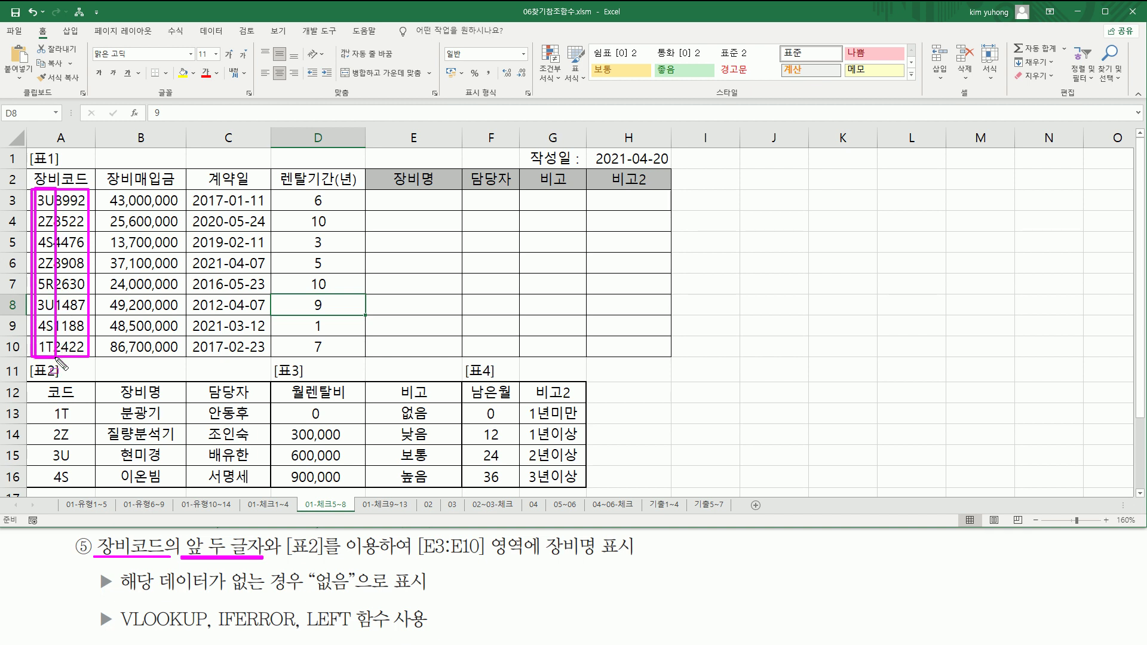
pyautogui.moveTo(278, 559); pyautogui.dragTo(378, 560)
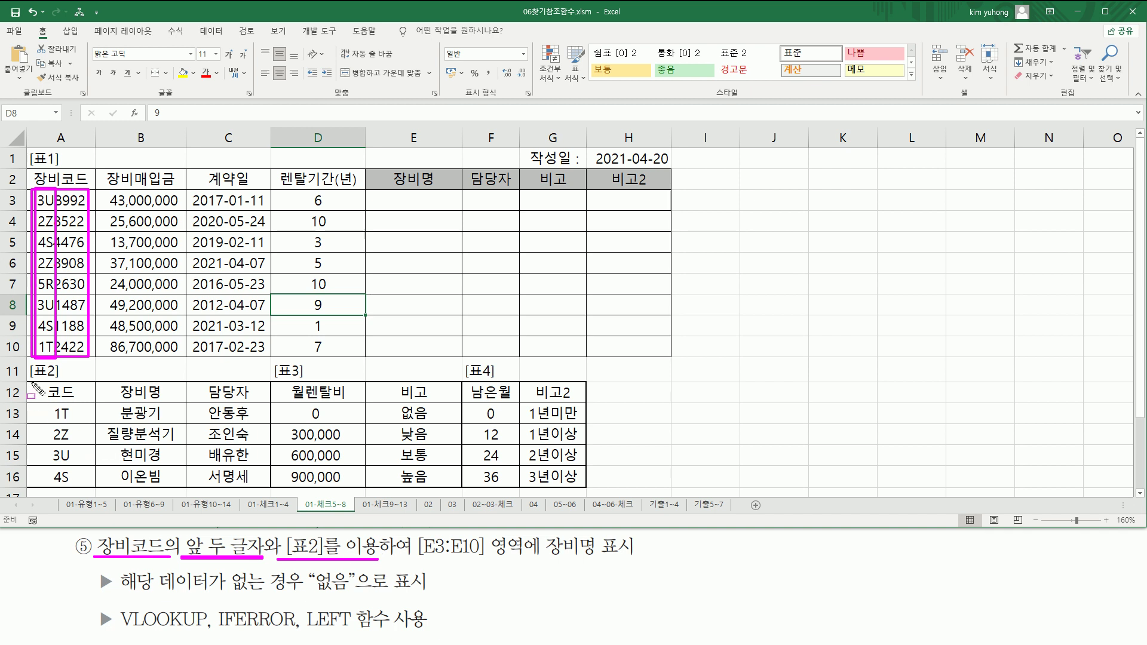
pyautogui.moveTo(27, 384); pyautogui.dragTo(266, 490)
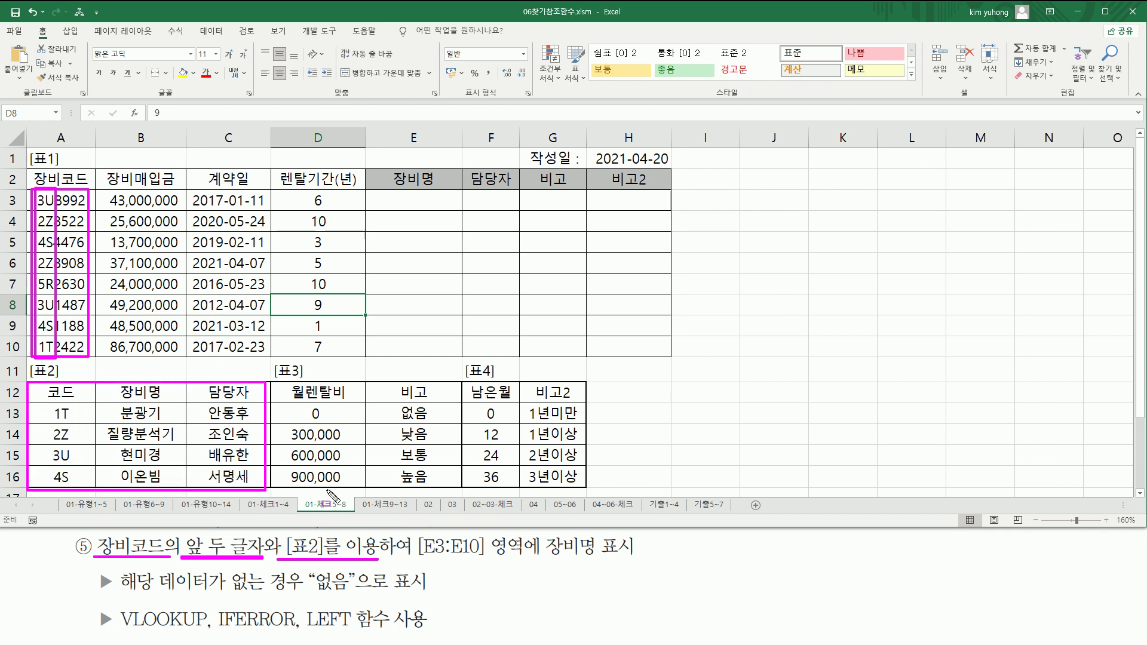
pyautogui.moveTo(416, 561); pyautogui.dragTo(631, 562)
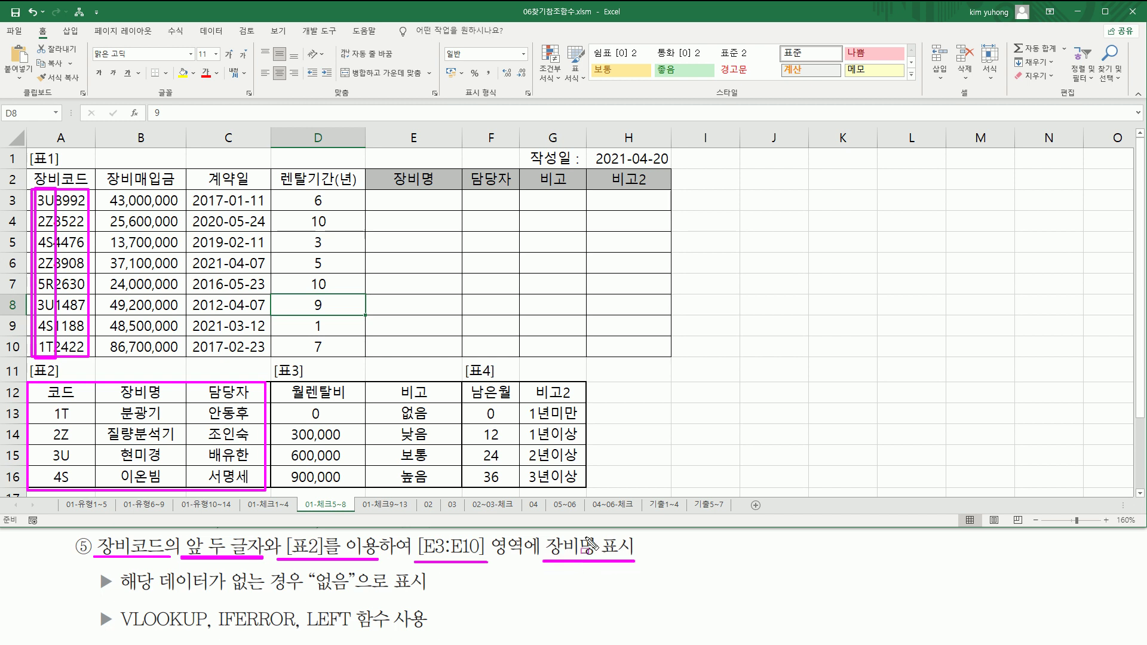
pyautogui.moveTo(381, 194); pyautogui.dragTo(451, 354)
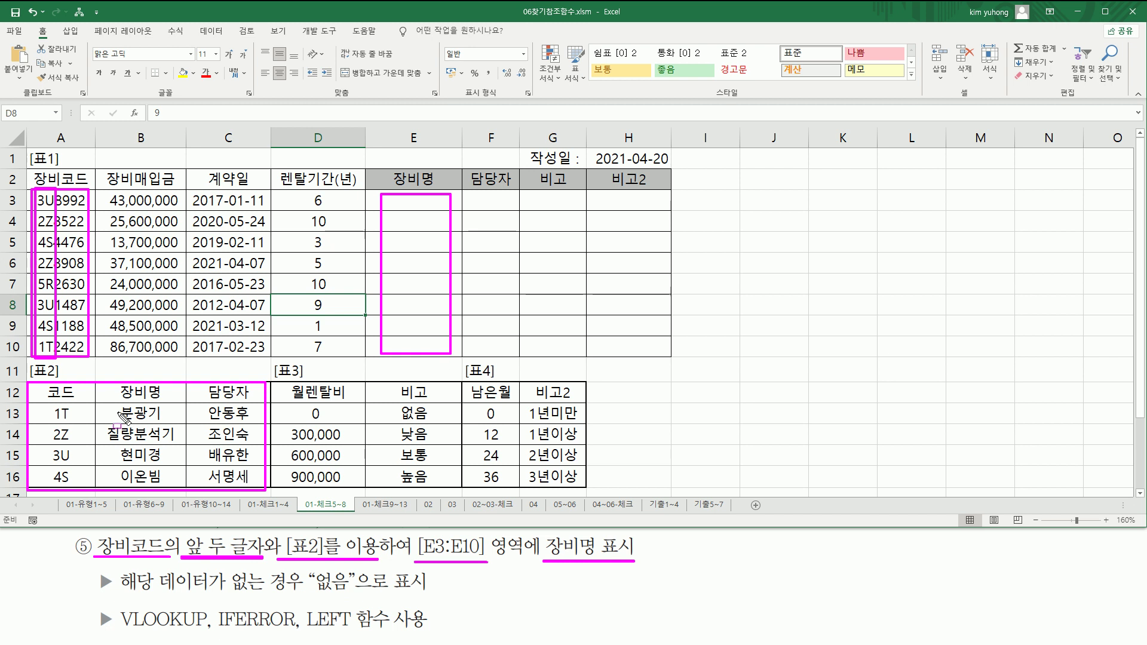
pyautogui.moveTo(122, 433); pyautogui.dragTo(175, 482)
pyautogui.moveTo(204, 406); pyautogui.dragTo(249, 482)
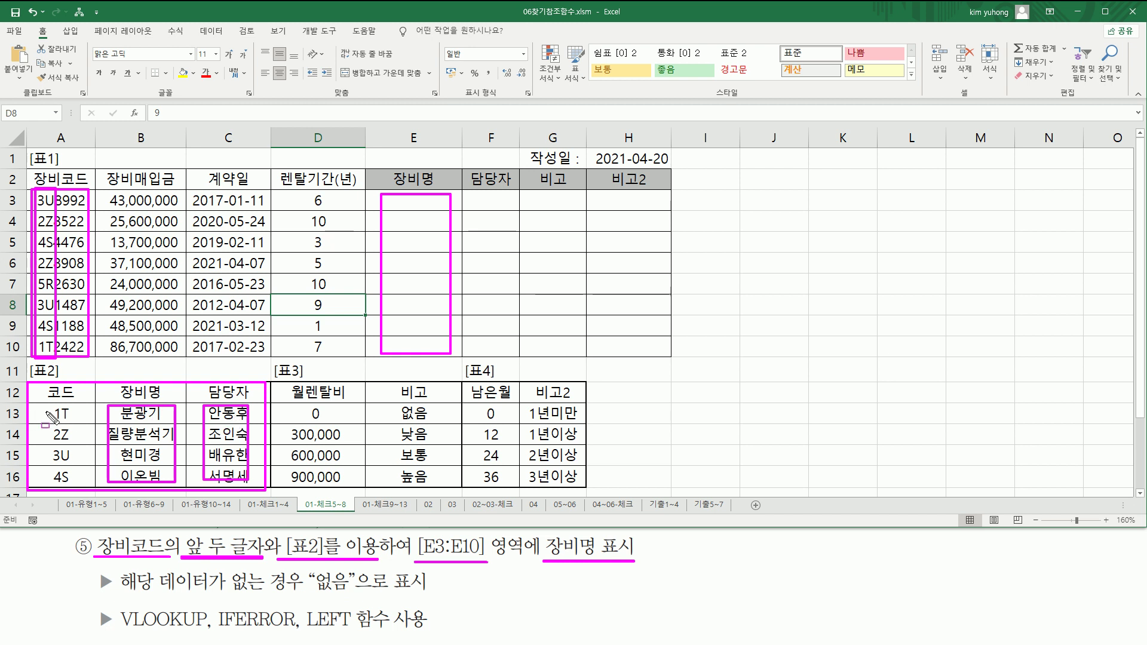
pyautogui.moveTo(48, 421)
pyautogui.mouseDown()
pyautogui.moveTo(72, 422)
pyautogui.moveTo(73, 486)
pyautogui.mouseUp()
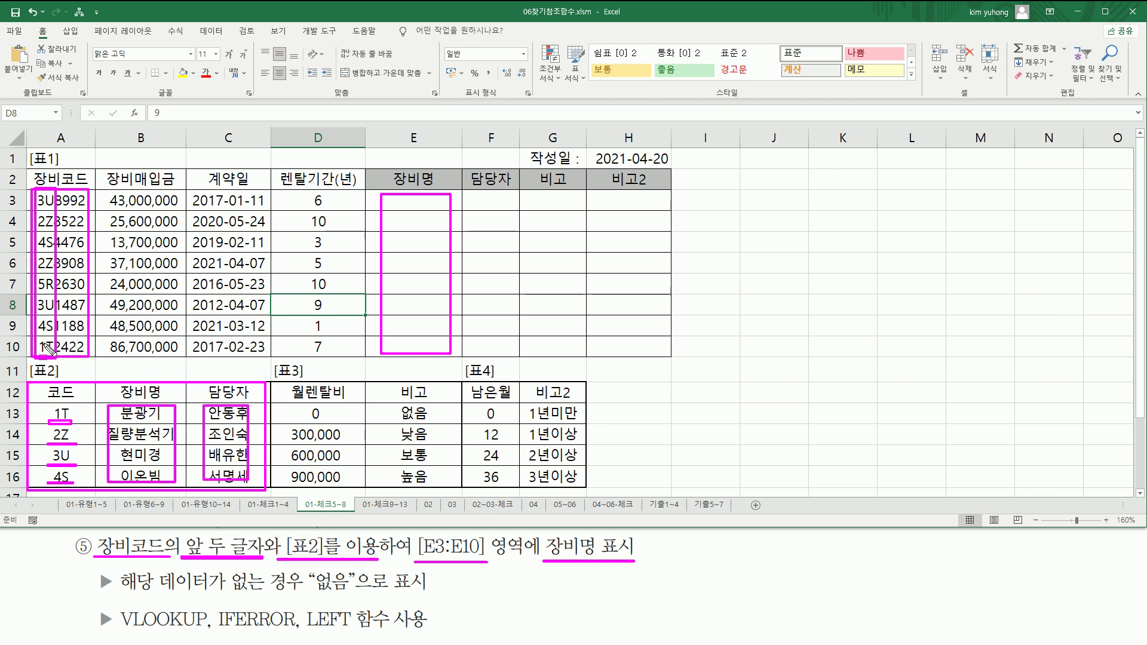
pyautogui.moveTo(306, 631); pyautogui.dragTo(381, 632)
pyautogui.moveTo(119, 631); pyautogui.dragTo(199, 631)
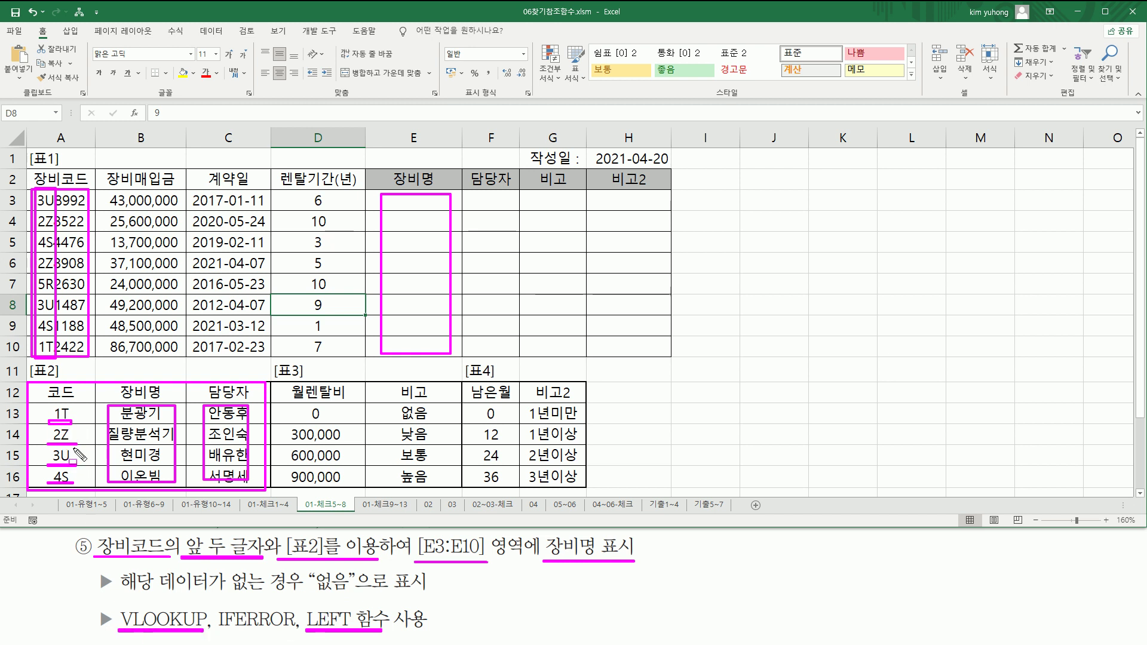
pyautogui.moveTo(116, 590)
pyautogui.mouseDown()
pyautogui.moveTo(350, 591)
pyautogui.moveTo(350, 568)
pyautogui.moveTo(313, 567)
pyautogui.mouseUp()
pyautogui.moveTo(218, 629); pyautogui.dragTo(293, 629)
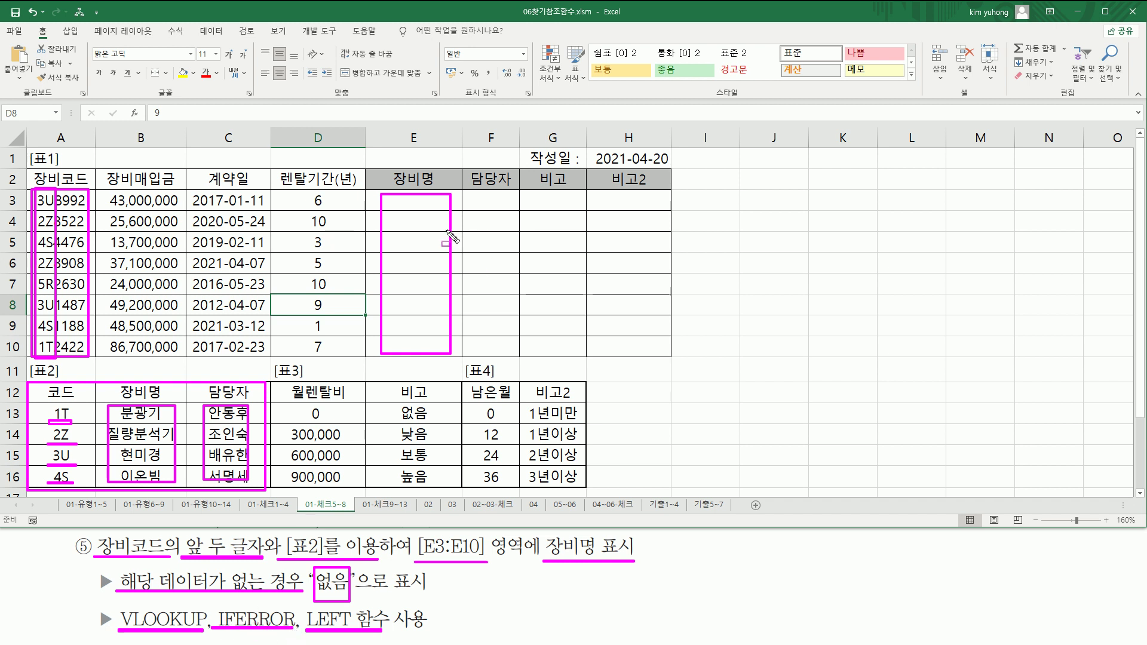
pyautogui.press('Escape')
# - Extract the first two characters of the equipment code in E3 with =LEFT(A3,2) and fill the formula down to E10
pyautogui.click(422, 202)
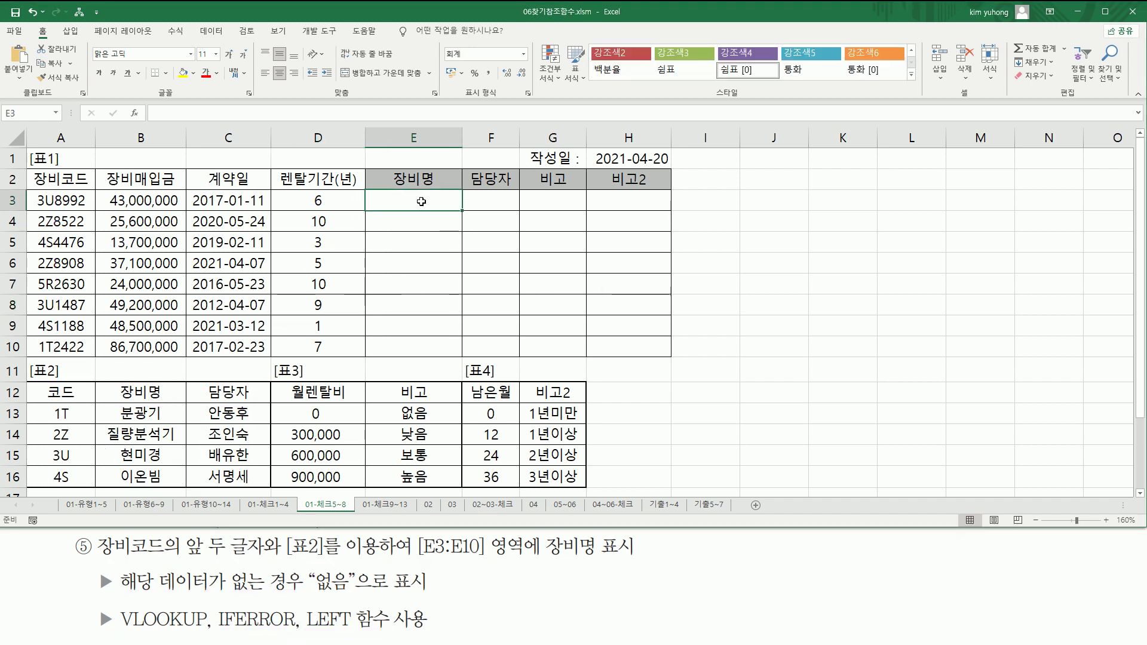
pyautogui.write('=')
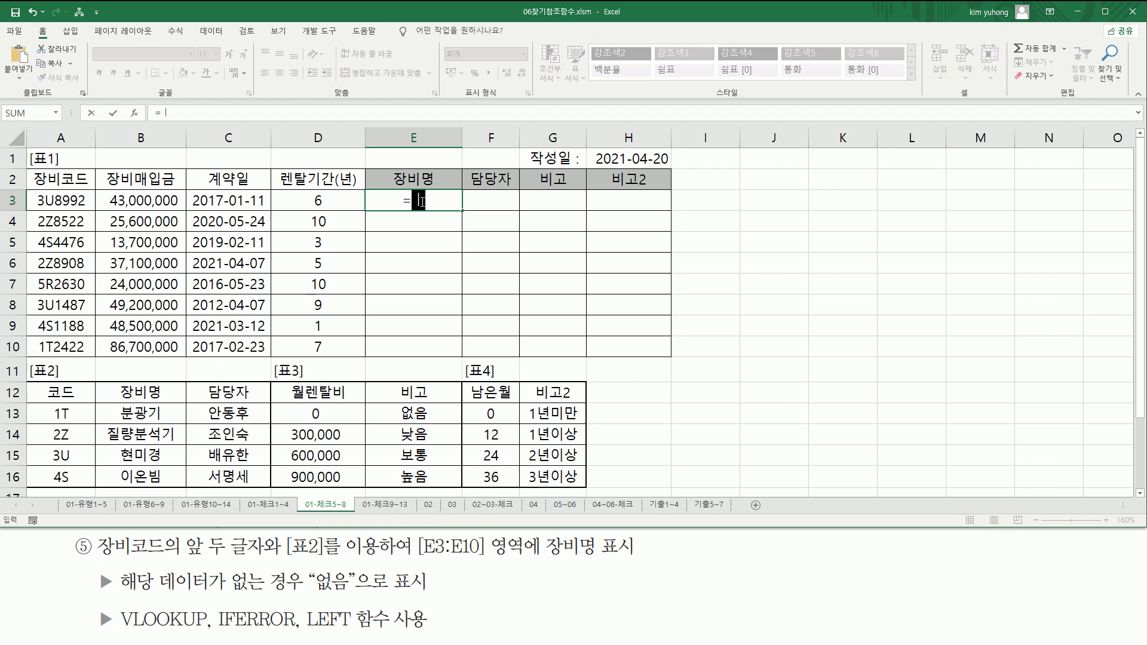
pyautogui.write('LEFT(')
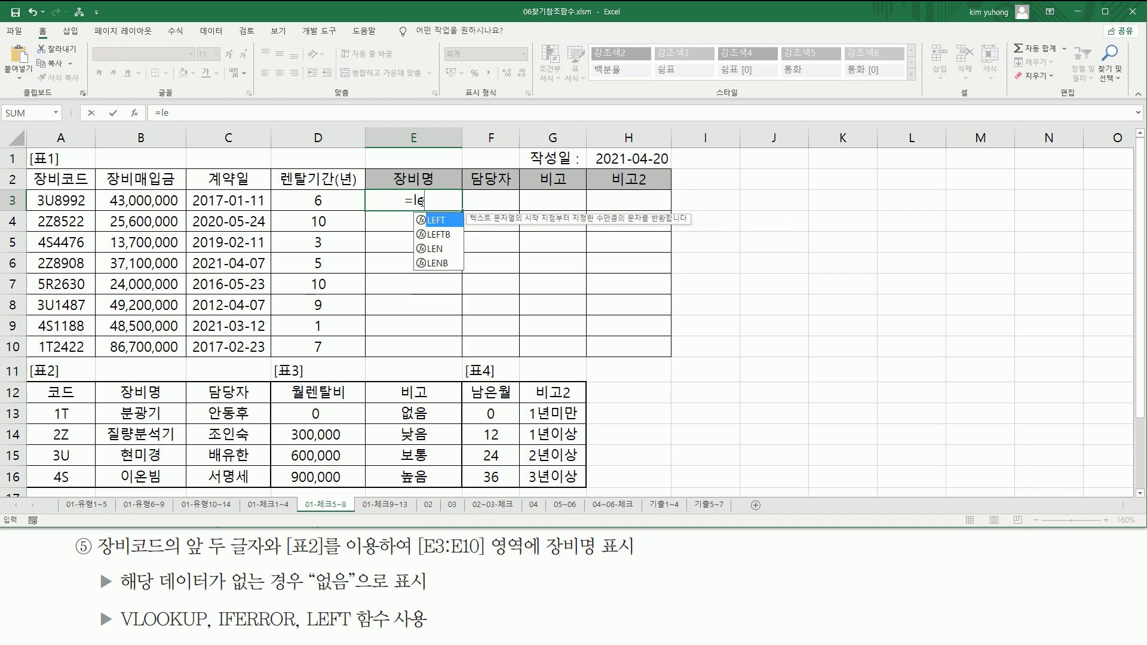
pyautogui.click(72, 201)
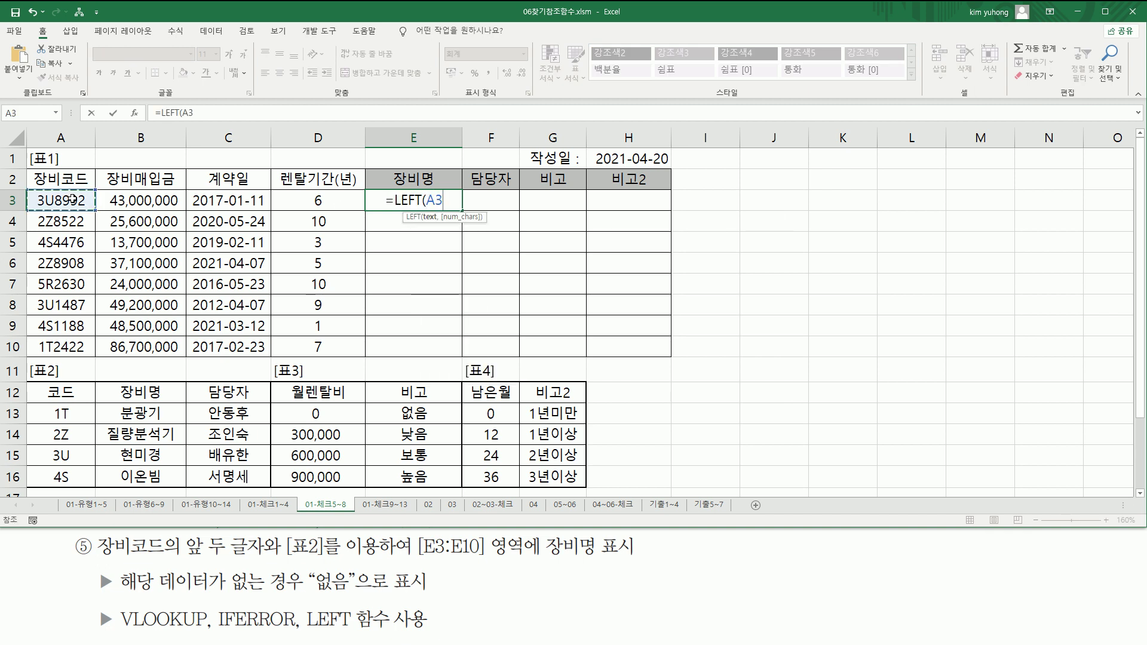
pyautogui.write(',2')
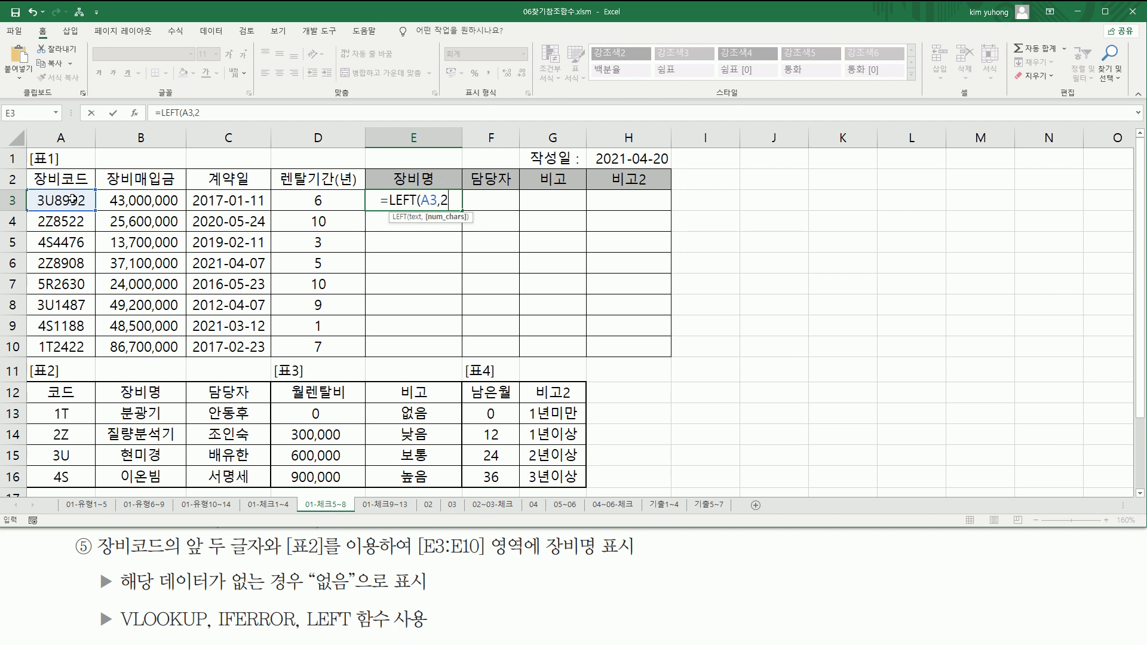
pyautogui.write(')')
pyautogui.press('Return')
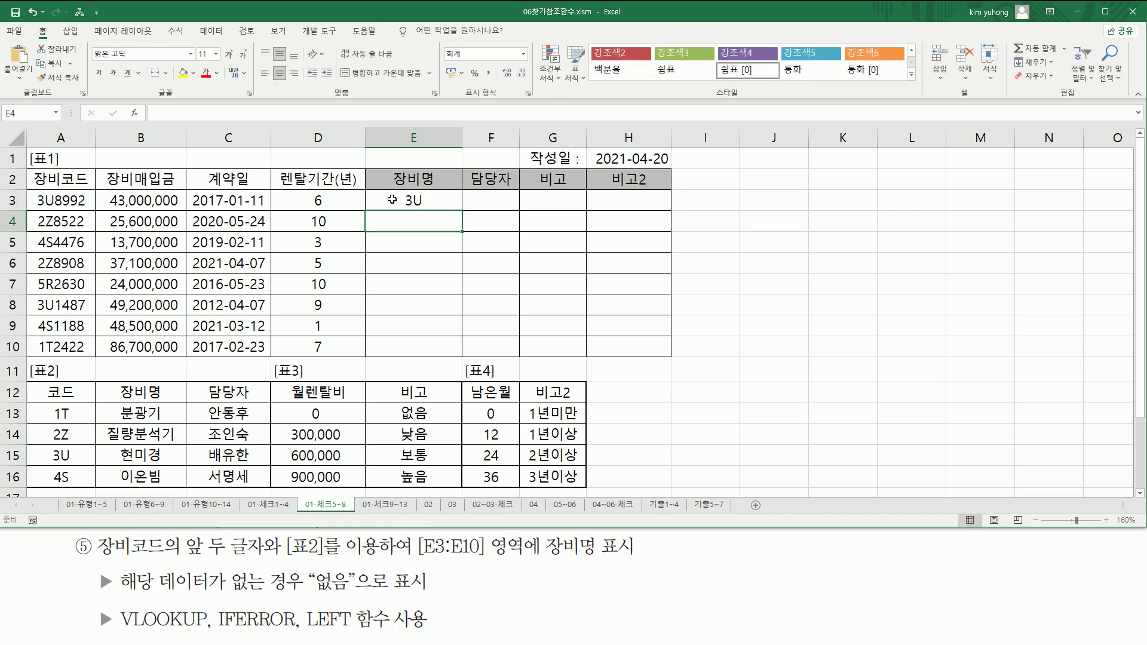
pyautogui.click(432, 199)
pyautogui.moveTo(462, 210); pyautogui.dragTo(460, 355)
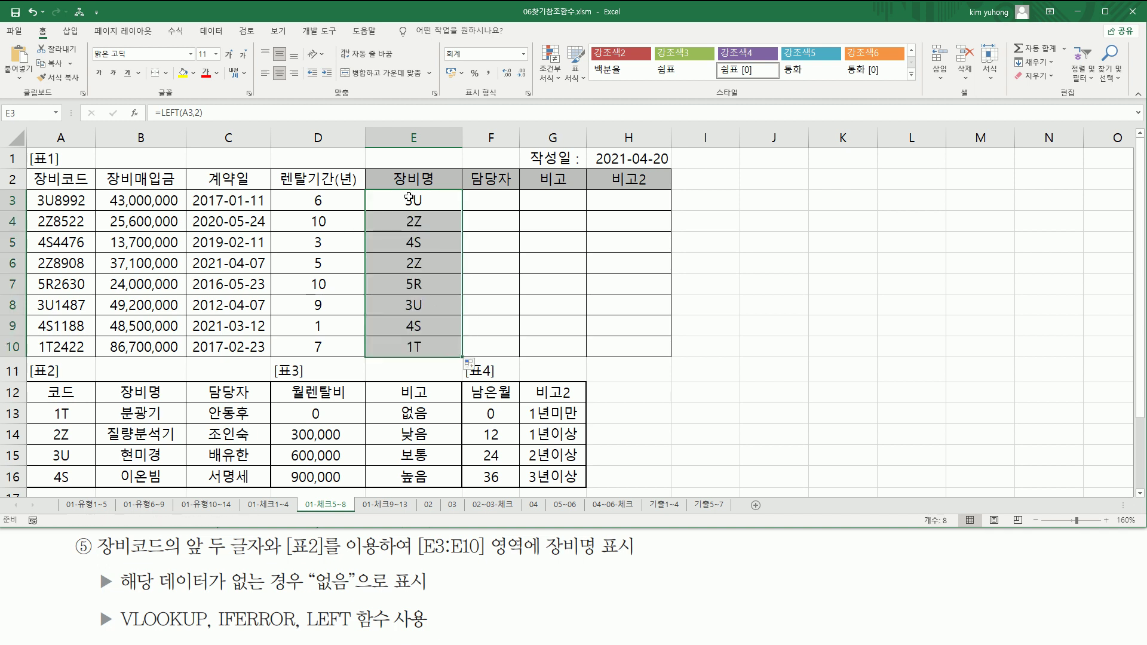
# - Wrap the LEFT(A3,2) expression in E3 in a VLOOKUP function as its lookup value
pyautogui.click(432, 201)
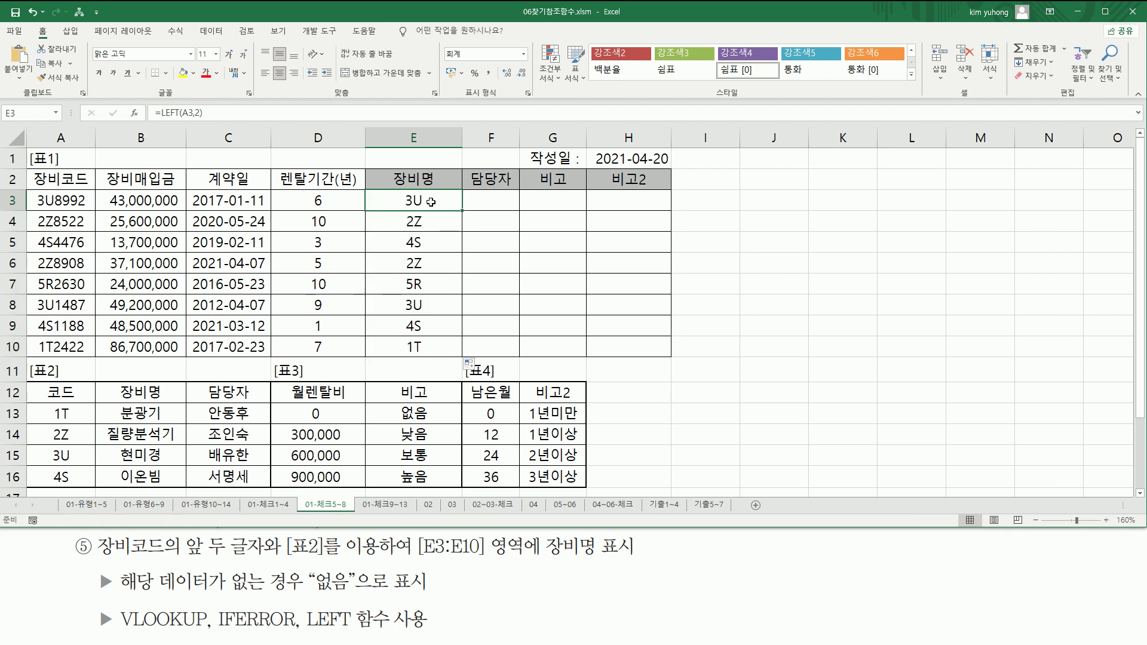
pyautogui.doubleClick(431, 202)
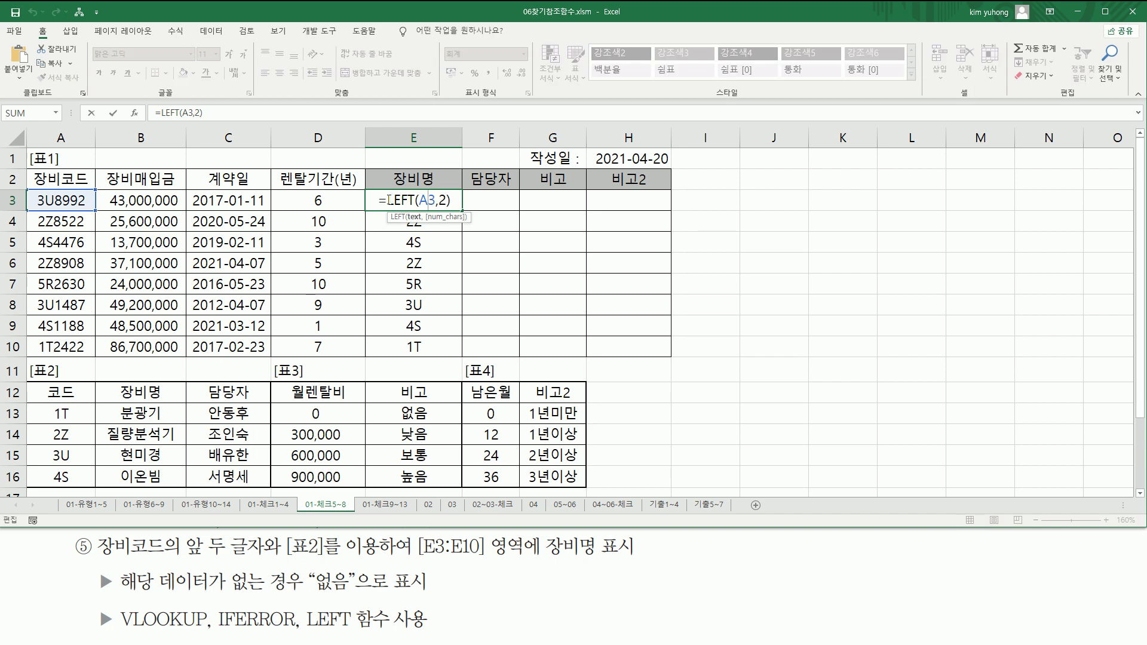
pyautogui.click(388, 200)
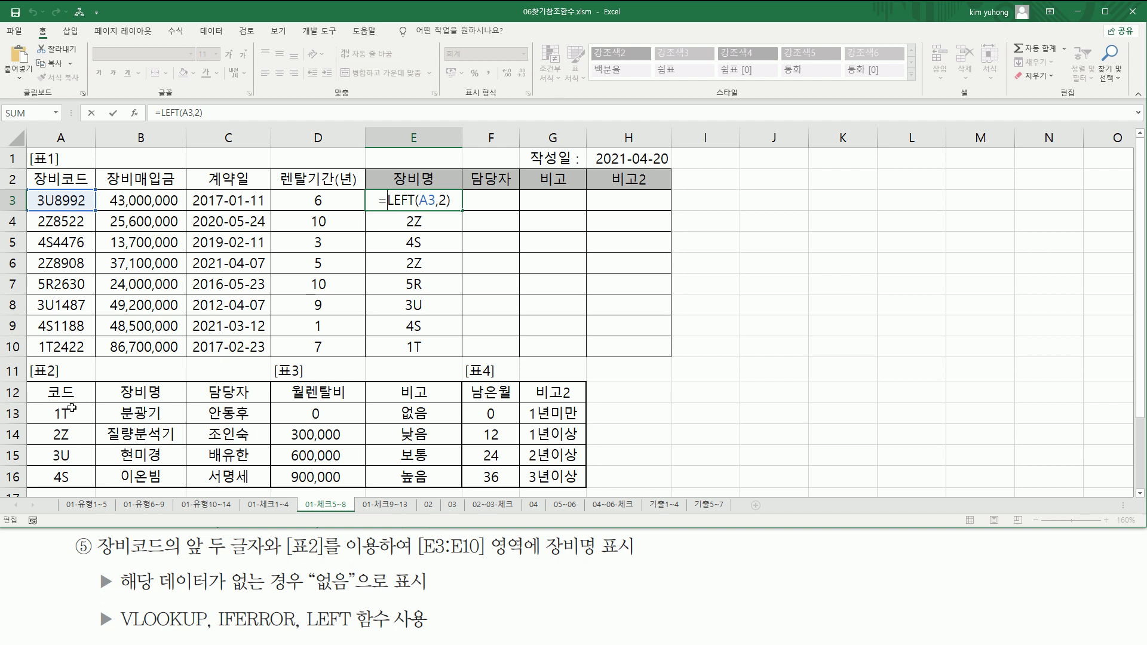
pyautogui.write('vlo')
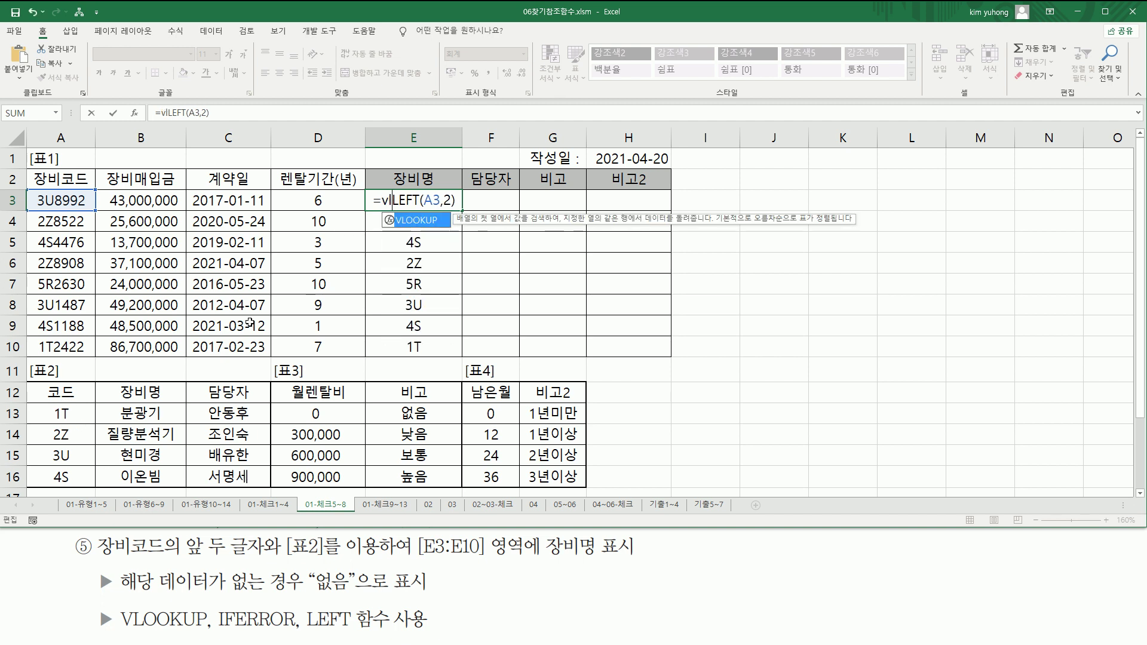
pyautogui.press('Tab')
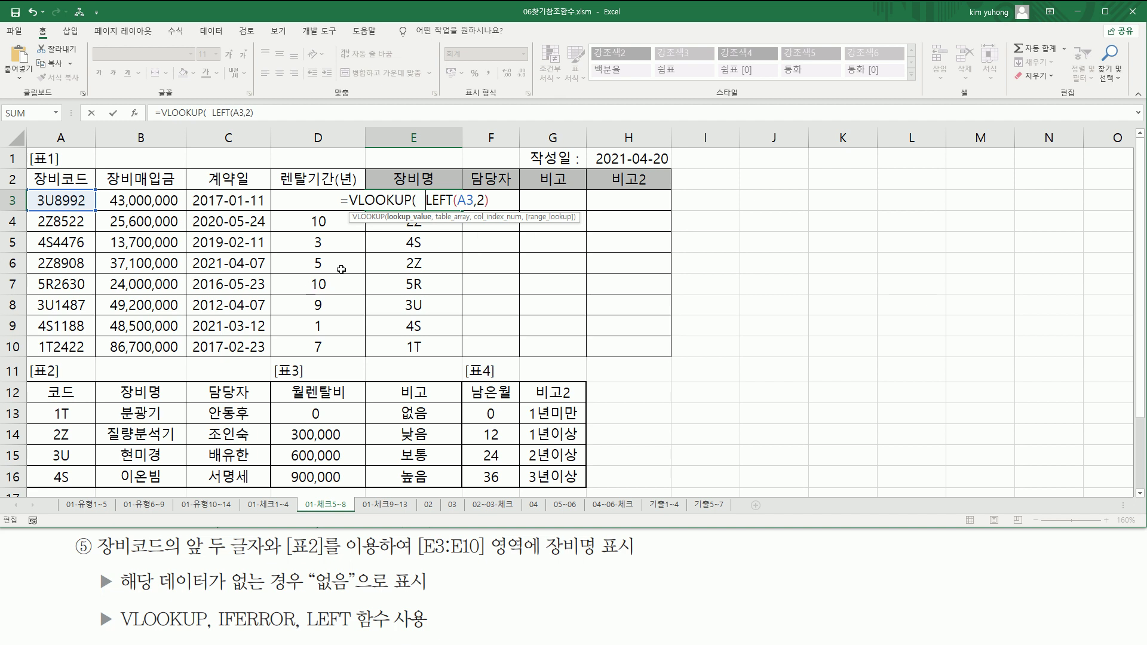
pyautogui.moveTo(429, 200); pyautogui.dragTo(489, 201)
pyautogui.click(496, 202)
pyautogui.write(',')
# - Set the VLOOKUP table array to the absolute range $A$13:$C$16 of [표2] and the column index to 2
pyautogui.moveTo(52, 413); pyautogui.dragTo(229, 476)
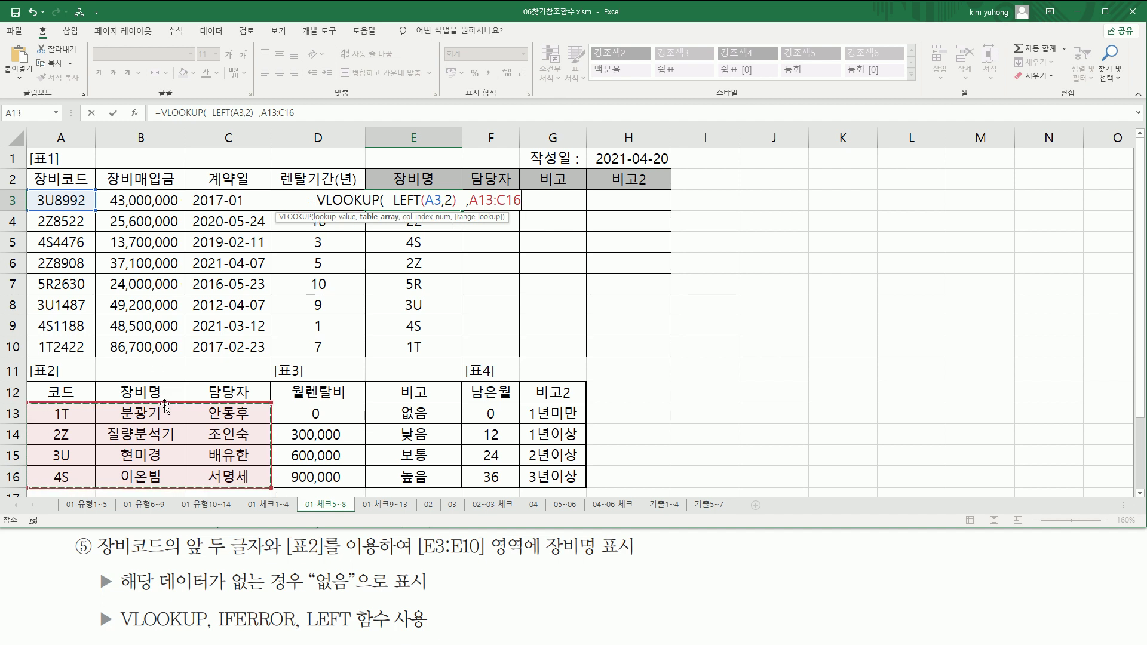
pyautogui.press('F4')
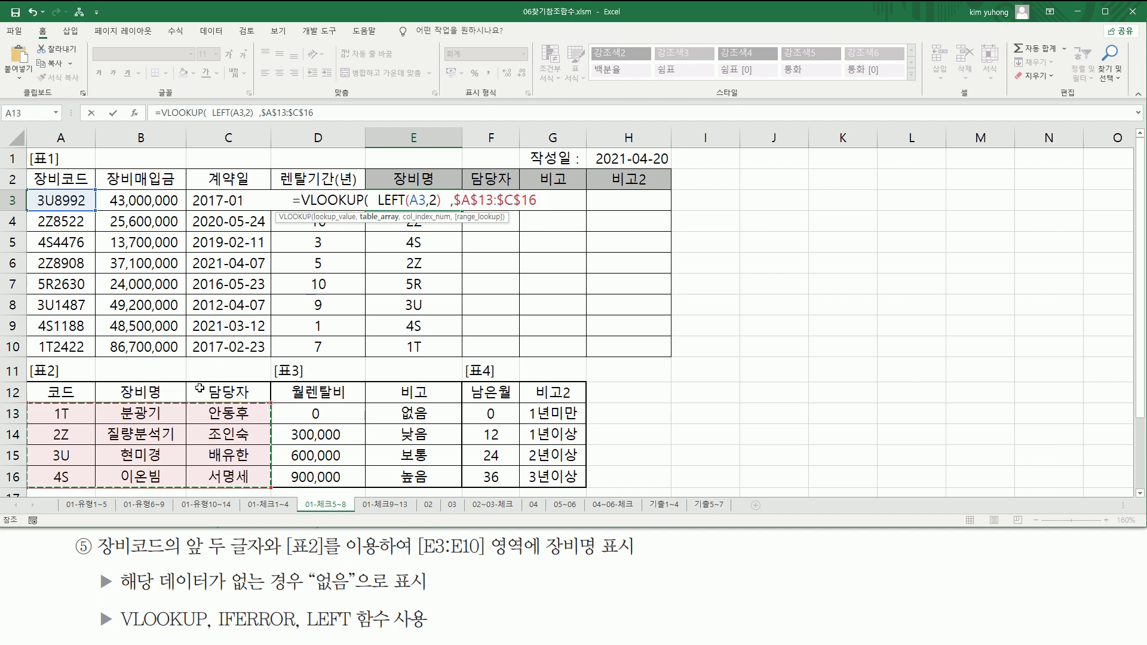
pyautogui.write(',')
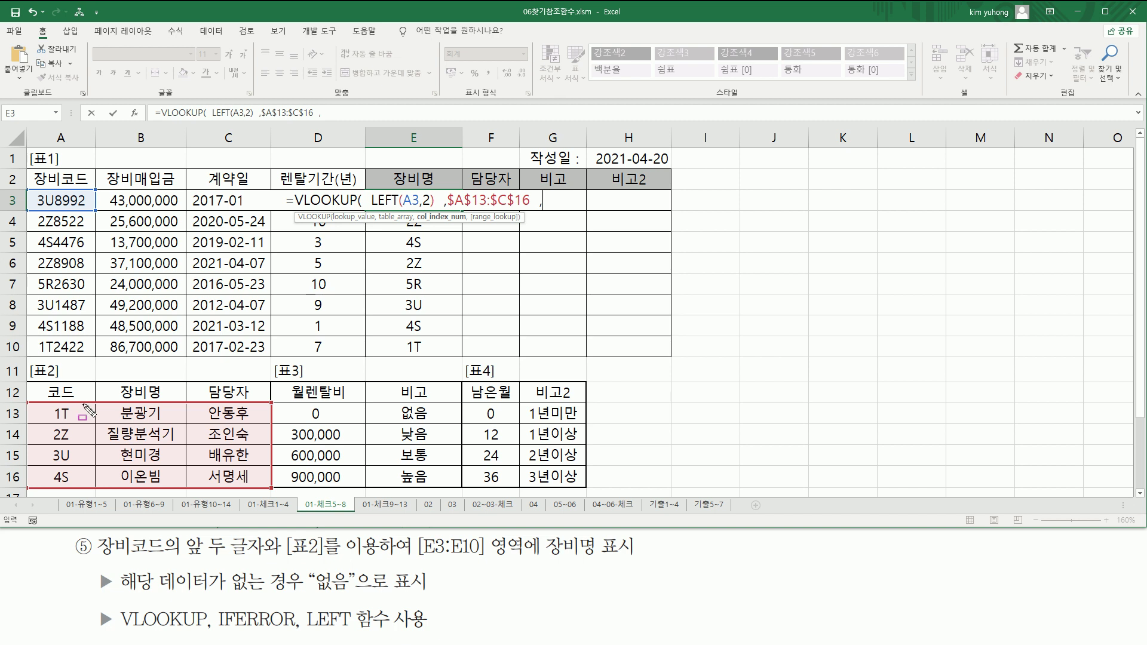
pyautogui.moveTo(120, 405); pyautogui.dragTo(156, 486)
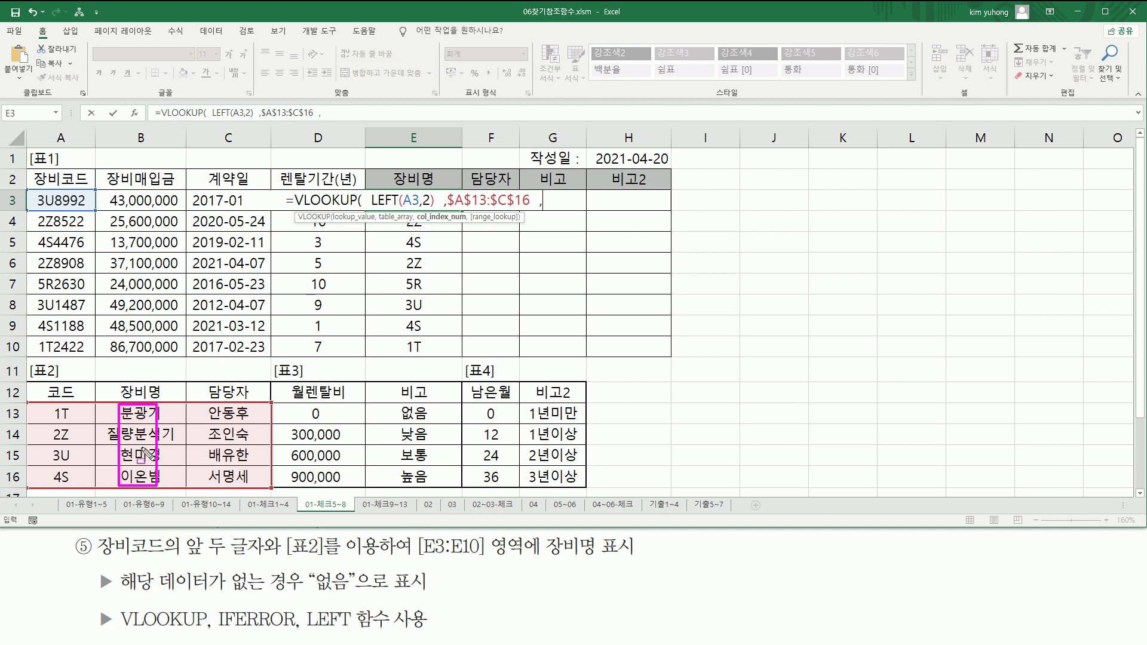
pyautogui.press('Escape')
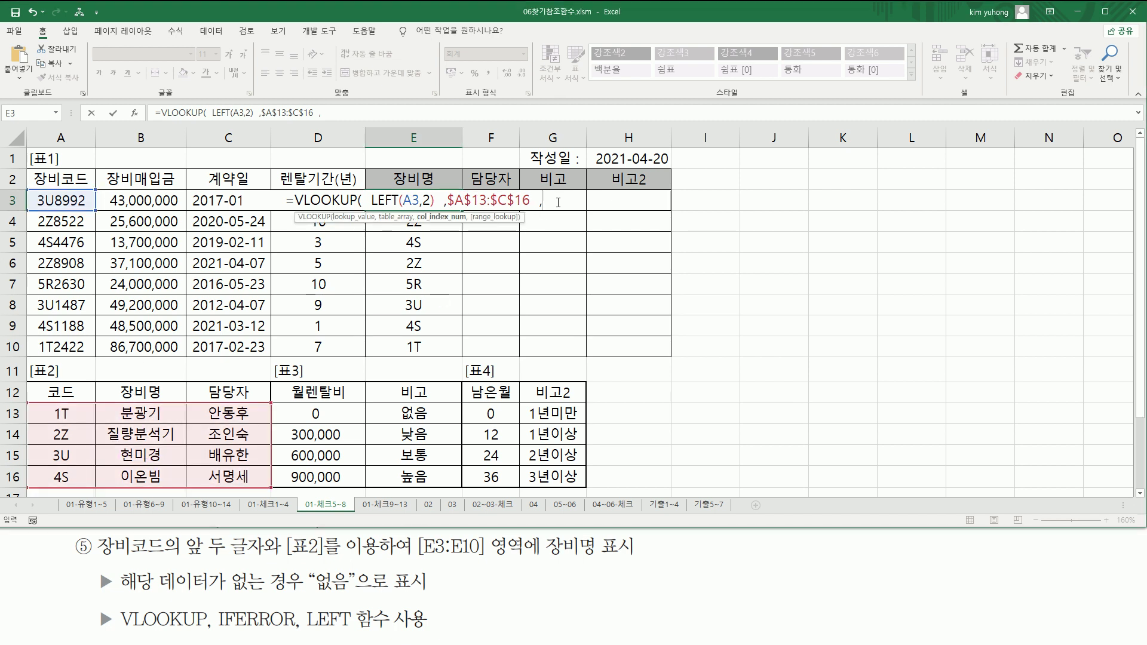
pyautogui.write('2')
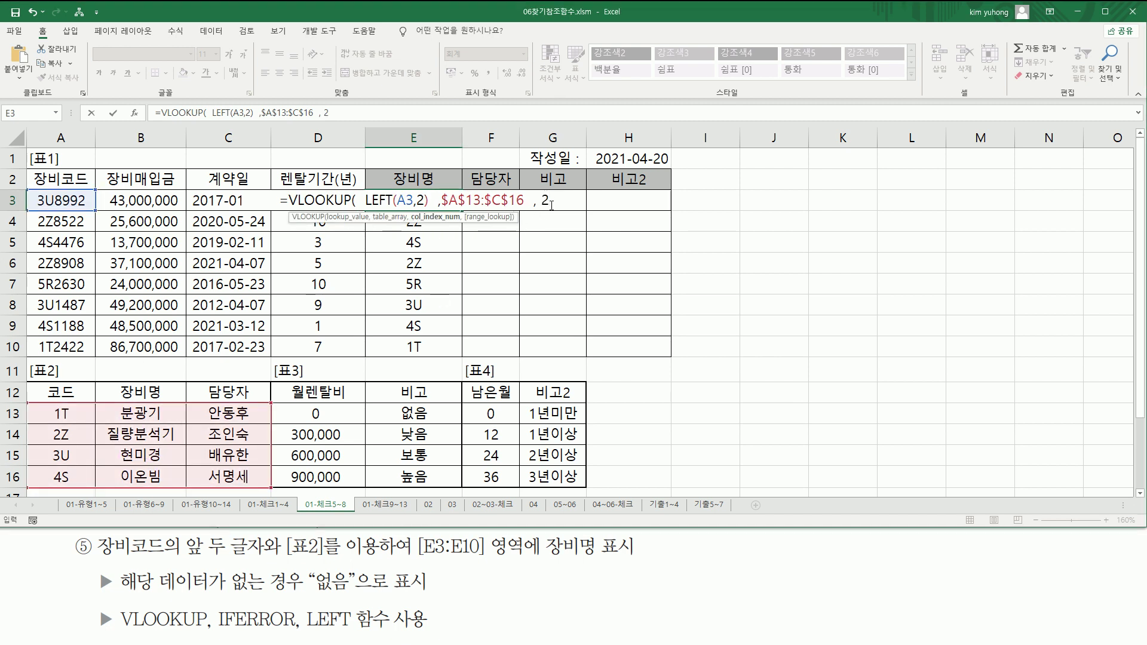
# - Complete the VLOOKUP formula in E3 with FALSE for an exact match and enter it
pyautogui.write(' ,')
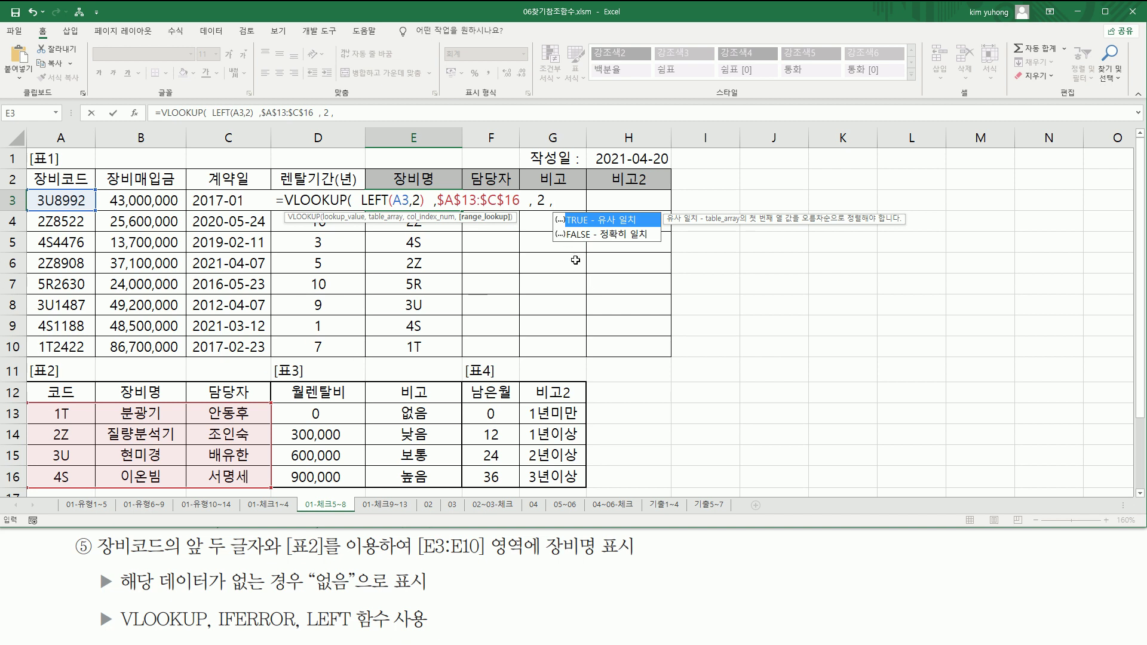
pyautogui.write('fa')
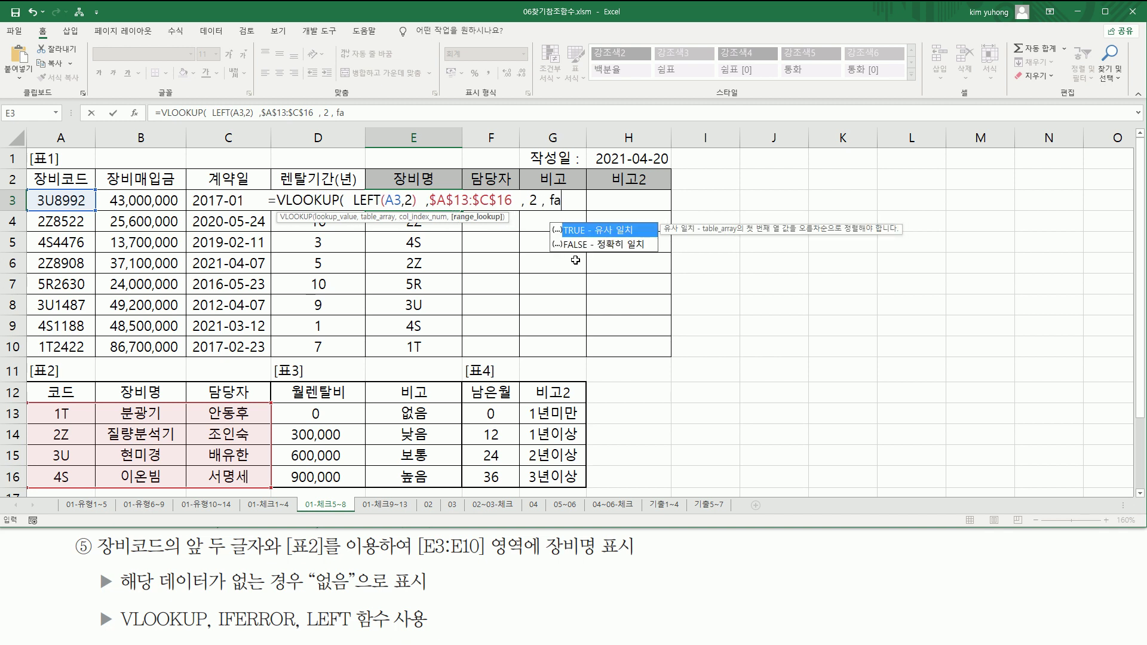
pyautogui.write('lse')
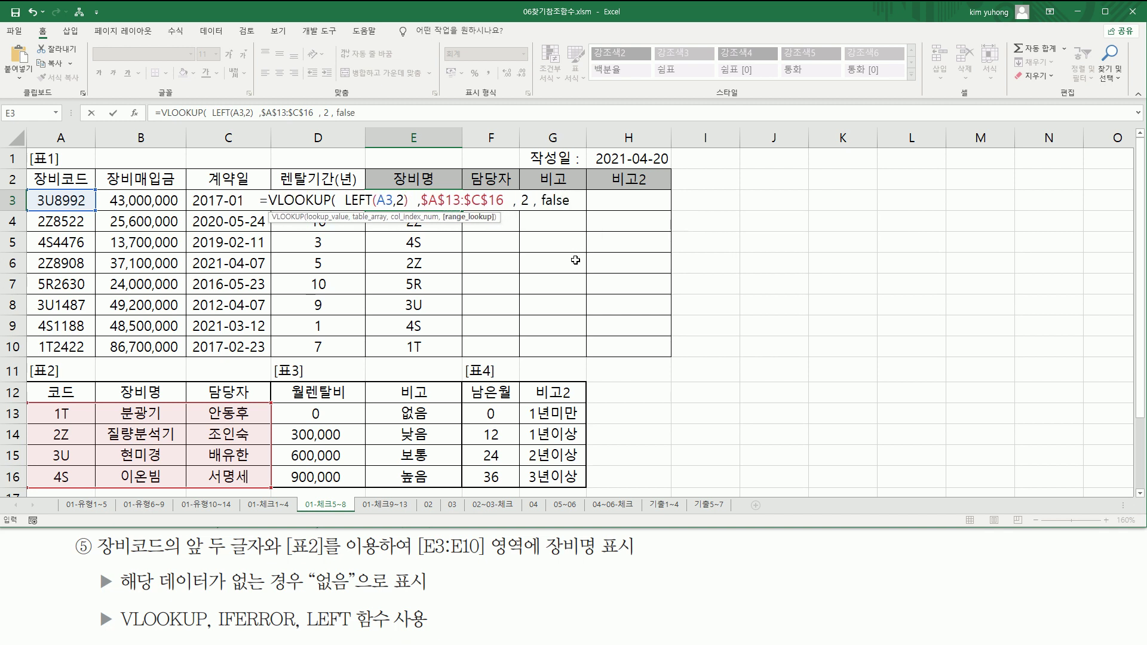
pyautogui.write(' )')
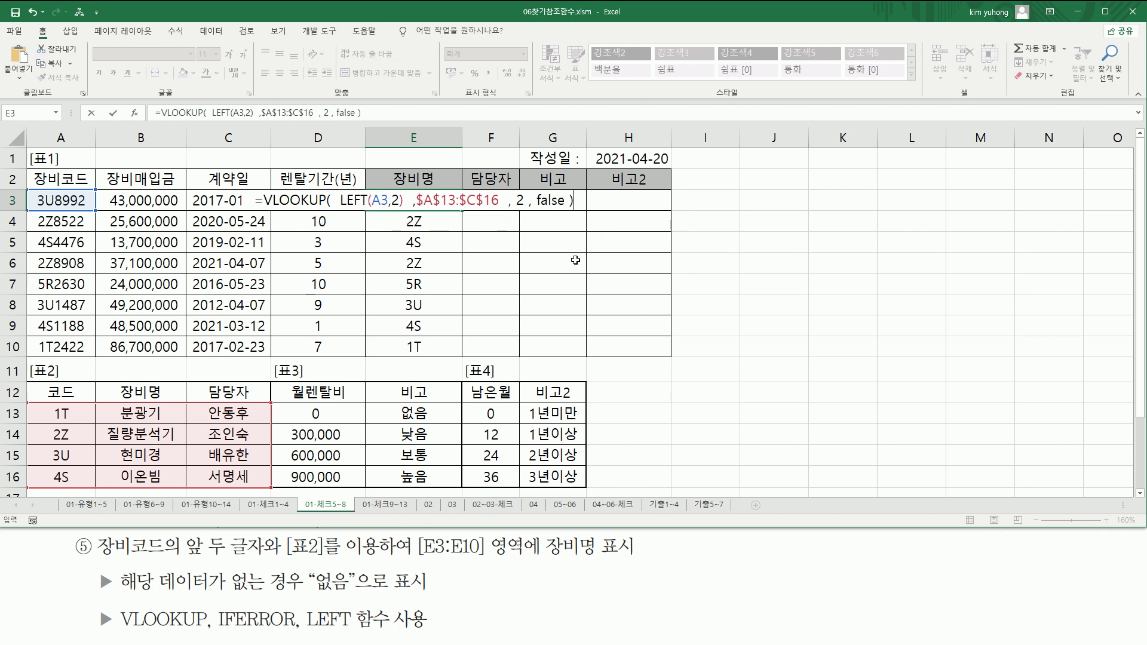
pyautogui.press('Return')
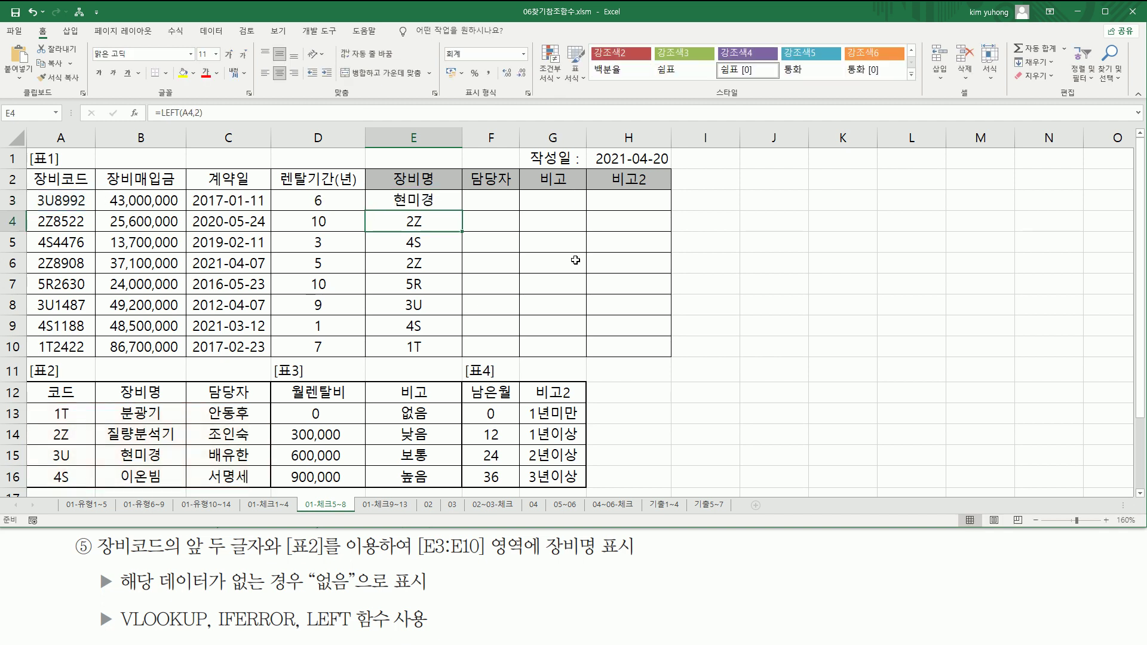
pyautogui.moveTo(36, 209); pyautogui.dragTo(68, 209)
pyautogui.moveTo(46, 445); pyautogui.dragTo(167, 465)
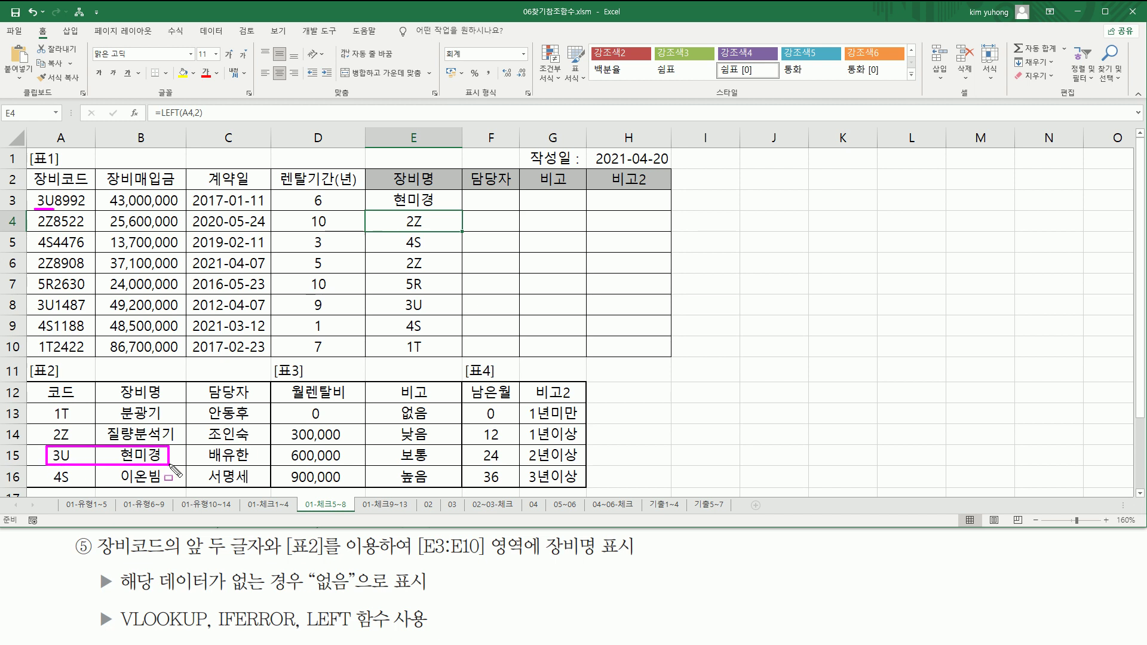
pyautogui.moveTo(391, 206)
pyautogui.mouseDown()
pyautogui.moveTo(449, 205)
pyautogui.moveTo(427, 228)
pyautogui.mouseUp()
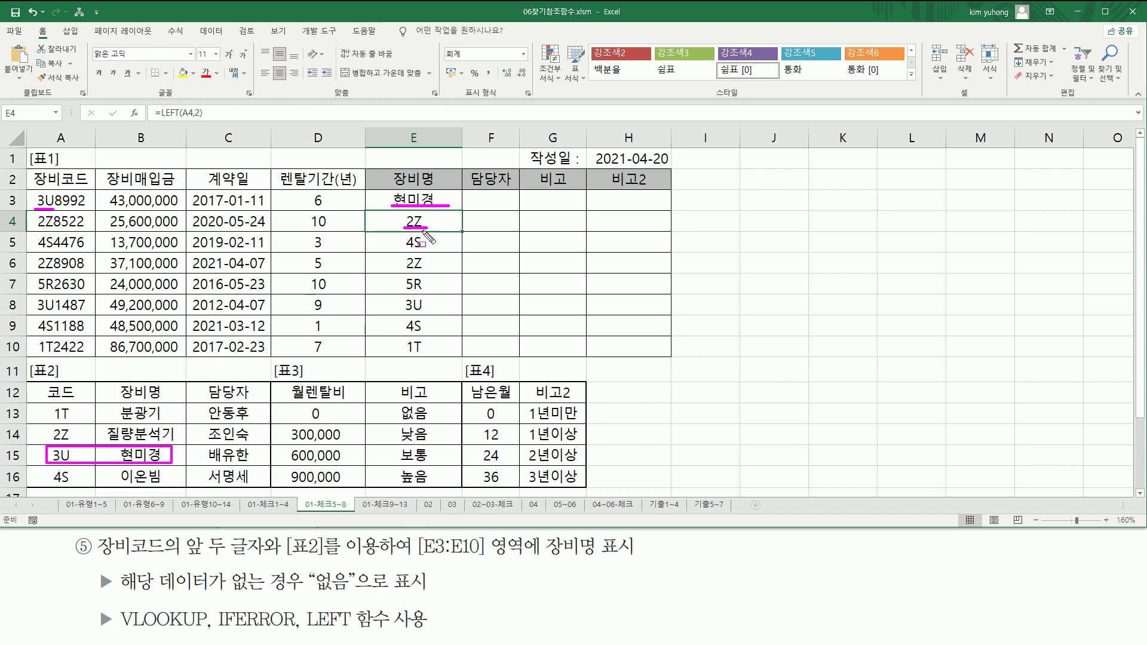
pyautogui.moveTo(50, 424); pyautogui.dragTo(181, 443)
pyautogui.press('Escape')
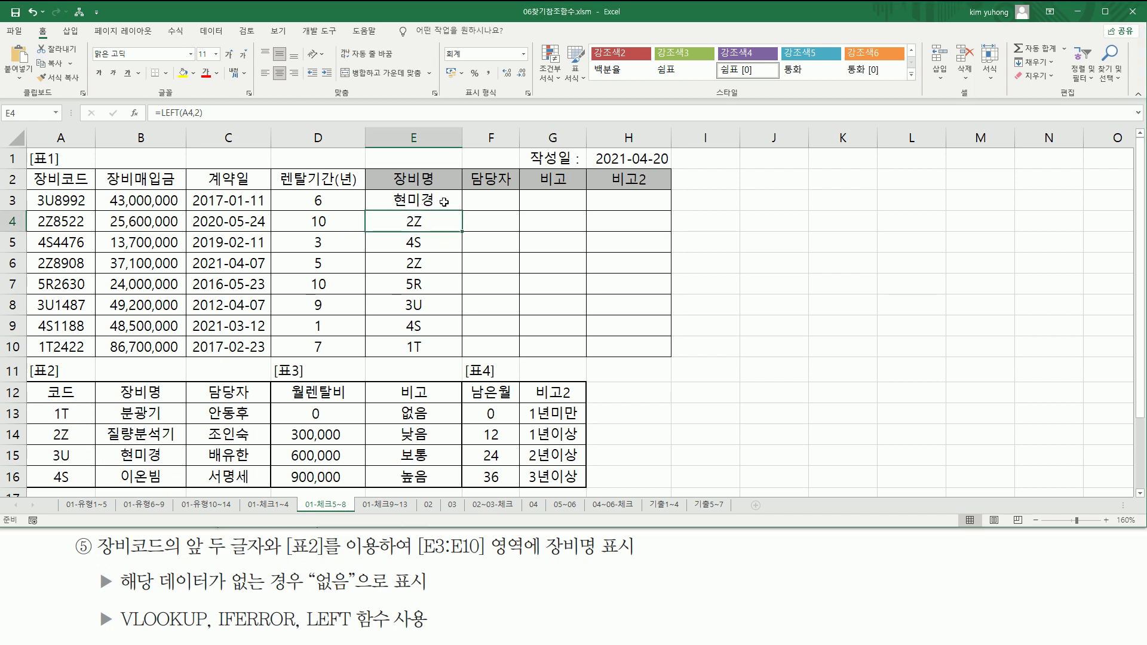
# - Copy the VLOOKUP formula from E3 down to E4
pyautogui.click(457, 205)
pyautogui.moveTo(464, 209); pyautogui.dragTo(459, 234)
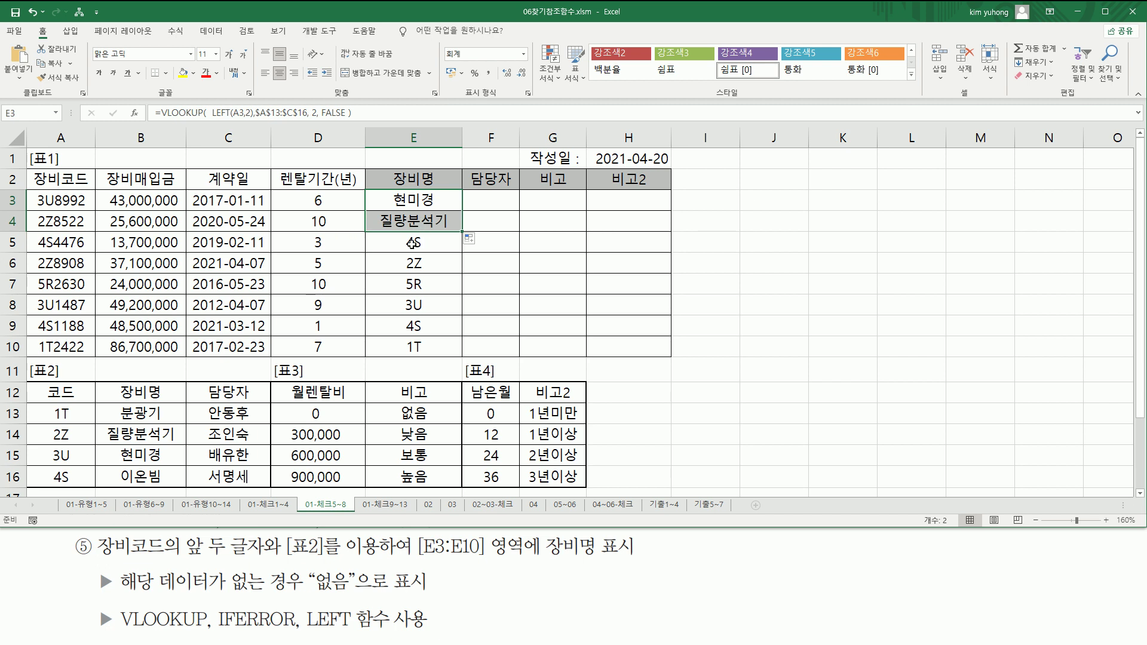
# - Fill the VLOOKUP formula in E3:E4 down through E10
pyautogui.moveTo(404, 248); pyautogui.dragTo(427, 247)
pyautogui.press('Escape')
pyautogui.moveTo(467, 232); pyautogui.dragTo(464, 351)
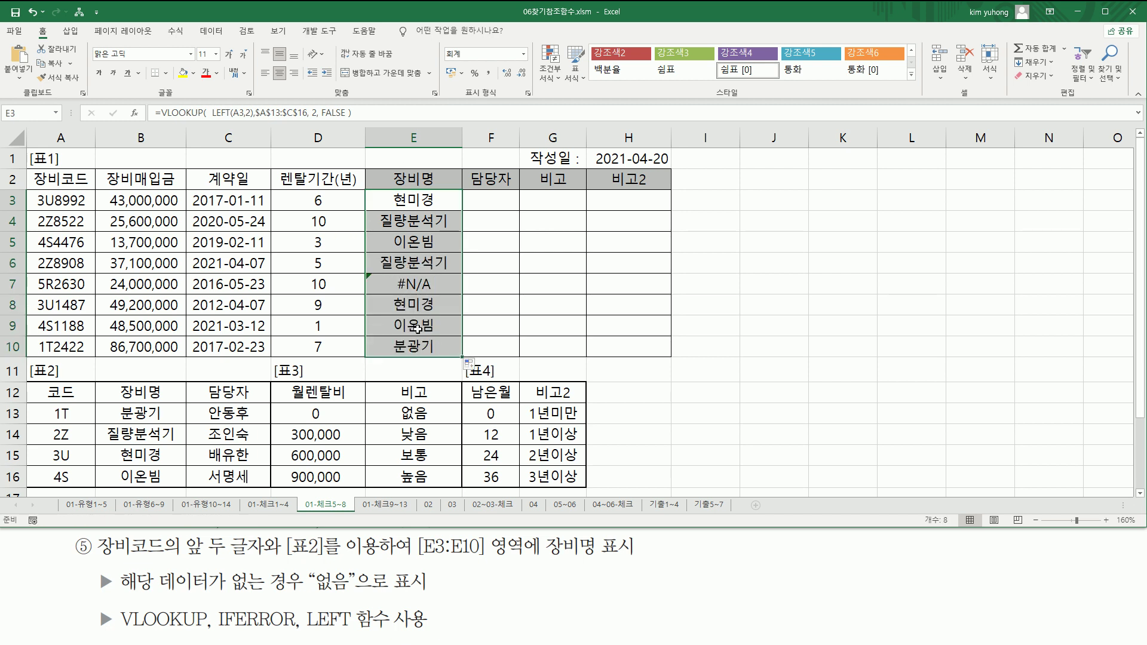
# - Compare the code prefix in A7 with the [표2] codes and review the IFERROR requirement for missing data
pyautogui.moveTo(388, 273); pyautogui.dragTo(449, 294)
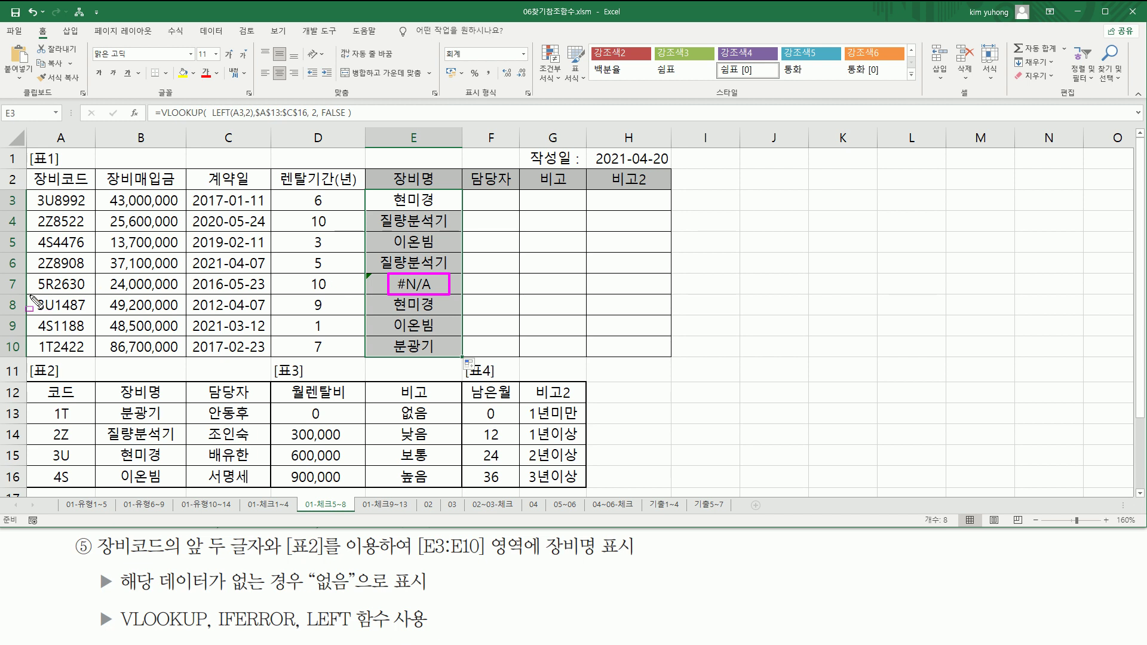
pyautogui.moveTo(33, 293); pyautogui.dragTo(57, 274)
pyautogui.moveTo(50, 406); pyautogui.dragTo(76, 485)
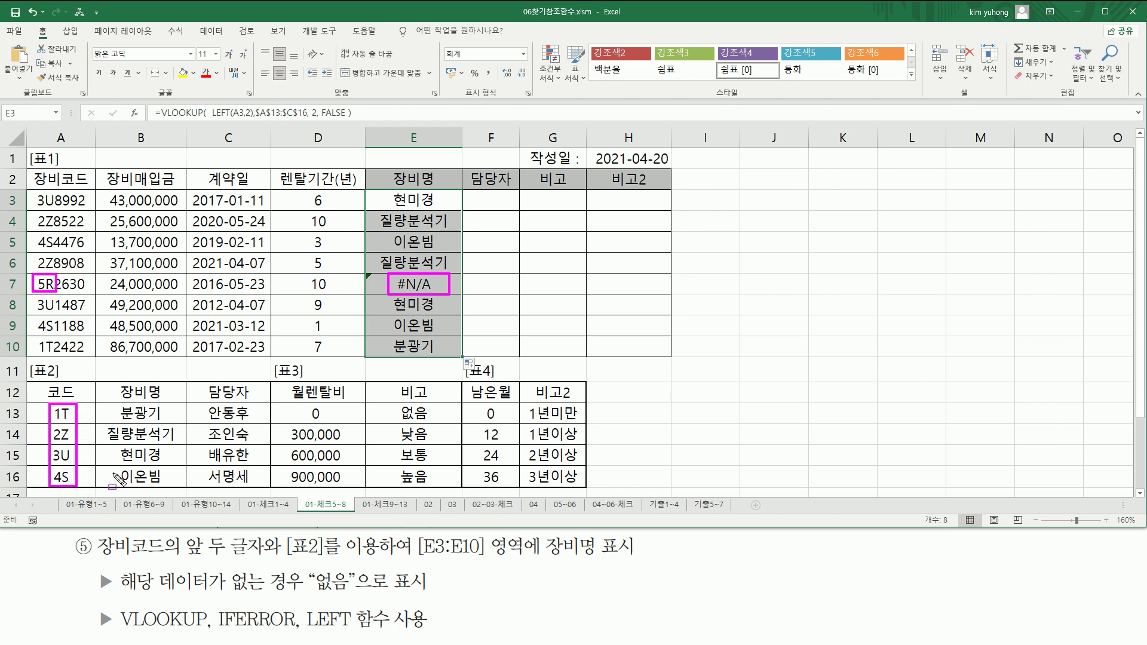
pyautogui.moveTo(122, 591)
pyautogui.mouseDown()
pyautogui.moveTo(296, 592)
pyautogui.moveTo(352, 571)
pyautogui.mouseUp()
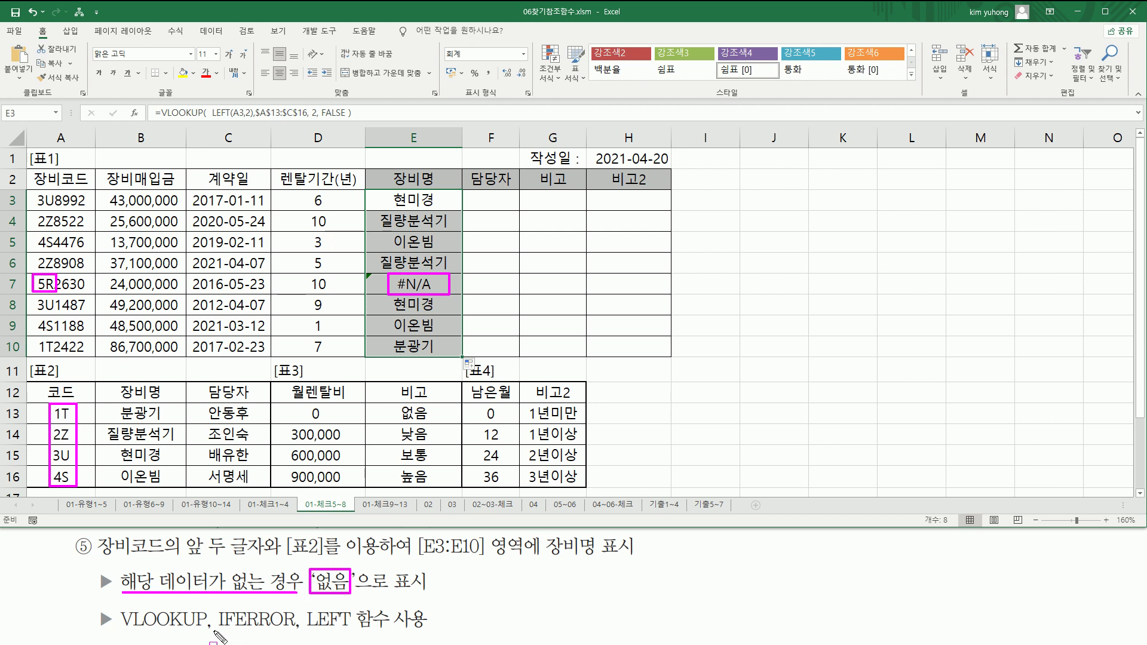
pyautogui.moveTo(218, 630); pyautogui.dragTo(292, 630)
pyautogui.moveTo(312, 597); pyautogui.dragTo(355, 598)
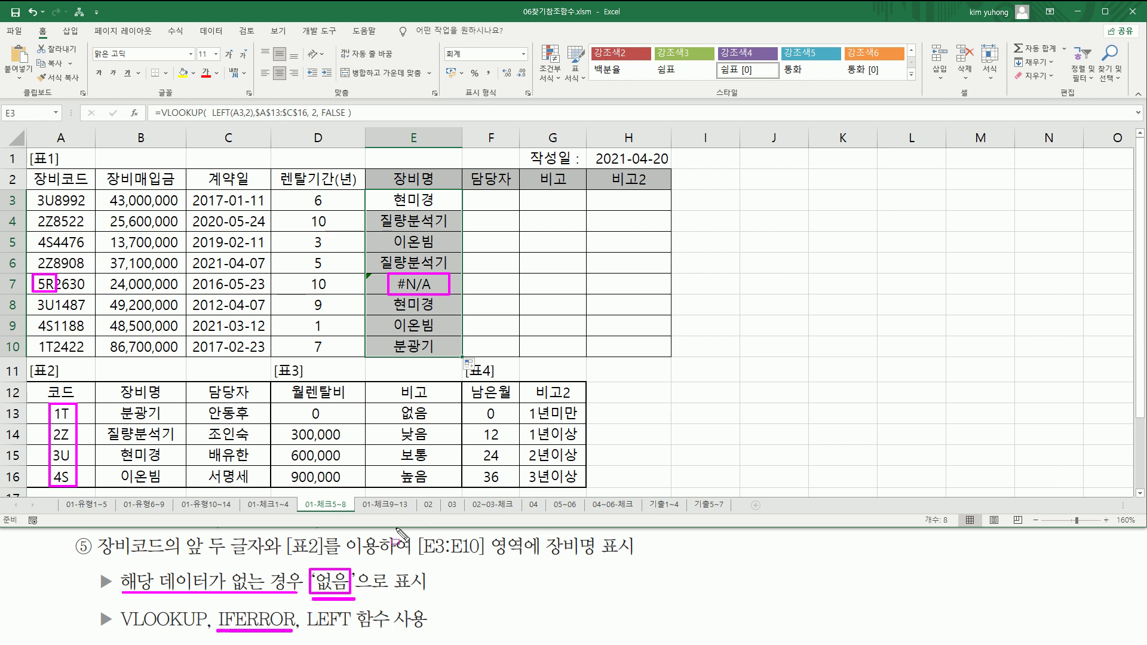
pyautogui.press('Escape')
# - Wrap the VLOOKUP formula in E3 in IFERROR with "없음" as the value shown on error
pyautogui.doubleClick(418, 201)
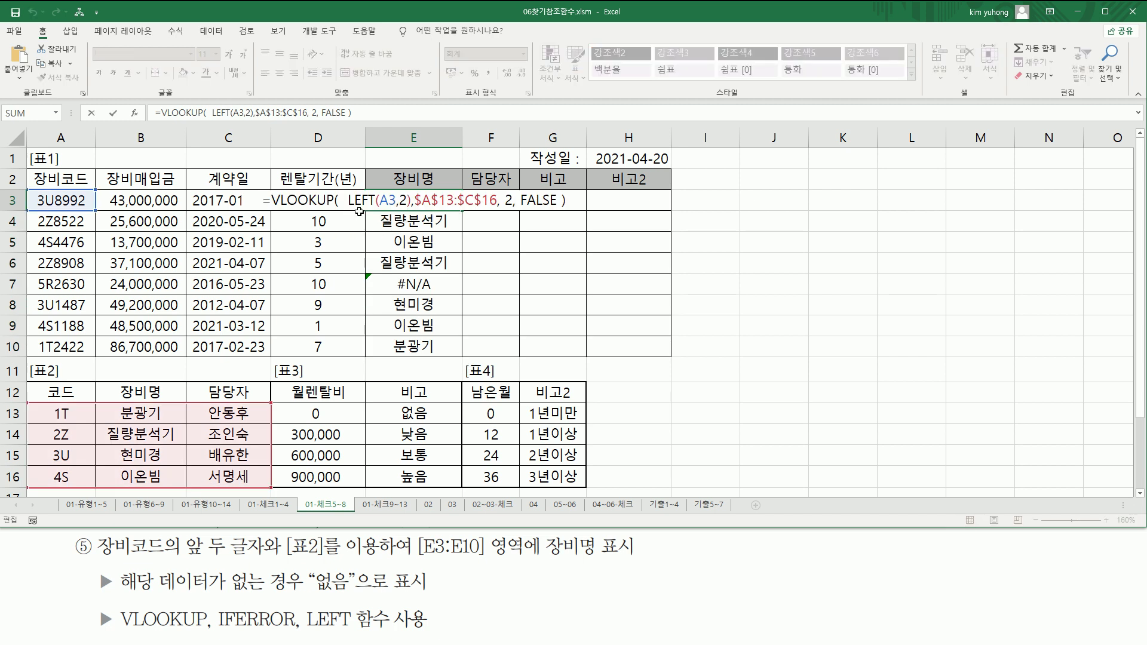
pyautogui.write('ife')
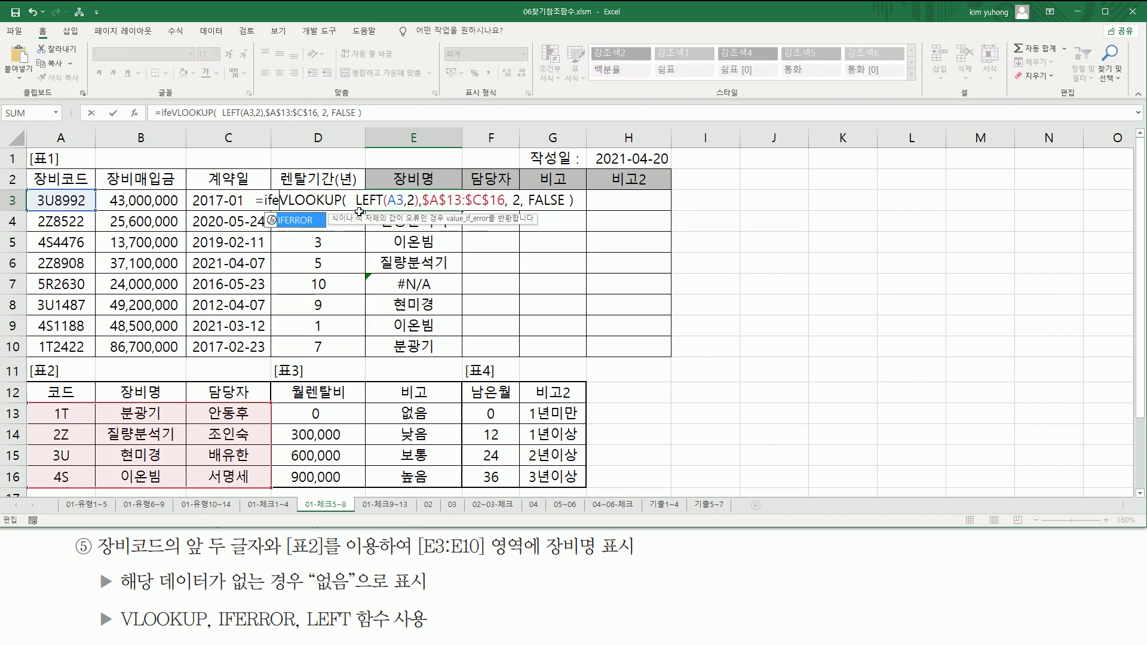
pyautogui.press('Tab')
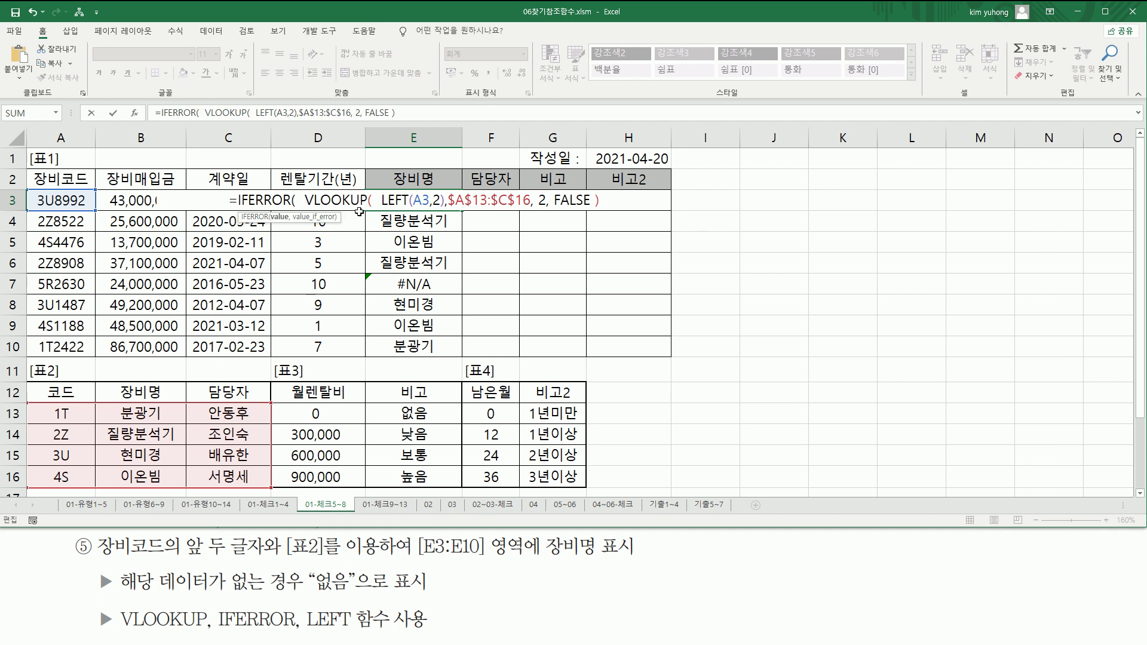
pyautogui.hotkey('shift', 'End')
pyautogui.press('End')
pyautogui.write(', "')
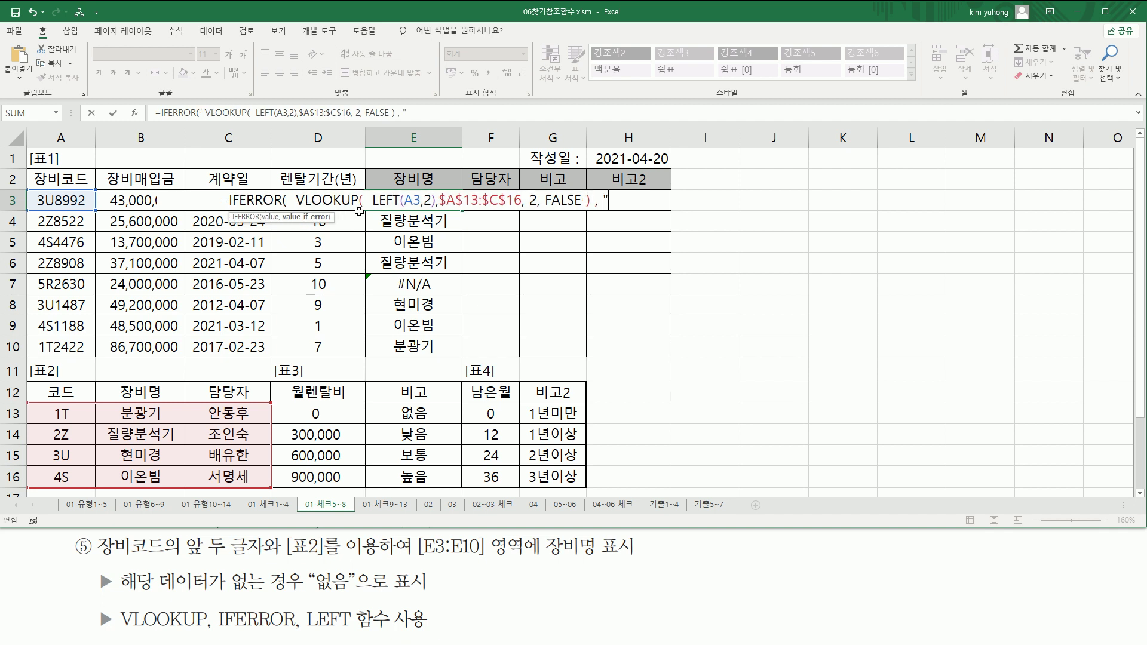
pyautogui.write('없음"')
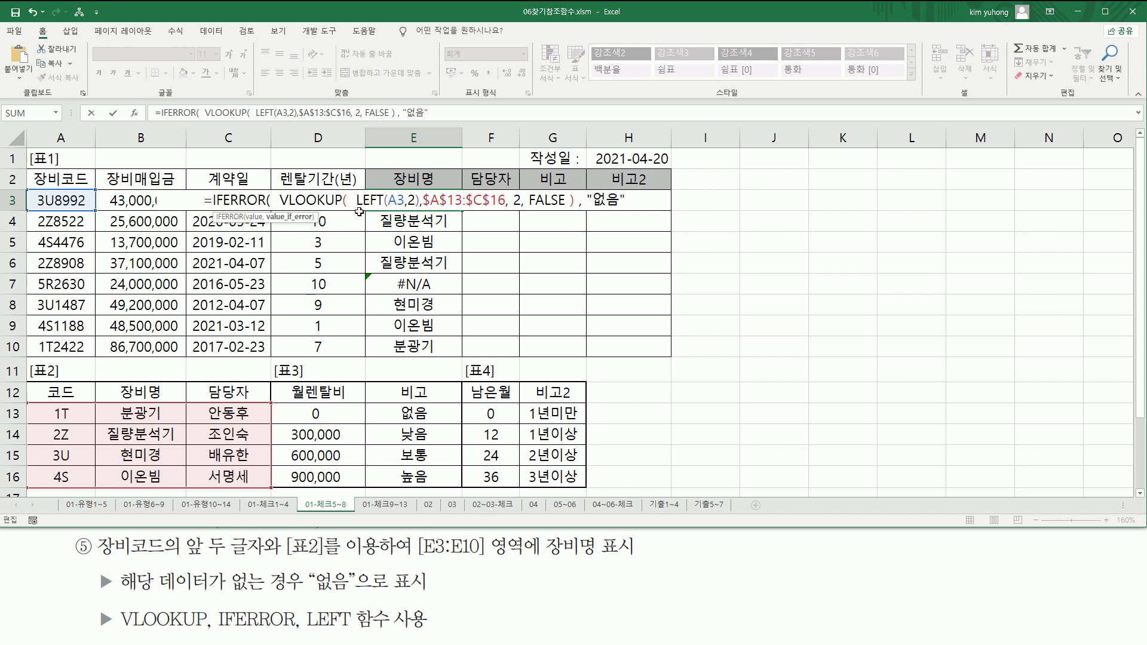
pyautogui.write(' )')
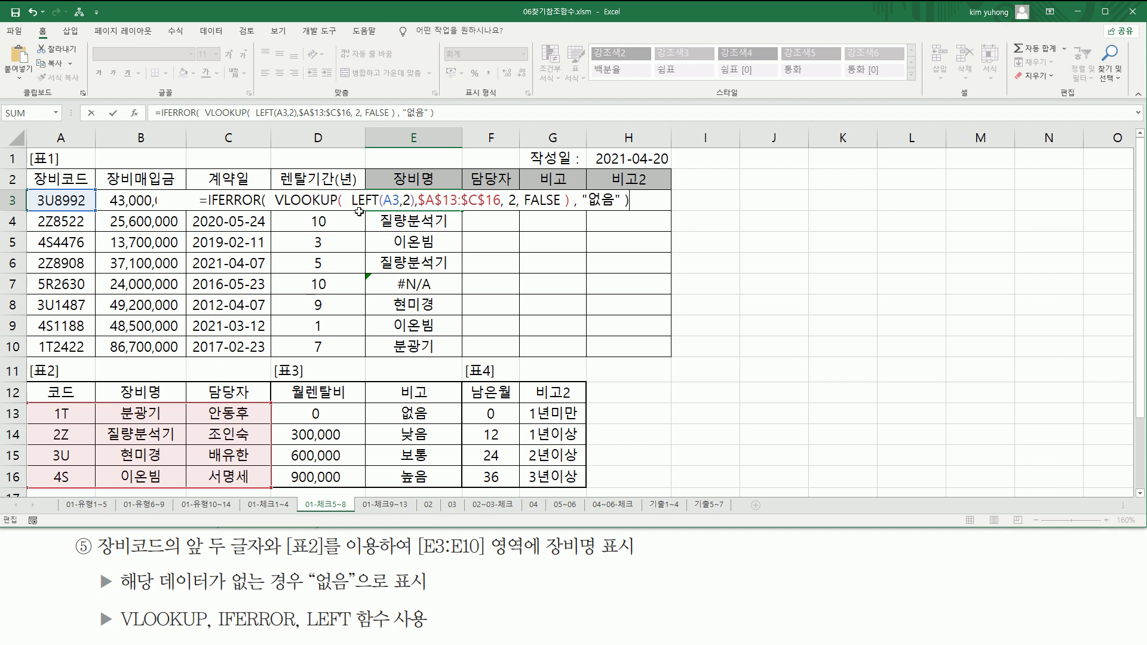
pyautogui.press('Return')
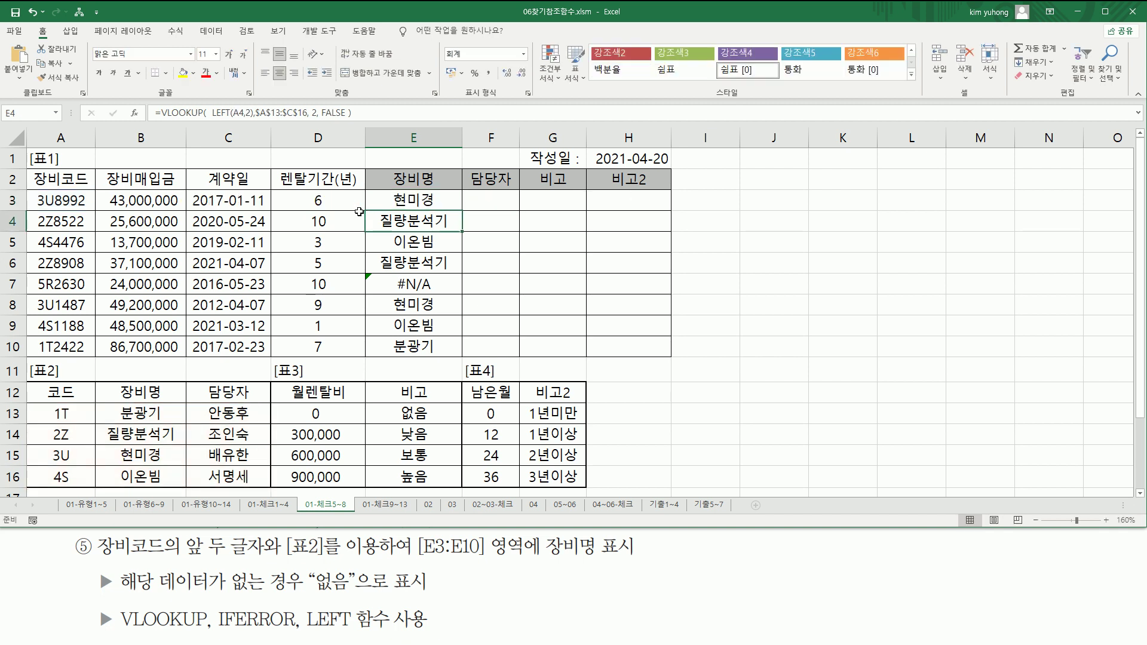
# - Copy the IFERROR formula from E3 down to E10
pyautogui.click(426, 200)
pyautogui.moveTo(460, 210); pyautogui.dragTo(461, 353)
pyautogui.moveTo(384, 274); pyautogui.dragTo(446, 294)
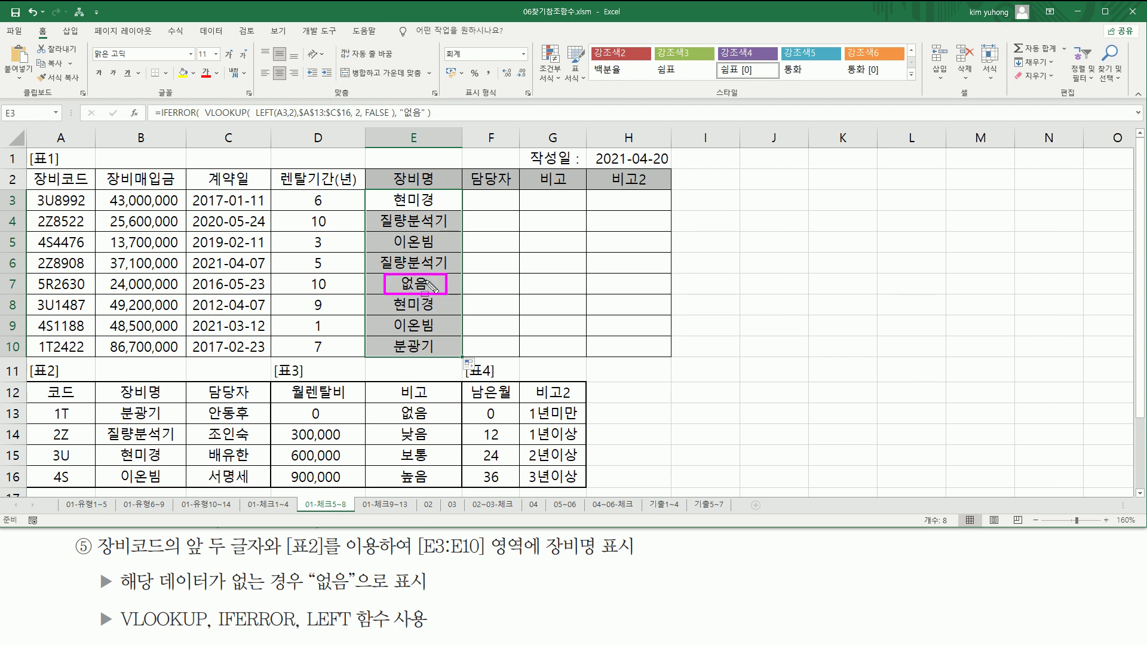
pyautogui.press('Escape')
# - Place a text copy of the E3 formula in H12, in red, with spaces around its arguments
pyautogui.click(421, 199)
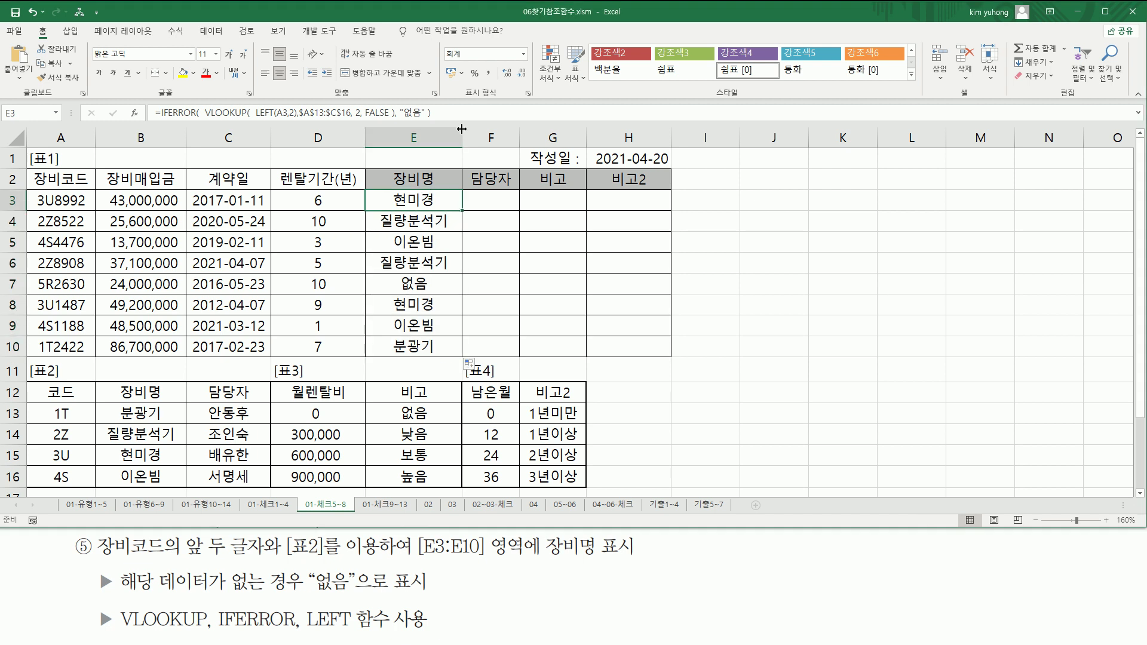
pyautogui.click(453, 110)
pyautogui.click(633, 394)
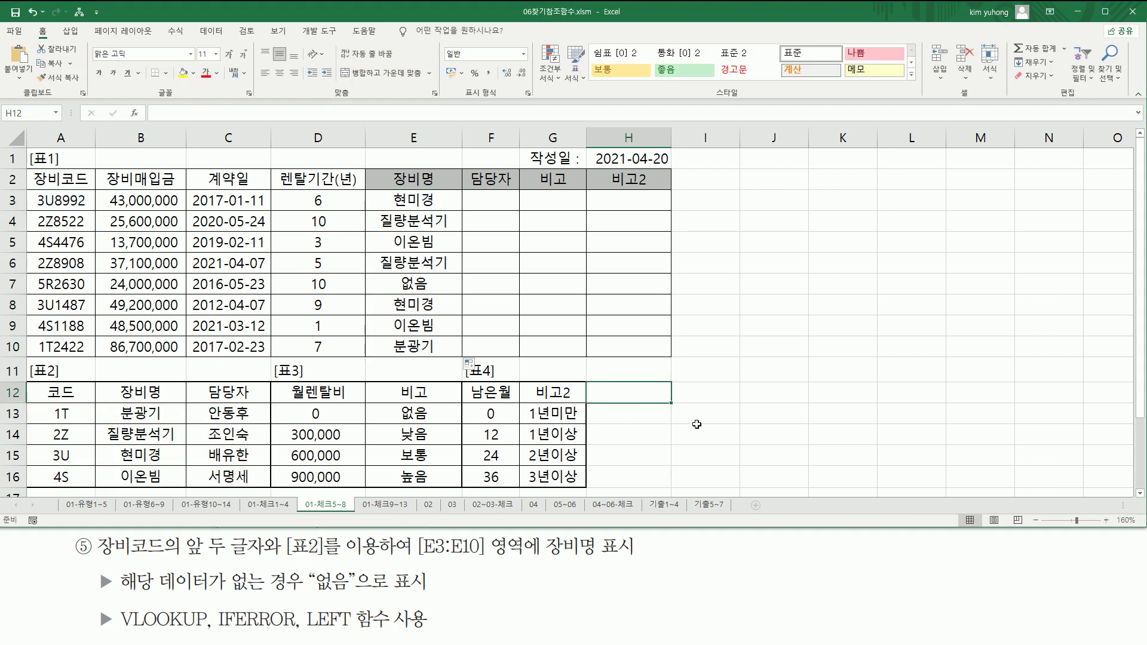
pyautogui.write('FT(A3,2),$A$13:$C$16, 2, FALSE ), "없음" )')
pyautogui.press('Return')
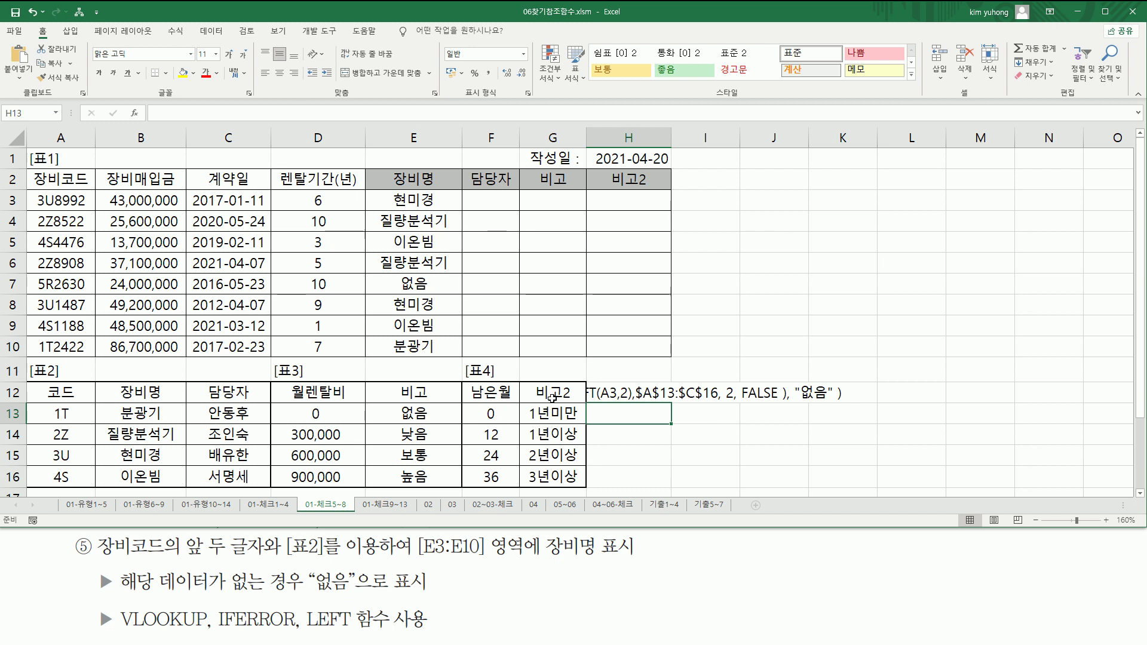
pyautogui.click(748, 409)
pyautogui.click(768, 289)
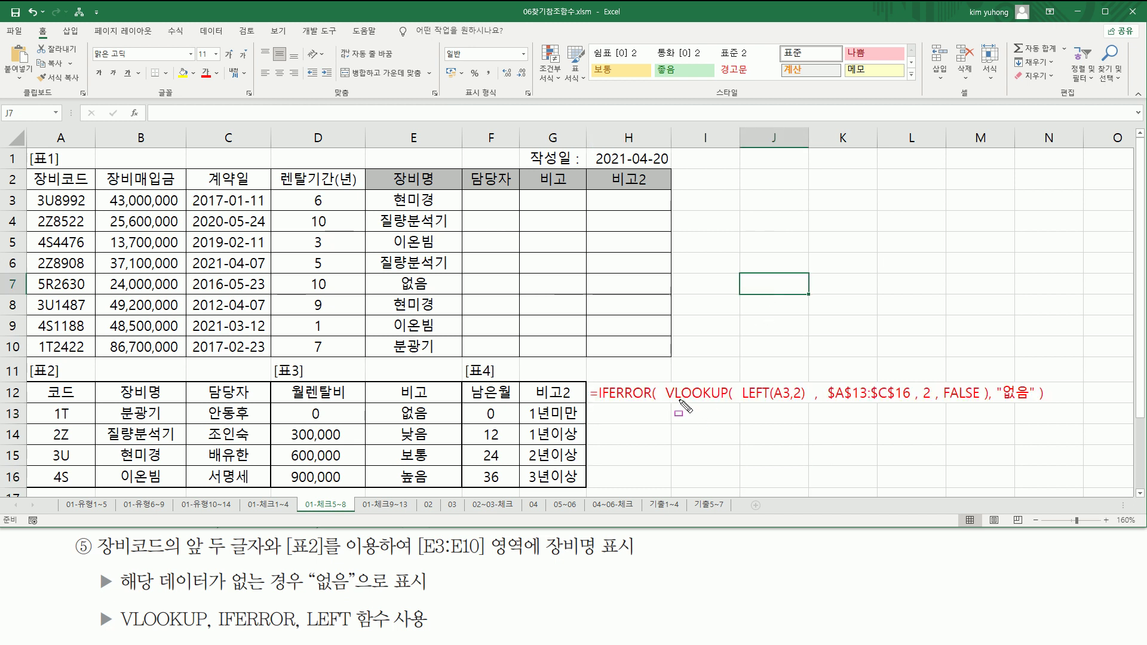
# - Review the VLOOKUP and IFERROR arguments of the formula text in H12 against [표2] and the missing-data requirement
pyautogui.moveTo(741, 403); pyautogui.dragTo(982, 401)
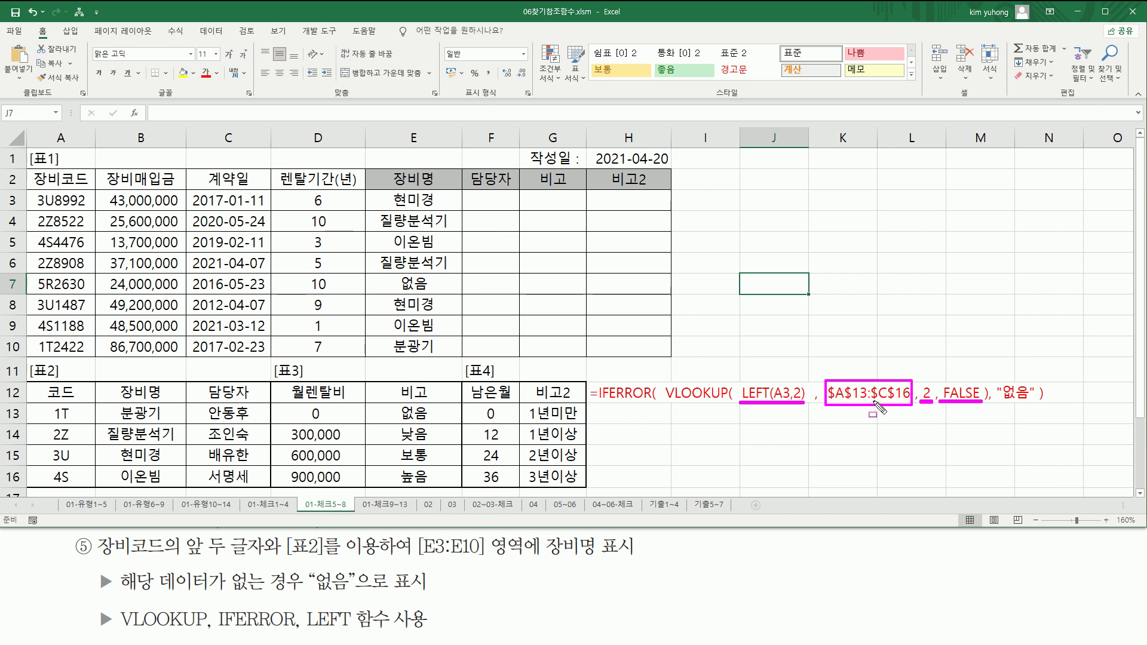
pyautogui.moveTo(943, 378); pyautogui.dragTo(981, 414)
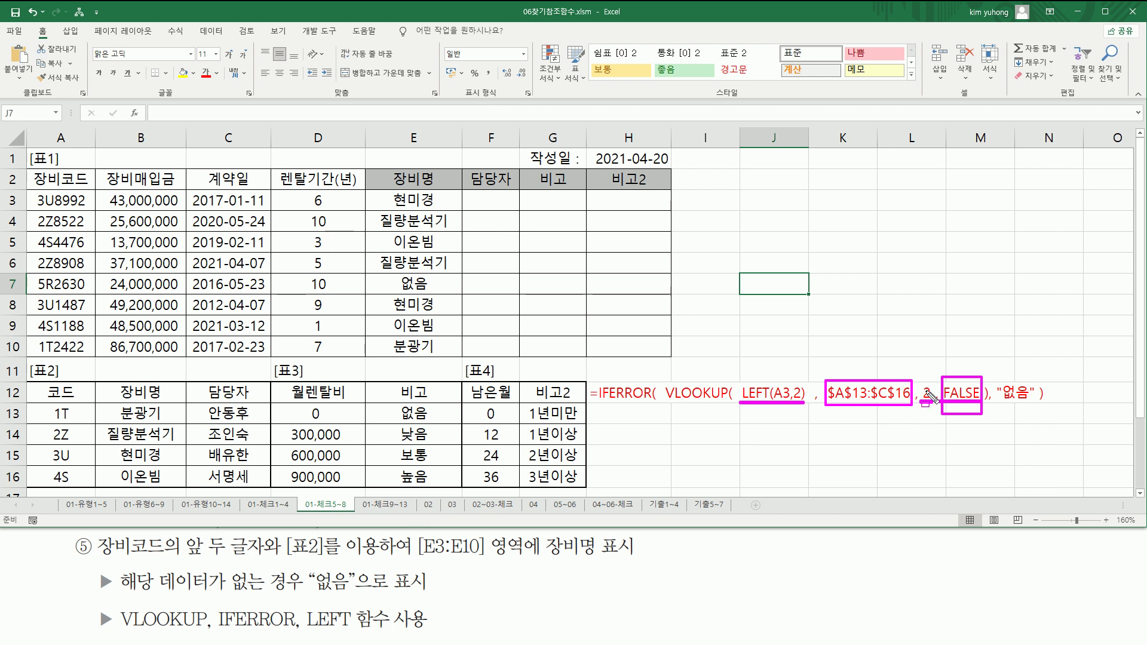
pyautogui.moveTo(921, 374)
pyautogui.mouseDown()
pyautogui.moveTo(933, 440)
pyautogui.moveTo(934, 425)
pyautogui.mouseUp()
pyautogui.moveTo(25, 399); pyautogui.dragTo(262, 485)
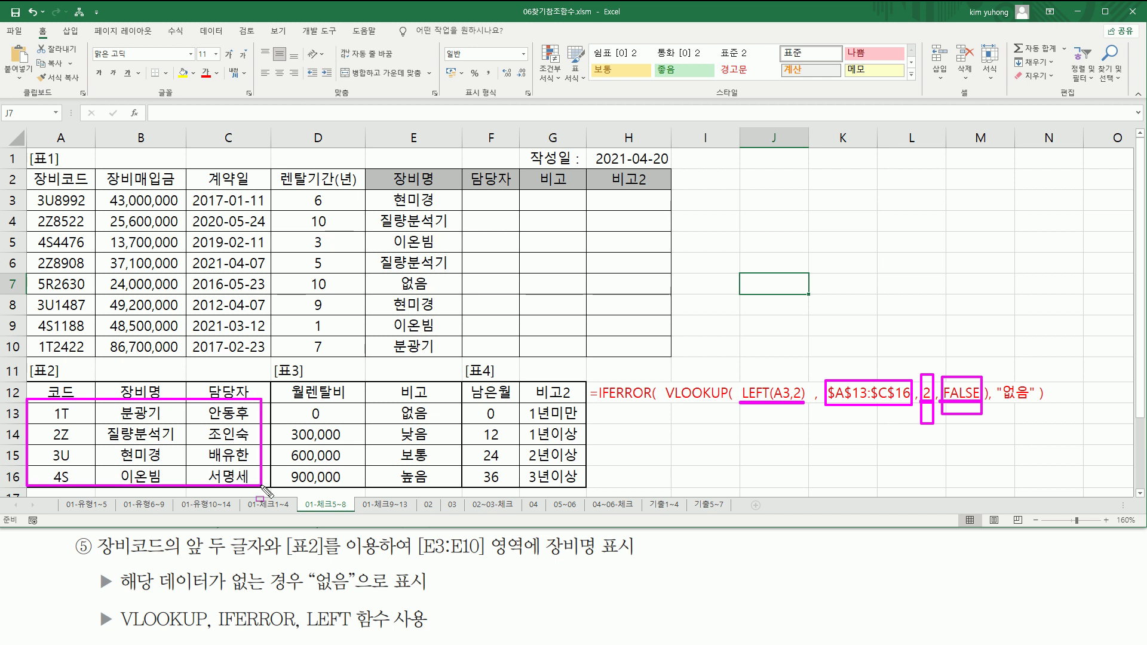
pyautogui.moveTo(115, 401); pyautogui.dragTo(176, 485)
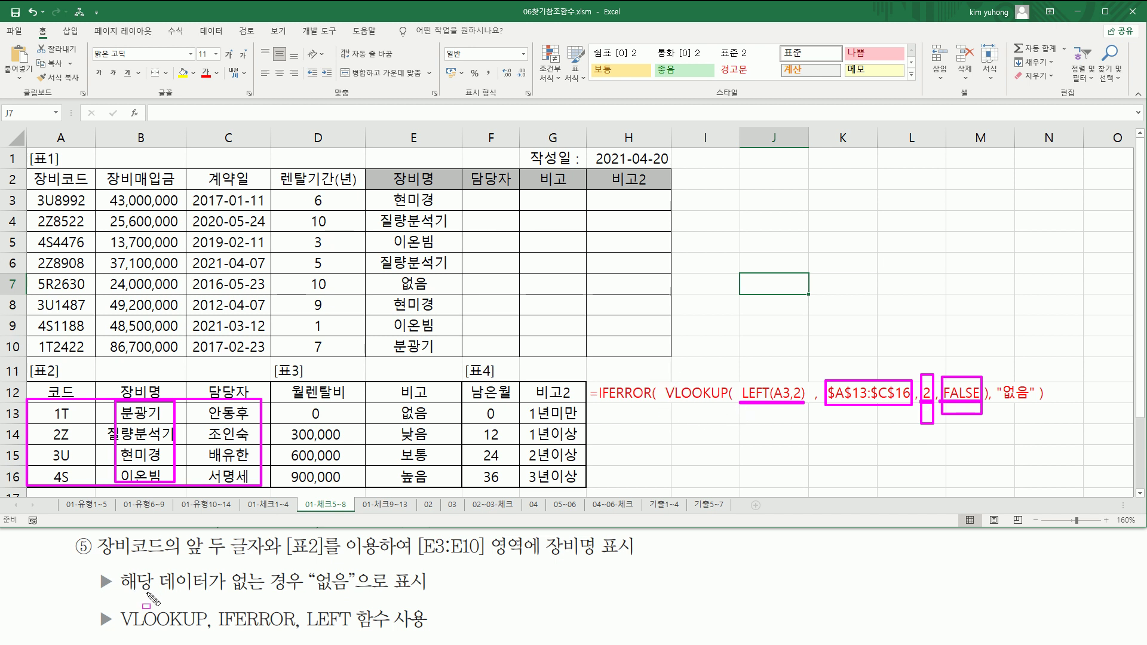
pyautogui.moveTo(121, 594)
pyautogui.mouseDown()
pyautogui.moveTo(304, 596)
pyautogui.moveTo(329, 566)
pyautogui.moveTo(344, 596)
pyautogui.mouseUp()
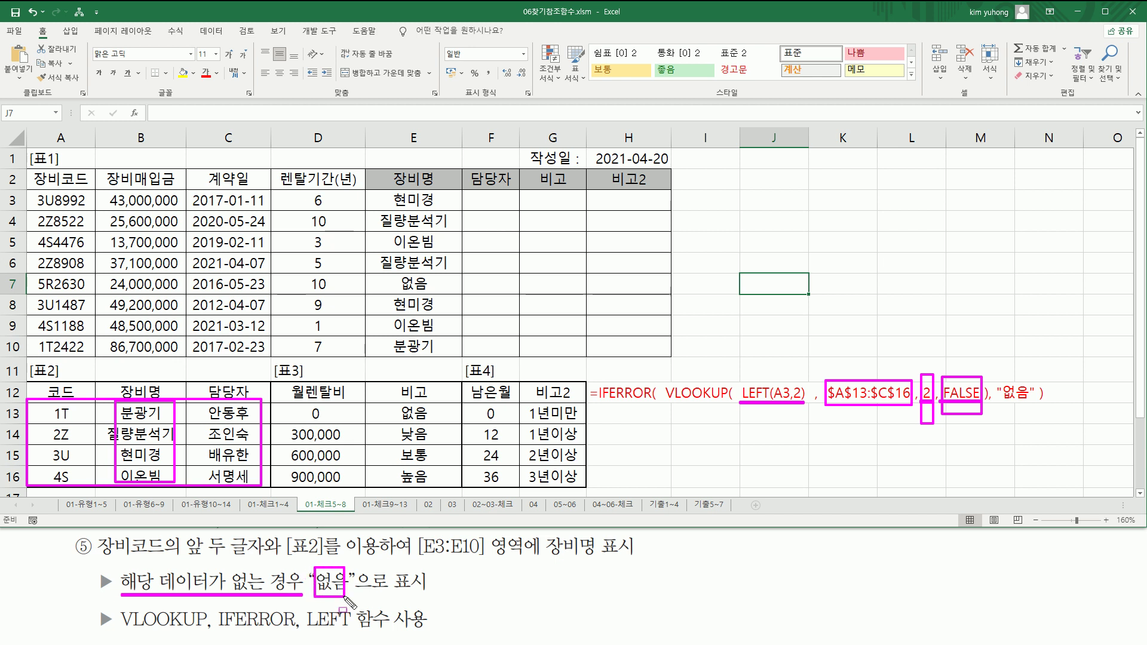
pyautogui.moveTo(663, 369)
pyautogui.mouseDown()
pyautogui.moveTo(681, 415)
pyautogui.moveTo(987, 428)
pyautogui.mouseUp()
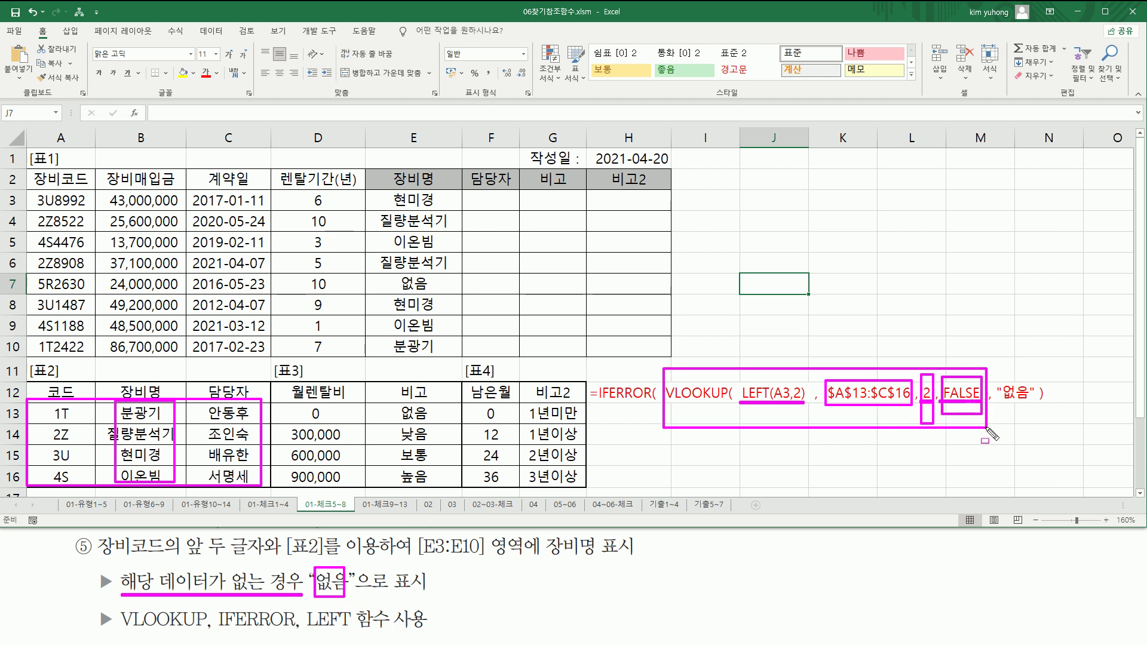
pyautogui.moveTo(597, 404); pyautogui.dragTo(648, 404)
pyautogui.moveTo(1002, 403); pyautogui.dragTo(1028, 403)
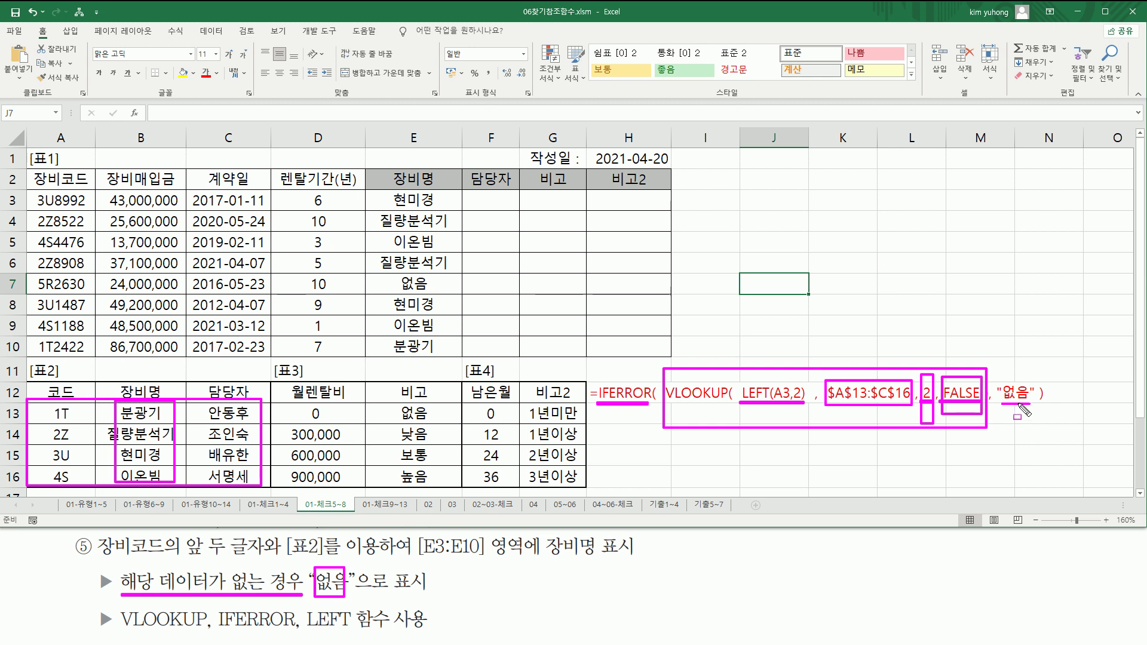
pyautogui.press('Escape')
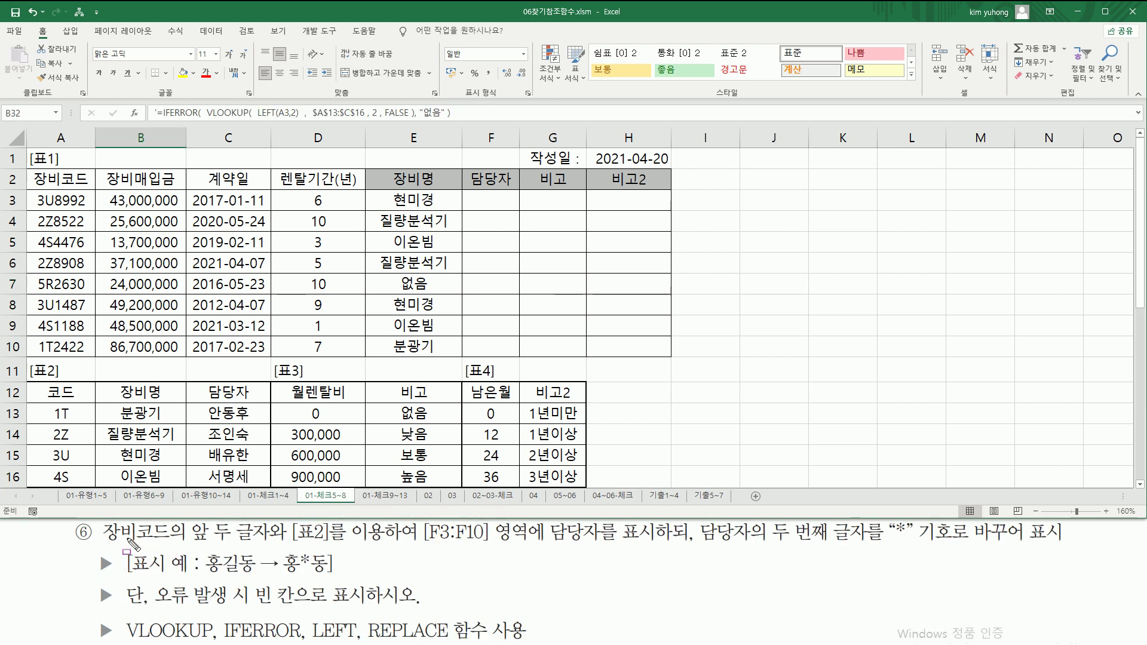
# - Examine task ⑥ for F3:F10: look up 담당자 in [표2] by the code's first two characters and mask the second character with "*"
pyautogui.moveTo(105, 541); pyautogui.dragTo(261, 542)
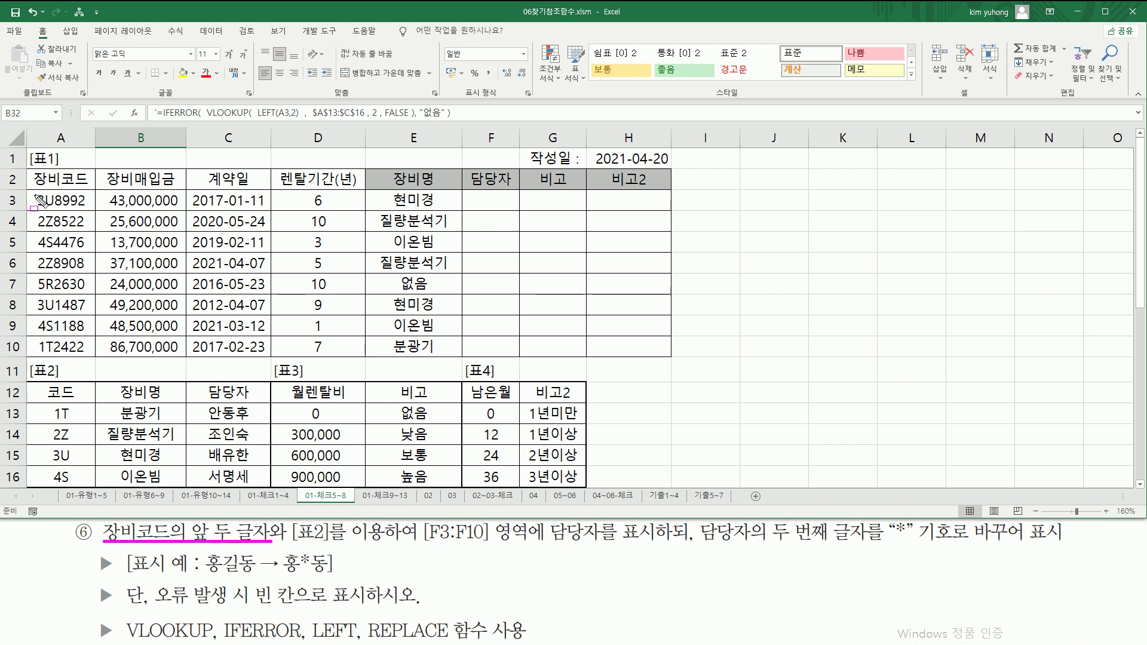
pyautogui.moveTo(34, 186); pyautogui.dragTo(60, 360)
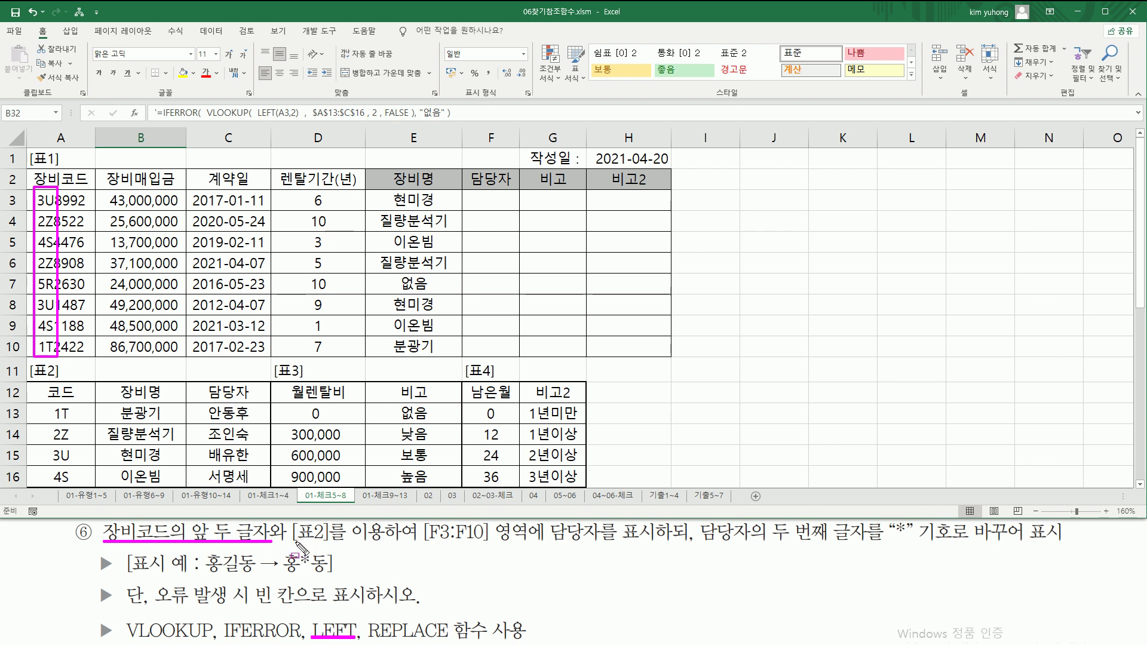
pyautogui.moveTo(292, 542); pyautogui.dragTo(390, 543)
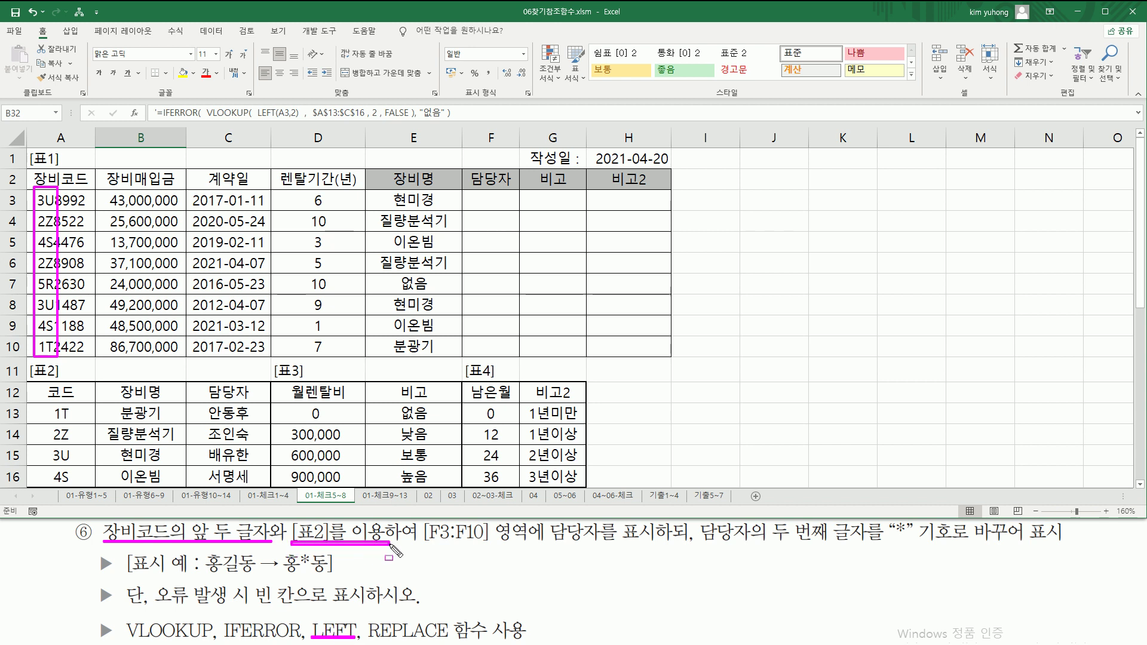
pyautogui.moveTo(28, 404); pyautogui.dragTo(269, 488)
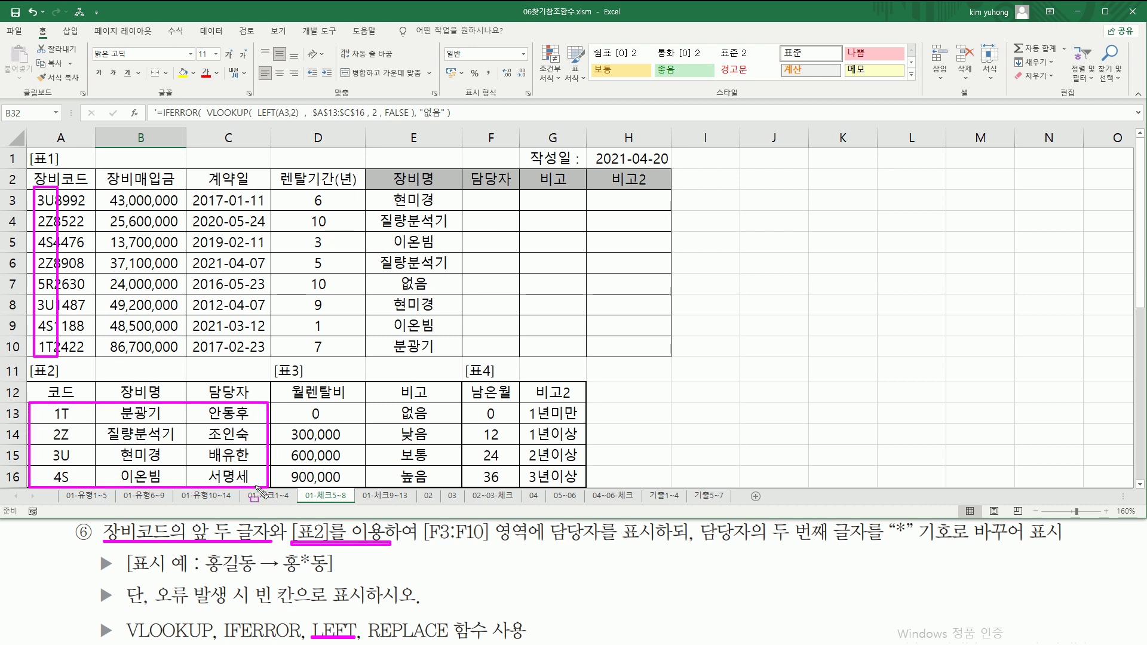
pyautogui.moveTo(424, 543); pyautogui.dragTo(659, 553)
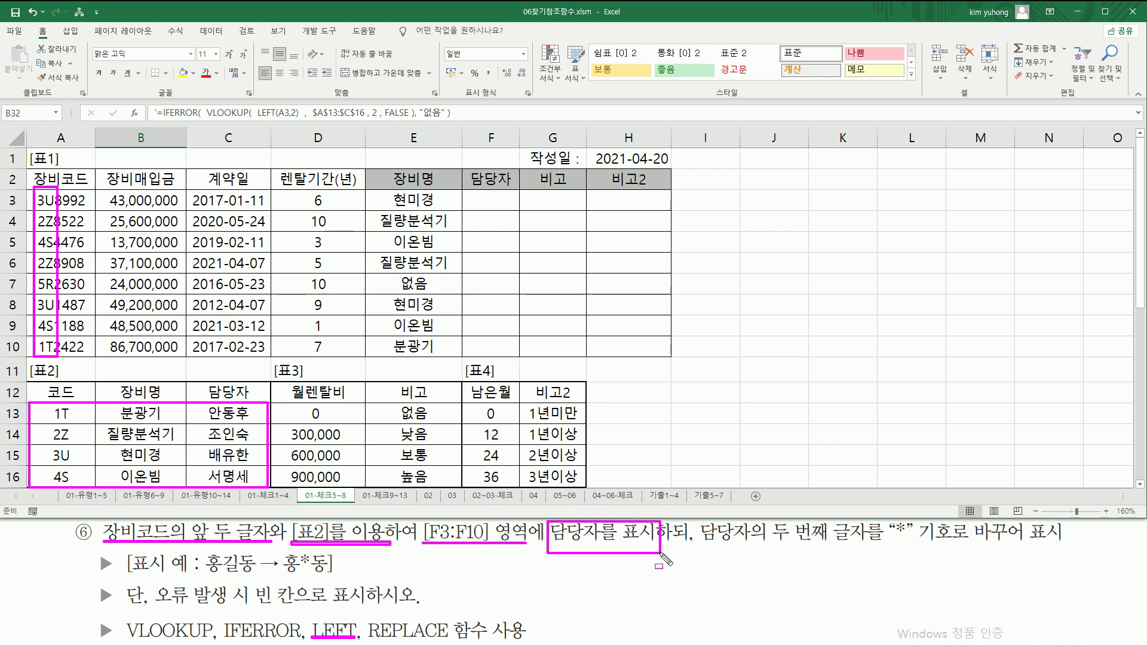
pyautogui.moveTo(472, 197); pyautogui.dragTo(513, 353)
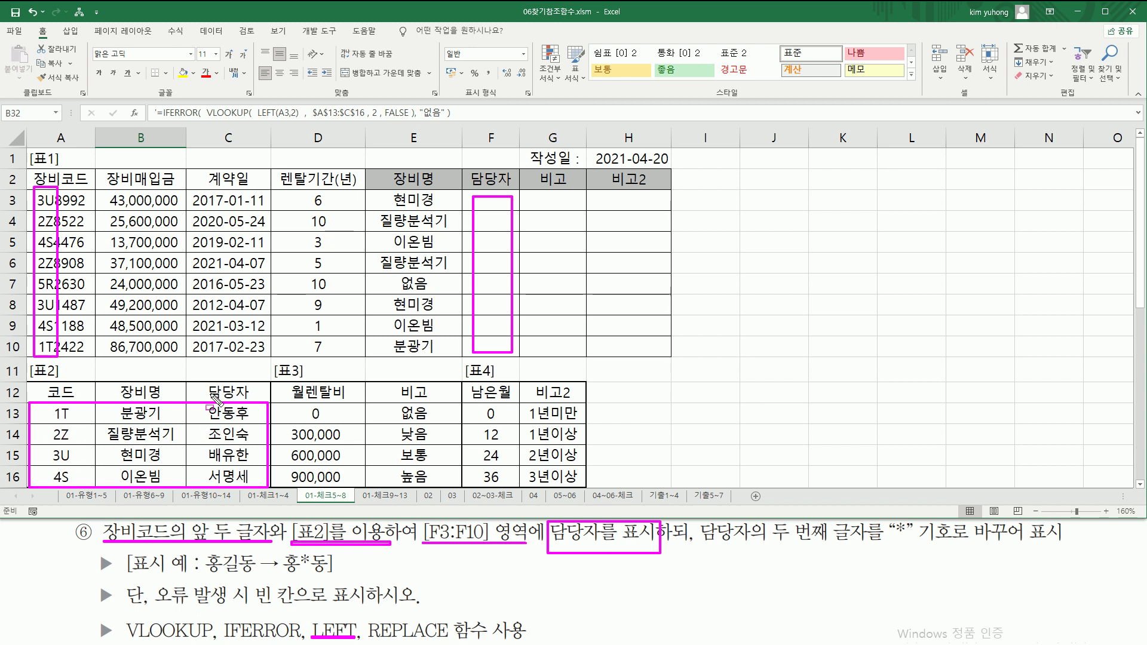
pyautogui.moveTo(210, 398); pyautogui.dragTo(249, 486)
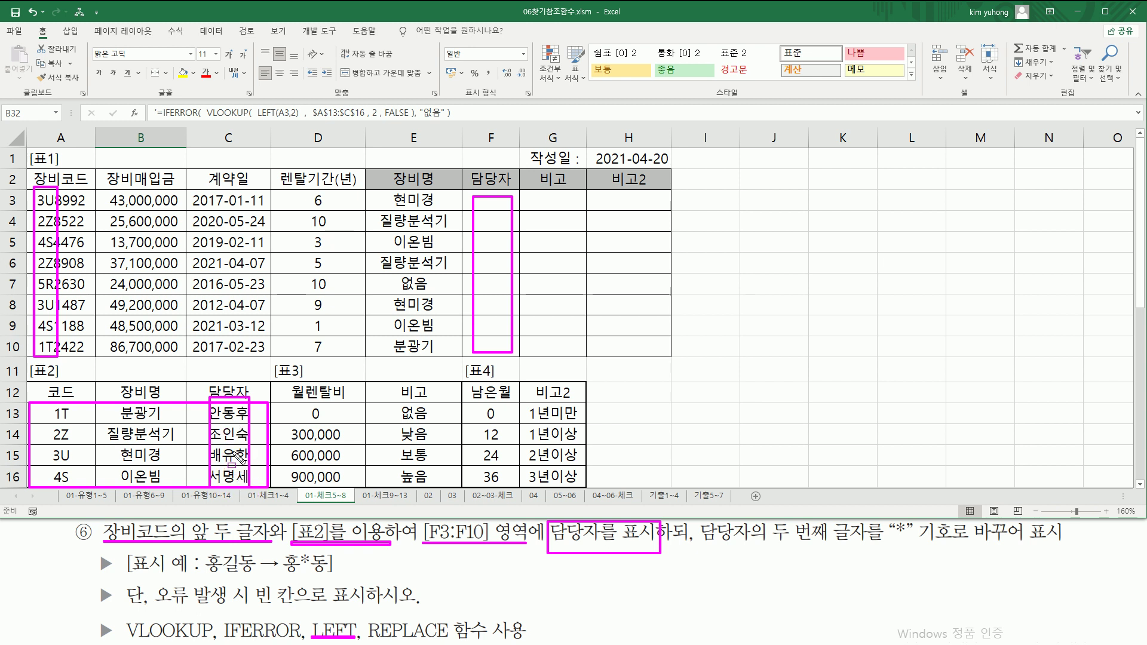
pyautogui.moveTo(700, 543); pyautogui.dragTo(909, 544)
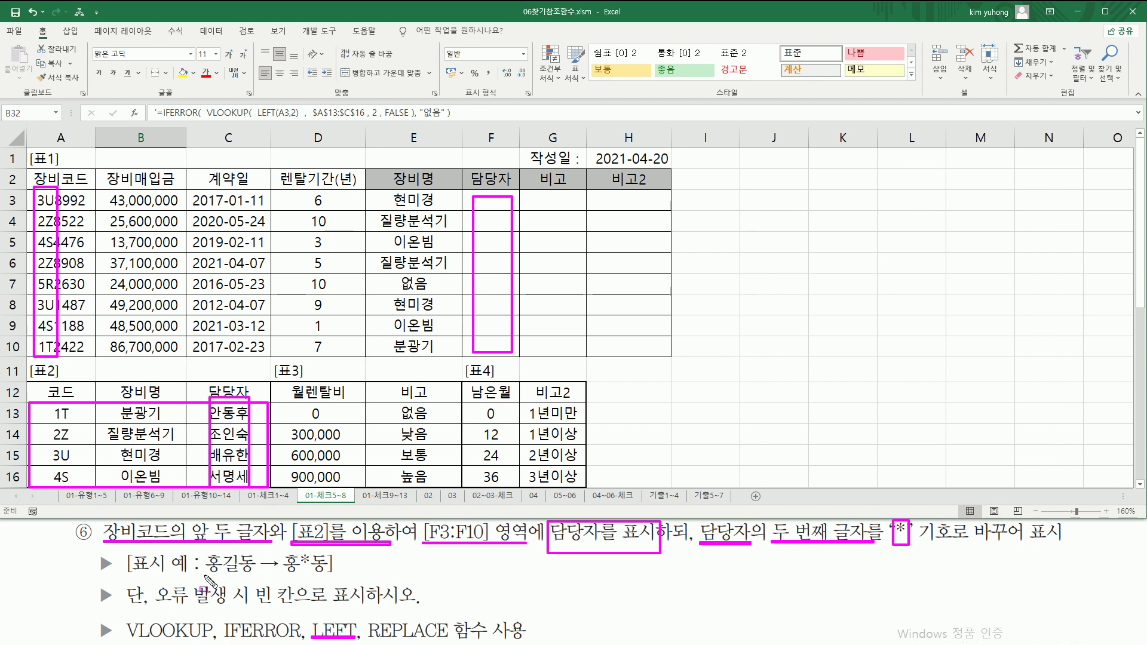
pyautogui.moveTo(204, 576); pyautogui.dragTo(257, 577)
pyautogui.moveTo(304, 555); pyautogui.dragTo(315, 570)
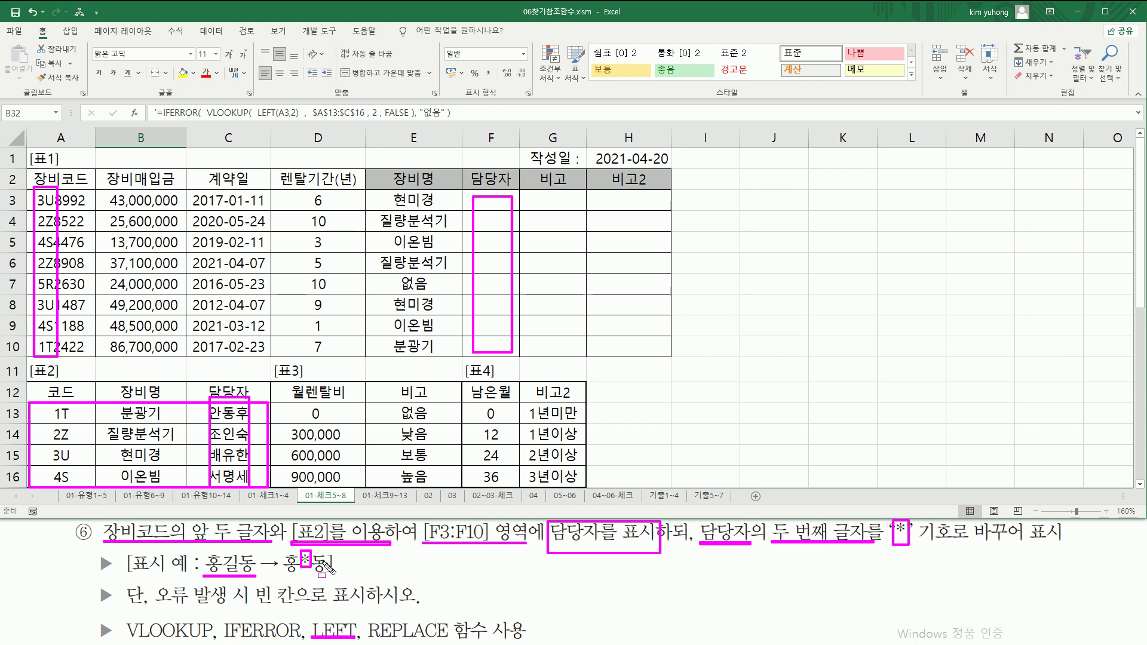
pyautogui.moveTo(367, 616)
pyautogui.mouseDown()
pyautogui.moveTo(367, 636)
pyautogui.moveTo(449, 643)
pyautogui.mouseUp()
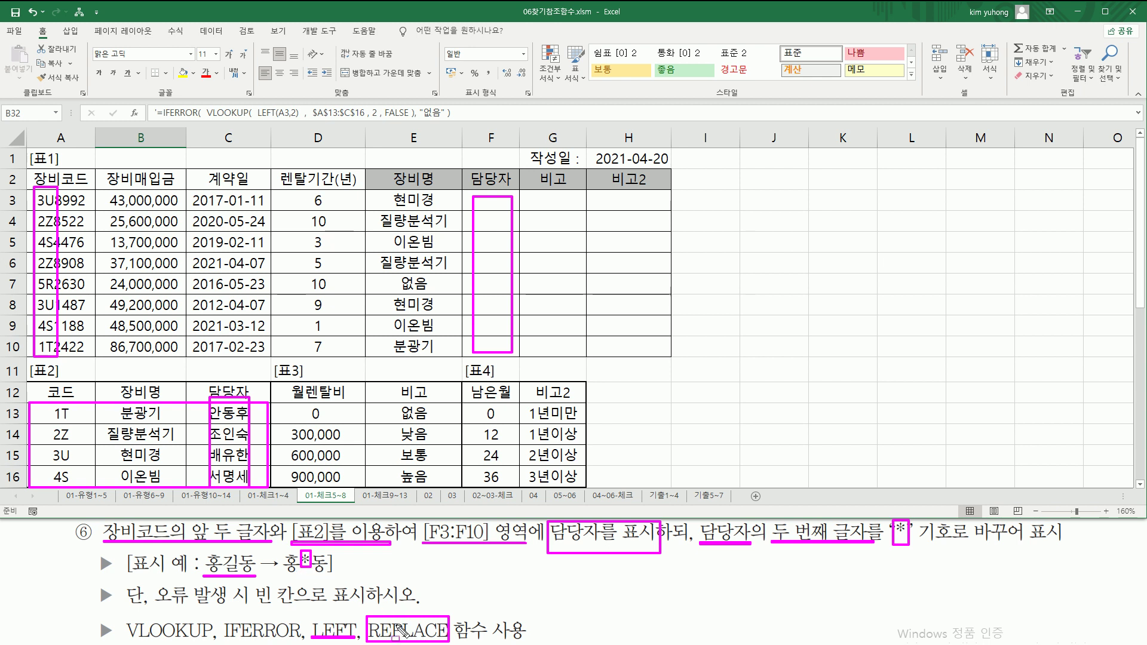
# - Review task ⑥'s blank-on-error condition and the functions it requires
pyautogui.moveTo(154, 604)
pyautogui.mouseDown()
pyautogui.moveTo(272, 595)
pyautogui.moveTo(299, 614)
pyautogui.mouseUp()
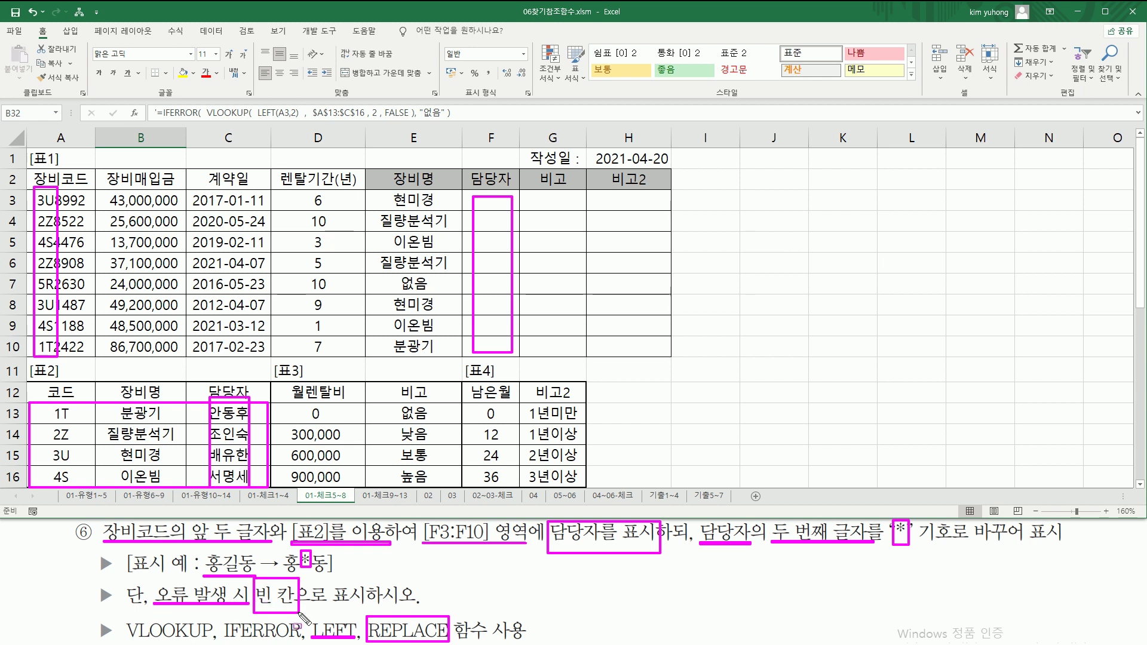
pyautogui.moveTo(238, 638); pyautogui.dragTo(294, 637)
pyautogui.press('Escape')
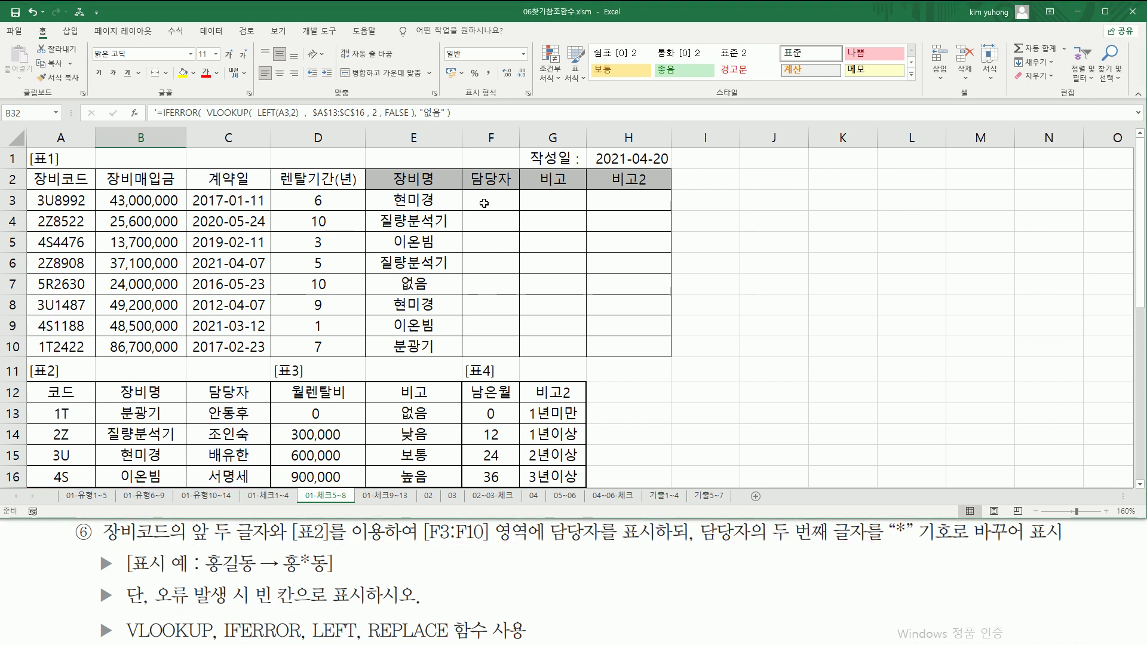
# - Enter =LEFT(A3,2) in F3 to extract the code's first two characters, and copy it down to F10
pyautogui.click(485, 204)
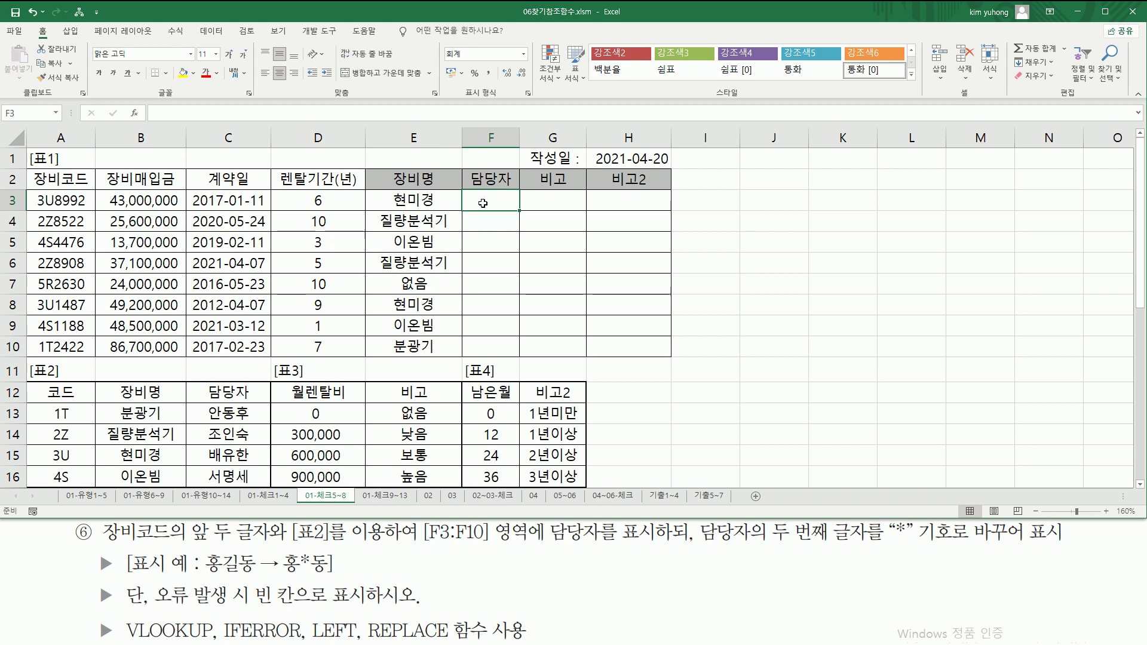
pyautogui.write('=')
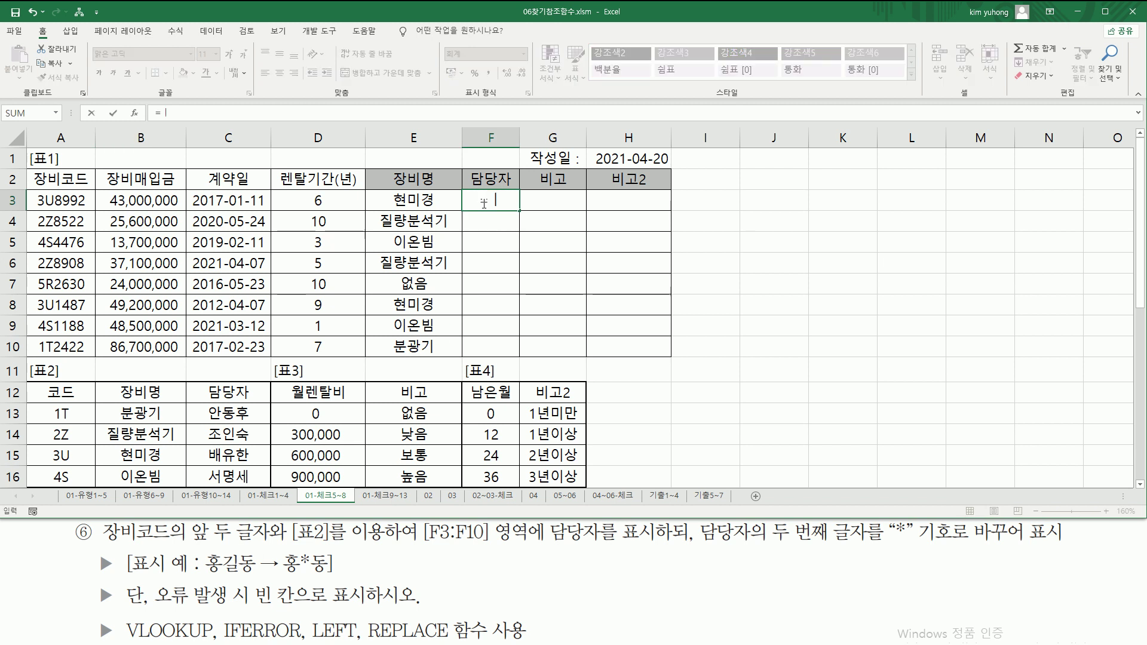
pyautogui.write('left')
pyautogui.press('Tab')
pyautogui.click(47, 204)
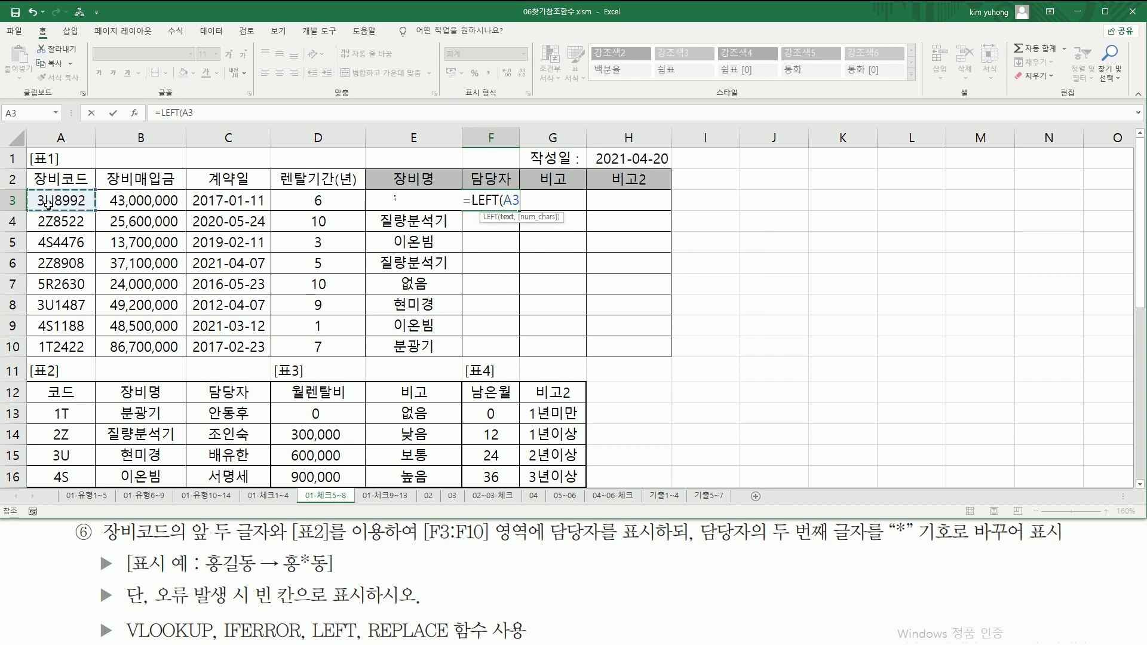
pyautogui.write(',2)')
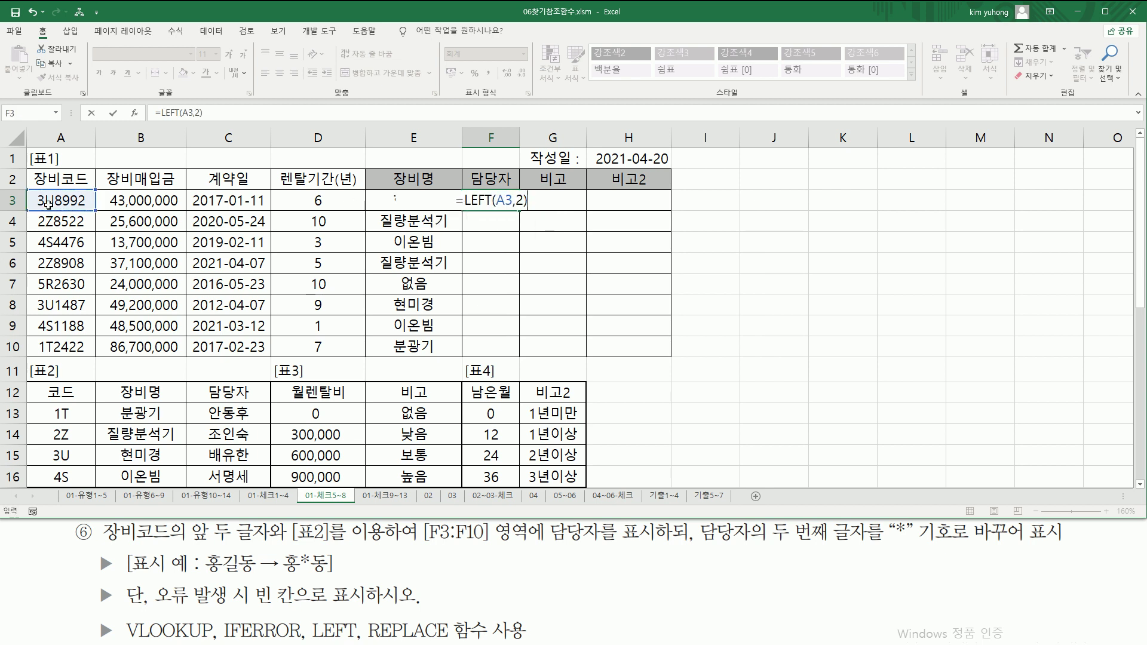
pyautogui.press('Return')
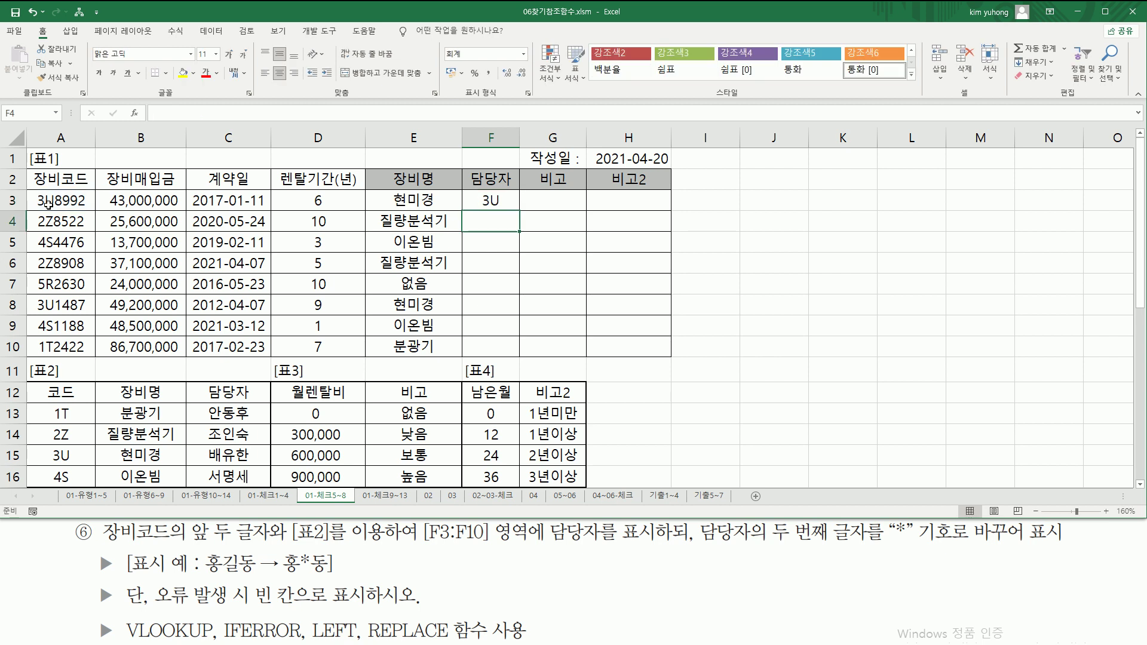
pyautogui.click(499, 204)
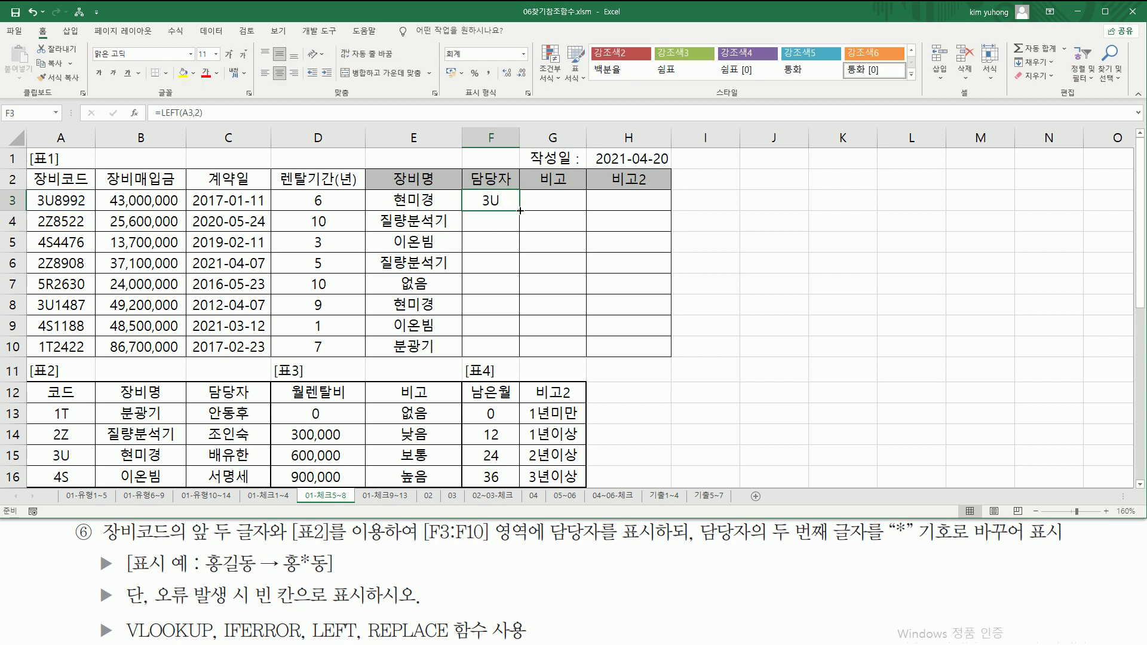
pyautogui.moveTo(520, 211); pyautogui.dragTo(515, 353)
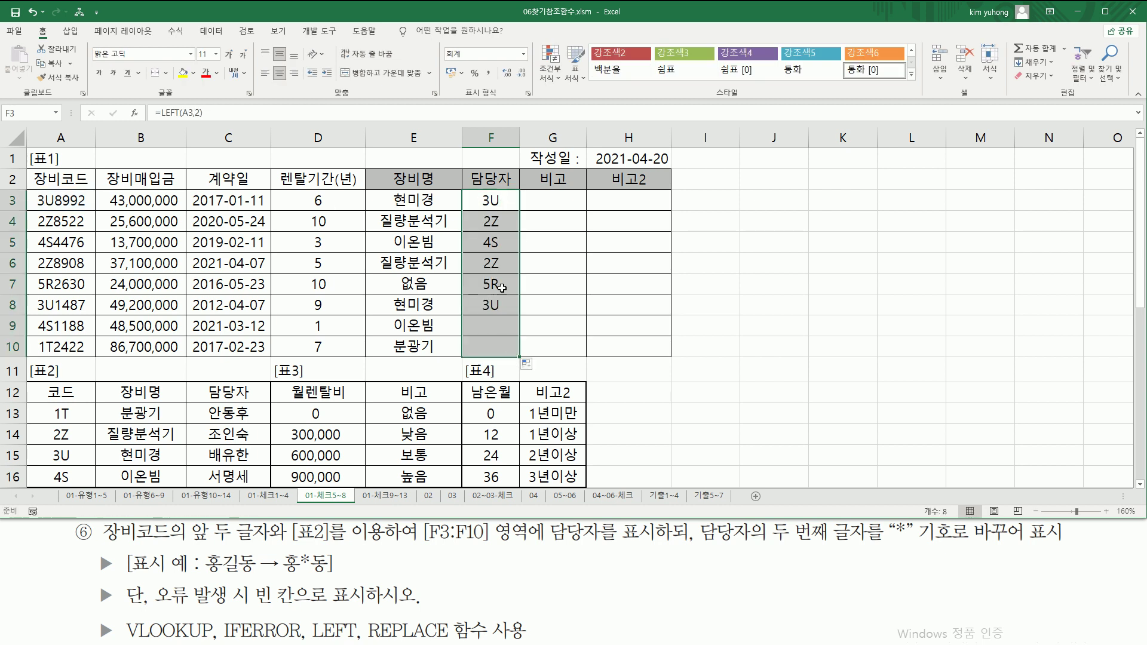
# - Trace how the extracted code in F3 matches the code column of [표2] and leads to its 담당자 column
pyautogui.click(496, 200)
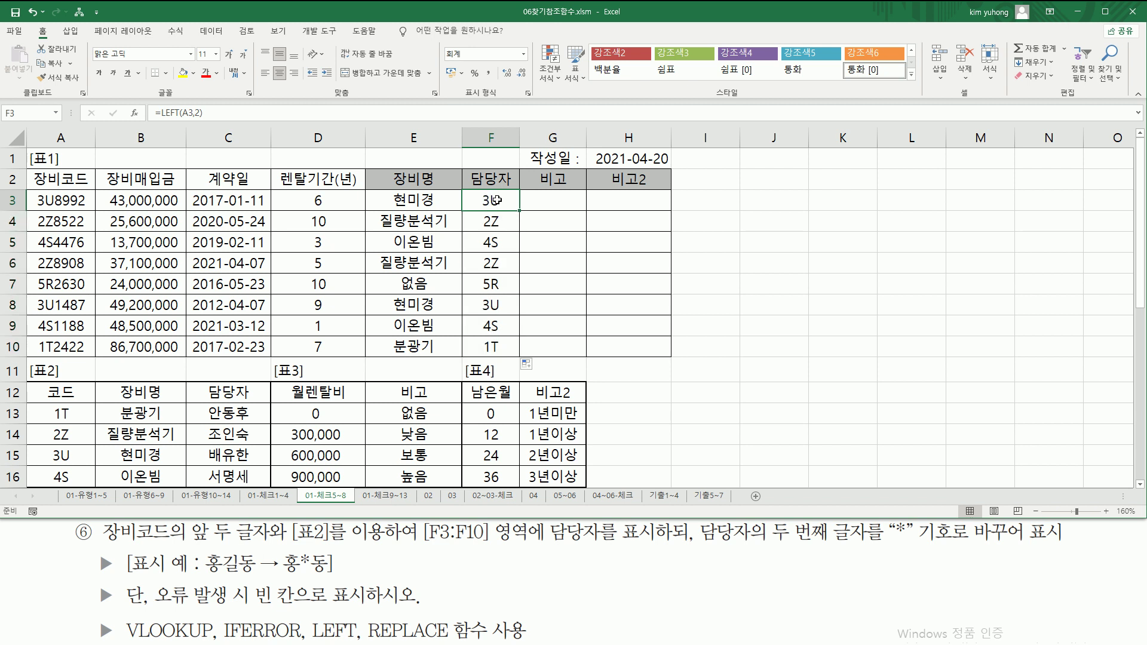
pyautogui.moveTo(477, 192); pyautogui.dragTo(509, 209)
pyautogui.moveTo(41, 409)
pyautogui.mouseDown()
pyautogui.moveTo(48, 431)
pyautogui.moveTo(263, 487)
pyautogui.mouseUp()
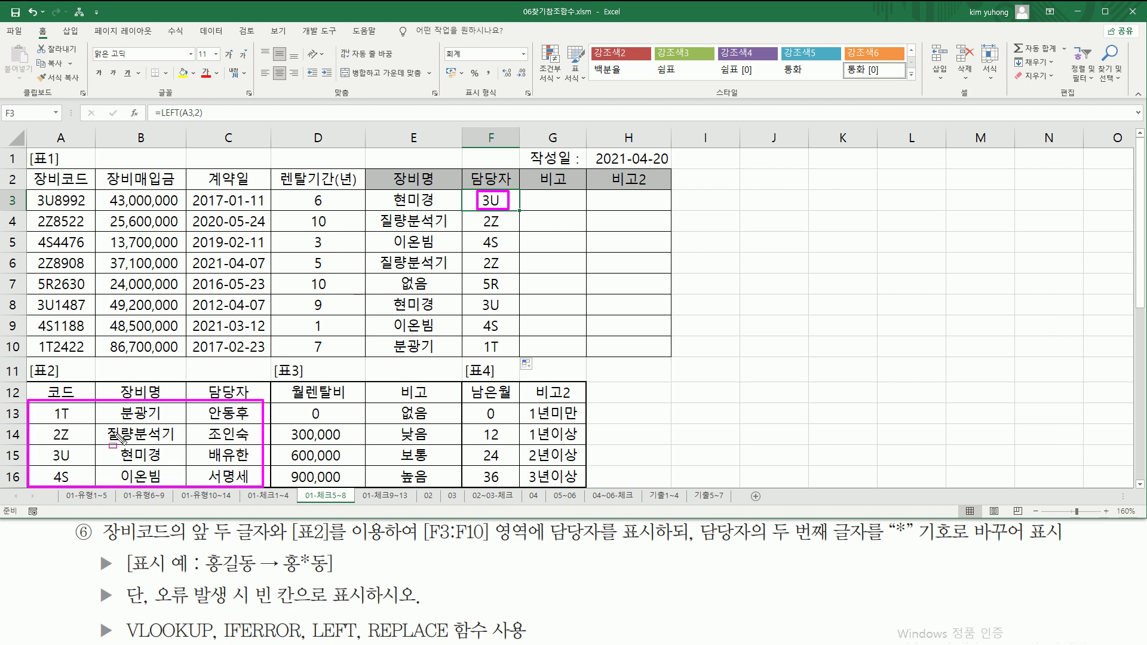
pyautogui.moveTo(49, 462); pyautogui.dragTo(70, 463)
pyautogui.moveTo(209, 388); pyautogui.dragTo(249, 486)
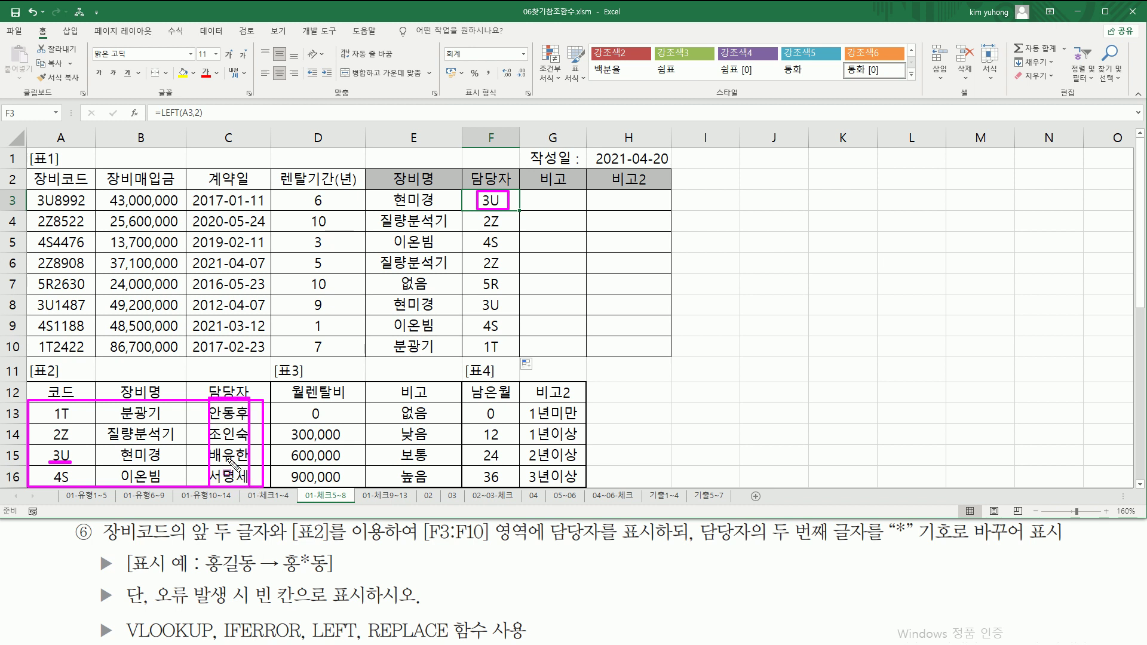
pyautogui.press('Escape')
# - Wrap F3's LEFT formula in VLOOKUP as the lookup value, with the absolute range $A$13:$C$16 as the table
pyautogui.doubleClick(491, 199)
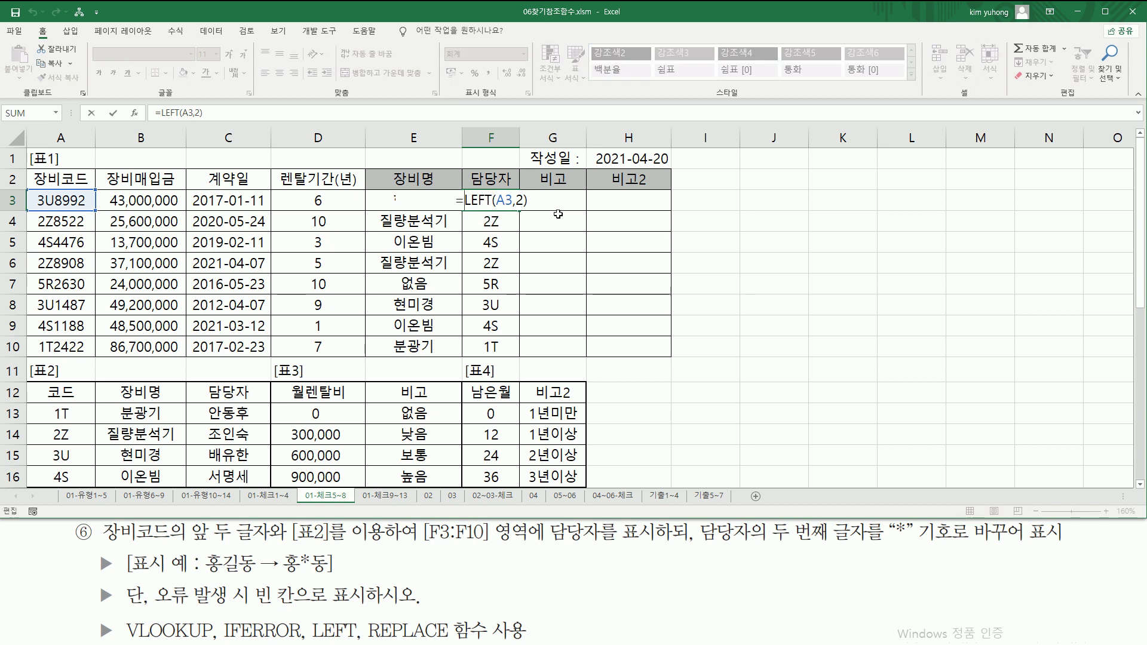
pyautogui.write('VLOOKUP(')
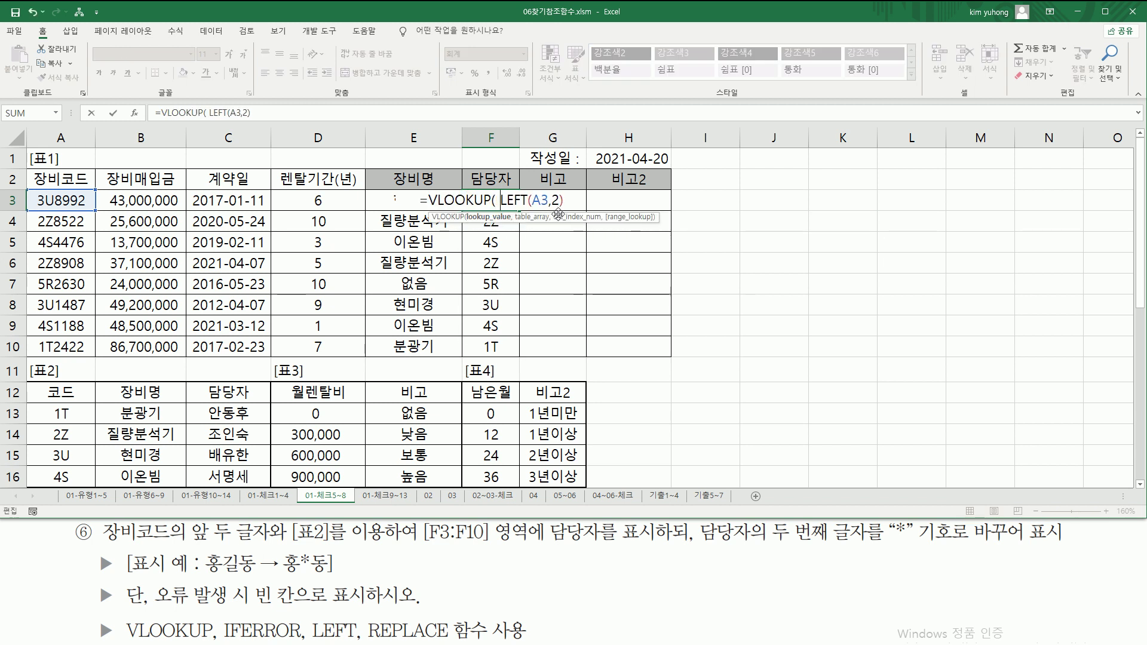
pyautogui.hotkey('shift', 'End')
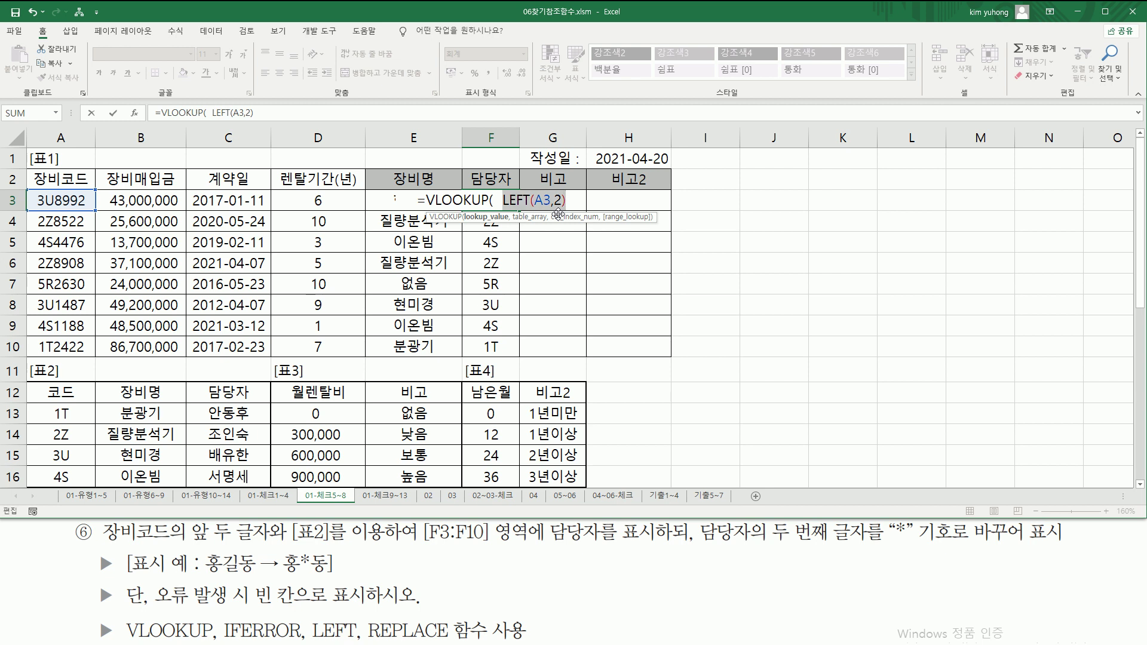
pyautogui.press('End')
pyautogui.write(',')
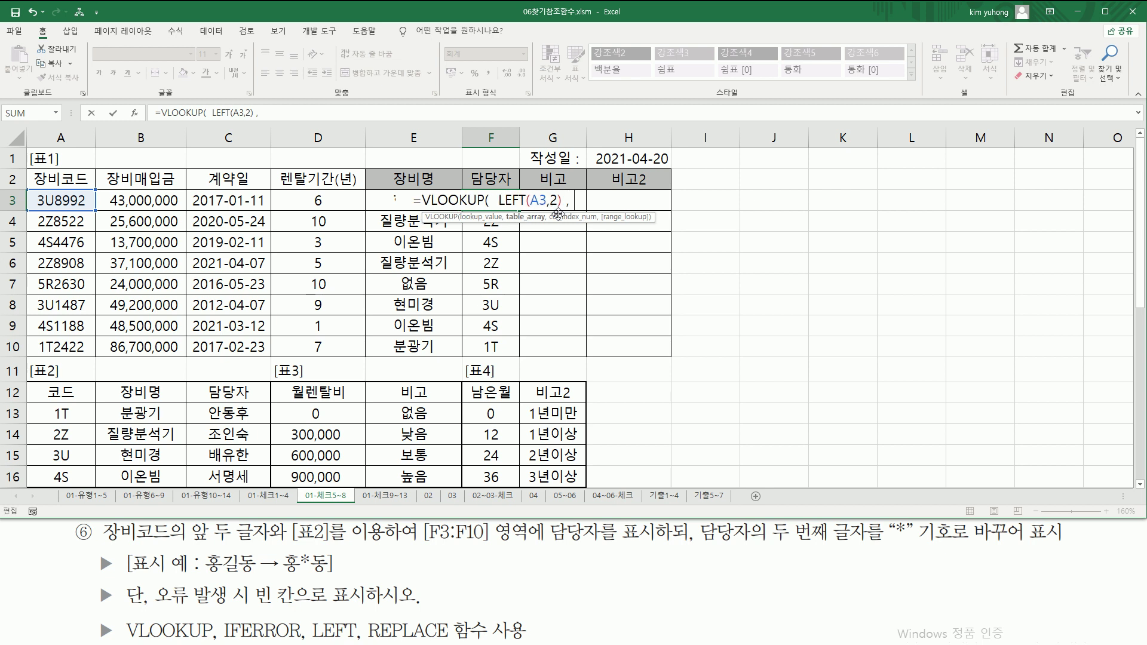
pyautogui.moveTo(55, 418); pyautogui.dragTo(216, 470)
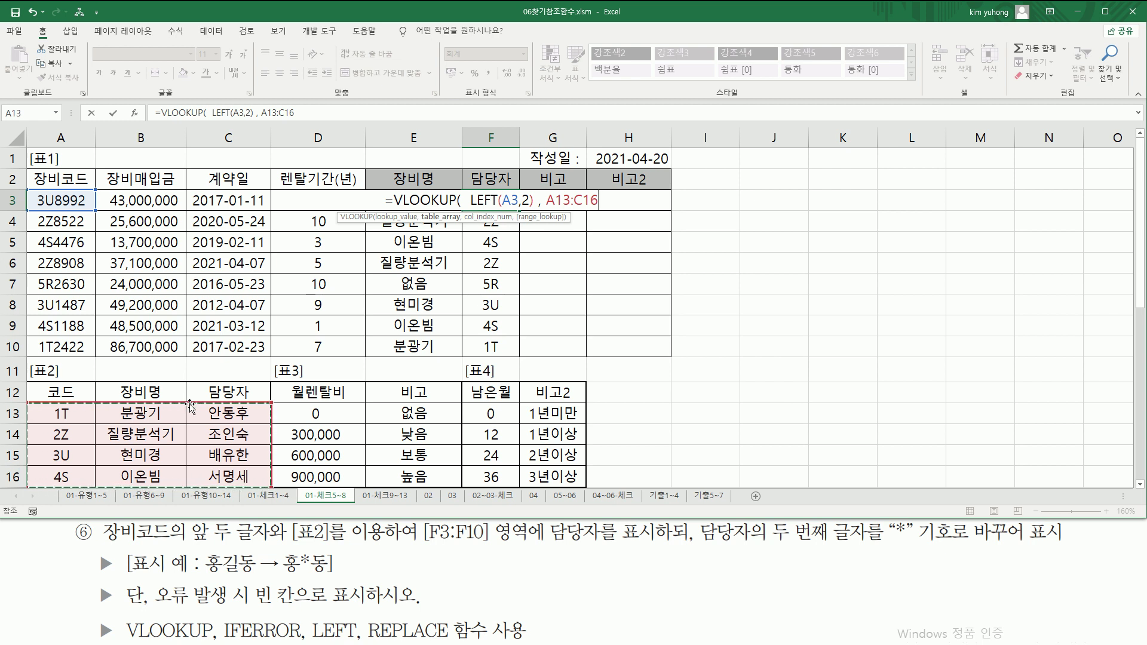
pyautogui.press('F4')
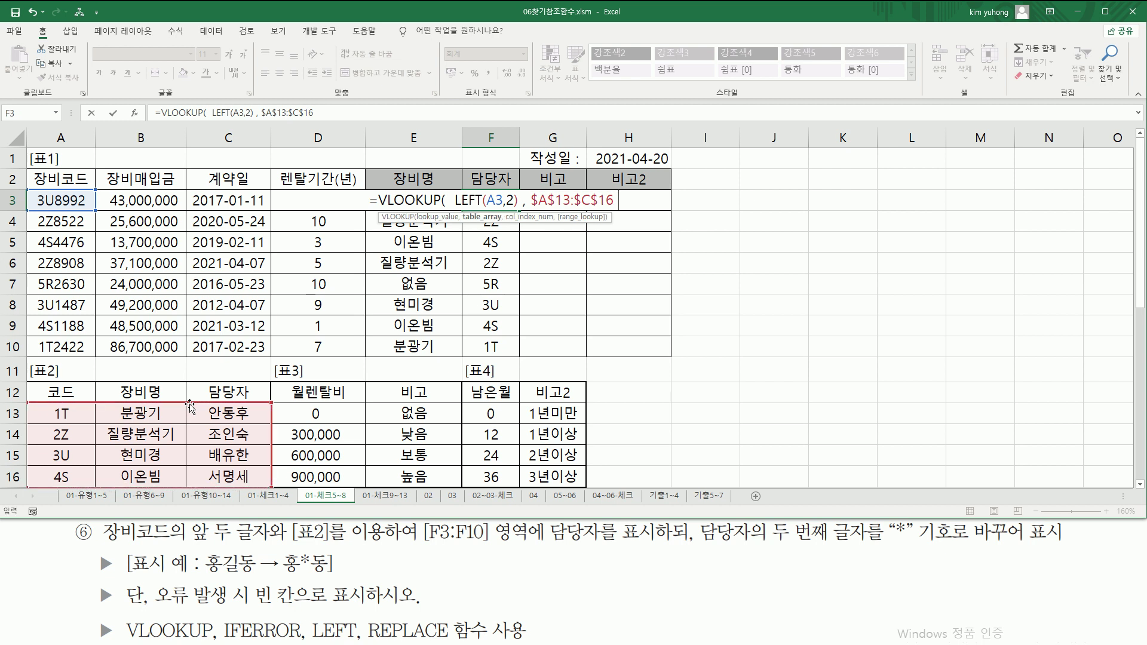
# - Complete the VLOOKUP in F3 with column number 3 and FALSE for an exact match
pyautogui.write(',')
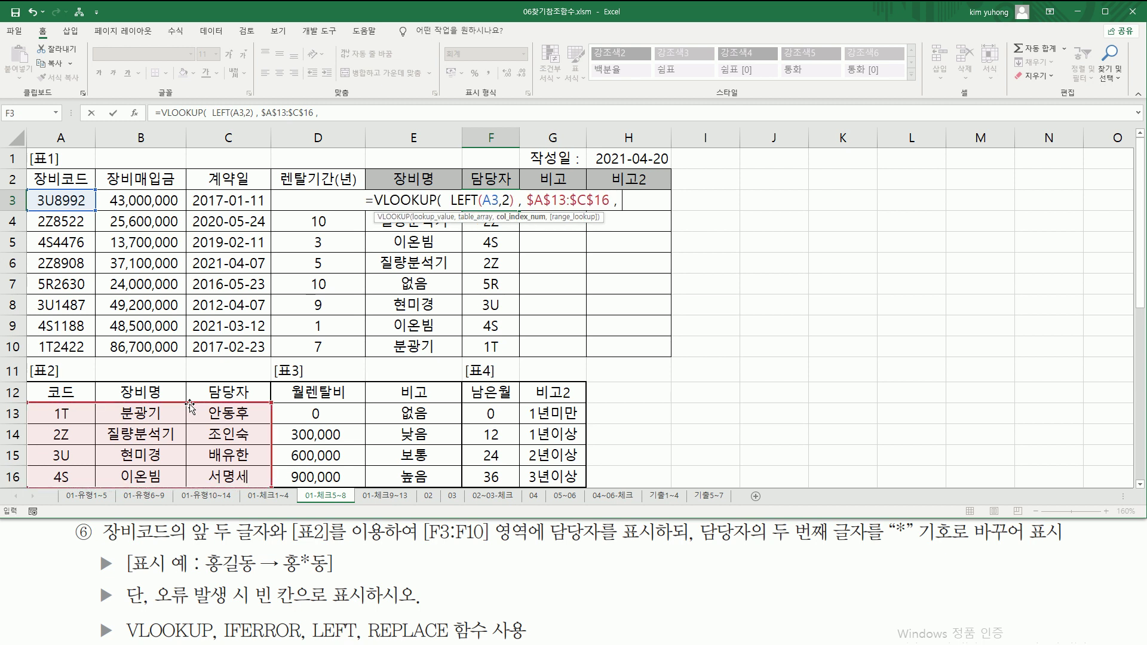
pyautogui.write(' 3')
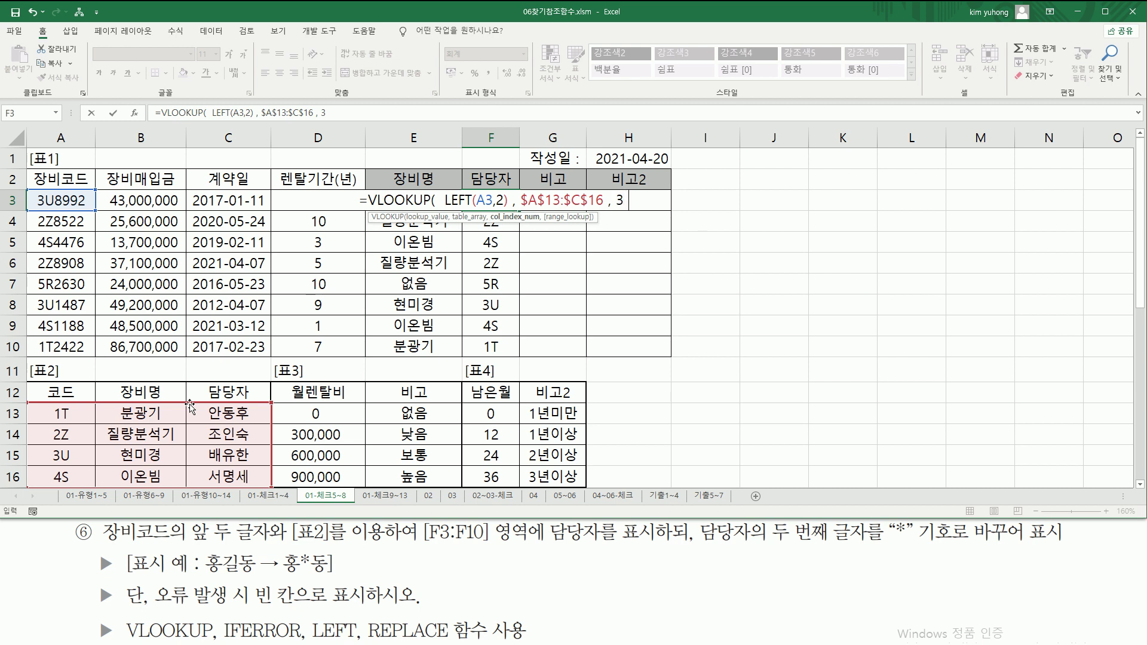
pyautogui.write(' ,')
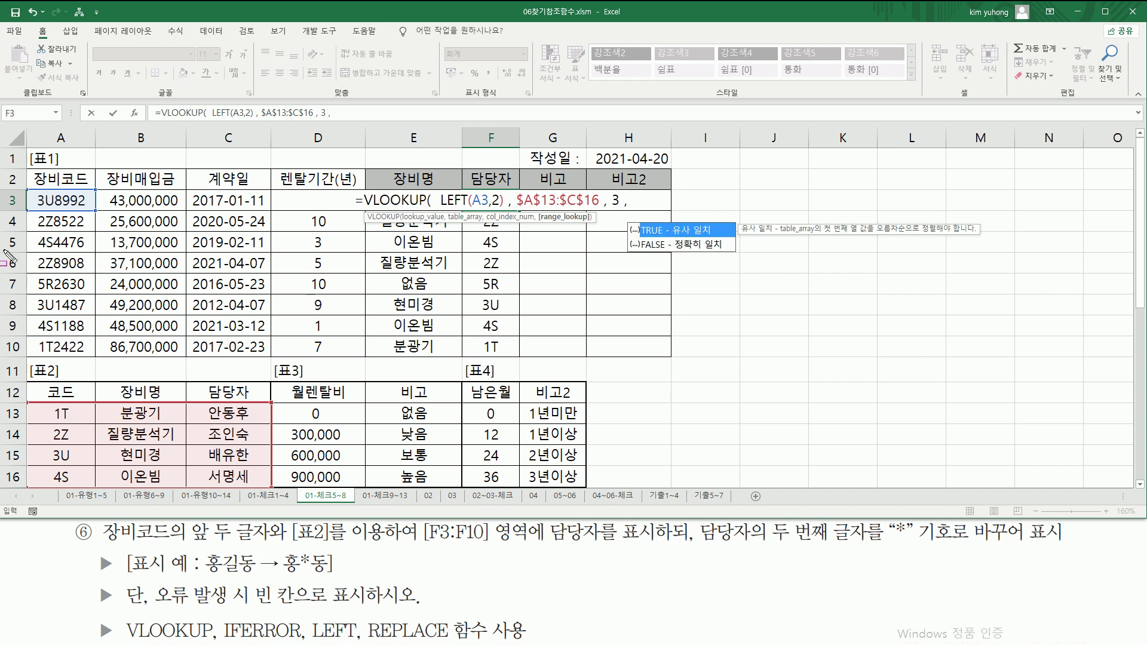
pyautogui.moveTo(53, 188)
pyautogui.mouseDown()
pyautogui.moveTo(36, 203)
pyautogui.moveTo(53, 327)
pyautogui.moveTo(54, 188)
pyautogui.mouseUp()
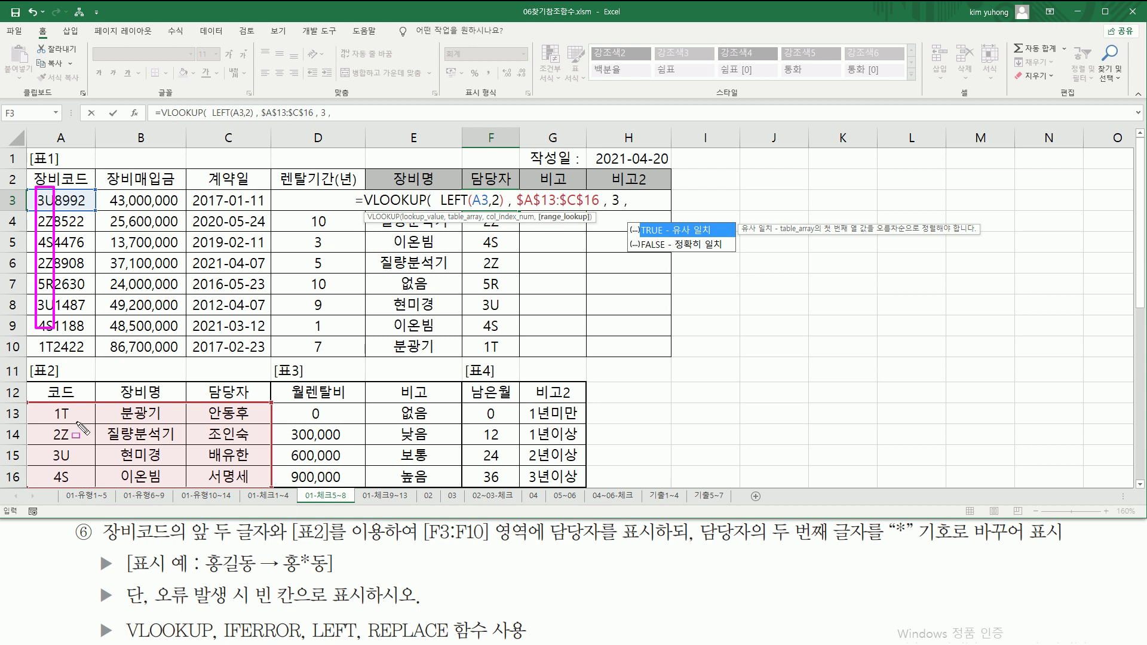
pyautogui.moveTo(31, 399)
pyautogui.mouseDown()
pyautogui.moveTo(31, 424)
pyautogui.moveTo(152, 399)
pyautogui.moveTo(31, 399)
pyautogui.moveTo(76, 487)
pyautogui.moveTo(51, 404)
pyautogui.mouseUp()
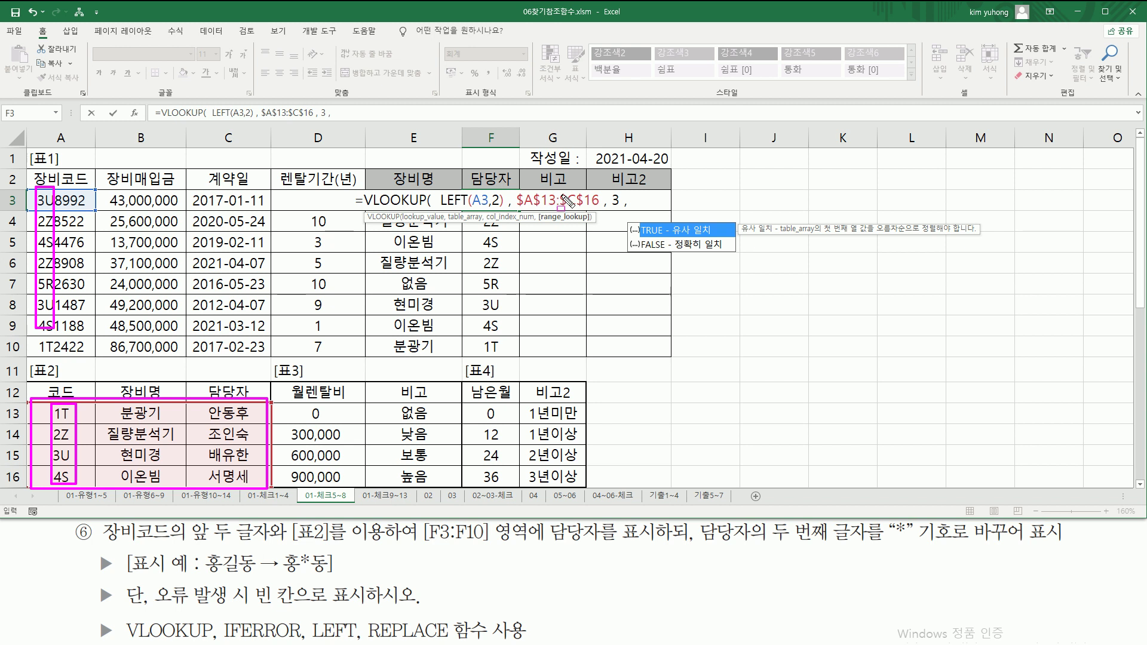
pyautogui.press('Escape')
pyautogui.click(649, 201)
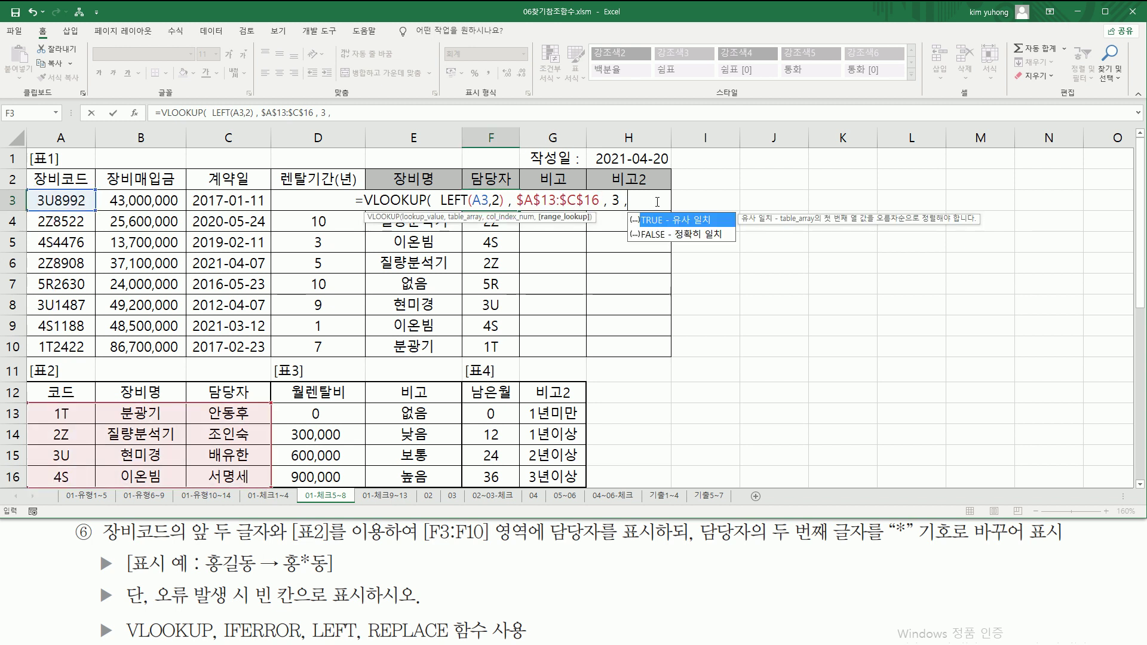
pyautogui.write('fa')
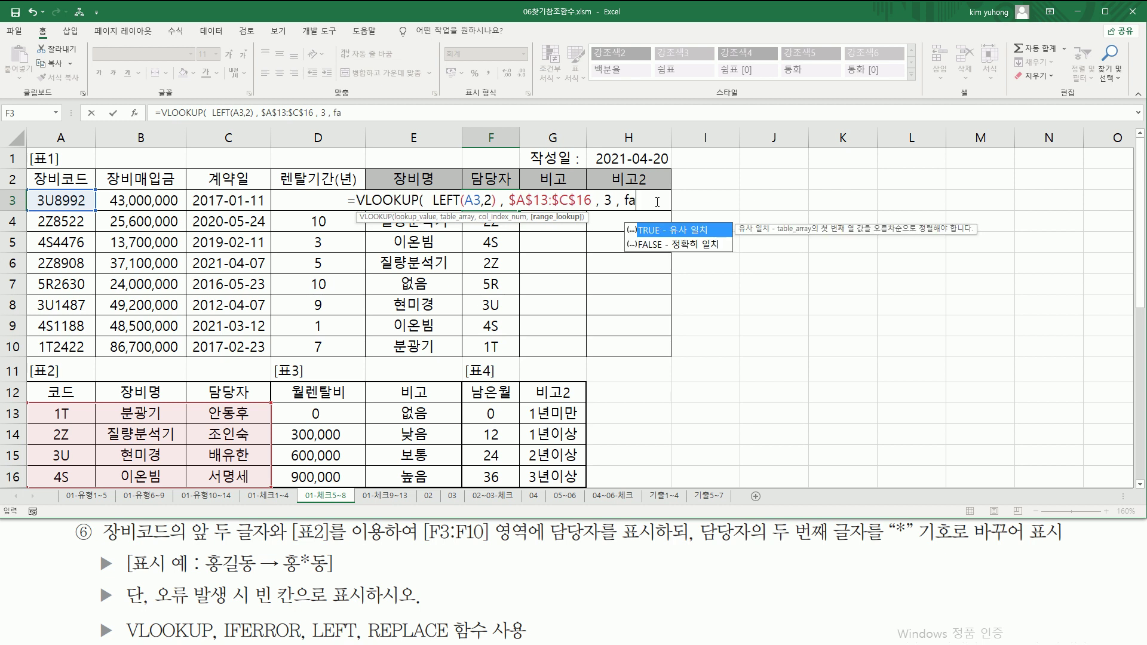
pyautogui.write('lse )')
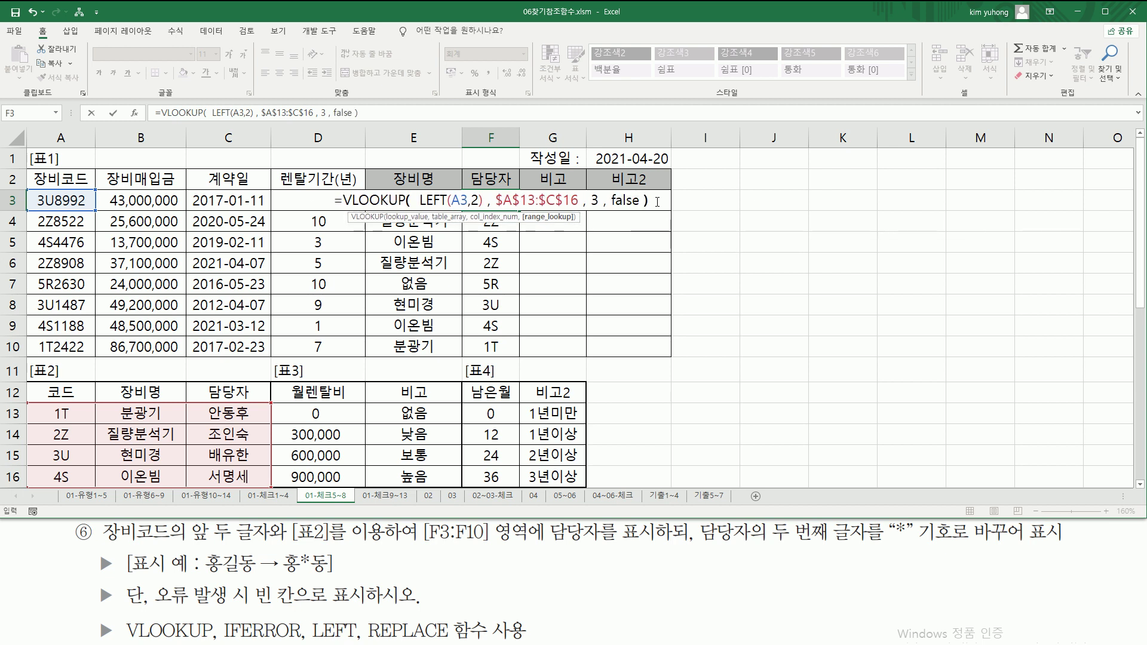
pyautogui.press('Return')
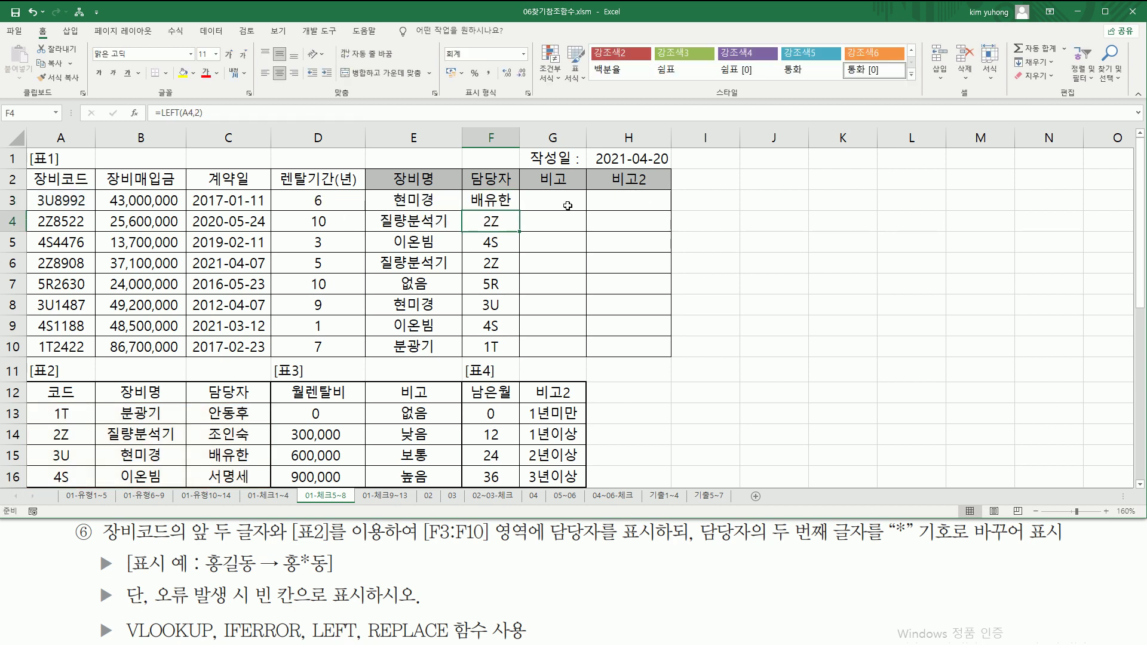
# - Check F3's 담당자 against the 3U row of [표2] and copy the VLOOKUP formula down to F10
pyautogui.press('Up')
pyautogui.moveTo(34, 208); pyautogui.dragTo(60, 207)
pyautogui.moveTo(48, 443); pyautogui.dragTo(77, 462)
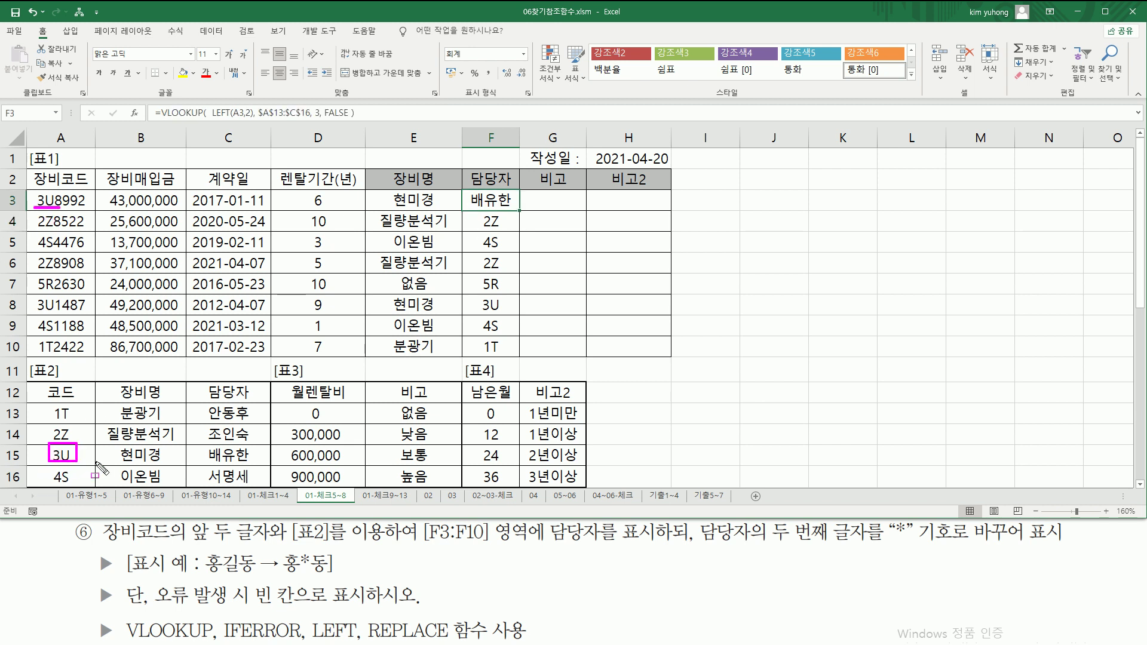
pyautogui.moveTo(202, 460); pyautogui.dragTo(274, 460)
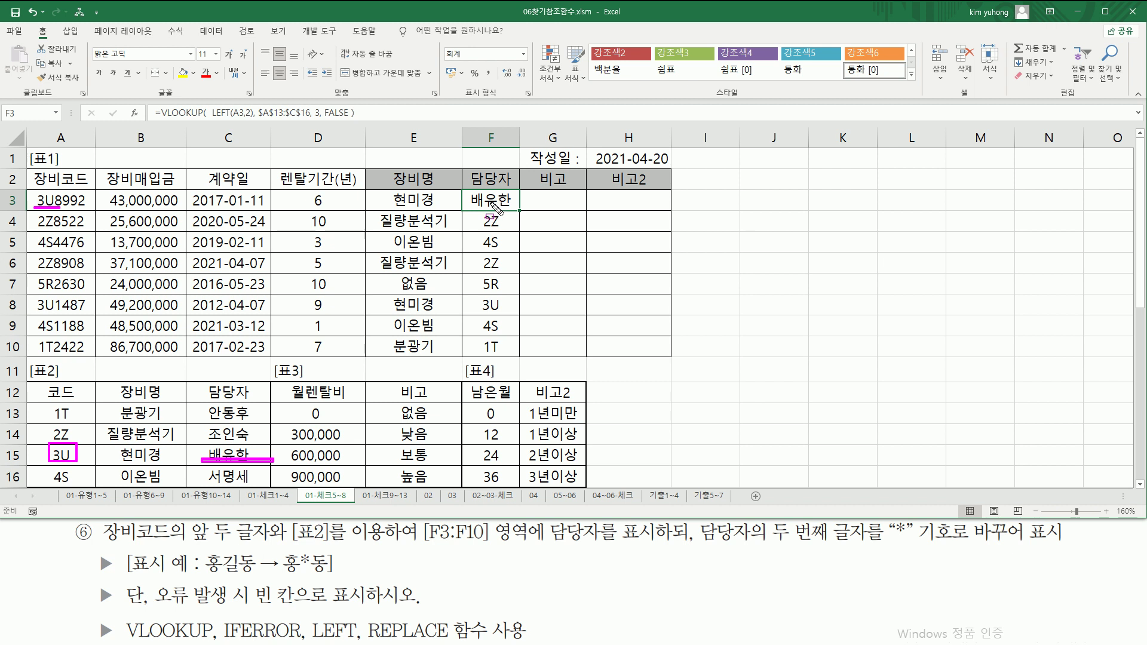
pyautogui.press('Escape')
pyautogui.moveTo(519, 210); pyautogui.dragTo(528, 358)
# - Compare the 담당자 results in F7, F9 and F10 with the code prefixes and the rows of [표2]
pyautogui.hotkey('ctrl', '2')
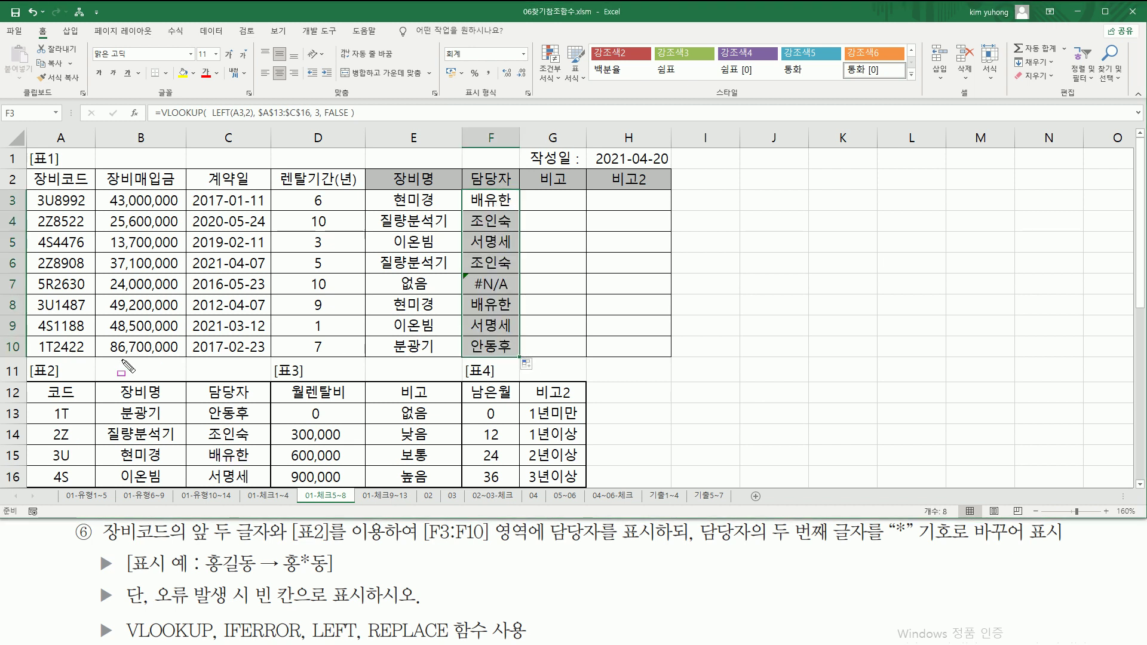
pyautogui.moveTo(36, 337); pyautogui.dragTo(56, 354)
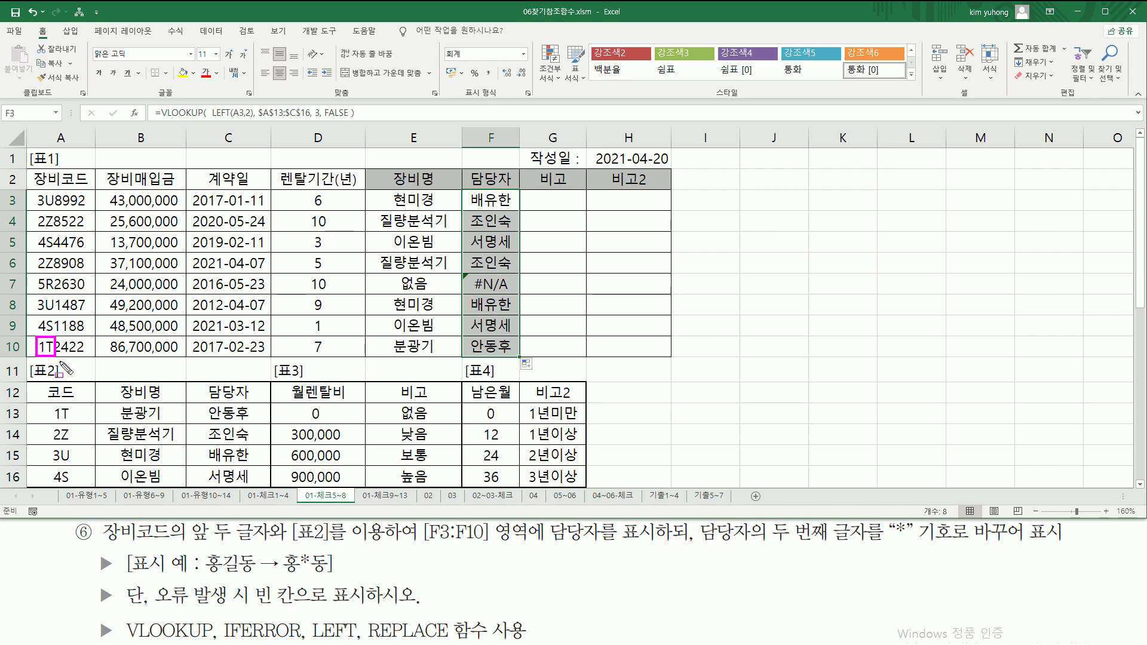
pyautogui.moveTo(52, 405); pyautogui.dragTo(80, 421)
pyautogui.moveTo(207, 420); pyautogui.dragTo(249, 421)
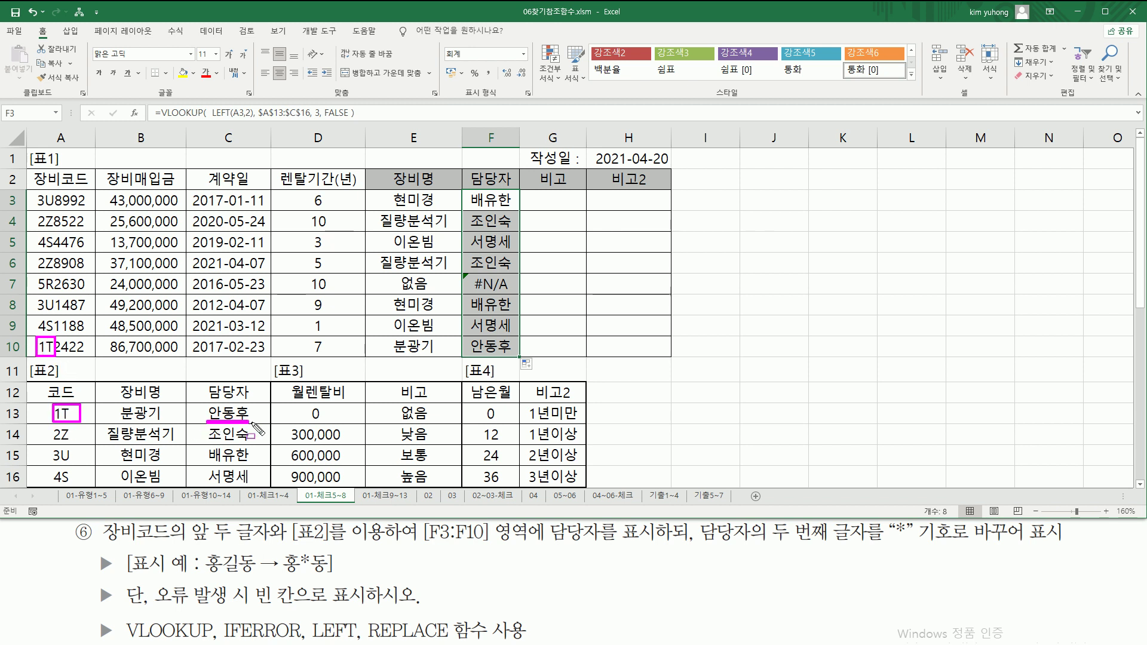
pyautogui.moveTo(473, 354); pyautogui.dragTo(513, 354)
pyautogui.moveTo(35, 316); pyautogui.dragTo(55, 336)
pyautogui.moveTo(44, 466); pyautogui.dragTo(258, 482)
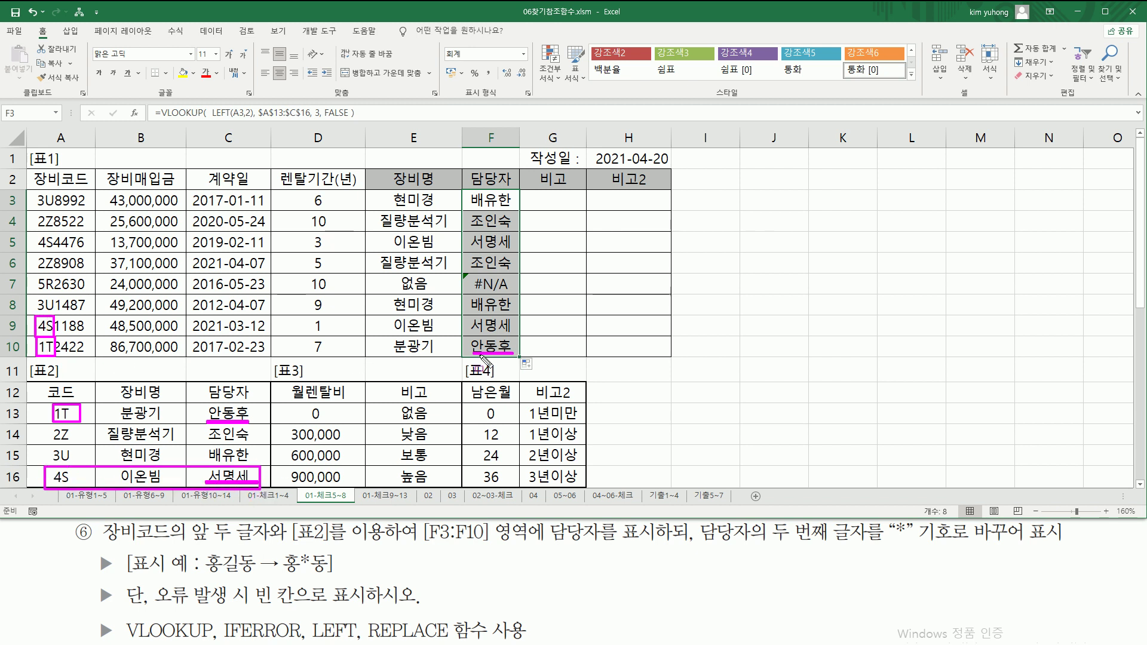
pyautogui.moveTo(471, 330); pyautogui.dragTo(510, 330)
pyautogui.moveTo(472, 274); pyautogui.dragTo(513, 294)
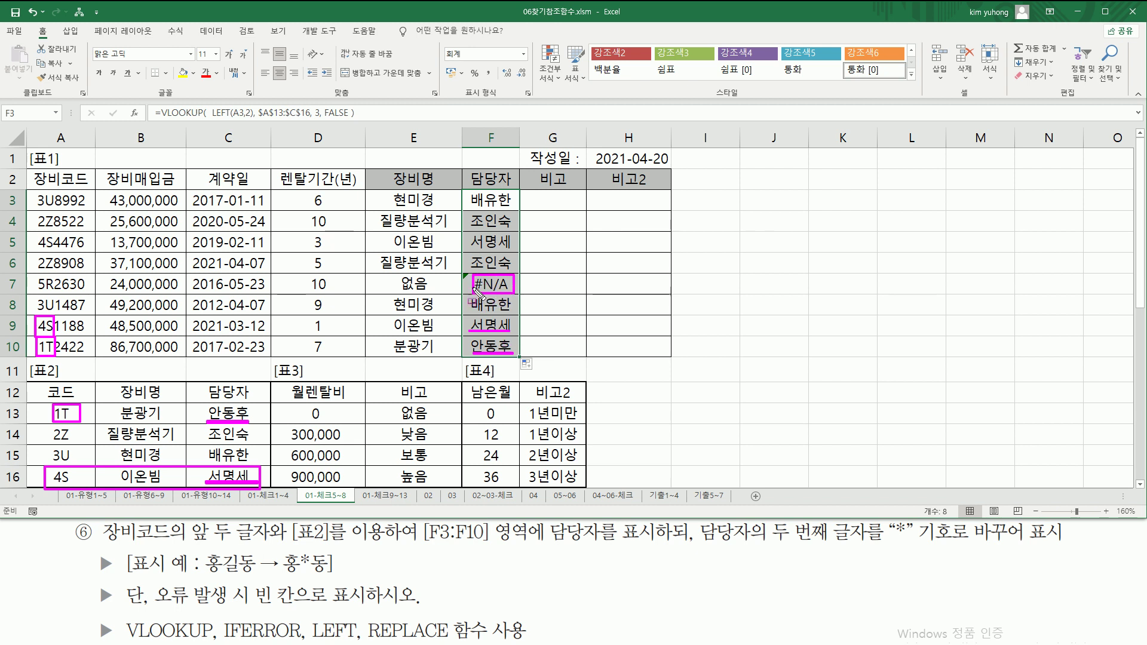
pyautogui.moveTo(36, 272); pyautogui.dragTo(56, 294)
pyautogui.moveTo(49, 405); pyautogui.dragTo(81, 489)
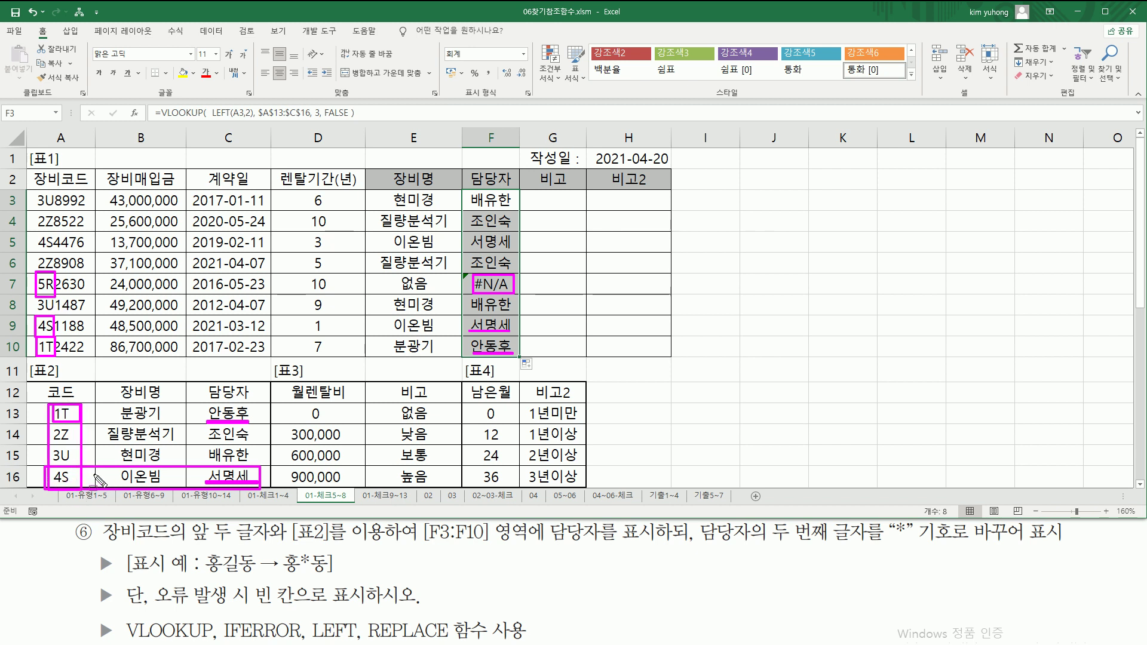
# - Check F7's 담당자 result against the instruction to show a blank when an error occurs
pyautogui.moveTo(513, 289); pyautogui.dragTo(514, 294)
pyautogui.moveTo(157, 603); pyautogui.dragTo(298, 610)
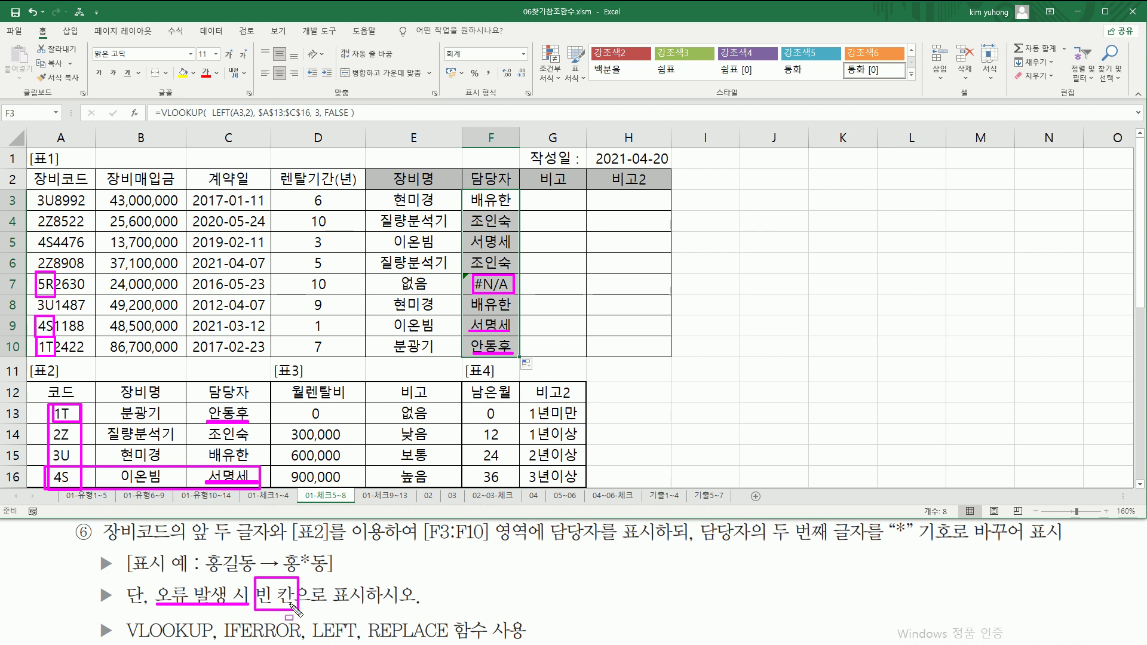
pyautogui.press('Escape')
# - Cut the whole VLOOKUP expression out of F3's formula, leaving only the equals sign
pyautogui.click(490, 202)
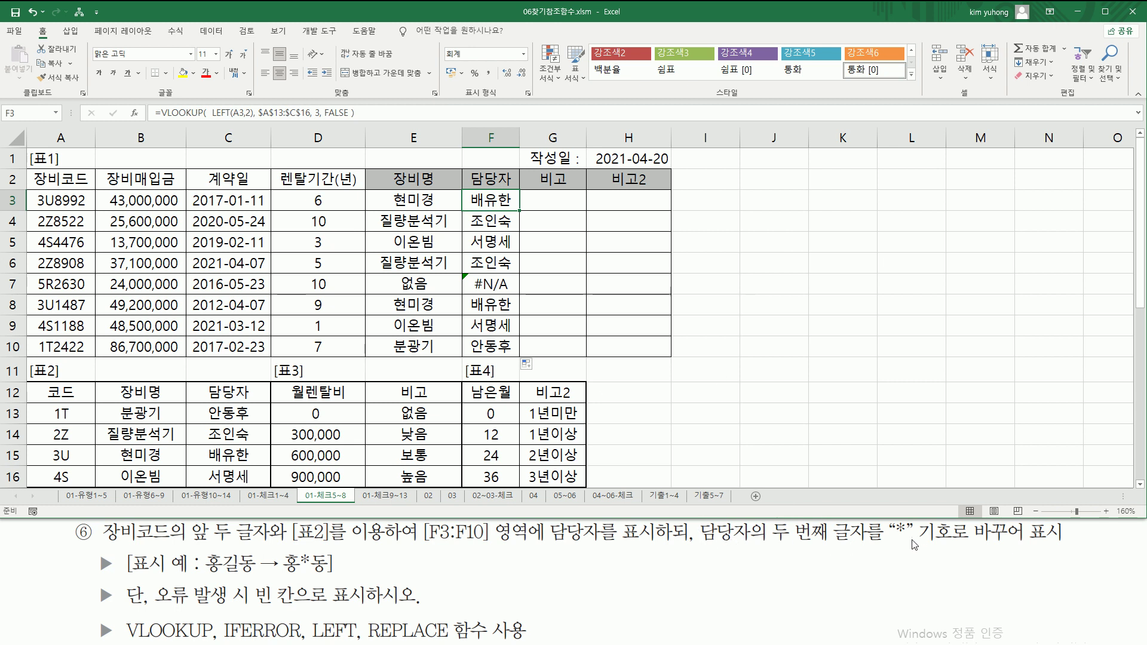
pyautogui.doubleClick(496, 204)
pyautogui.moveTo(349, 200); pyautogui.dragTo(810, 204)
pyautogui.hotkey('ctrl', 'c')
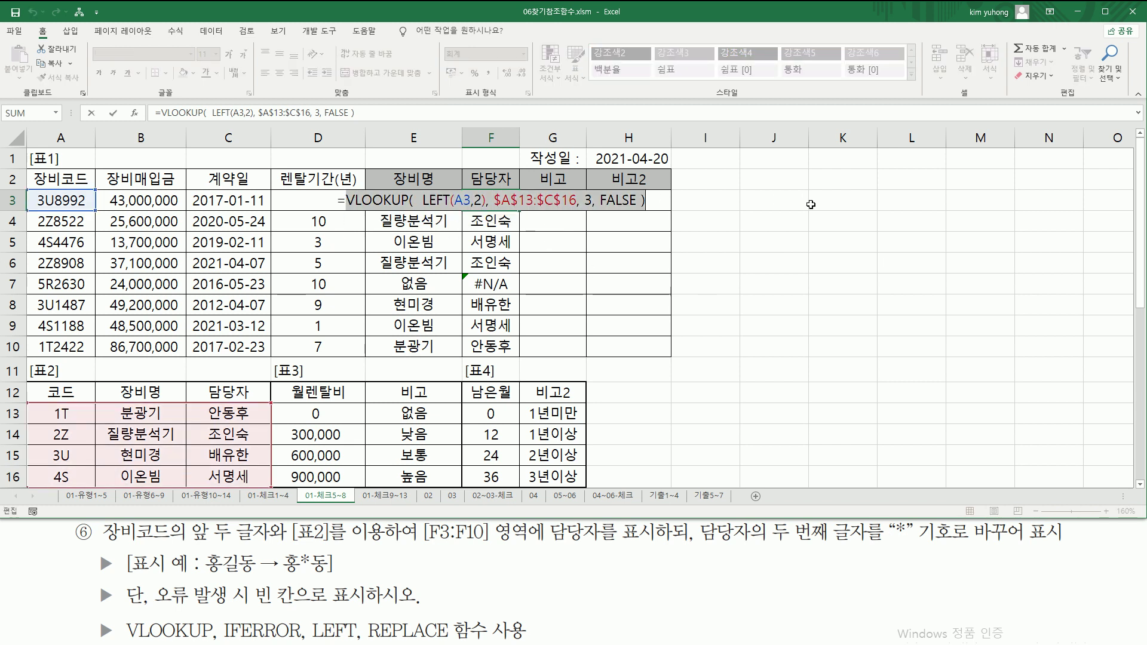
pyautogui.press('BackSpace')
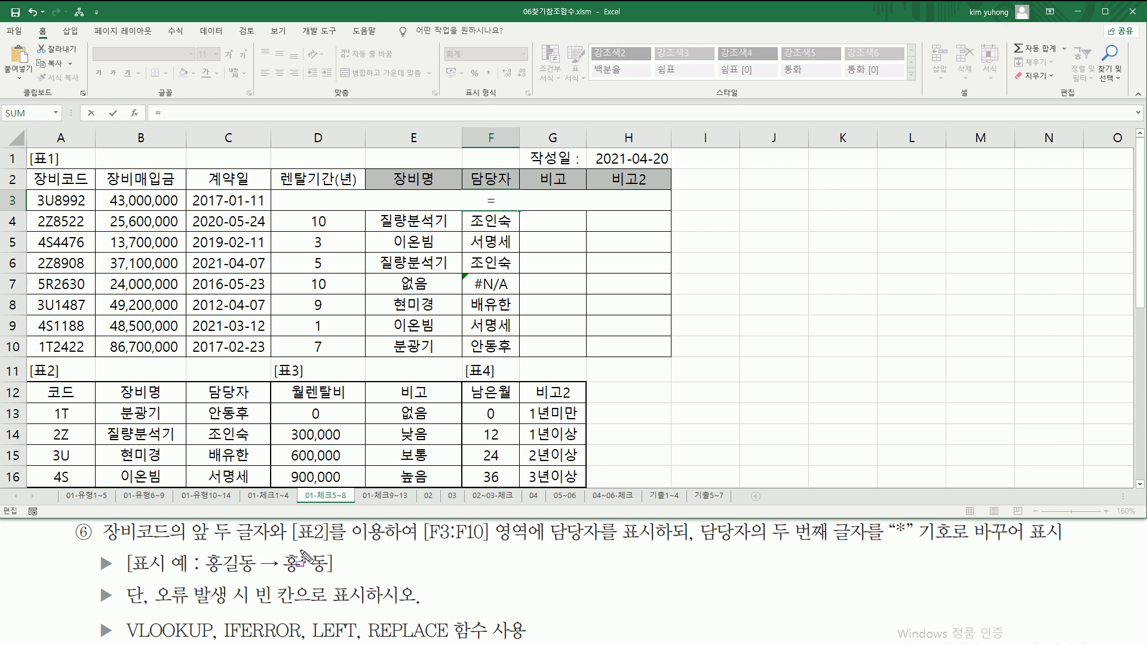
# - Start a REPLACE function in F3 and paste the VLOOKUP expression as its old text
pyautogui.moveTo(300, 550); pyautogui.dragTo(310, 577)
pyautogui.press('Escape')
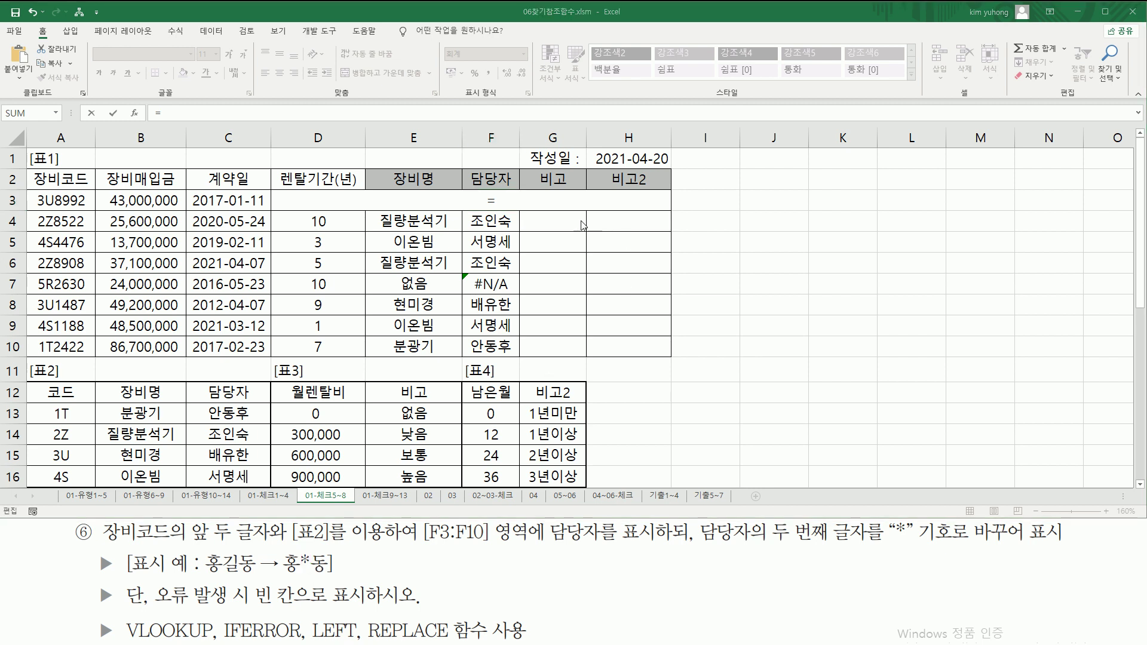
pyautogui.write('re')
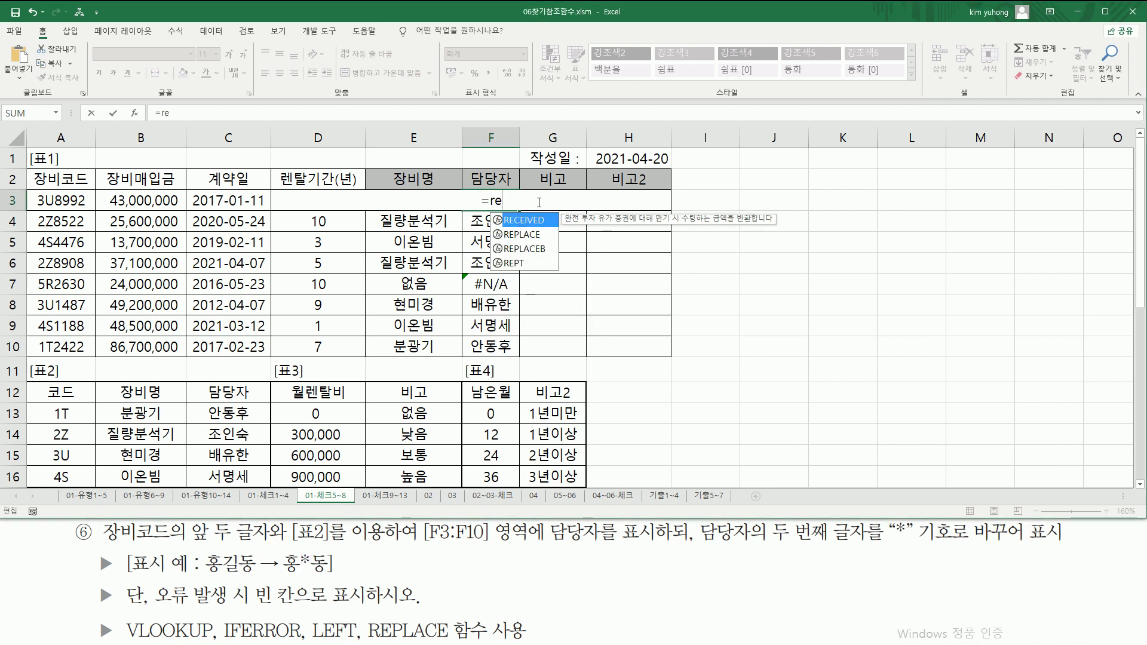
pyautogui.write('p')
pyautogui.press('Tab')
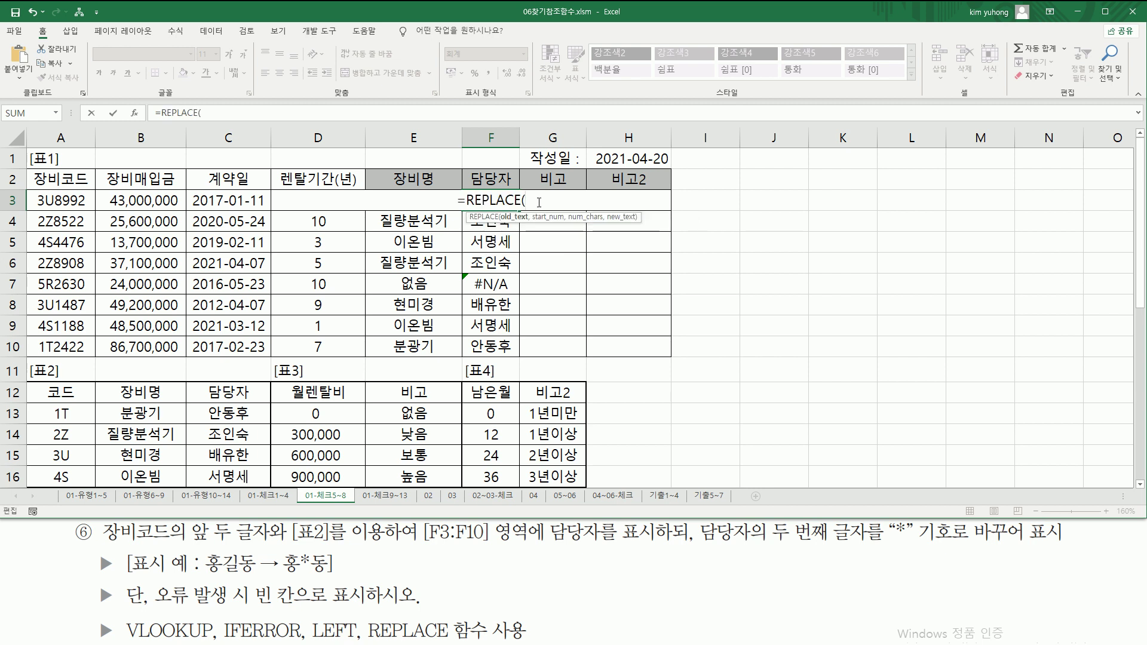
pyautogui.hotkey('ctrl', 'v')
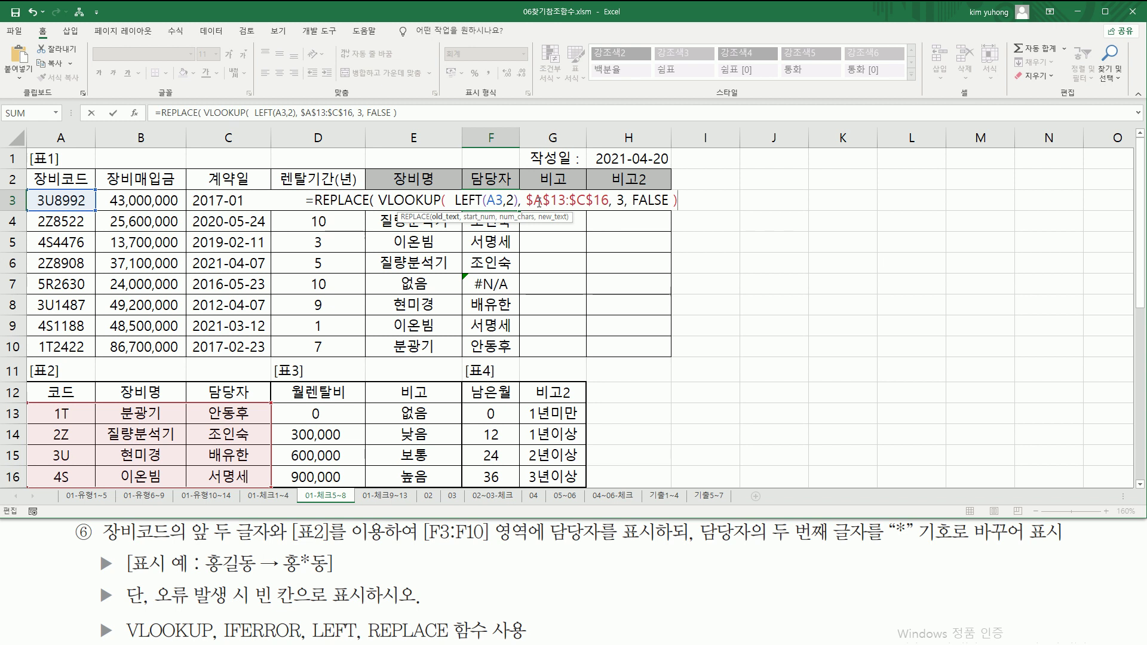
# - Complete REPLACE in F3 with start position 2, character count 1 and "*" as the new text
pyautogui.write(', ')
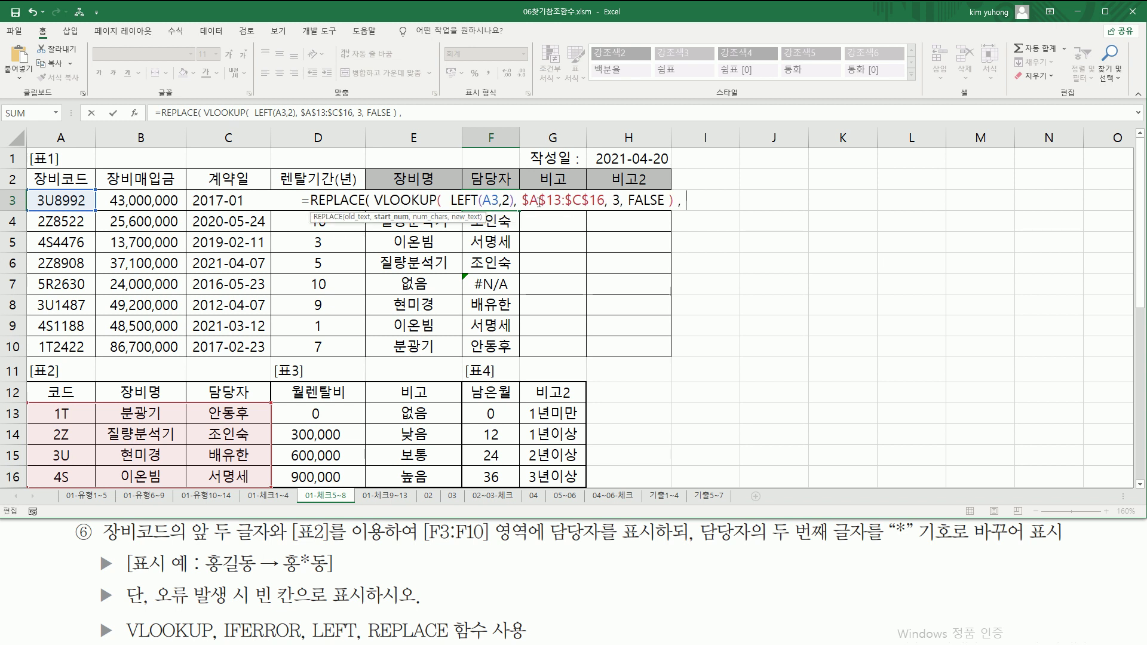
pyautogui.write('2,')
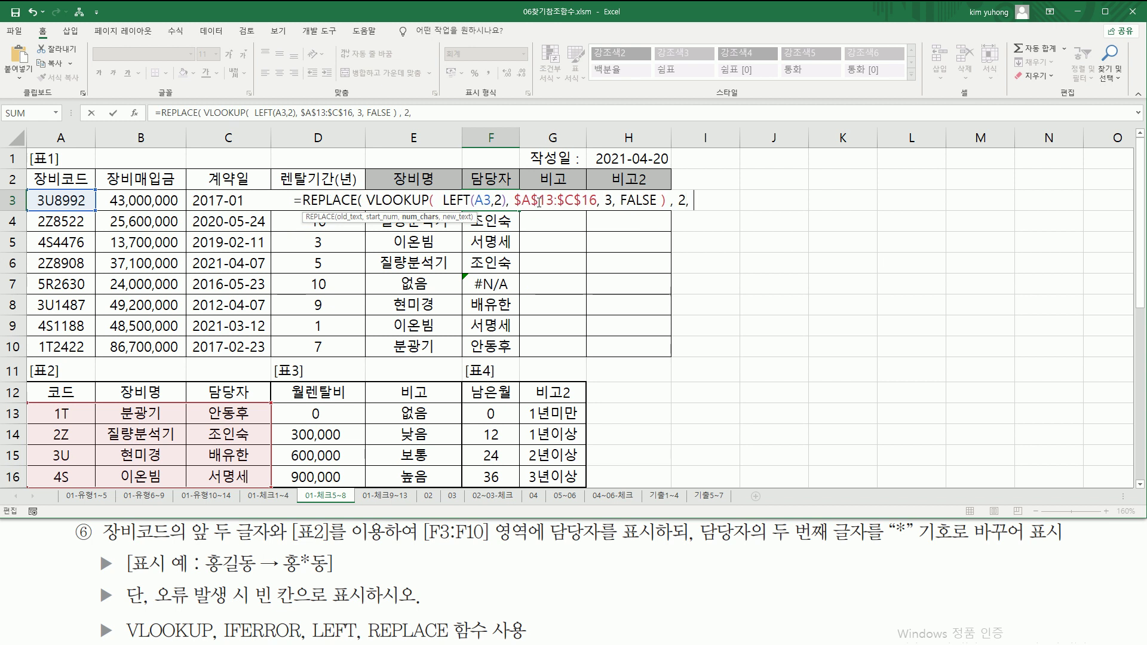
pyautogui.write(' 1 , "*"')
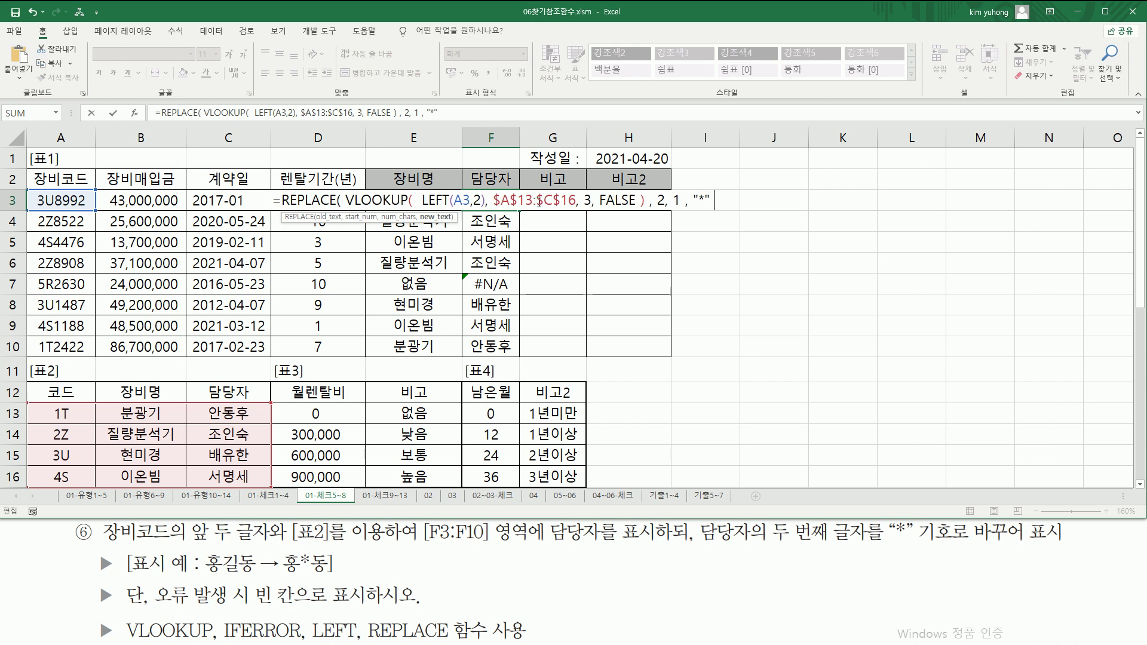
pyautogui.write(' )')
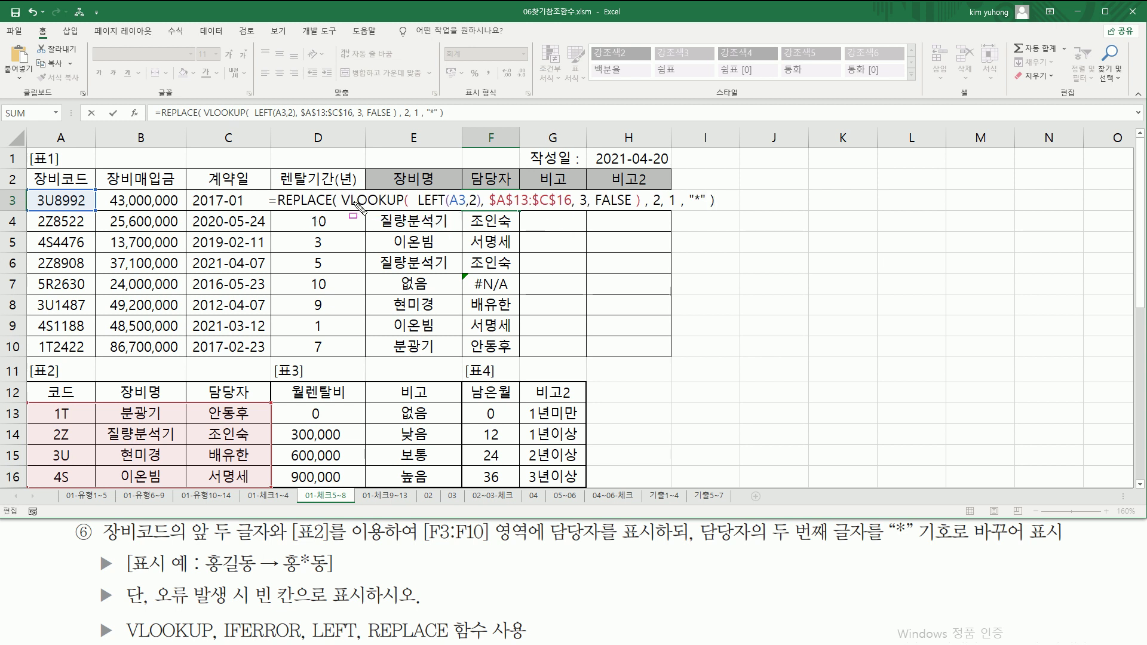
# - Check the REPLACE arguments in F3, enter the formula and copy it down to F10
pyautogui.moveTo(341, 190)
pyautogui.mouseDown()
pyautogui.moveTo(346, 201)
pyautogui.moveTo(640, 210)
pyautogui.mouseUp()
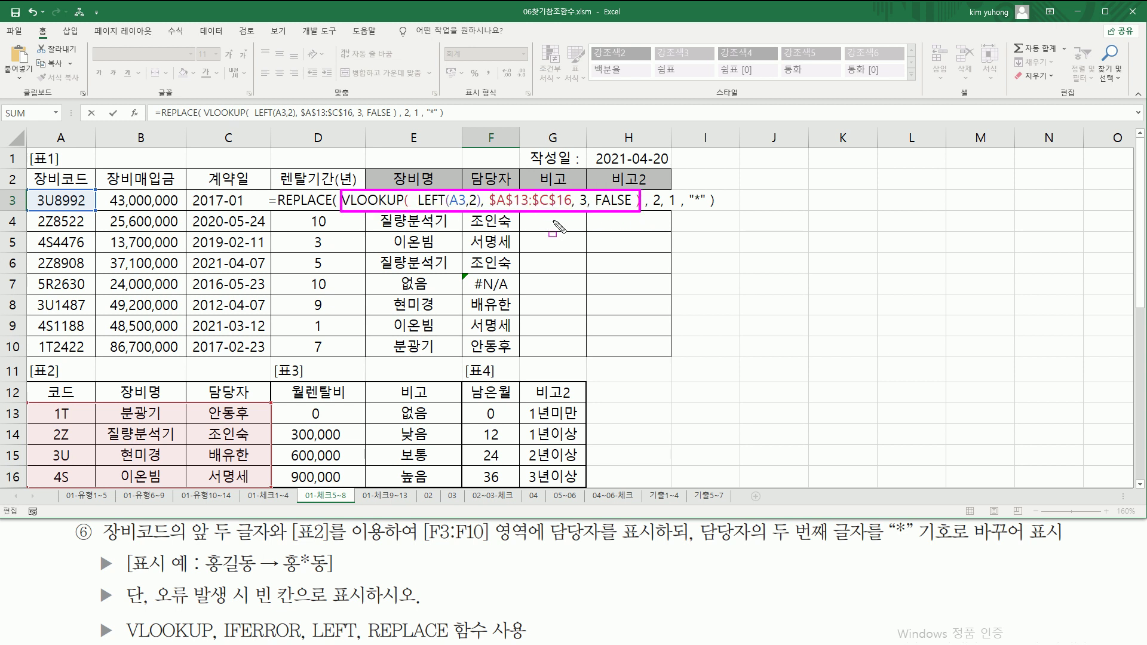
pyautogui.moveTo(648, 209); pyautogui.dragTo(706, 208)
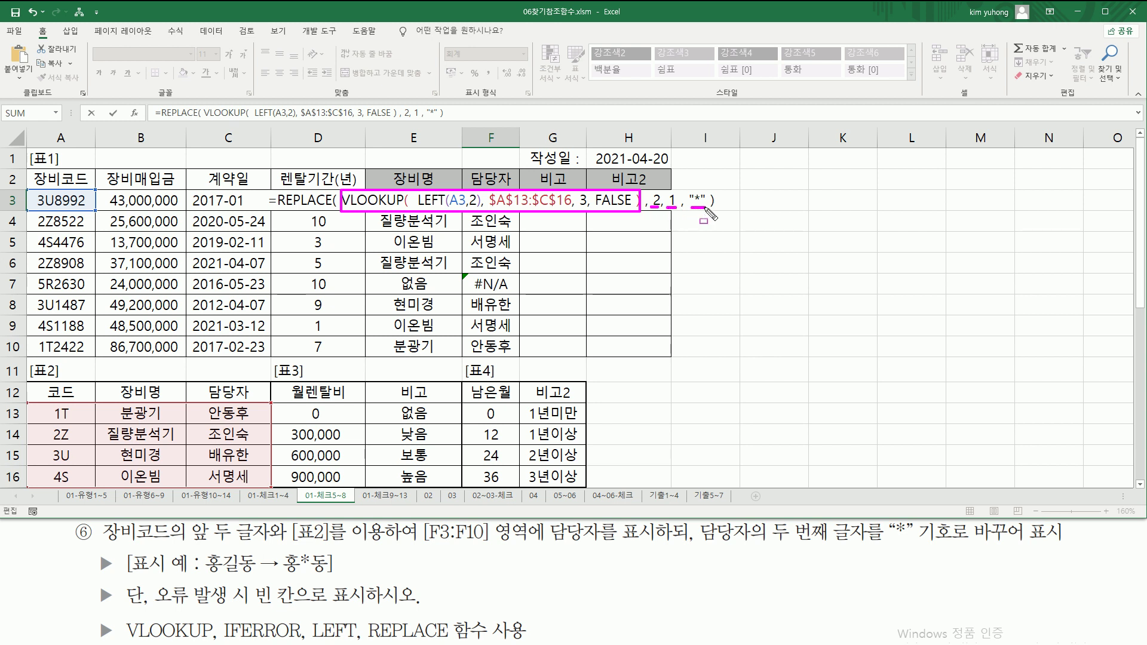
pyautogui.press('Escape')
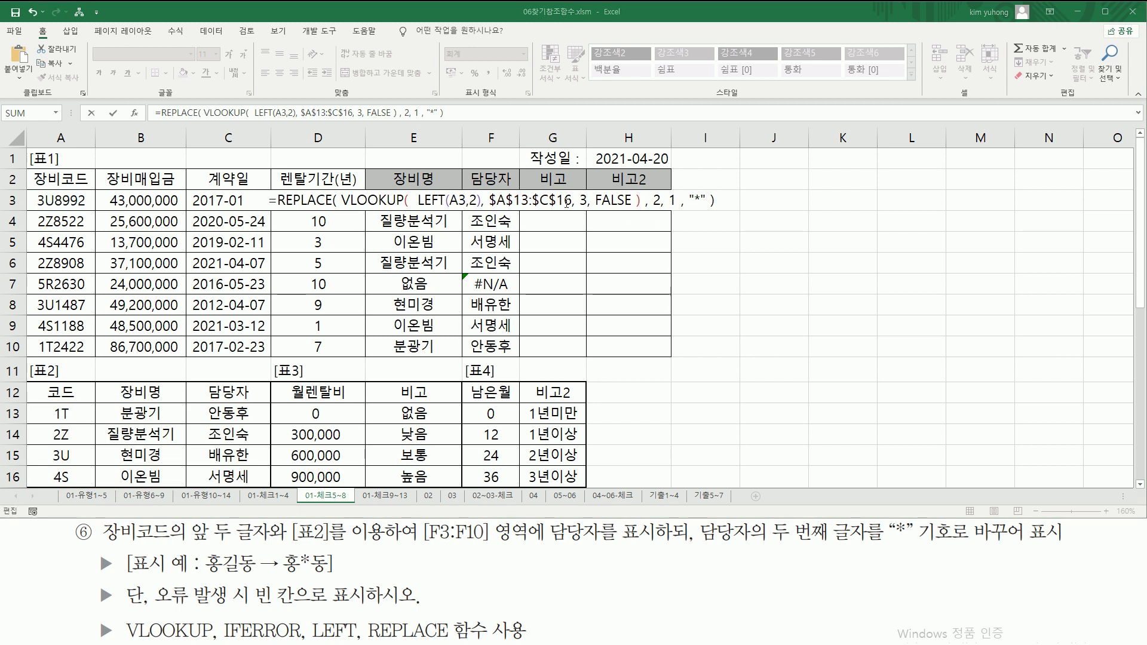
pyautogui.press('Return')
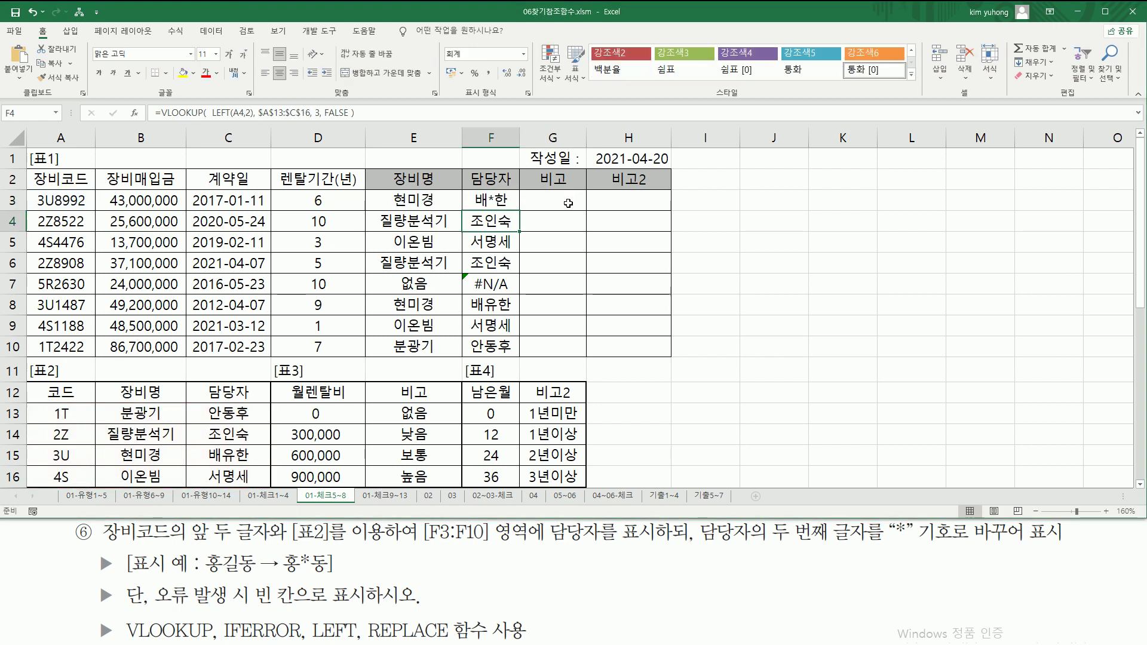
pyautogui.click(505, 202)
pyautogui.moveTo(519, 210); pyautogui.dragTo(514, 353)
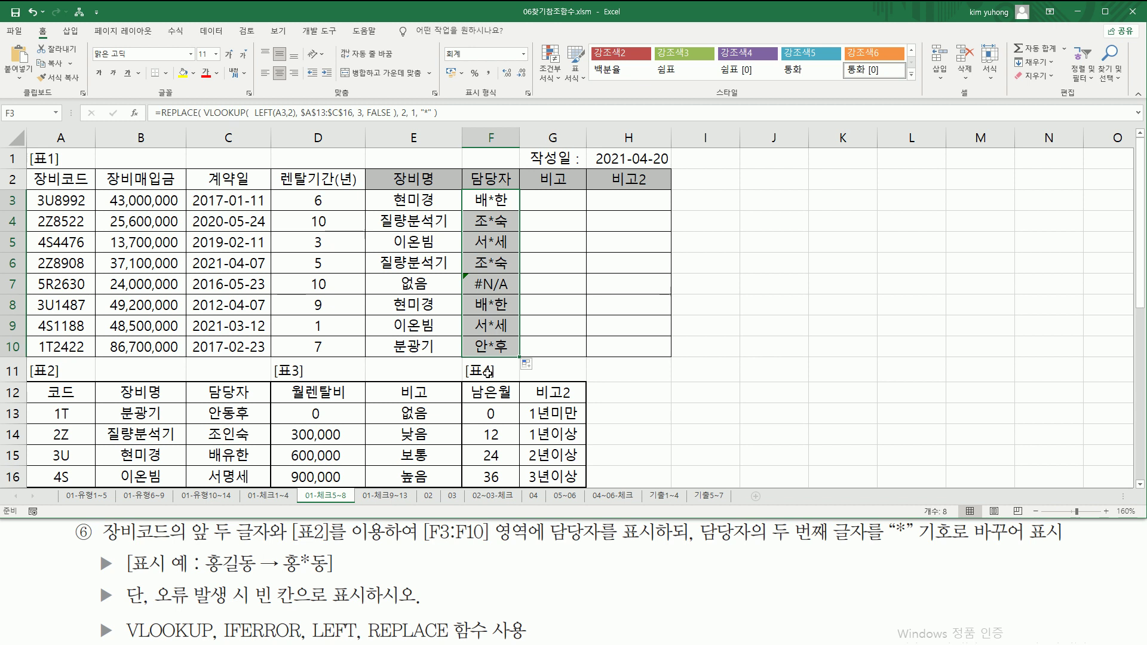
# - Review the instructions on showing blanks for errors and on using IFERROR
pyautogui.click(505, 202)
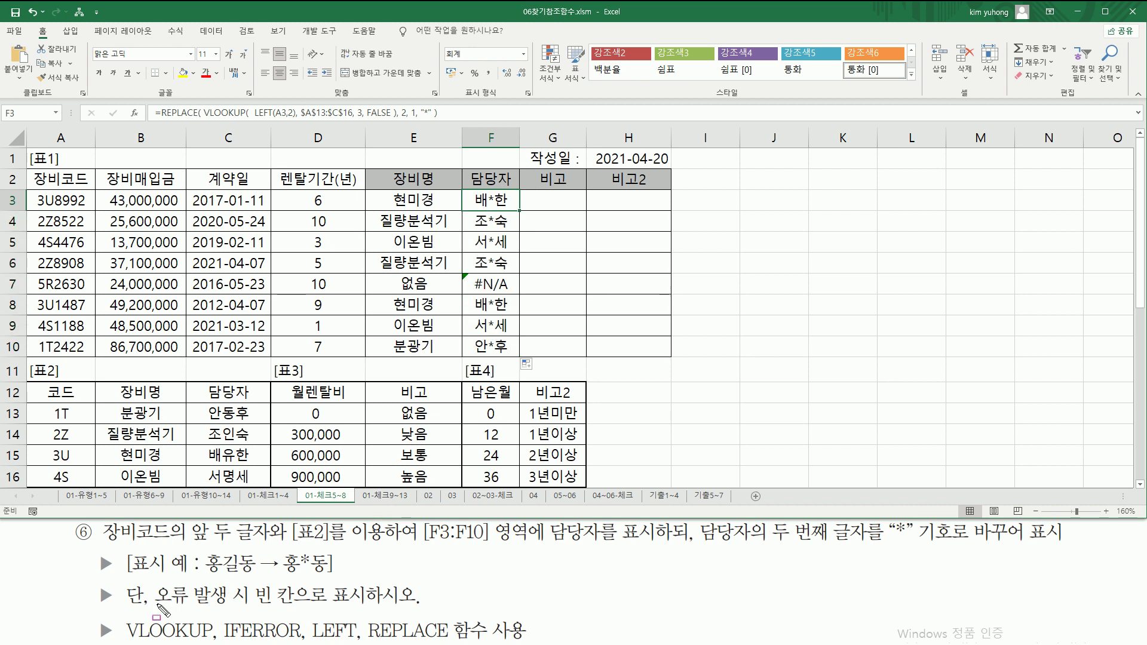
pyautogui.moveTo(153, 607); pyautogui.dragTo(295, 609)
pyautogui.moveTo(227, 640); pyautogui.dragTo(301, 641)
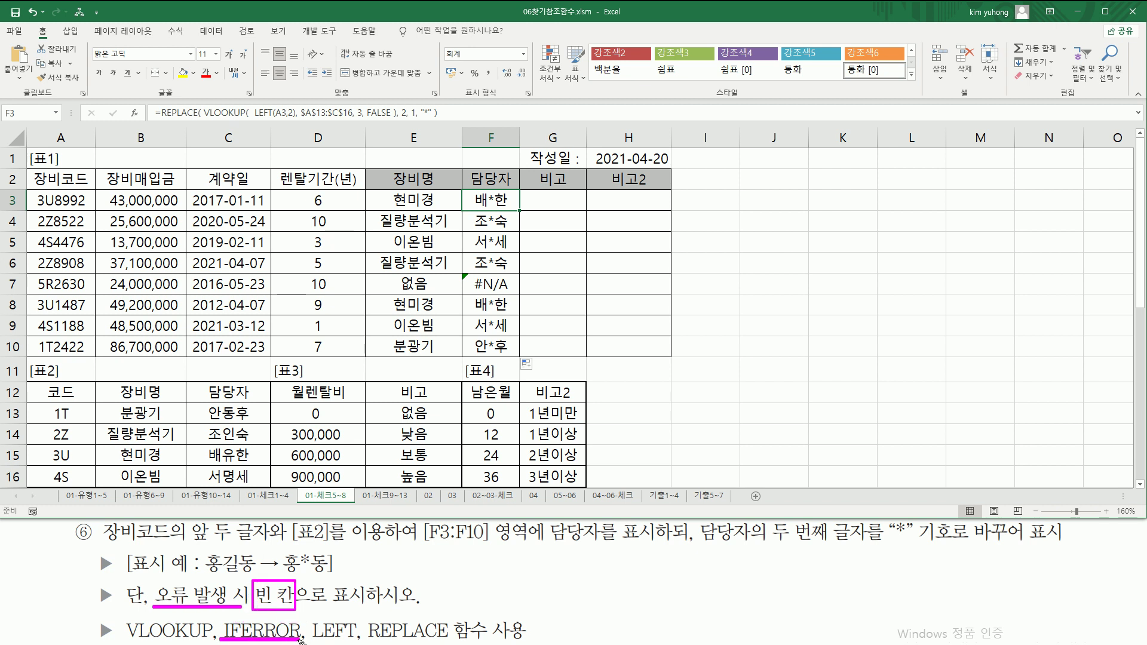
pyautogui.press('Escape')
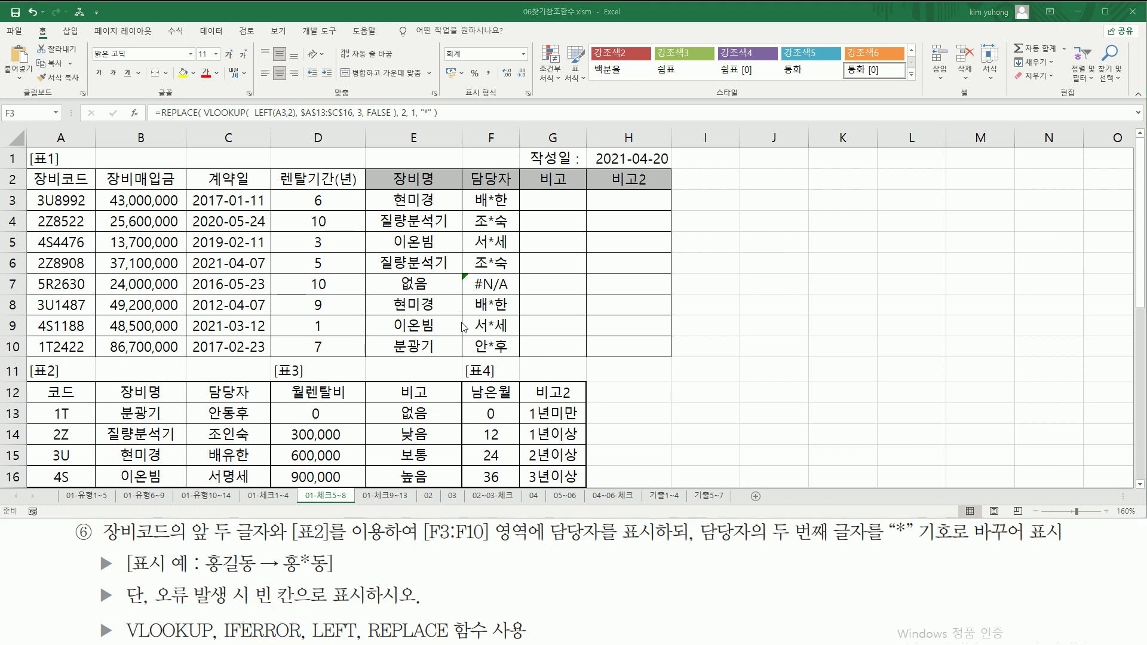
# - Insert IFERROR( ahead of REPLACE in F3's formula so the REPLACE expression becomes its value argument
pyautogui.doubleClick(481, 200)
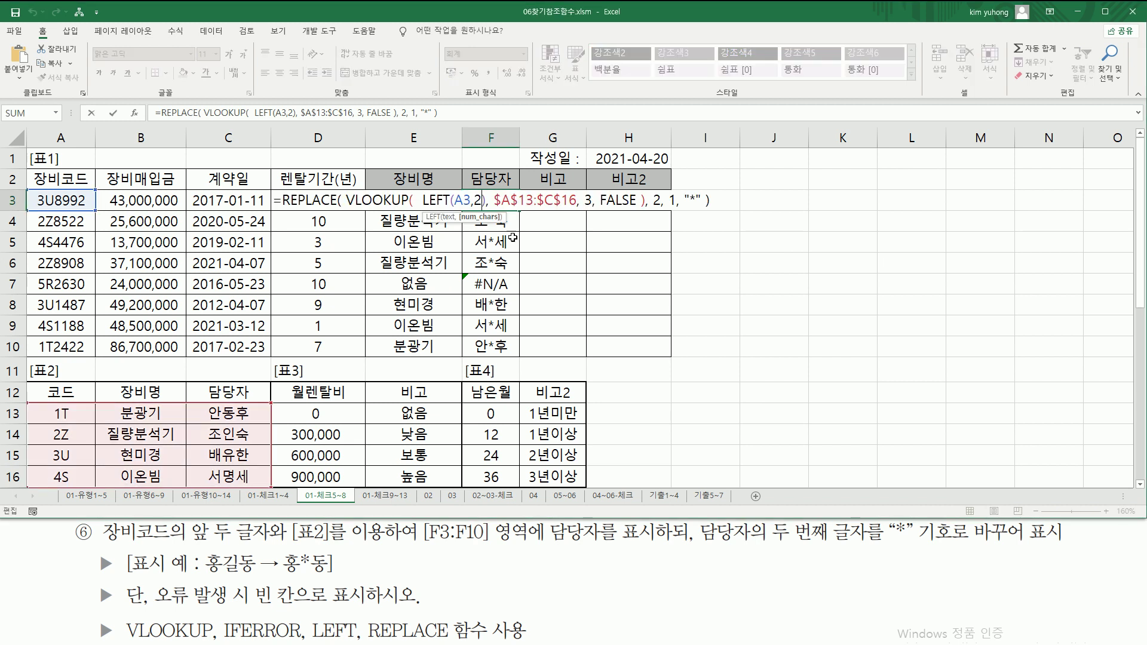
pyautogui.click(282, 199)
pyautogui.write('if')
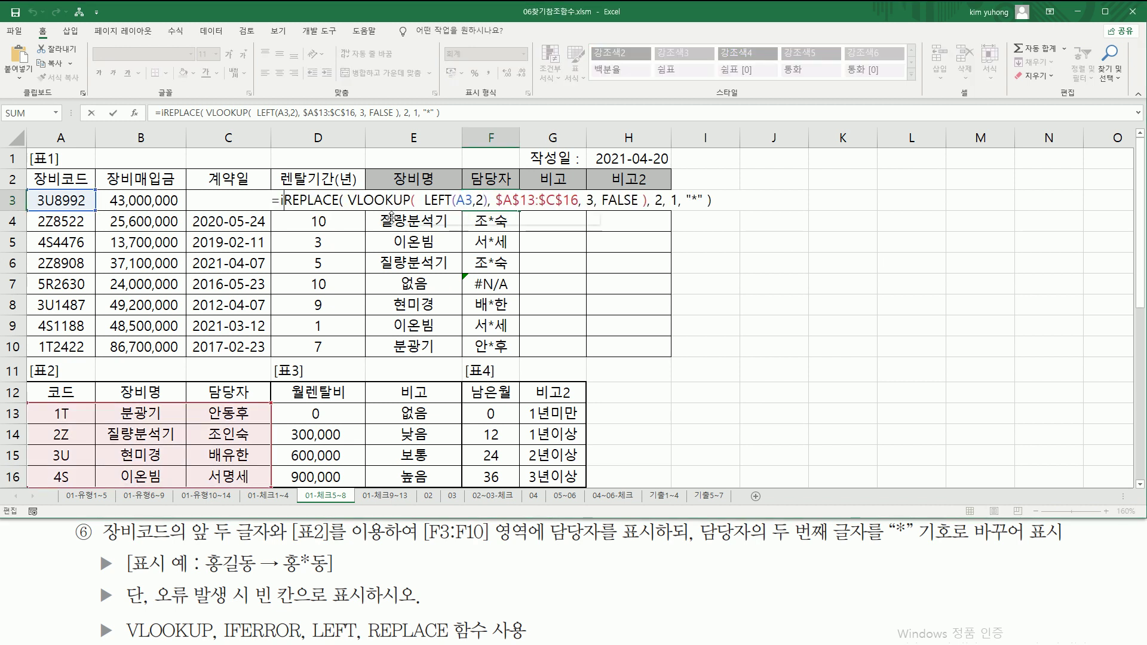
pyautogui.write('e')
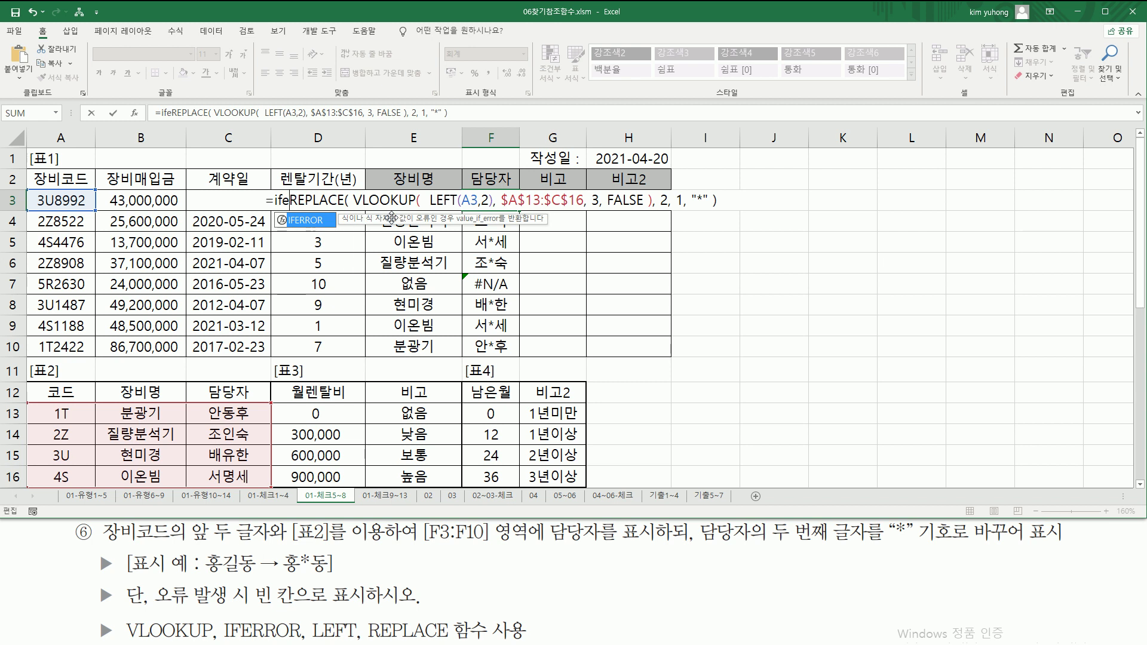
pyautogui.press('BackSpace')
pyautogui.press('BackSpace')
pyautogui.press('BackSpace')
pyautogui.write('IFERROR(')
pyautogui.press('Tab')
pyautogui.hotkey('shift', 'End')
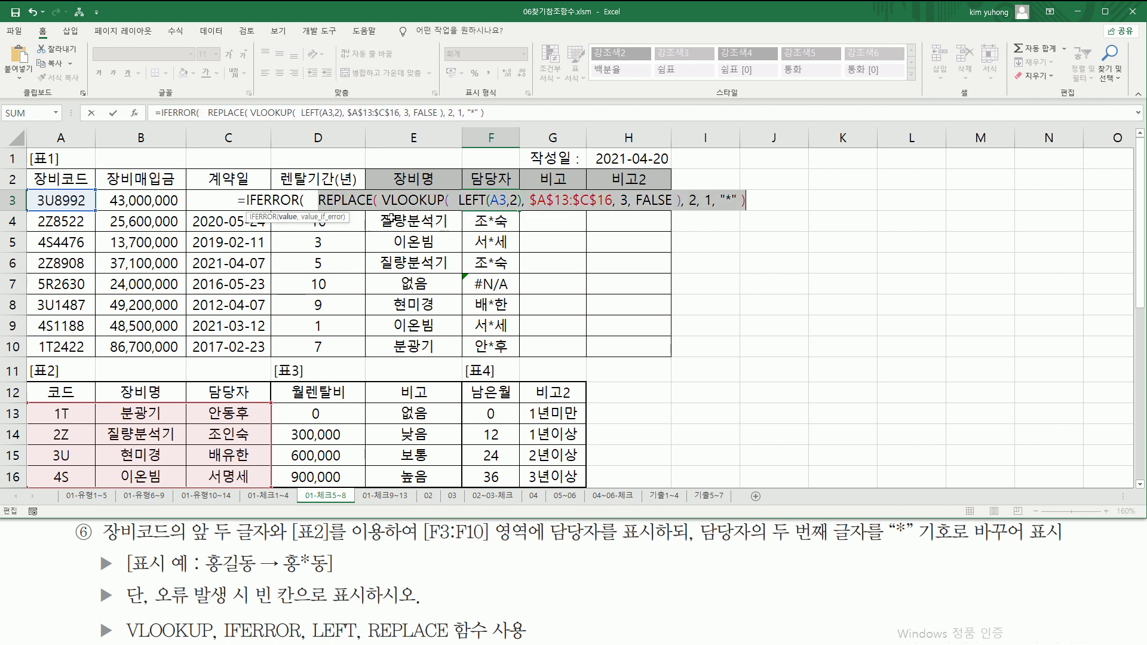
# - Complete IFERROR in F3 with "" as the error value and copy the formula down to F10
pyautogui.press('End')
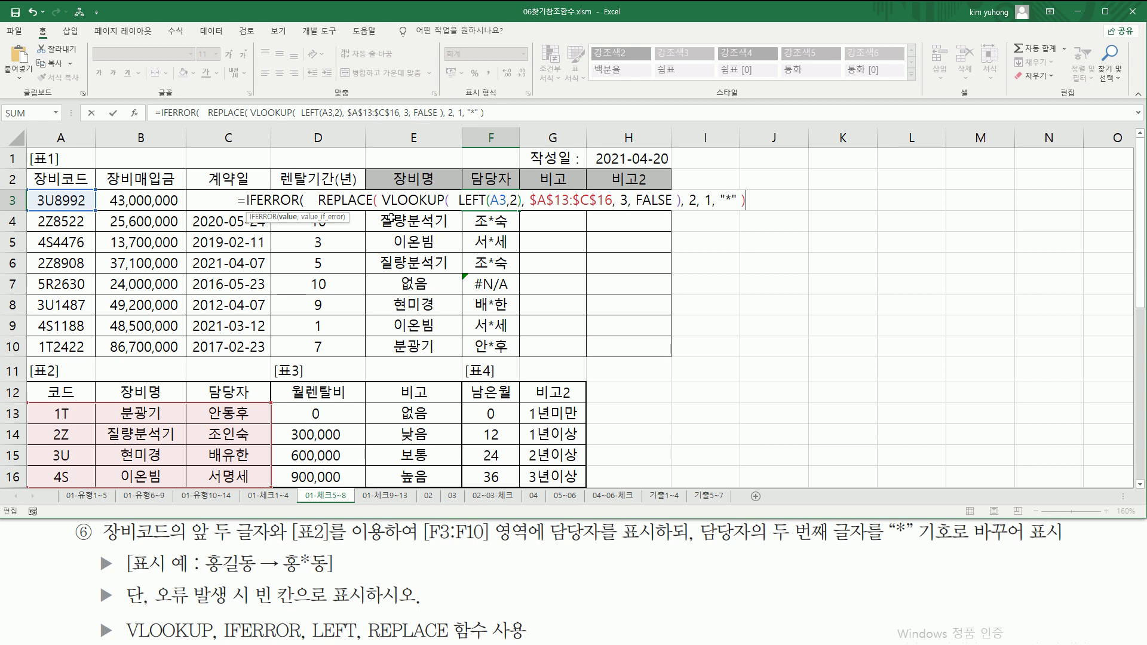
pyautogui.moveTo(319, 199); pyautogui.dragTo(781, 199)
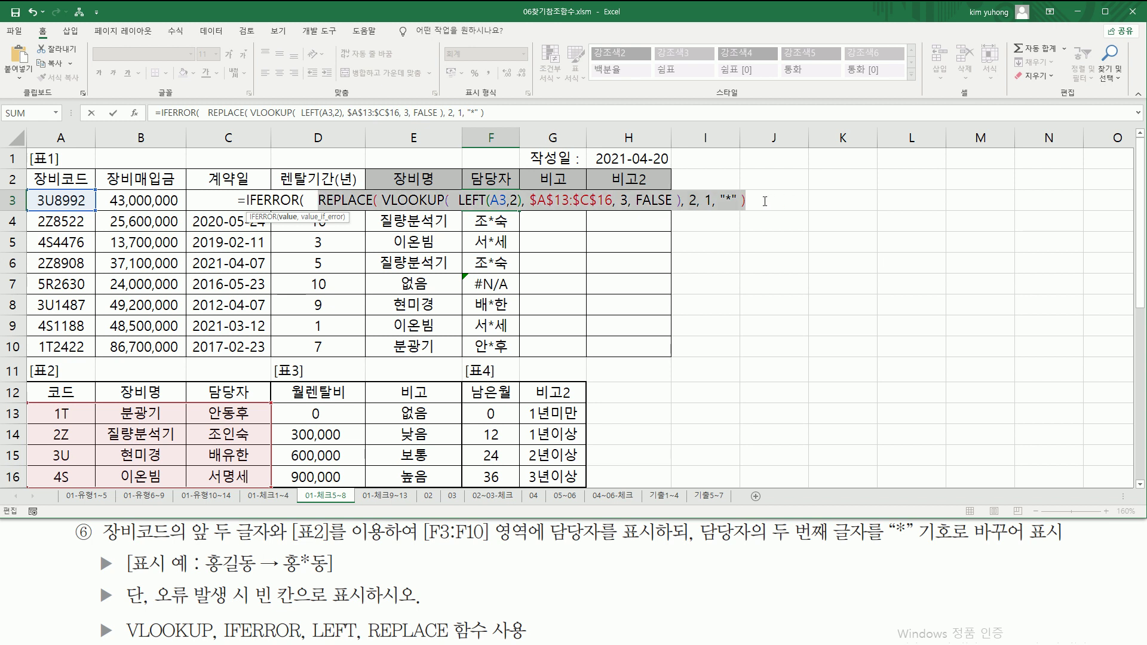
pyautogui.click(770, 199)
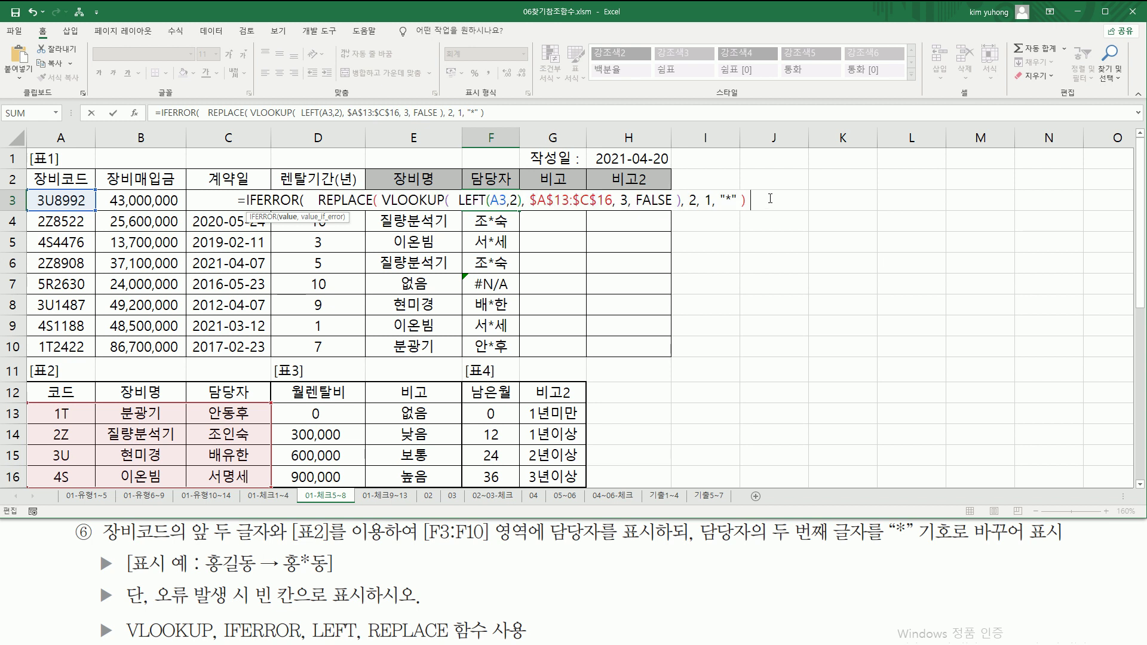
pyautogui.write(', ""')
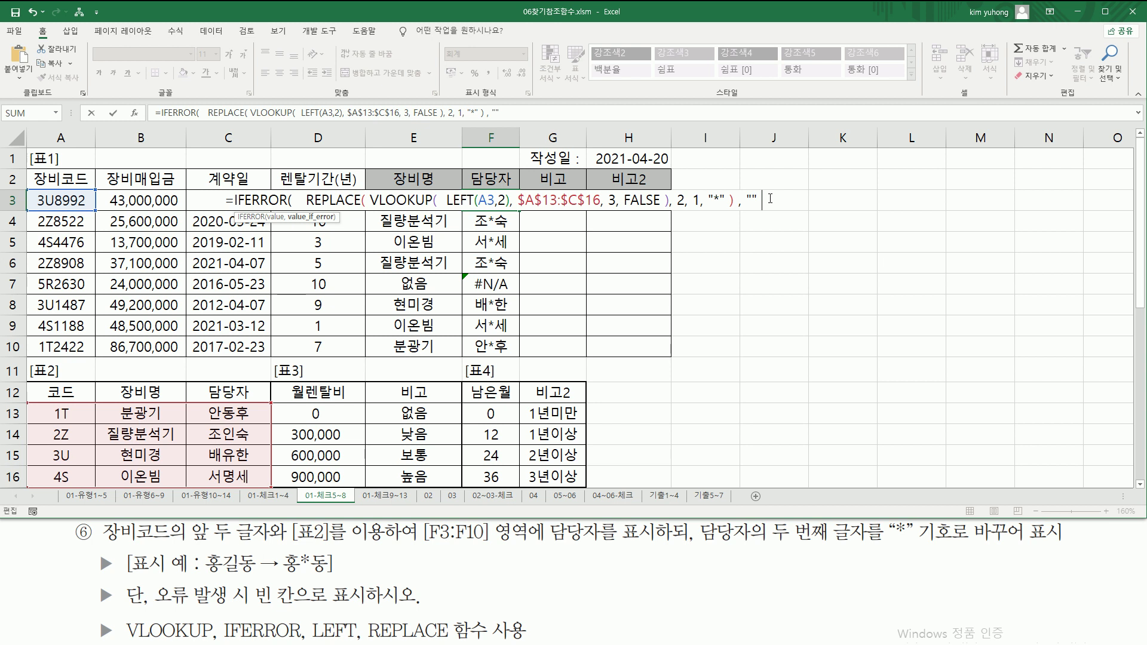
pyautogui.write(' )')
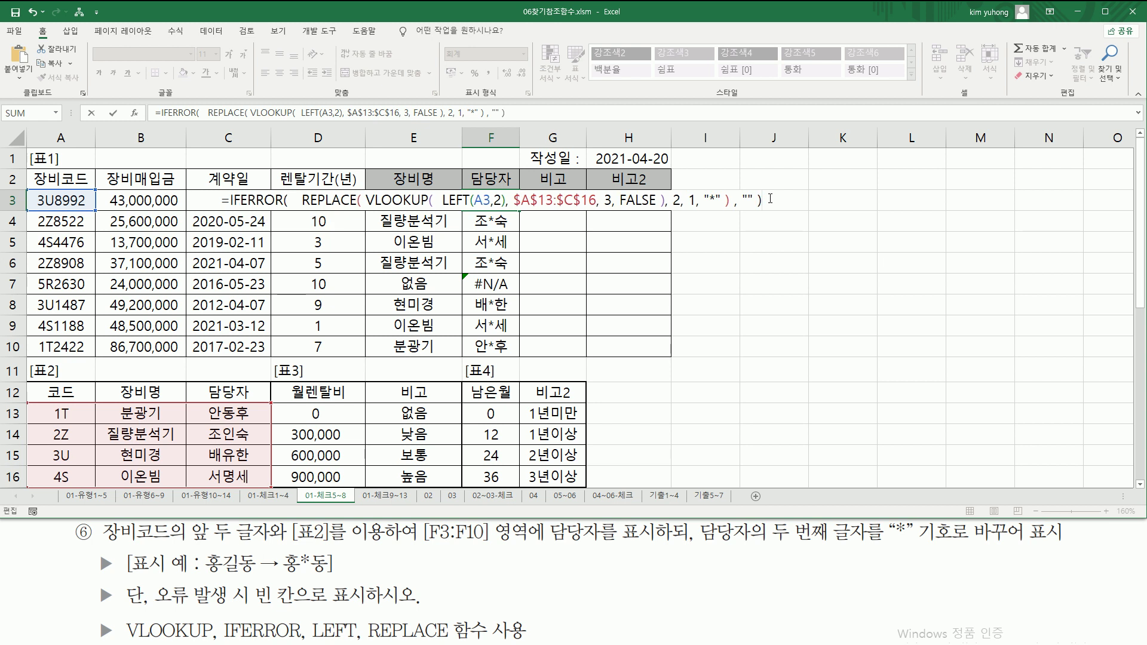
pyautogui.press('Return')
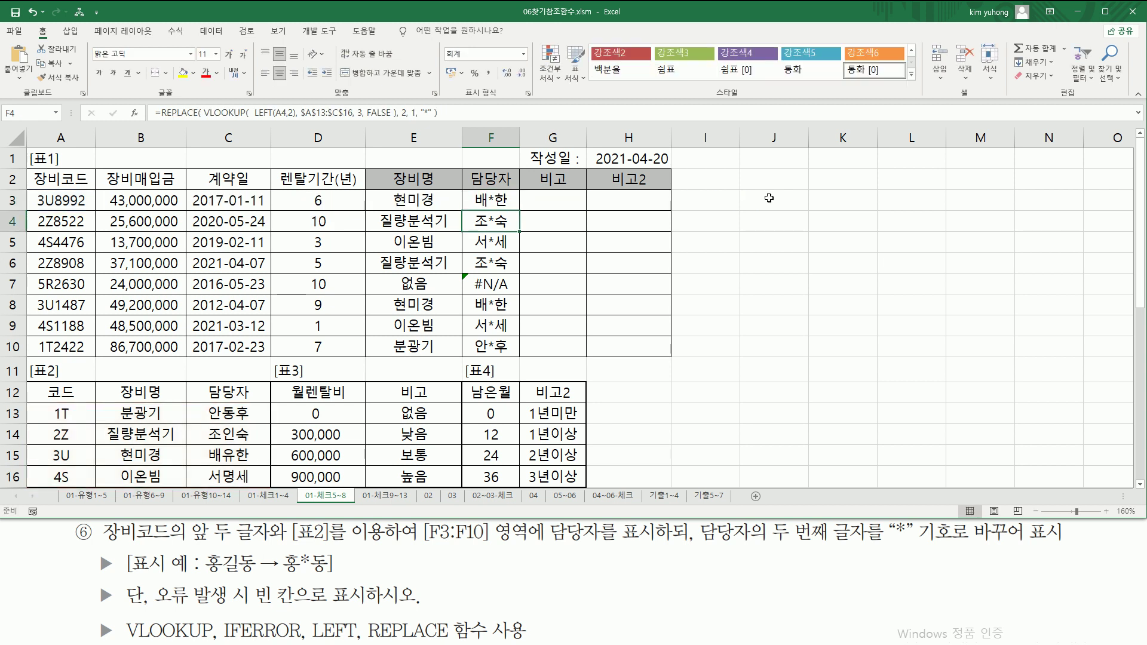
pyautogui.click(497, 202)
pyautogui.moveTo(520, 210); pyautogui.dragTo(518, 353)
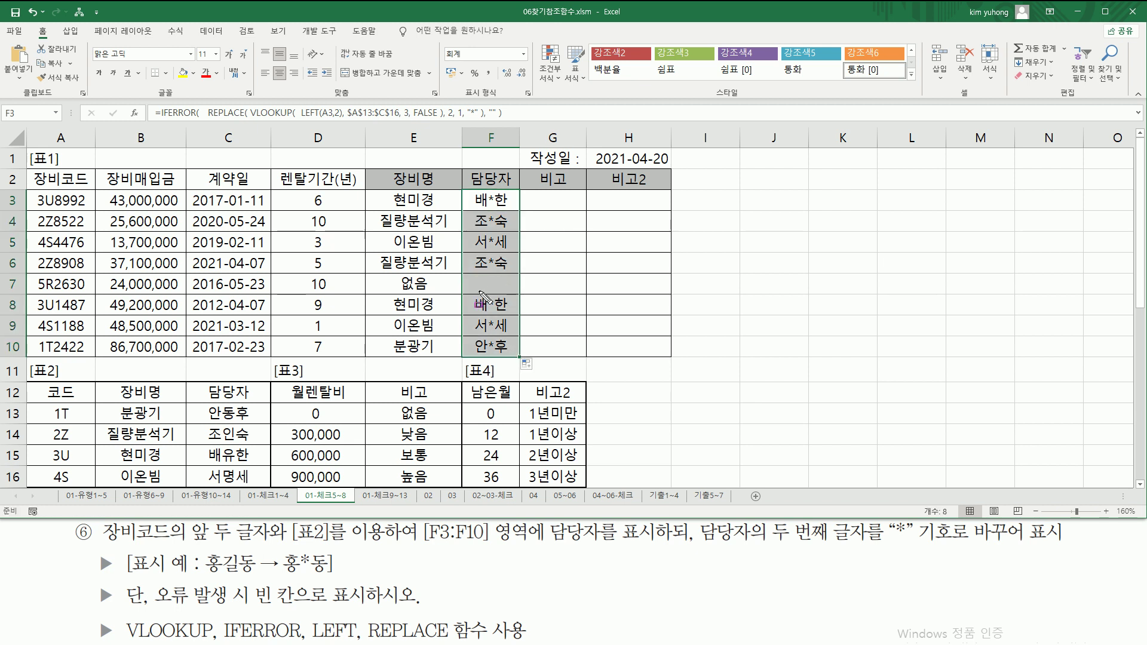
# - Check F7's result in the filled 담당자 column and reduce the selection to F3 alone
pyautogui.moveTo(476, 289); pyautogui.dragTo(509, 291)
pyautogui.press('Escape')
pyautogui.hotkey('shift', 'Up')
pyautogui.hotkey('shift', 'Up')
pyautogui.hotkey('shift', 'Up')
pyautogui.hotkey('shift', 'Up')
pyautogui.hotkey('shift', 'Up')
pyautogui.hotkey('shift', 'Up')
pyautogui.hotkey('shift', 'Up')
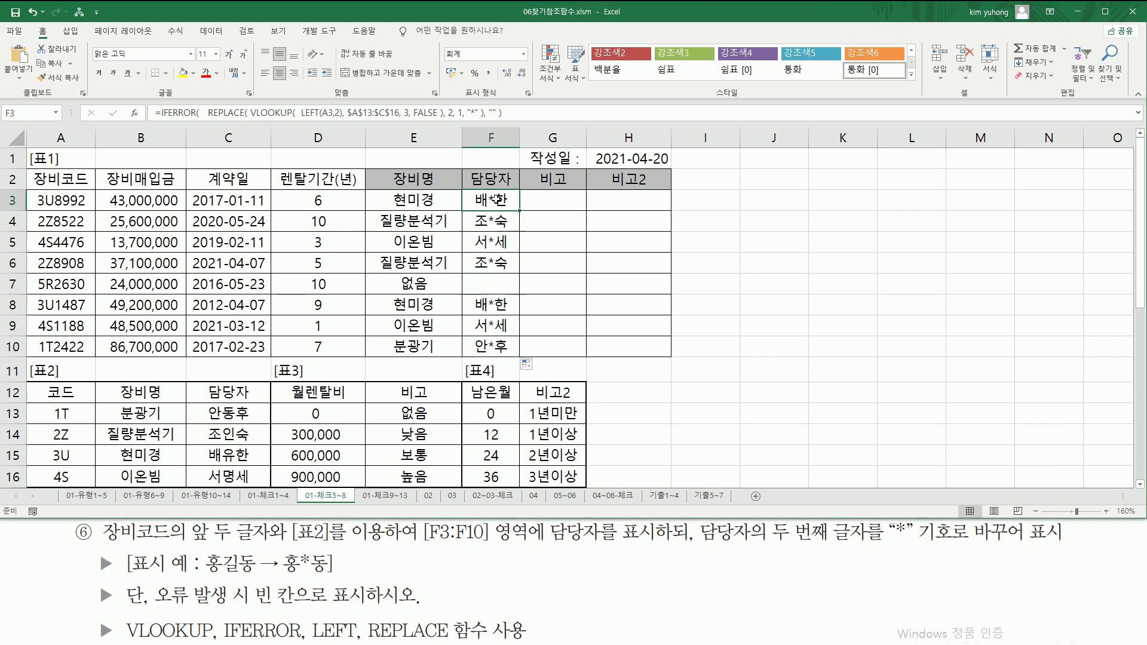
# - Record F3's complete IFERROR formula as text in H12, beside [표4]
pyautogui.click(534, 114)
pyautogui.click(626, 397)
pyautogui.write("'")
pyautogui.write('=IFERROR(   REPLACE( VLOOKUP(  LEFT(A3,2), $A$13:$C$16, 3, FALSE ), 2, 1, "*" ), "" )')
pyautogui.press('Return')
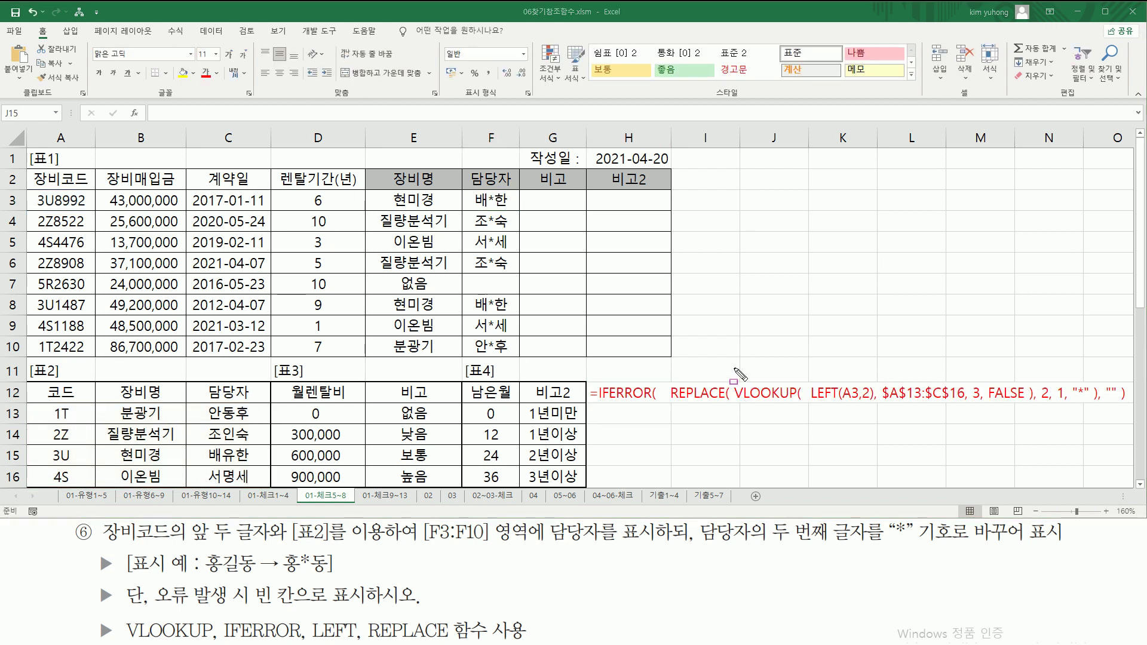
# - Review the formula recorded in H12 against task ⑥, examining the VLOOKUP, REPLACE and IFERROR arguments one after another
pyautogui.moveTo(735, 368)
pyautogui.mouseDown()
pyautogui.moveTo(760, 416)
pyautogui.moveTo(1035, 418)
pyautogui.mouseUp()
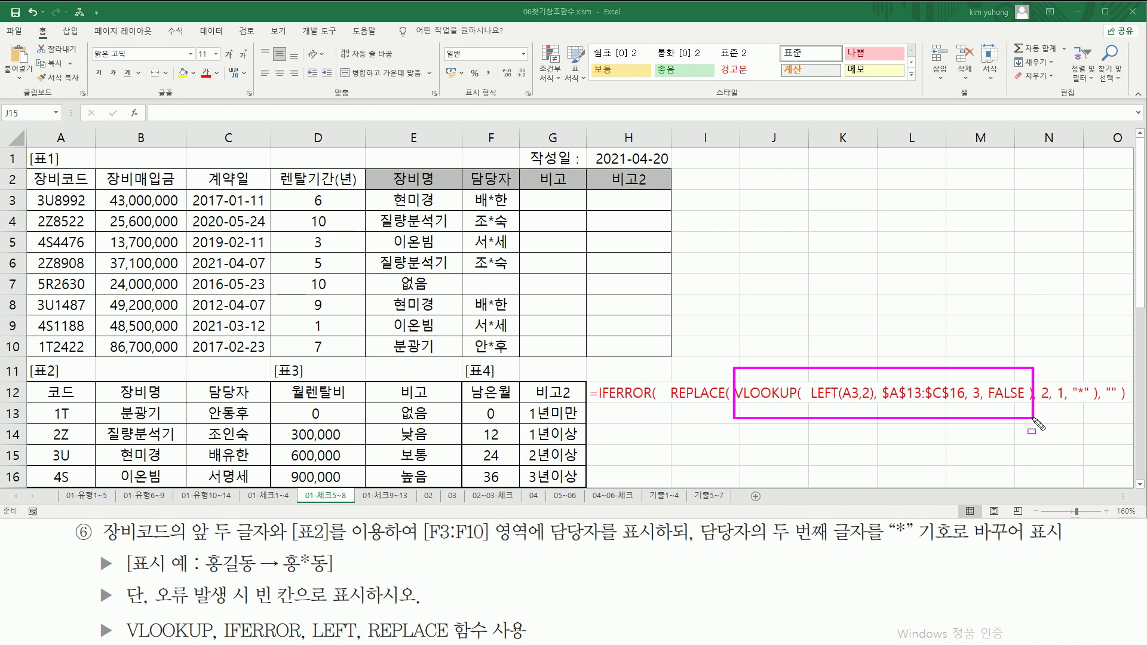
pyautogui.moveTo(807, 399); pyautogui.dragTo(865, 399)
pyautogui.moveTo(881, 402); pyautogui.dragTo(948, 402)
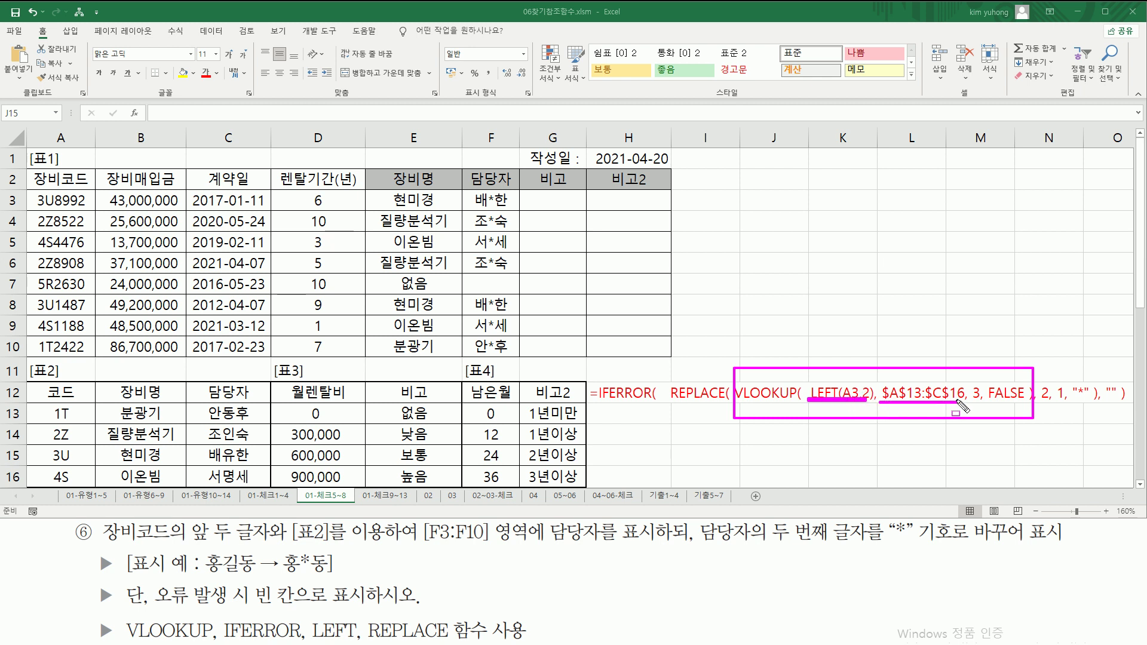
pyautogui.moveTo(989, 402); pyautogui.dragTo(1029, 401)
pyautogui.moveTo(969, 379)
pyautogui.mouseDown()
pyautogui.moveTo(970, 408)
pyautogui.moveTo(981, 407)
pyautogui.mouseUp()
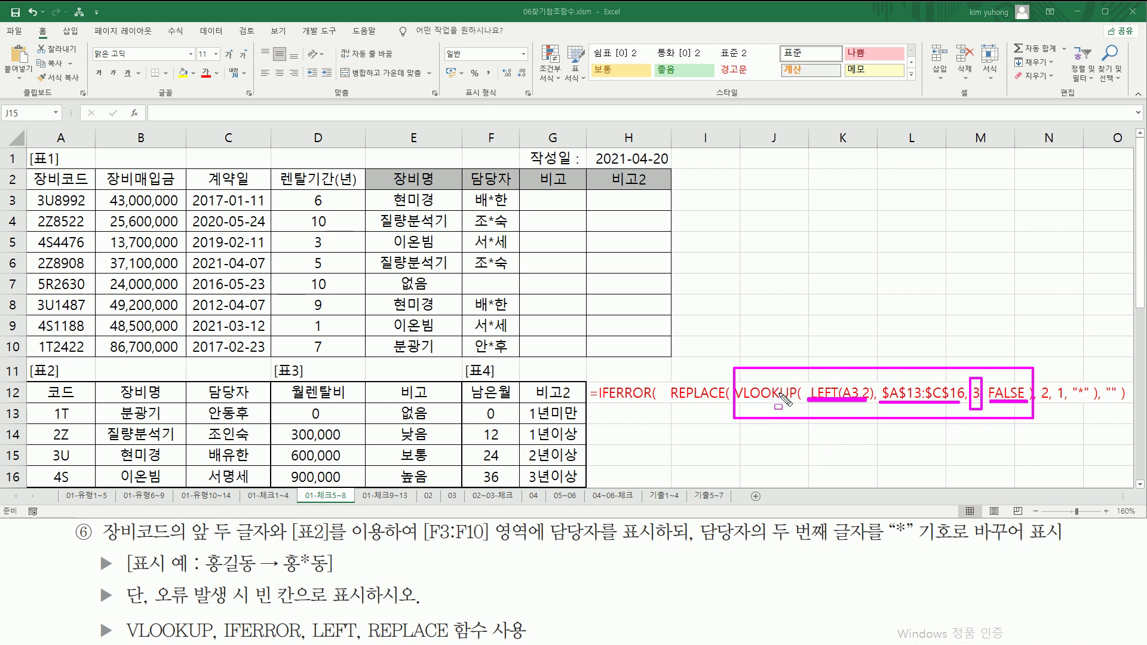
pyautogui.moveTo(697, 544); pyautogui.dragTo(842, 545)
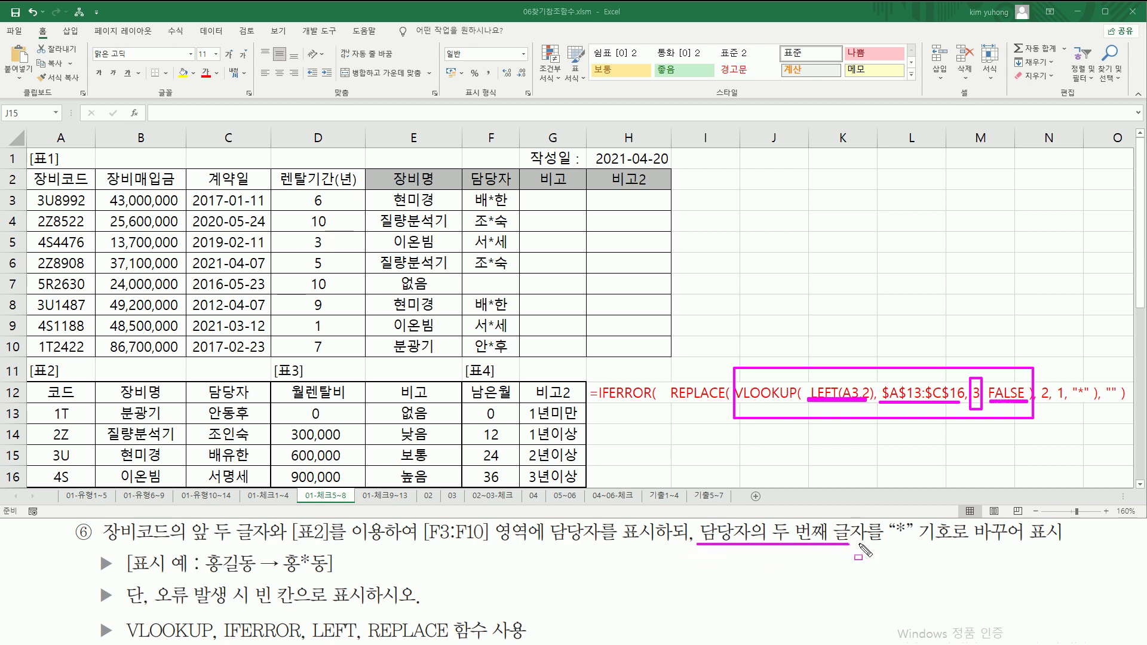
pyautogui.moveTo(771, 521)
pyautogui.mouseDown()
pyautogui.moveTo(771, 541)
pyautogui.moveTo(866, 538)
pyautogui.moveTo(865, 520)
pyautogui.moveTo(913, 543)
pyautogui.mouseUp()
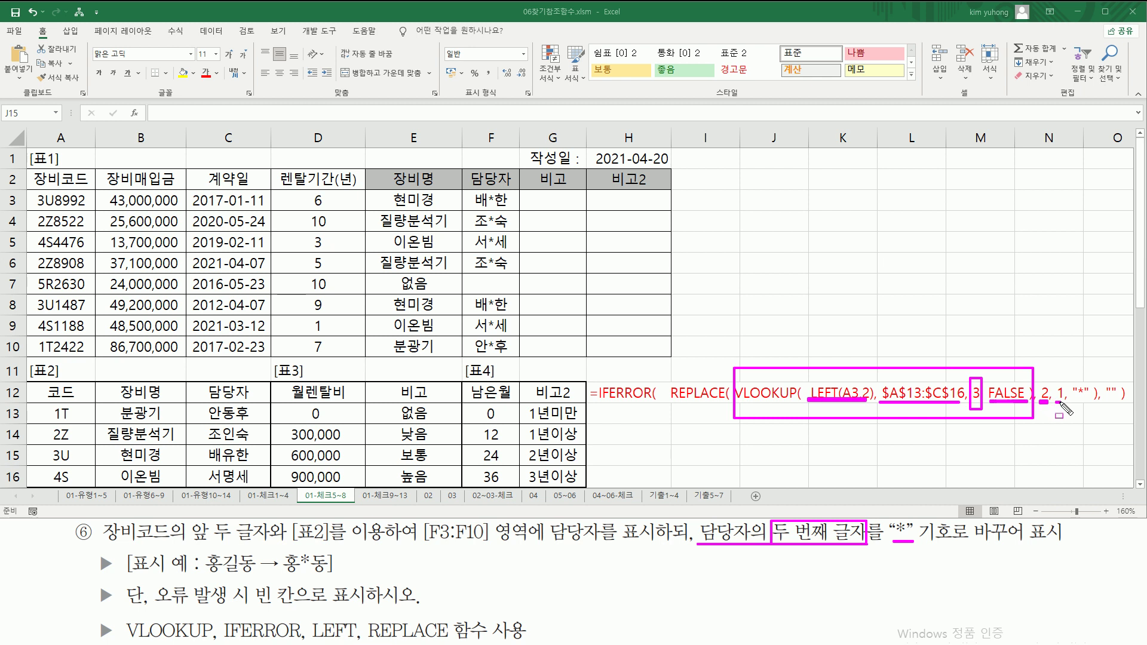
pyautogui.moveTo(1074, 401); pyautogui.dragTo(1085, 401)
pyautogui.moveTo(668, 358)
pyautogui.mouseDown()
pyautogui.moveTo(864, 420)
pyautogui.moveTo(1097, 421)
pyautogui.mouseUp()
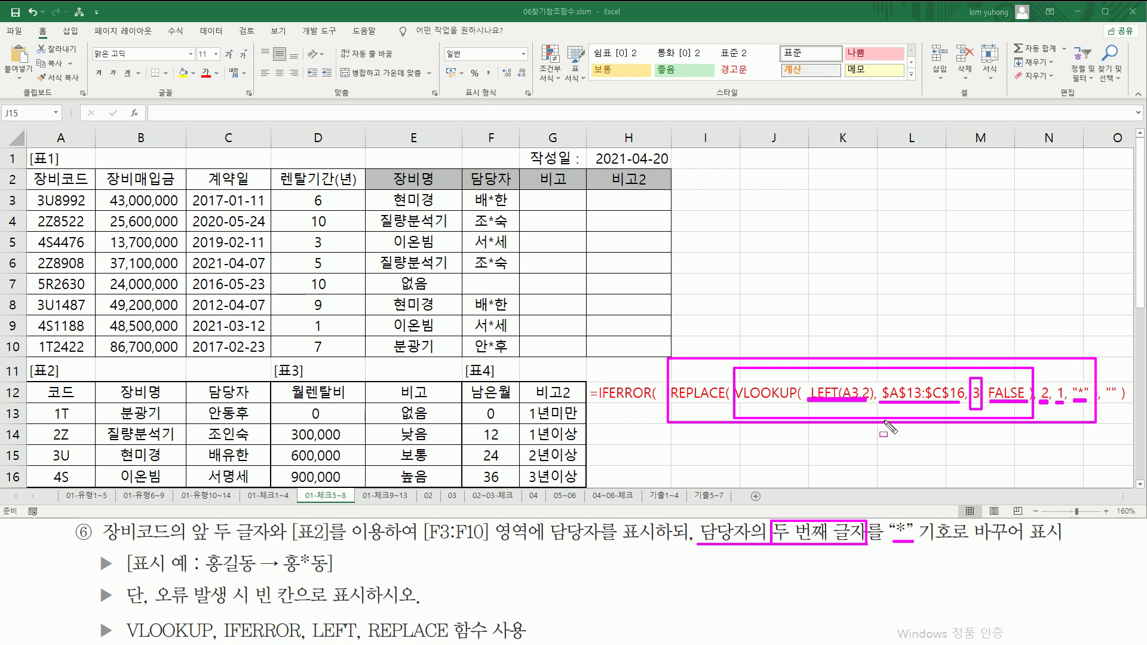
pyautogui.moveTo(157, 608)
pyautogui.mouseDown()
pyautogui.moveTo(254, 609)
pyautogui.moveTo(275, 578)
pyautogui.moveTo(371, 619)
pyautogui.mouseUp()
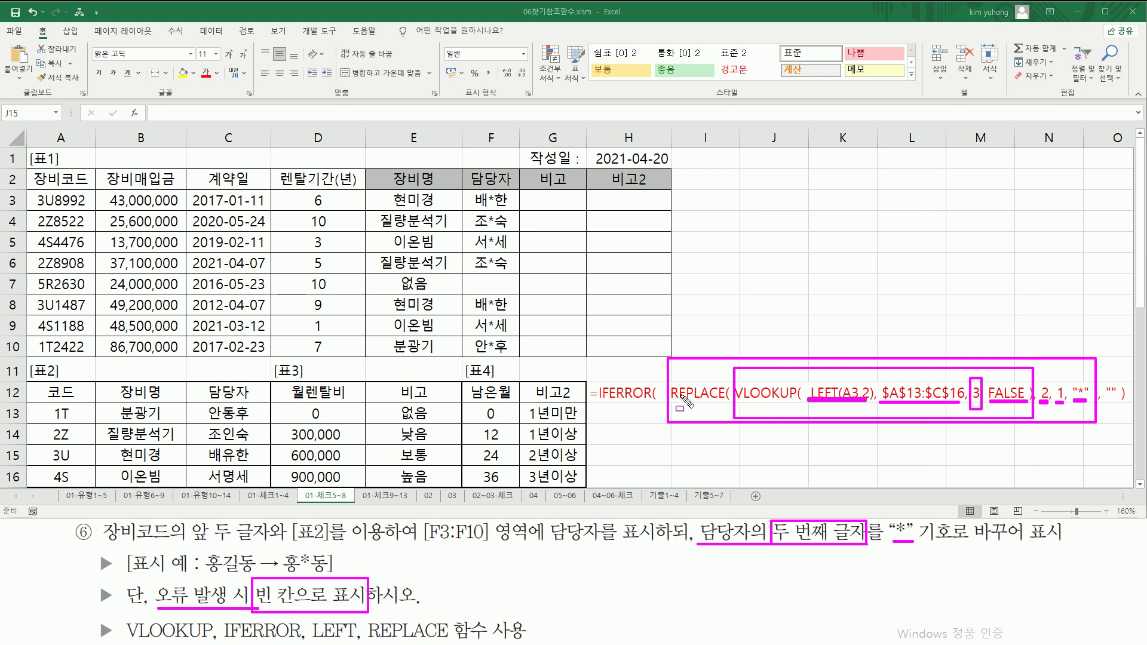
pyautogui.moveTo(595, 403); pyautogui.dragTo(651, 405)
pyautogui.moveTo(1104, 381); pyautogui.dragTo(1119, 406)
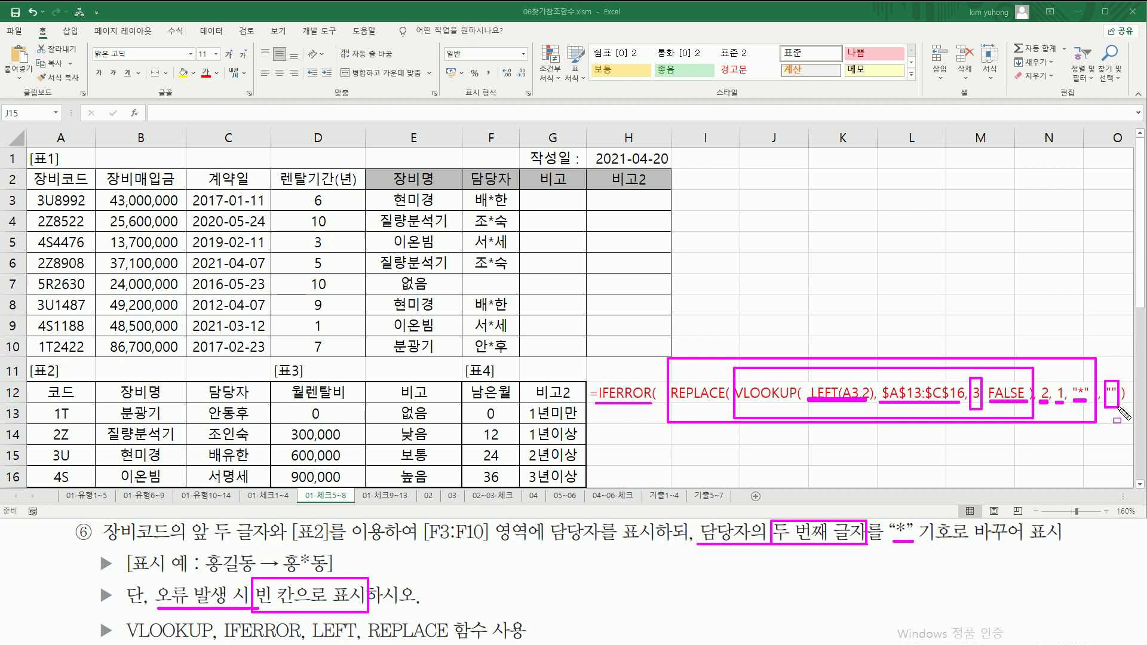
pyautogui.press('Escape')
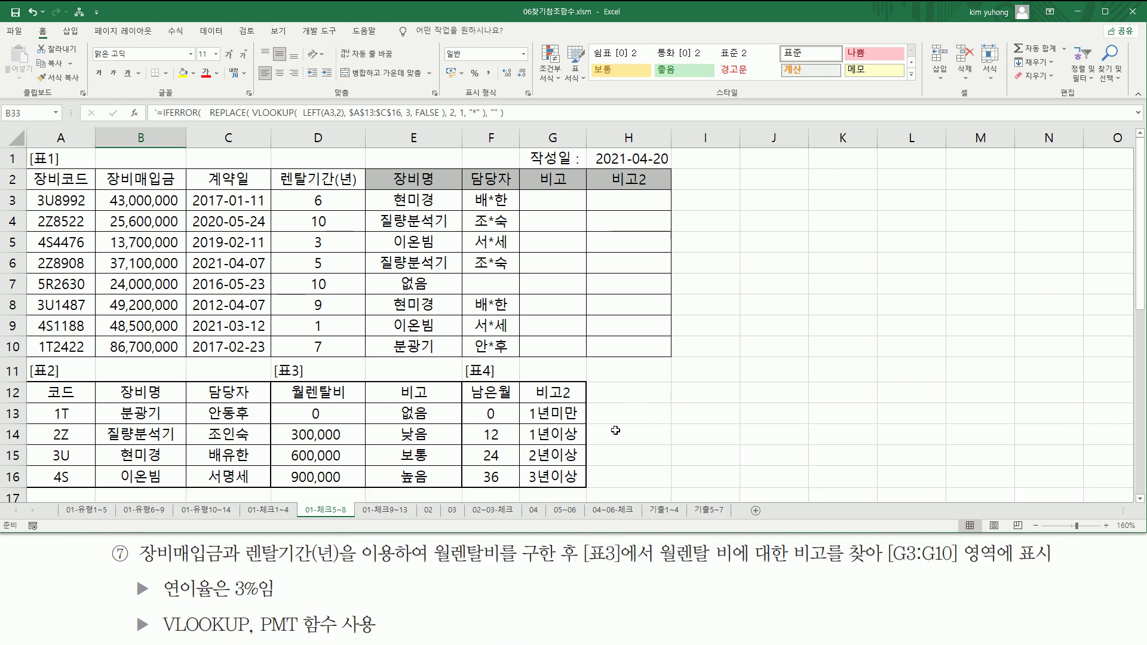
# - Read task ⑦ and locate its inputs: 장비매입금, 렌탈기간(년), the [표3] lookup range, the G3:G10 target, the annual rate and required functions
pyautogui.moveTo(138, 563); pyautogui.dragTo(227, 564)
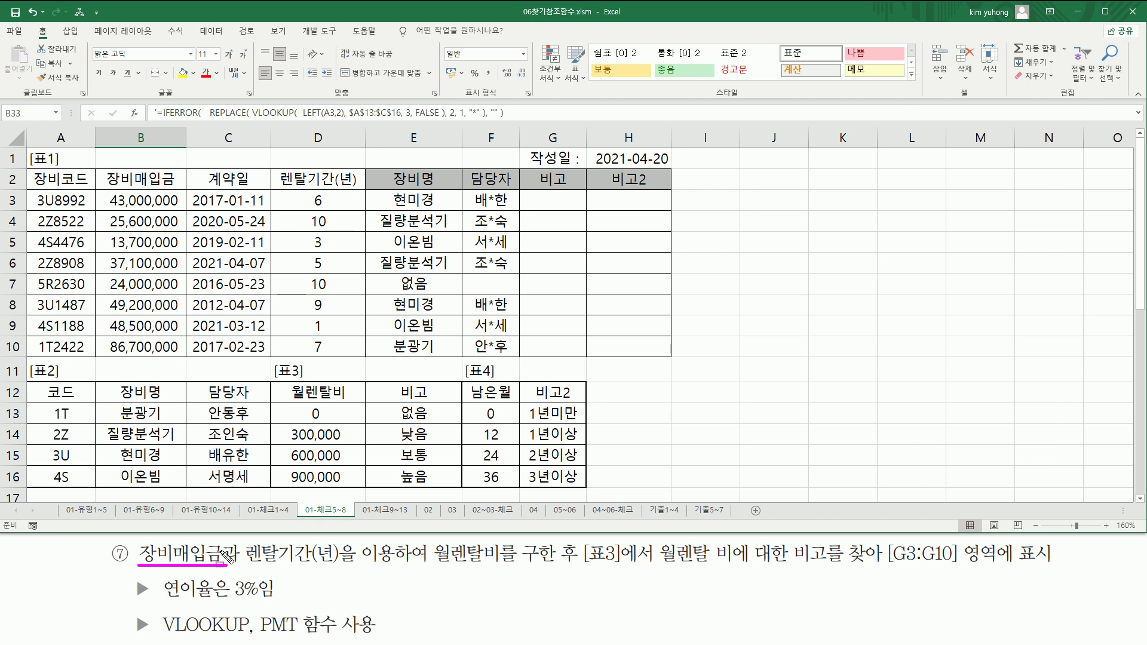
pyautogui.moveTo(102, 196); pyautogui.dragTo(176, 355)
pyautogui.moveTo(245, 565); pyautogui.dragTo(344, 564)
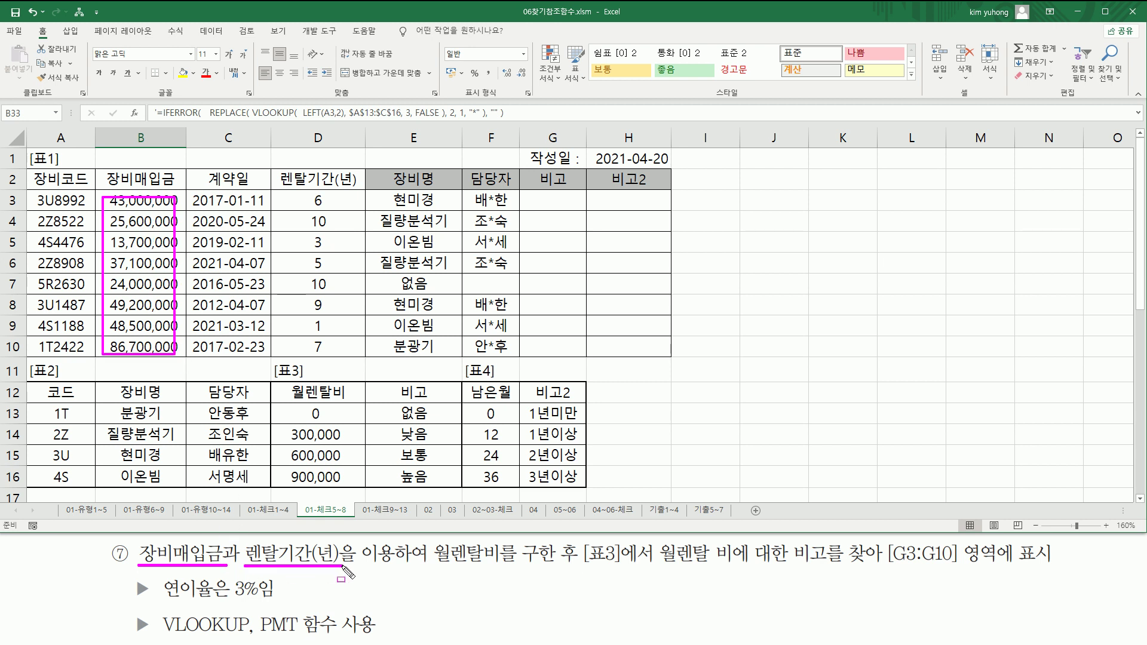
pyautogui.moveTo(297, 193); pyautogui.dragTo(333, 355)
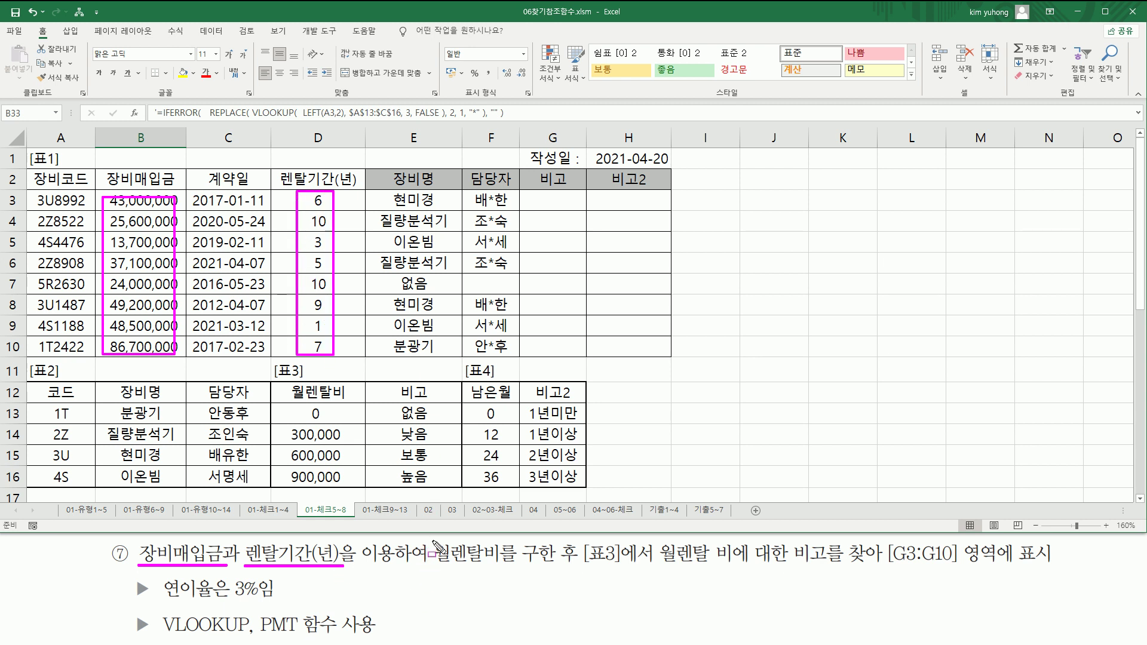
pyautogui.moveTo(431, 540)
pyautogui.mouseDown()
pyautogui.moveTo(506, 575)
pyautogui.moveTo(577, 573)
pyautogui.mouseUp()
pyautogui.moveTo(435, 567); pyautogui.dragTo(501, 568)
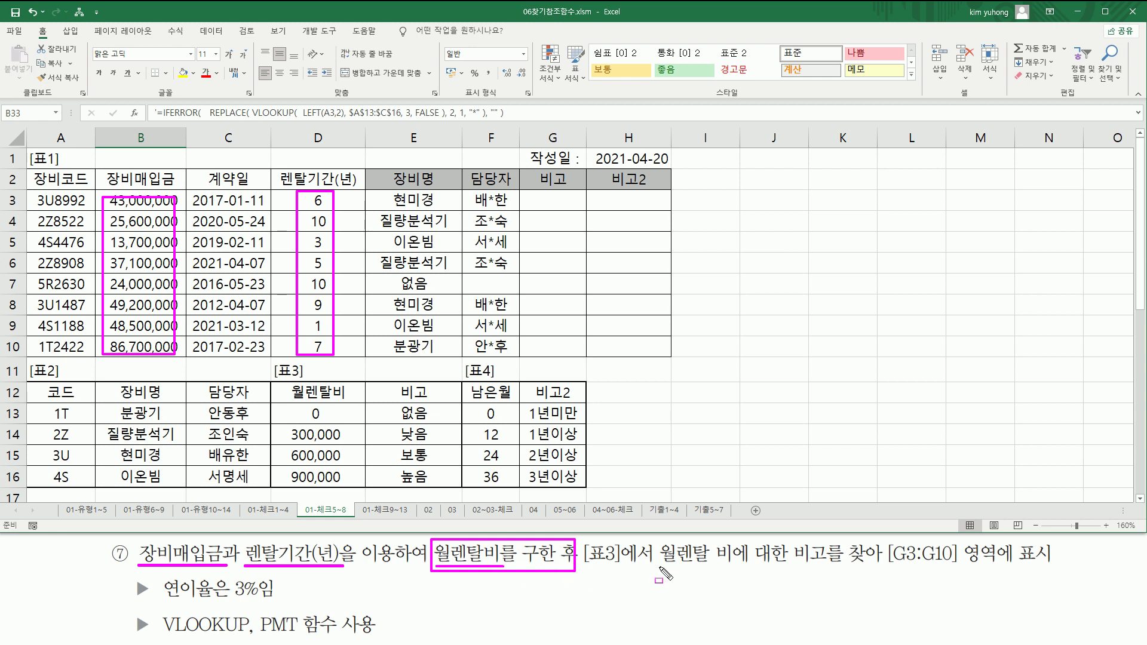
pyautogui.moveTo(584, 568); pyautogui.dragTo(661, 569)
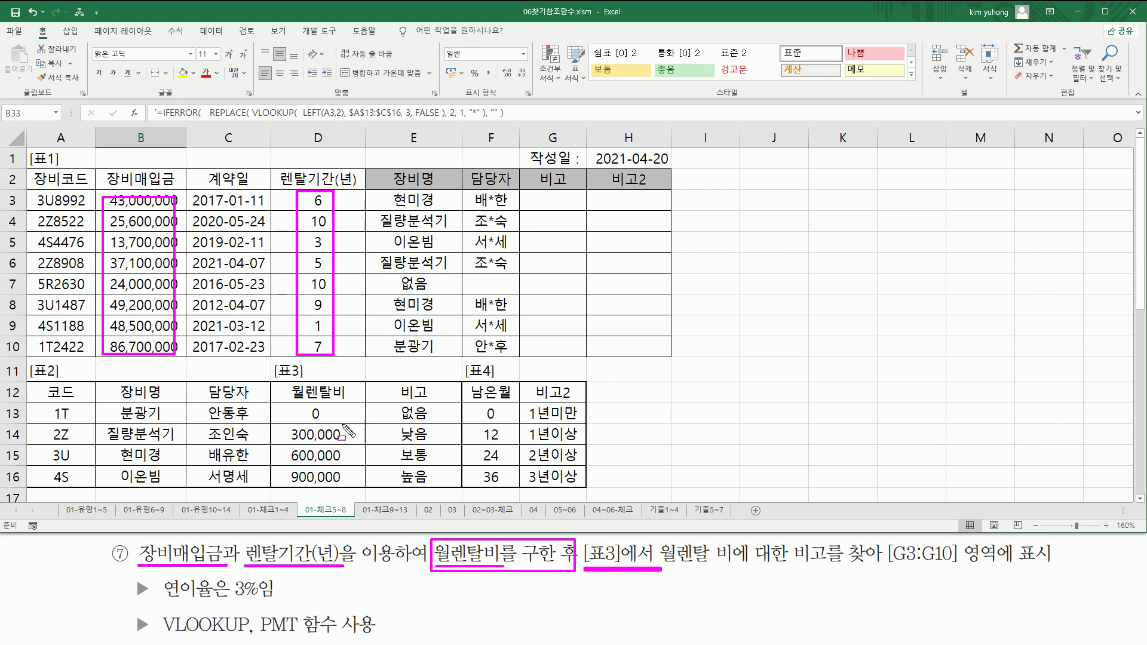
pyautogui.moveTo(274, 401)
pyautogui.mouseDown()
pyautogui.moveTo(310, 443)
pyautogui.moveTo(455, 488)
pyautogui.mouseUp()
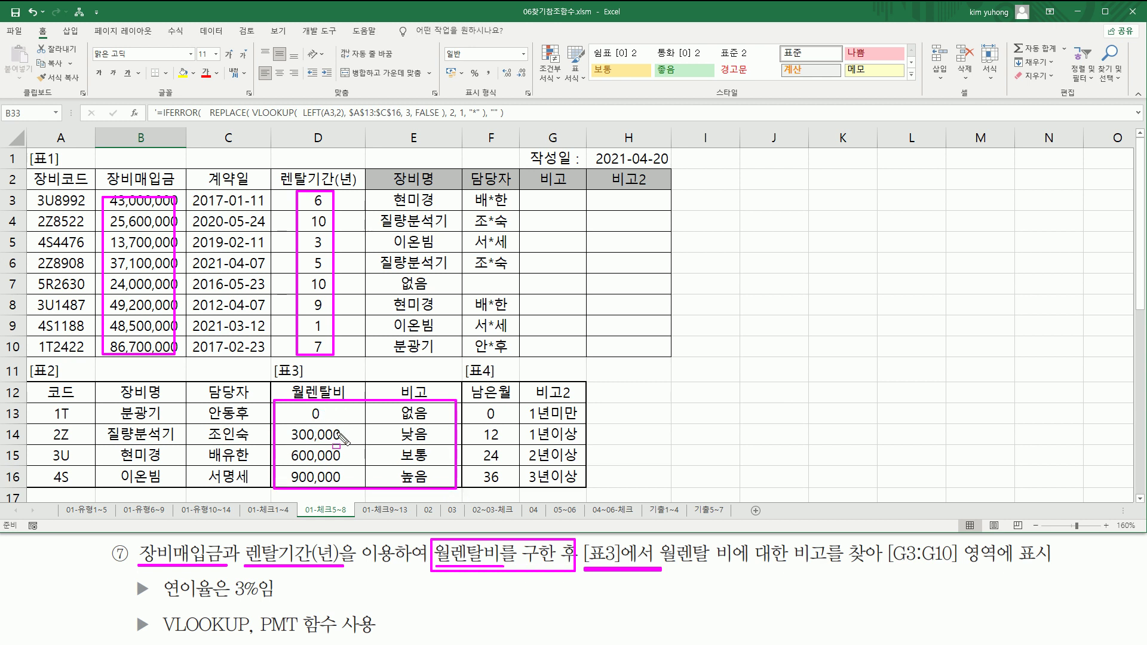
pyautogui.moveTo(411, 423)
pyautogui.mouseDown()
pyautogui.moveTo(433, 422)
pyautogui.moveTo(431, 481)
pyautogui.mouseUp()
pyautogui.moveTo(531, 196); pyautogui.dragTo(576, 352)
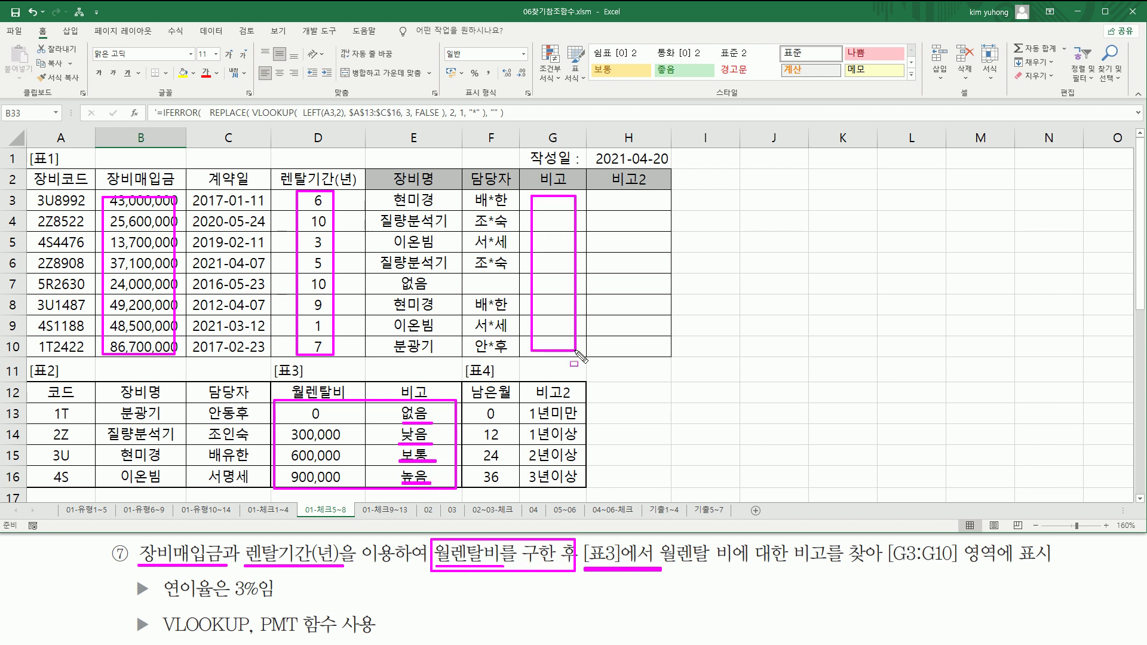
pyautogui.moveTo(232, 601); pyautogui.dragTo(263, 603)
pyautogui.moveTo(257, 610); pyautogui.dragTo(303, 638)
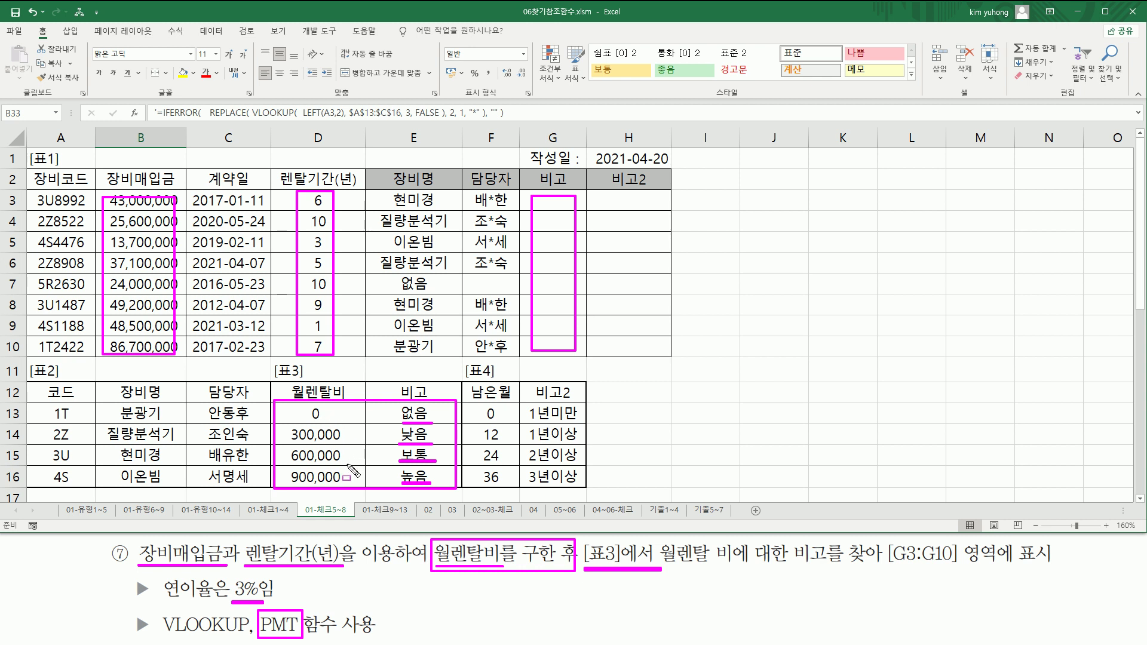
pyautogui.moveTo(165, 635); pyautogui.dragTo(244, 635)
pyautogui.moveTo(400, 404)
pyautogui.mouseDown()
pyautogui.moveTo(408, 458)
pyautogui.moveTo(434, 488)
pyautogui.mouseUp()
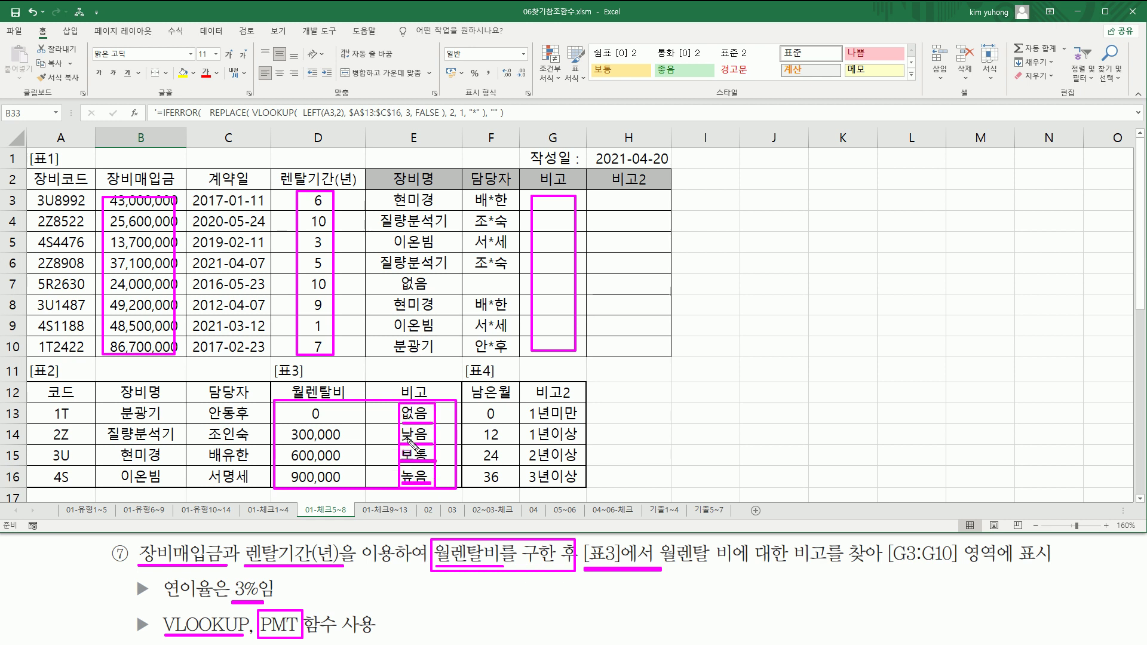
pyautogui.press('Escape')
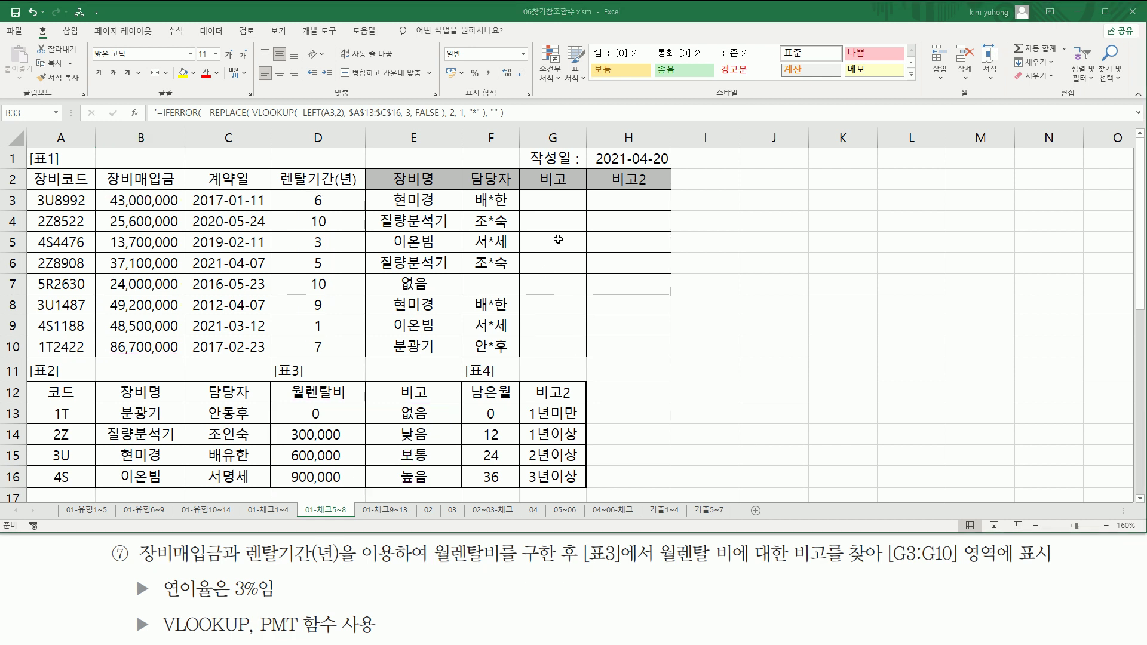
# - Start a PMT formula in G3 with 3%/12 as the monthly interest rate
pyautogui.click(573, 194)
pyautogui.write('=')
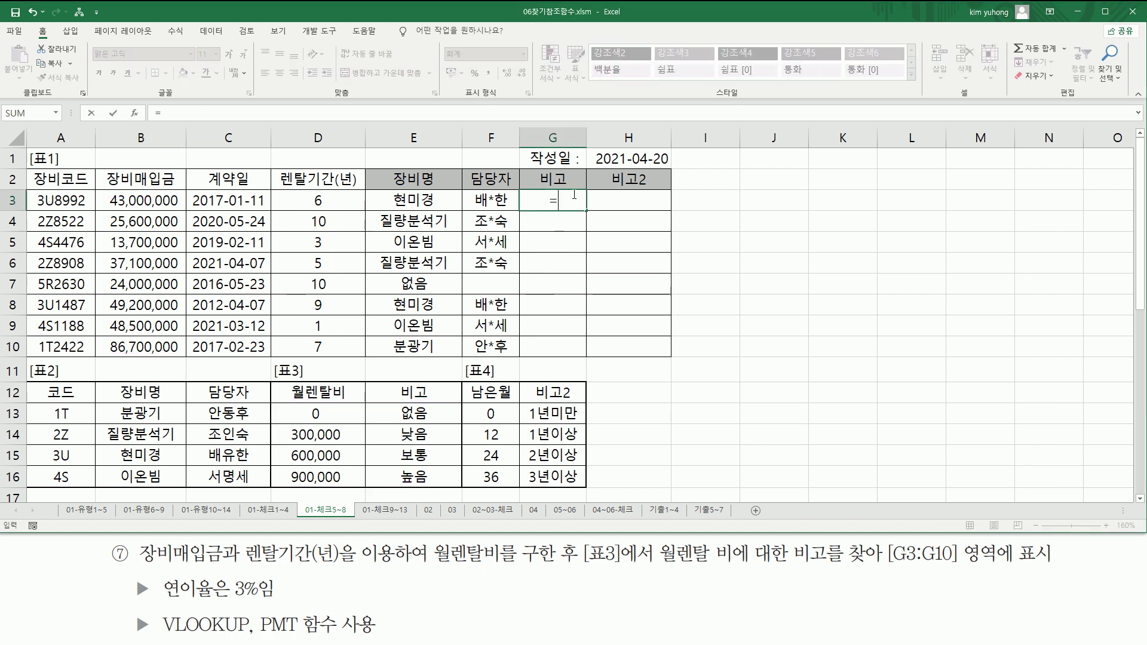
pyautogui.write('pm')
pyautogui.press('Tab')
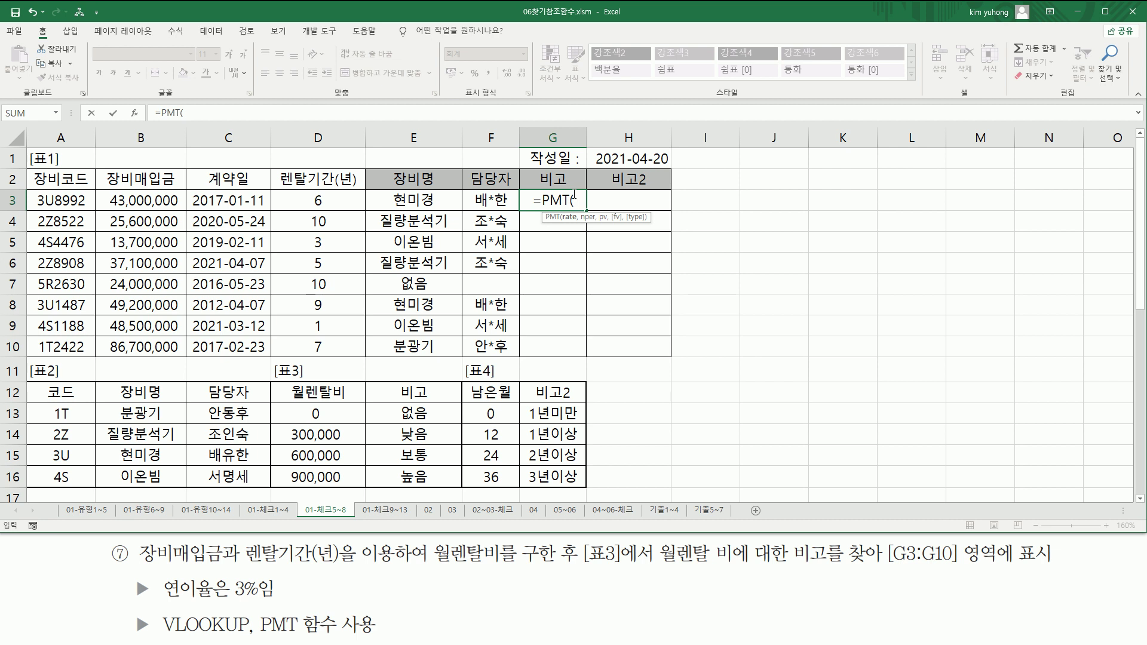
pyautogui.moveTo(161, 598); pyautogui.dragTo(259, 598)
pyautogui.press('Escape')
pyautogui.write('3')
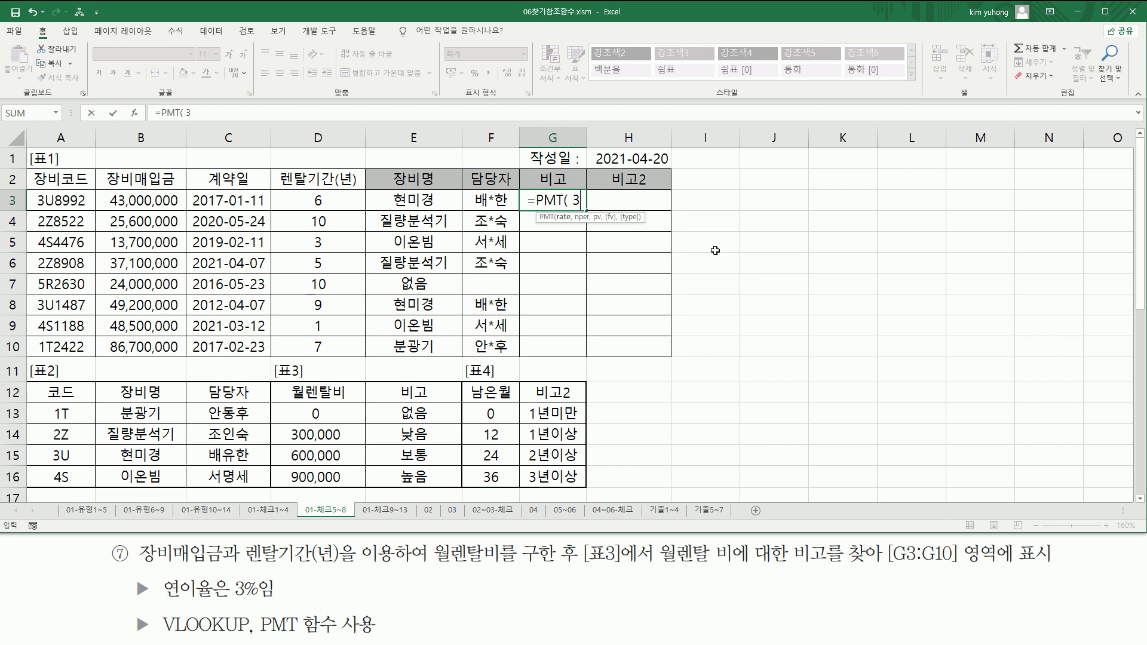
pyautogui.write('%/')
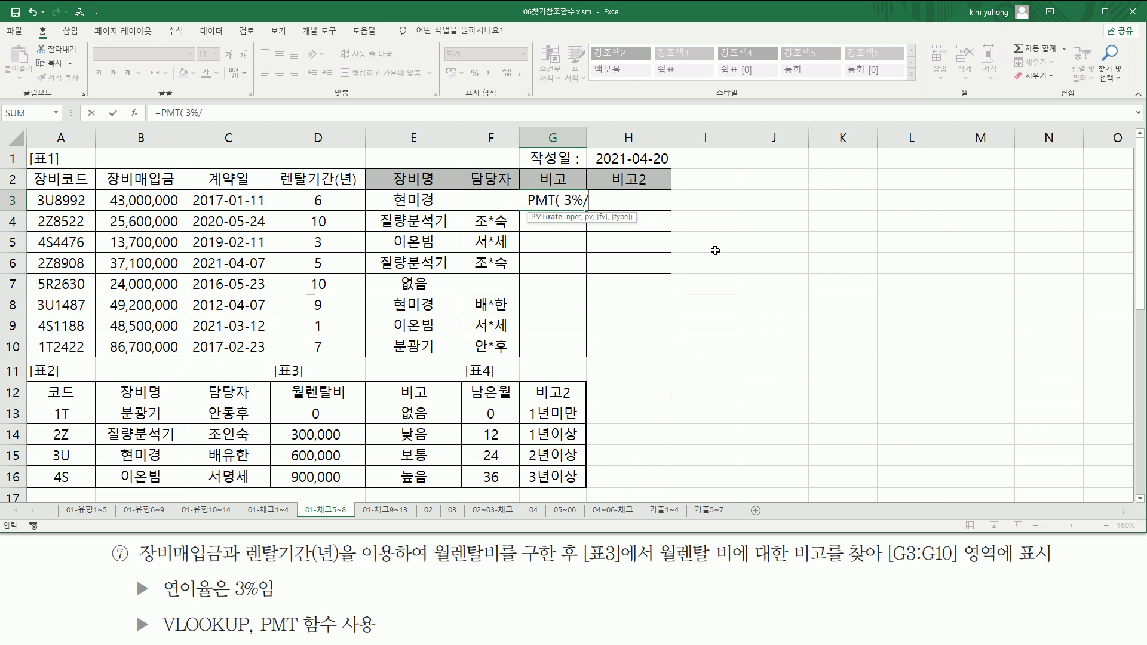
pyautogui.write('12')
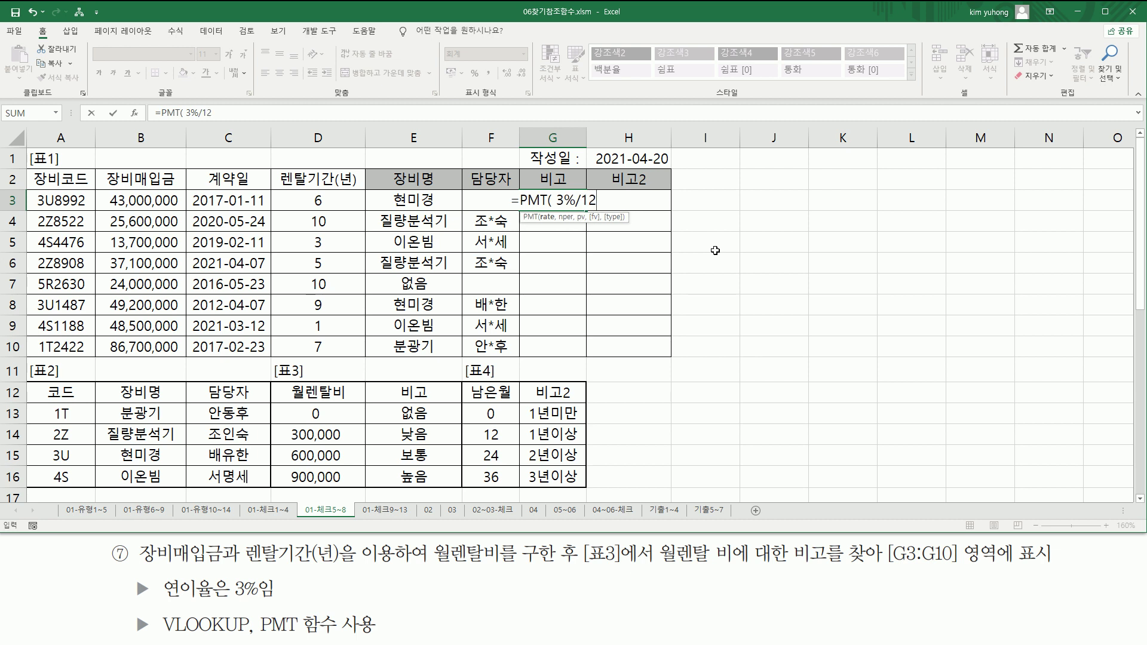
pyautogui.write(' ,')
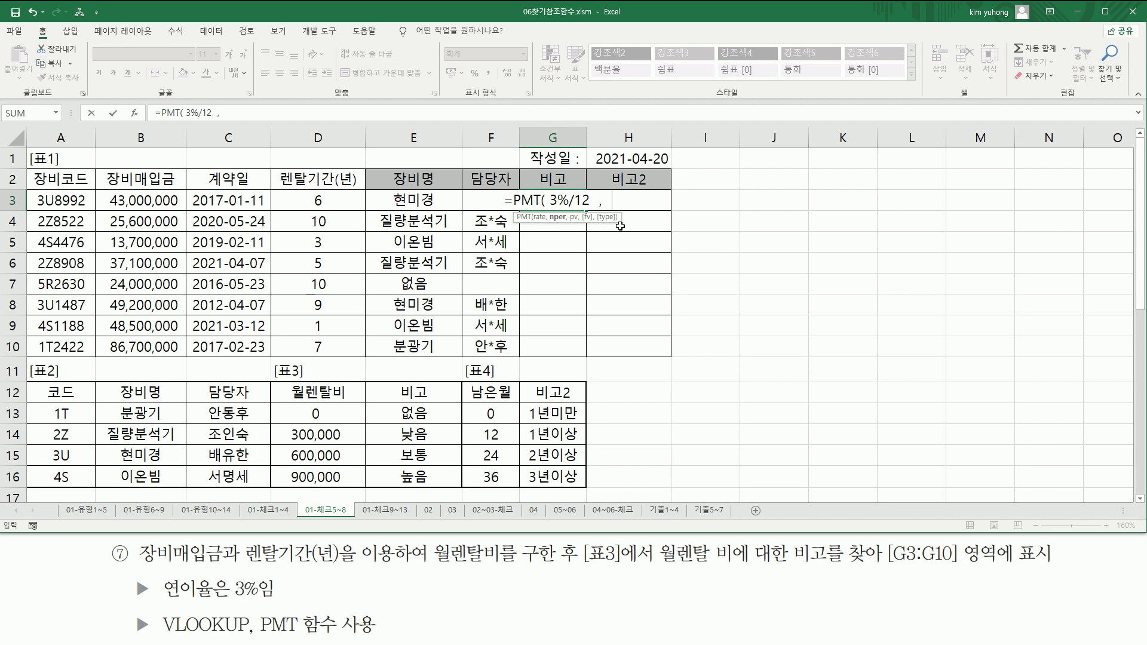
# - Give G3's PMT formula D3*12 as the number of payment periods, converting the rental years to months
pyautogui.moveTo(313, 194); pyautogui.dragTo(338, 354)
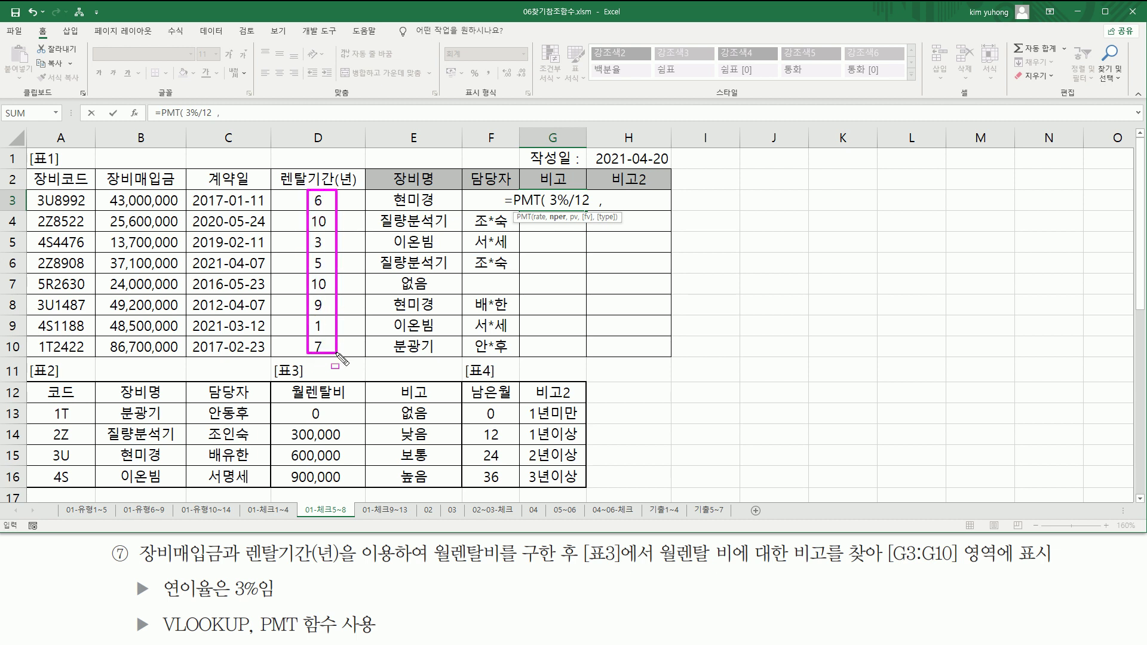
pyautogui.moveTo(340, 188); pyautogui.dragTo(348, 188)
pyautogui.press('Escape')
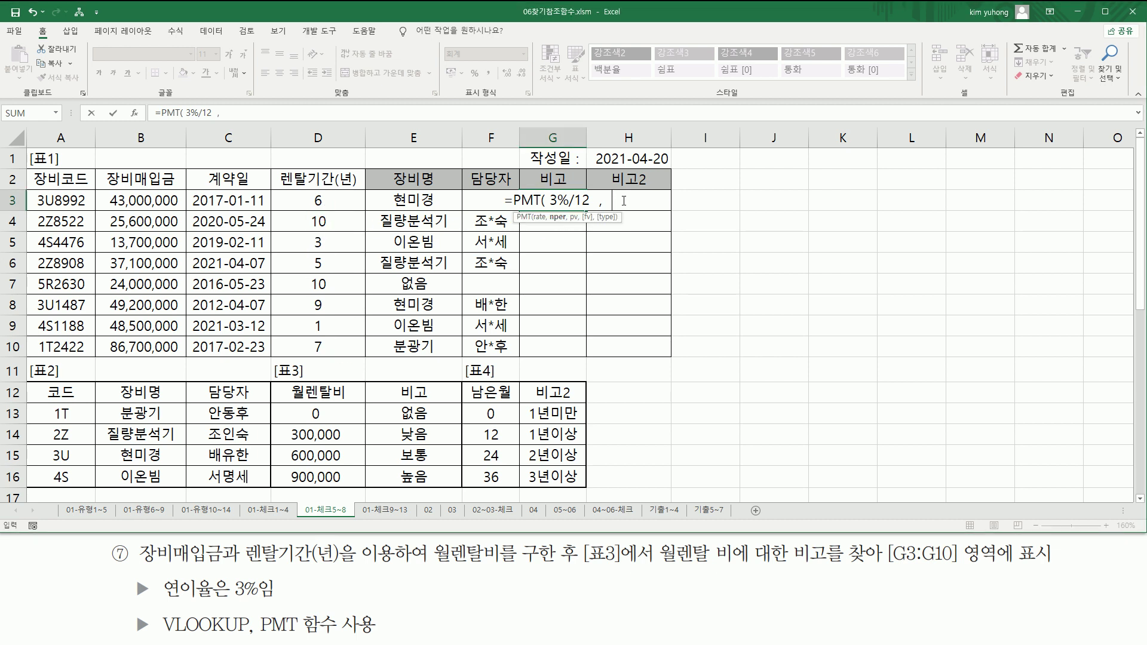
pyautogui.click(321, 201)
pyautogui.write('*12')
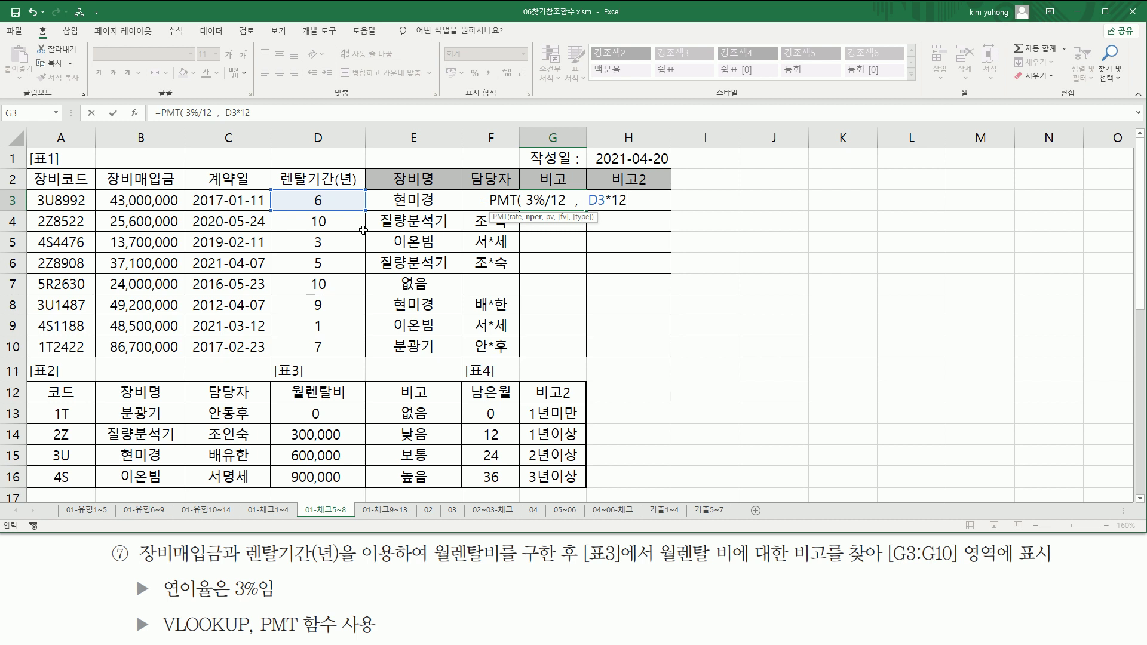
pyautogui.write(',')
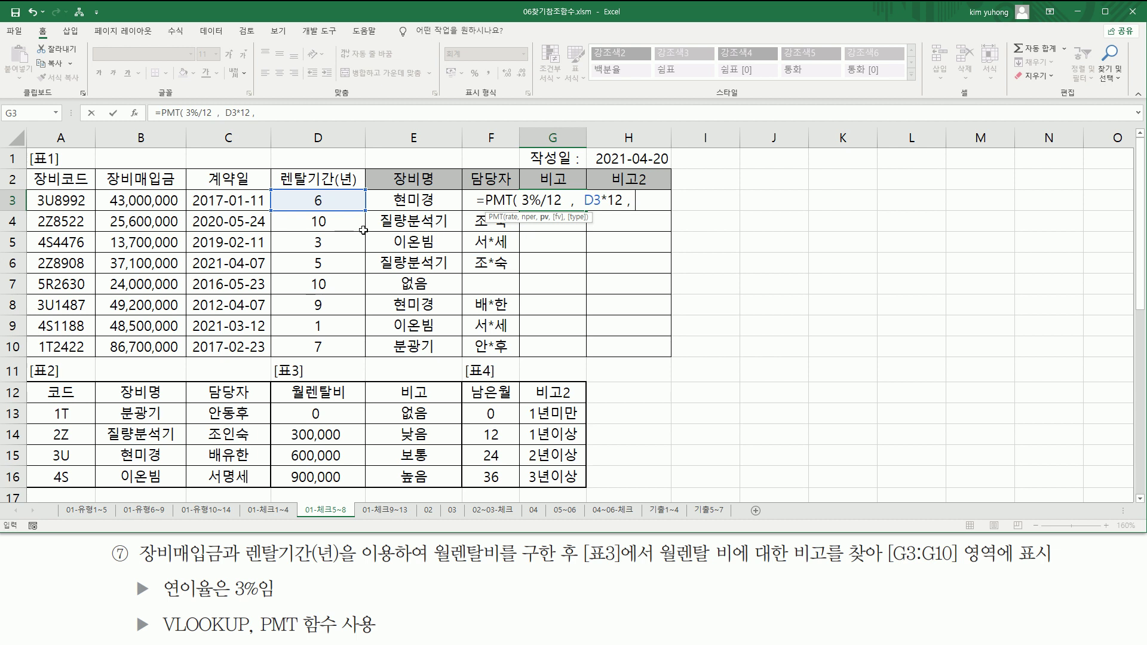
# - Finish G3's PMT formula with B3 as the present value and reselect the cell
pyautogui.click(164, 202)
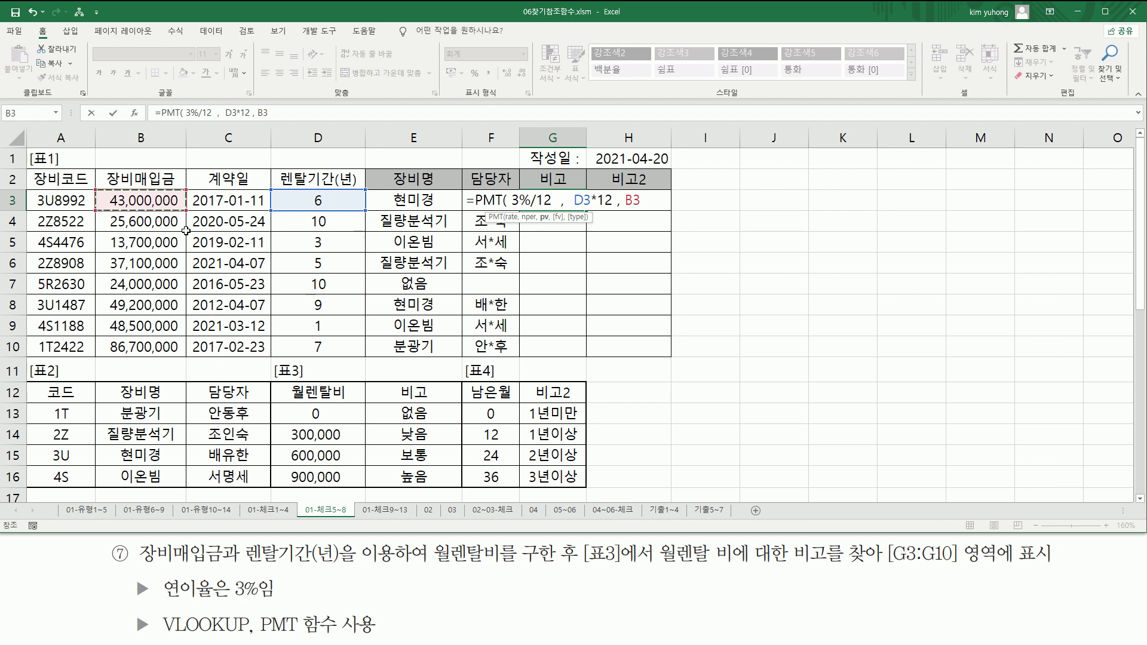
pyautogui.write(')')
pyautogui.press('Return')
pyautogui.press('Up')
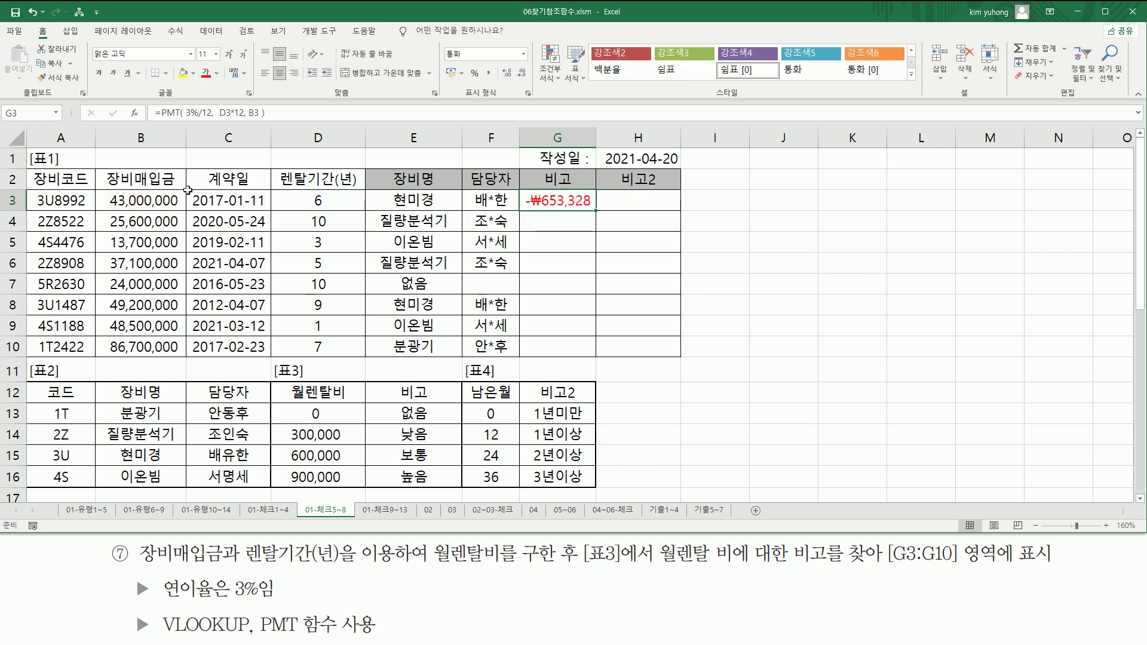
# - Edit G3's PMT formula so the present value is -B3, giving a positive monthly rental fee
pyautogui.moveTo(542, 209); pyautogui.dragTo(591, 209)
pyautogui.moveTo(522, 193); pyautogui.dragTo(532, 210)
pyautogui.press('Escape')
pyautogui.doubleClick(565, 201)
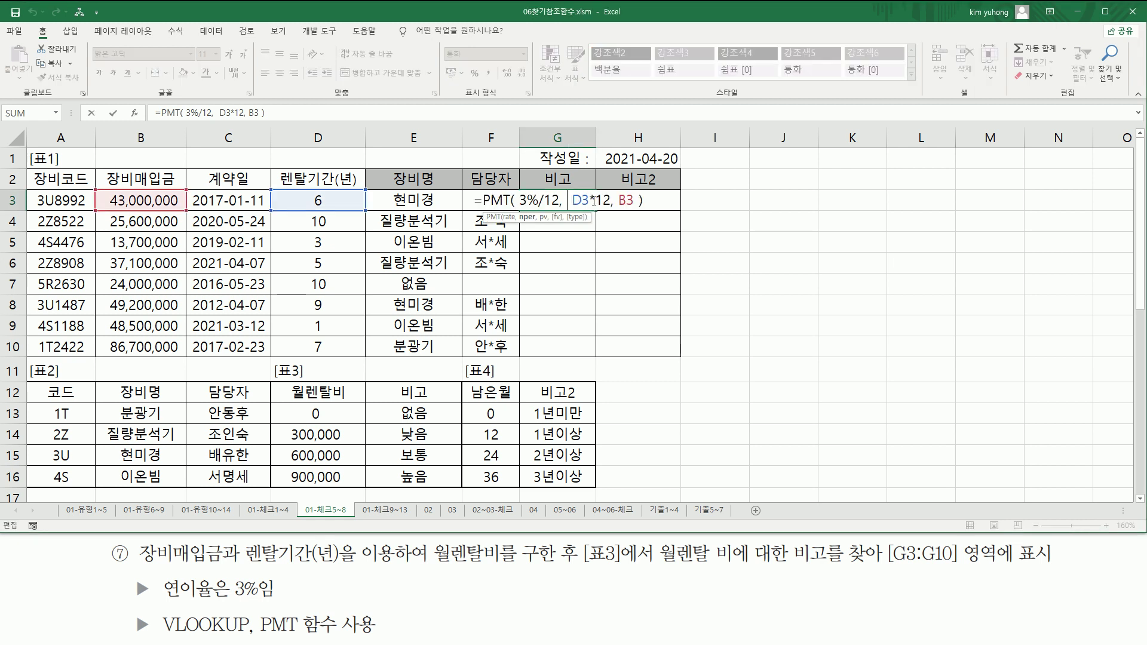
pyautogui.click(621, 201)
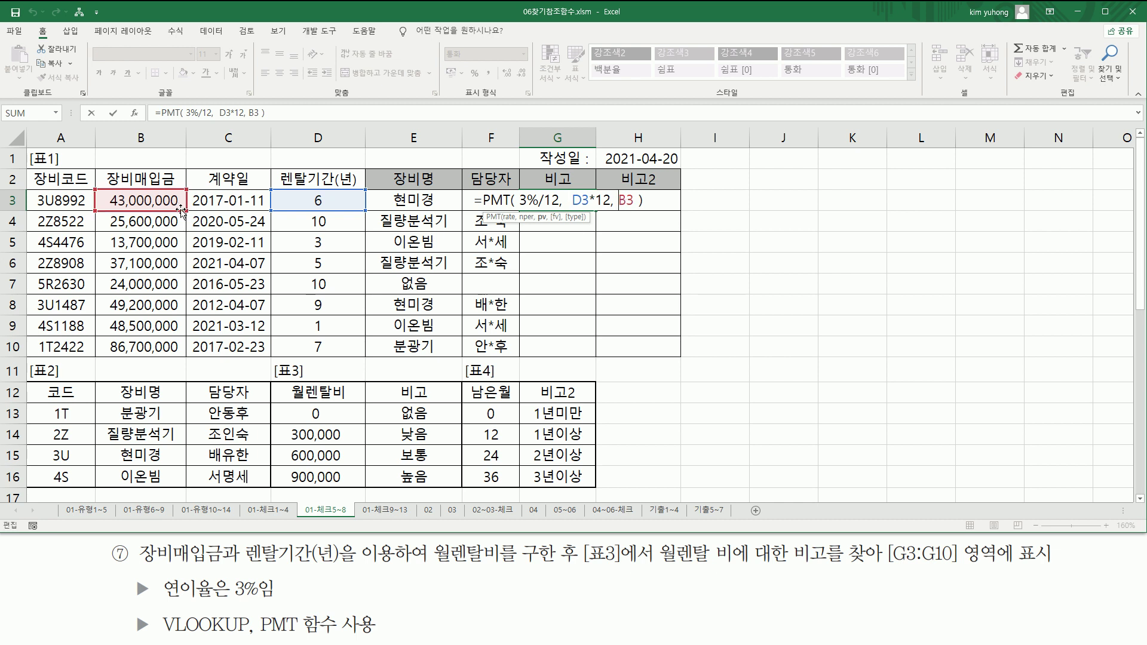
pyautogui.write('-')
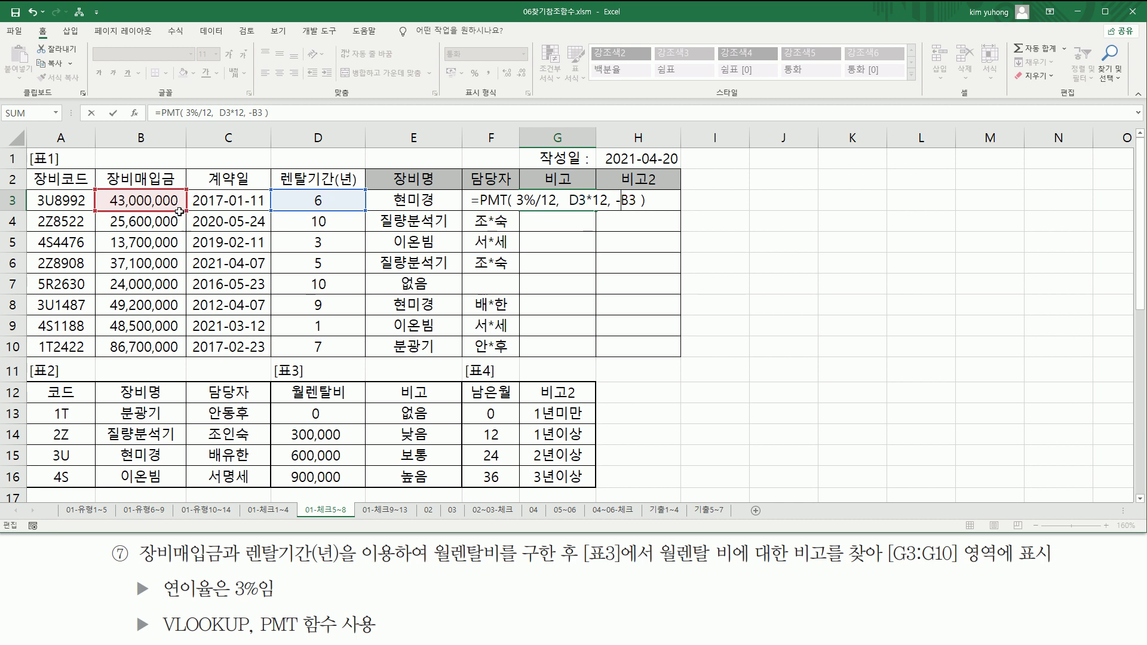
pyautogui.press('Return')
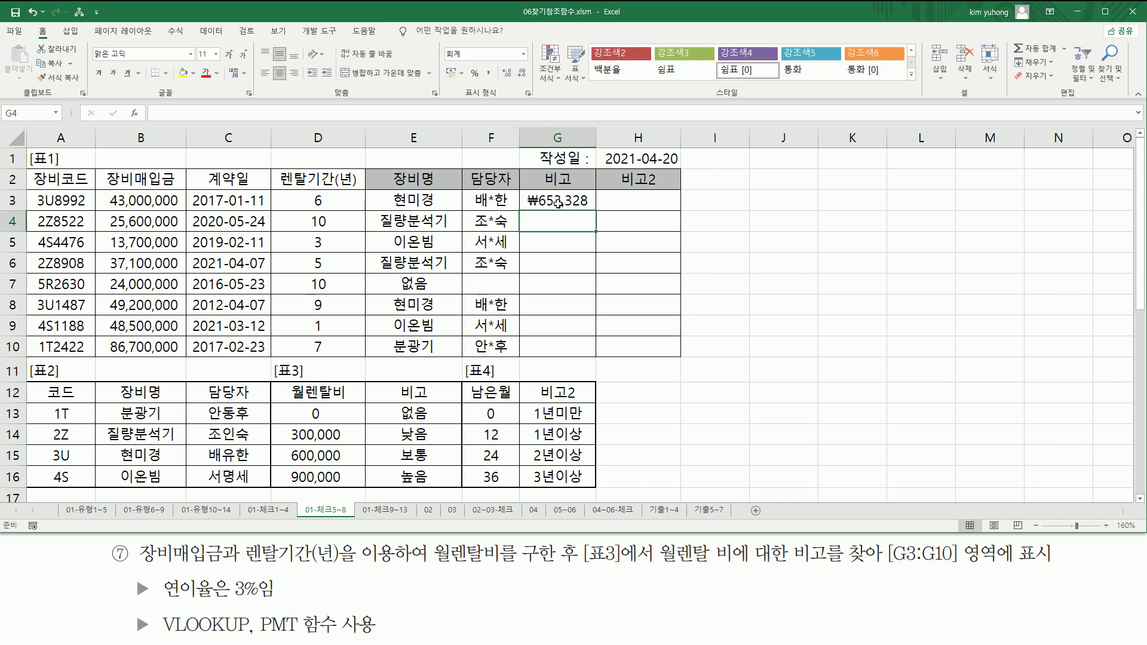
# - Copy G3's PMT formula down through G10 and compare the monthly fees with the 월렌탈비 and 비고 columns of [표3]
pyautogui.click(584, 203)
pyautogui.moveTo(595, 209); pyautogui.dragTo(572, 351)
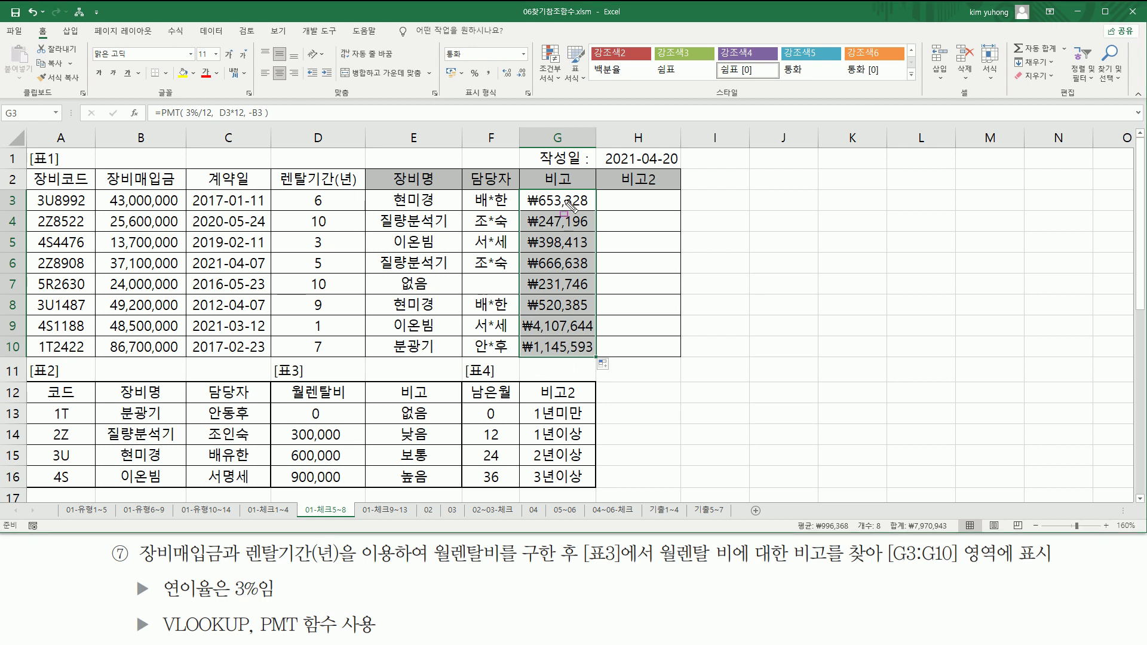
pyautogui.moveTo(397, 401); pyautogui.dragTo(431, 490)
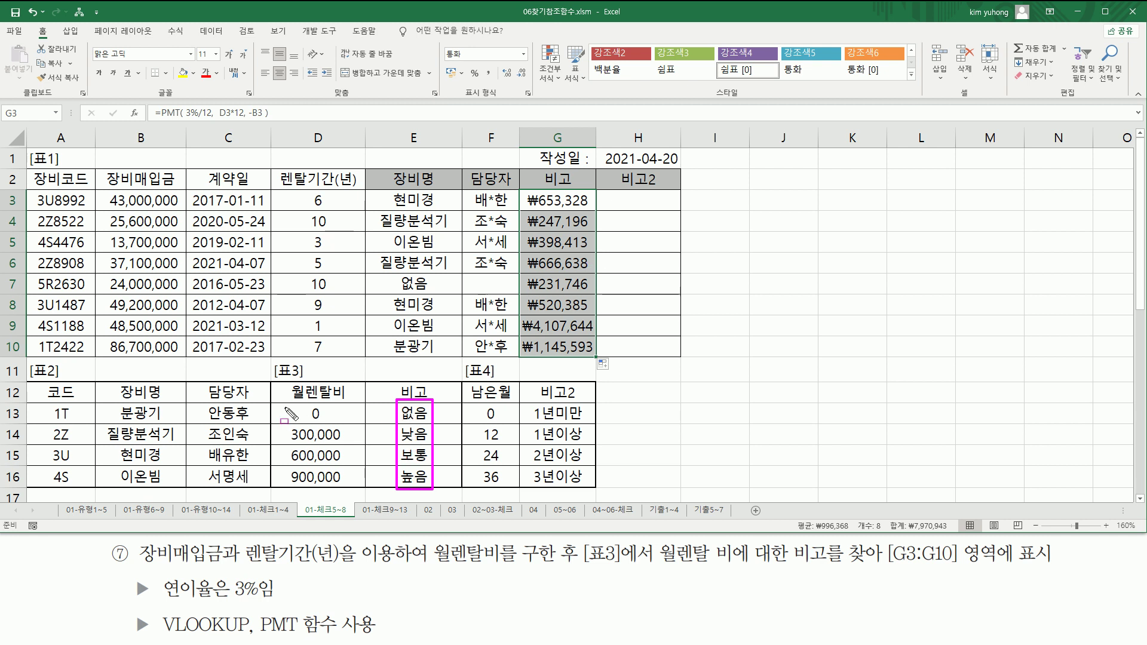
pyautogui.moveTo(286, 402); pyautogui.dragTo(348, 489)
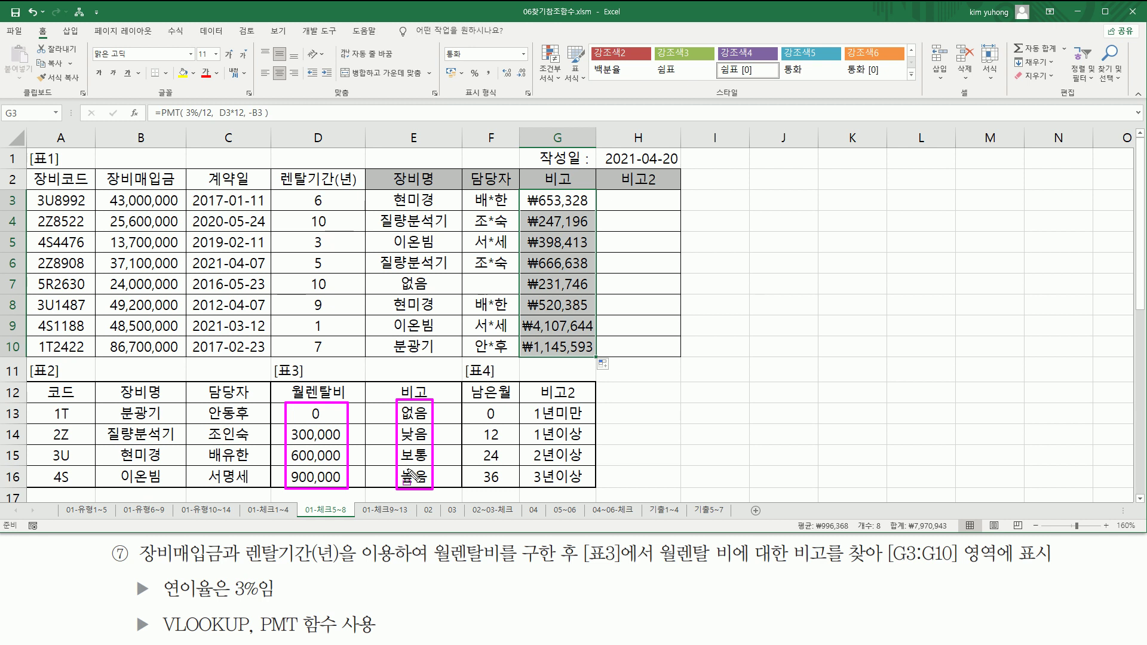
pyautogui.moveTo(528, 191)
pyautogui.mouseDown()
pyautogui.moveTo(544, 288)
pyautogui.moveTo(594, 357)
pyautogui.mouseUp()
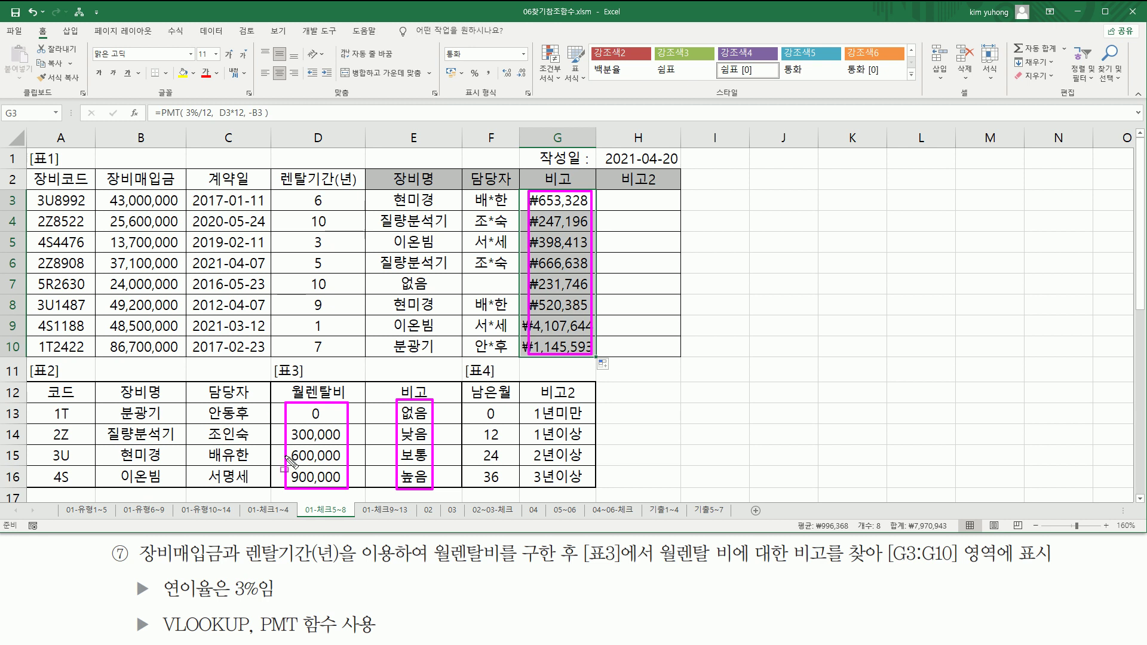
pyautogui.moveTo(404, 406); pyautogui.dragTo(424, 487)
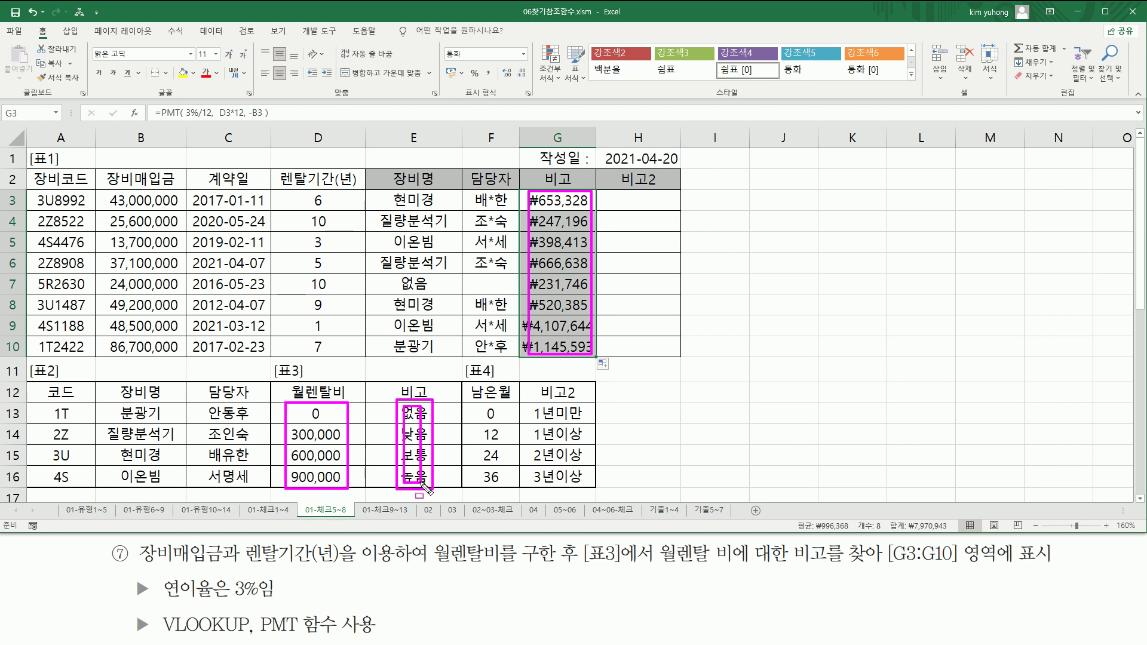
pyautogui.press('Escape')
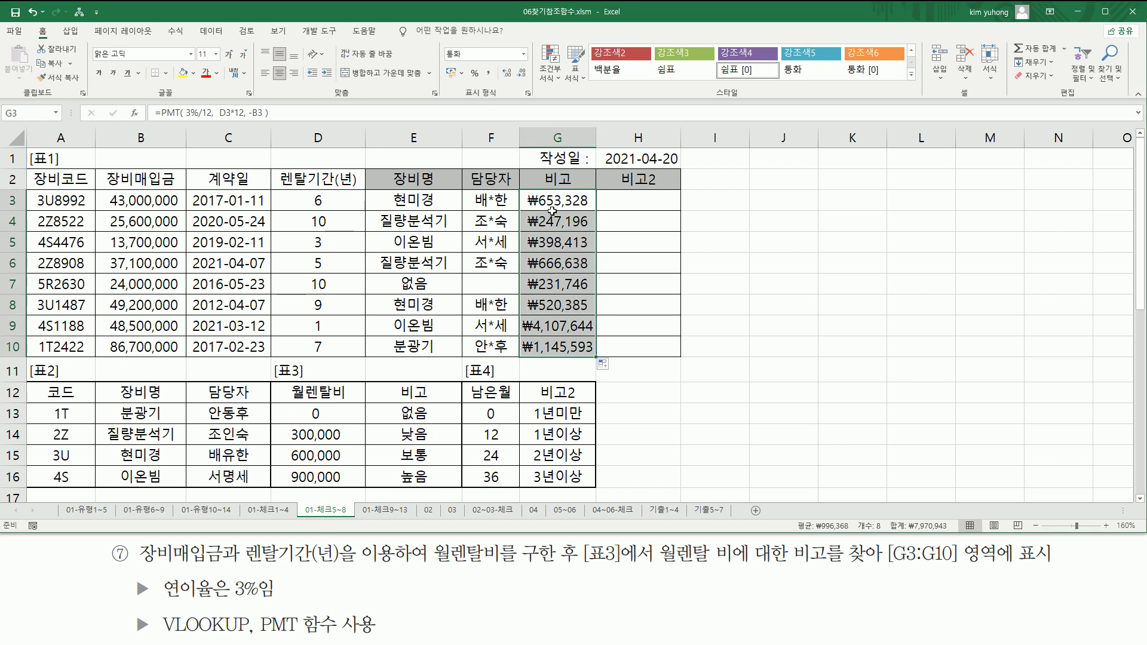
# - Wrap G3's PMT( 3%/12, D3*12, -B3 ) expression in VLOOKUP as its lookup value
pyautogui.click(548, 200)
pyautogui.doubleClick(533, 200)
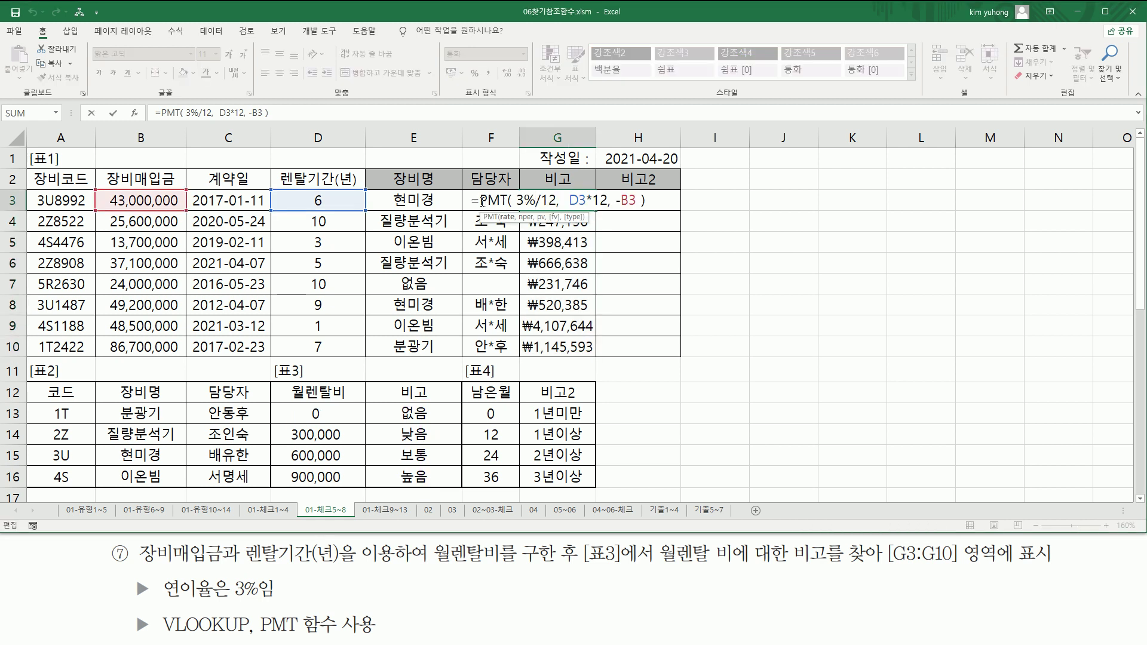
pyautogui.moveTo(481, 200); pyautogui.dragTo(748, 202)
pyautogui.hotkey('ctrl', 'c')
pyautogui.press('Delete')
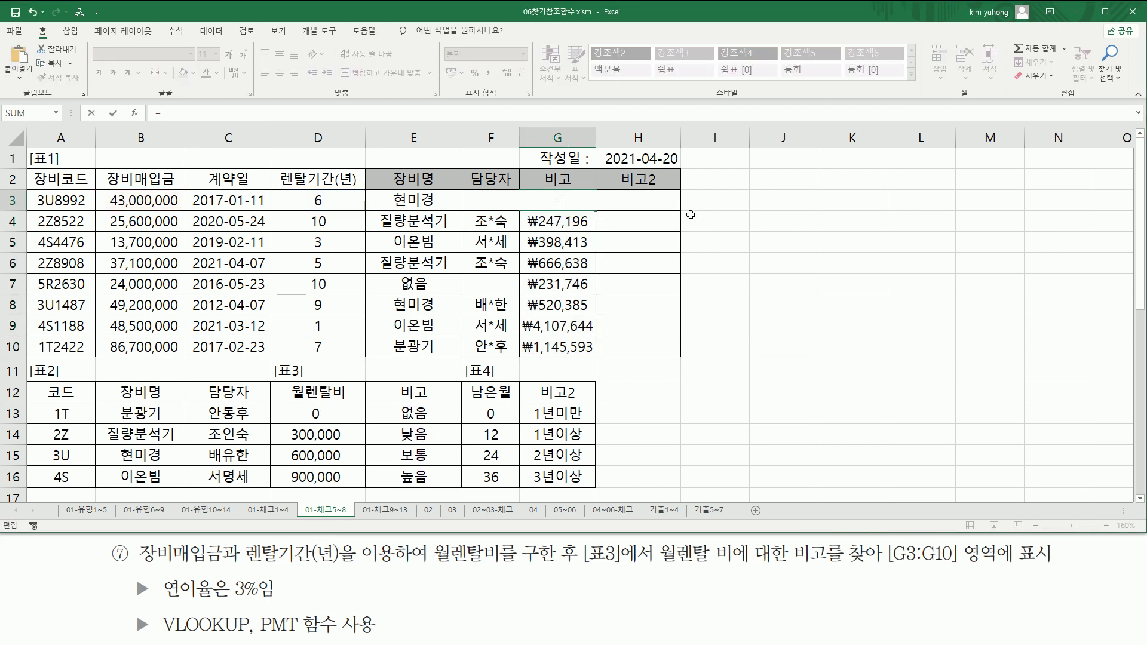
pyautogui.write('vlo')
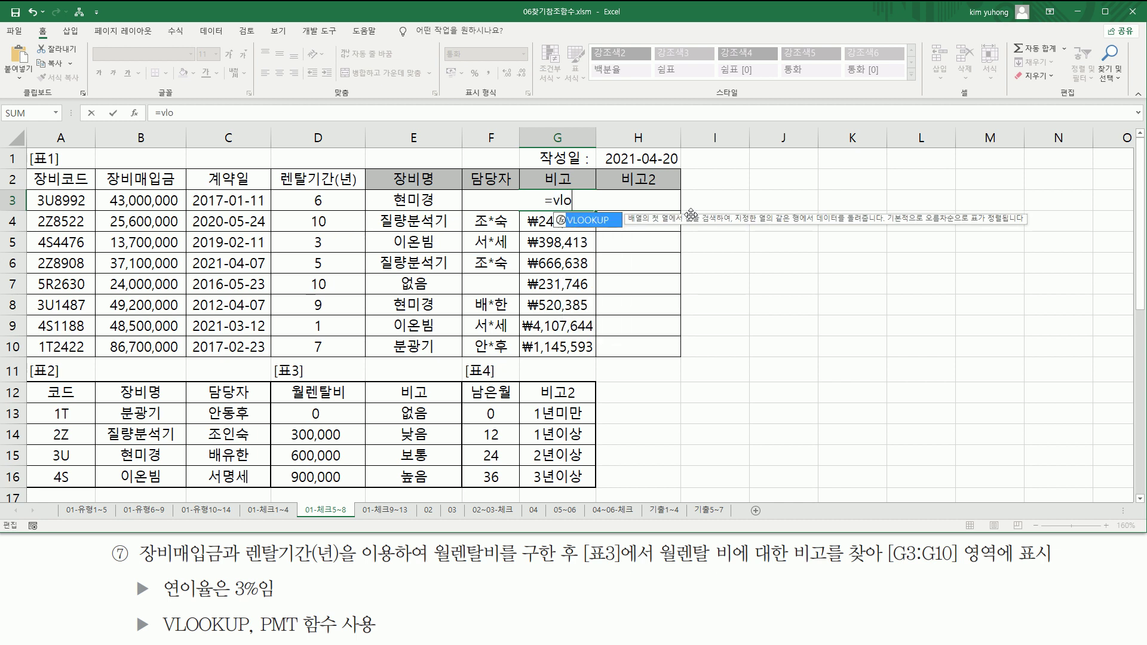
pyautogui.press('Tab')
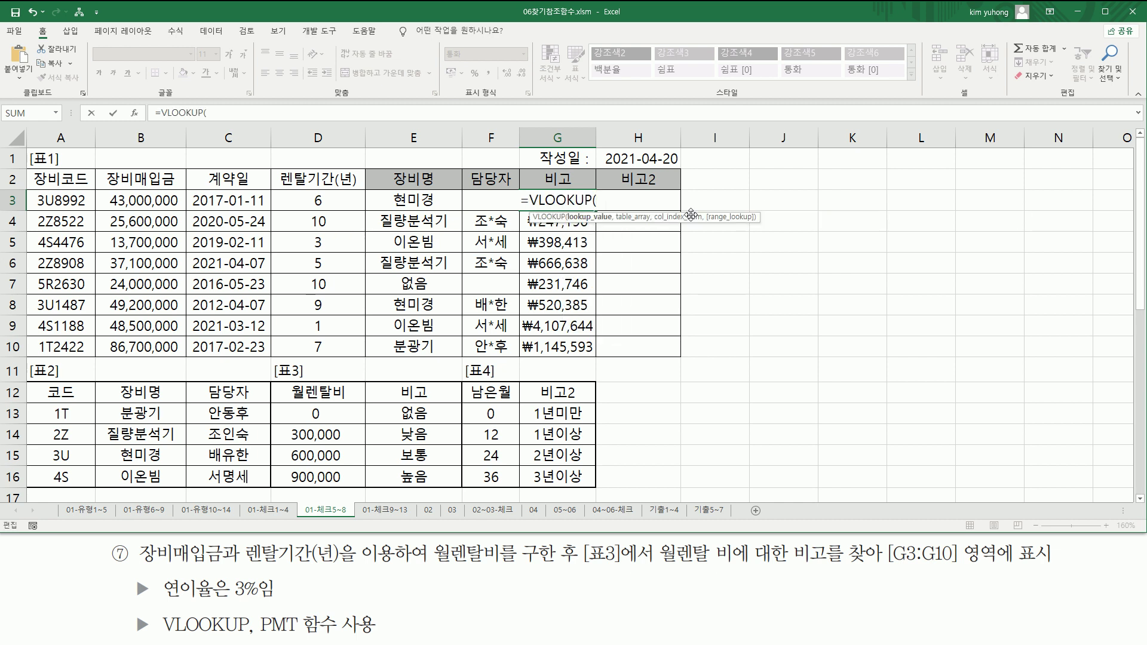
pyautogui.hotkey('ctrl', 'v')
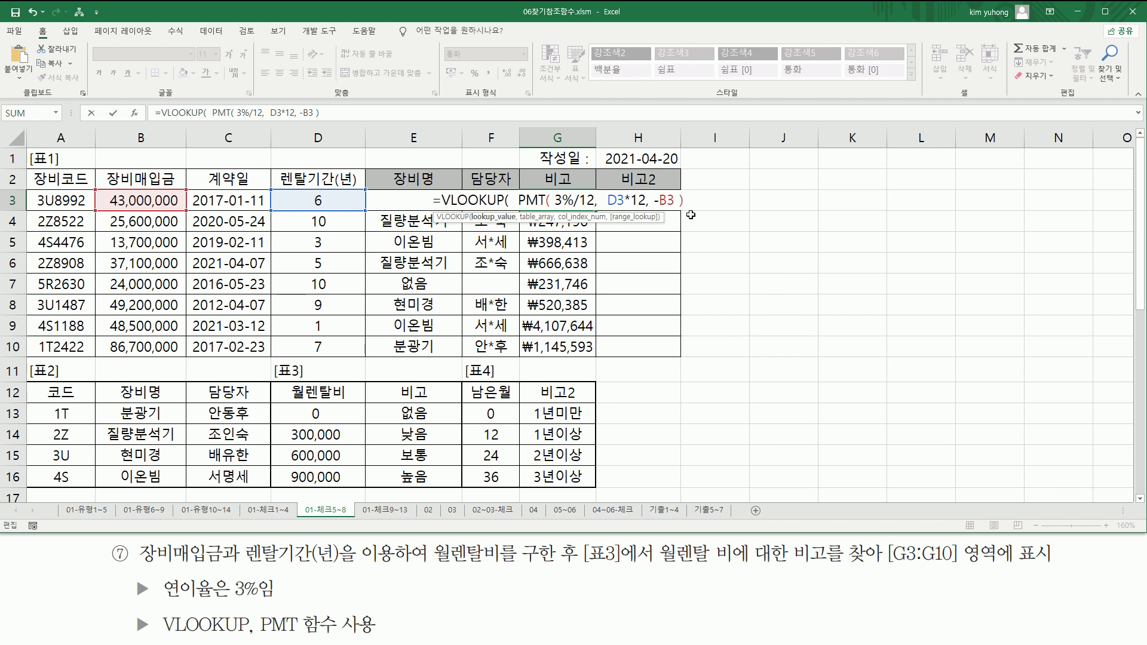
pyautogui.write(',')
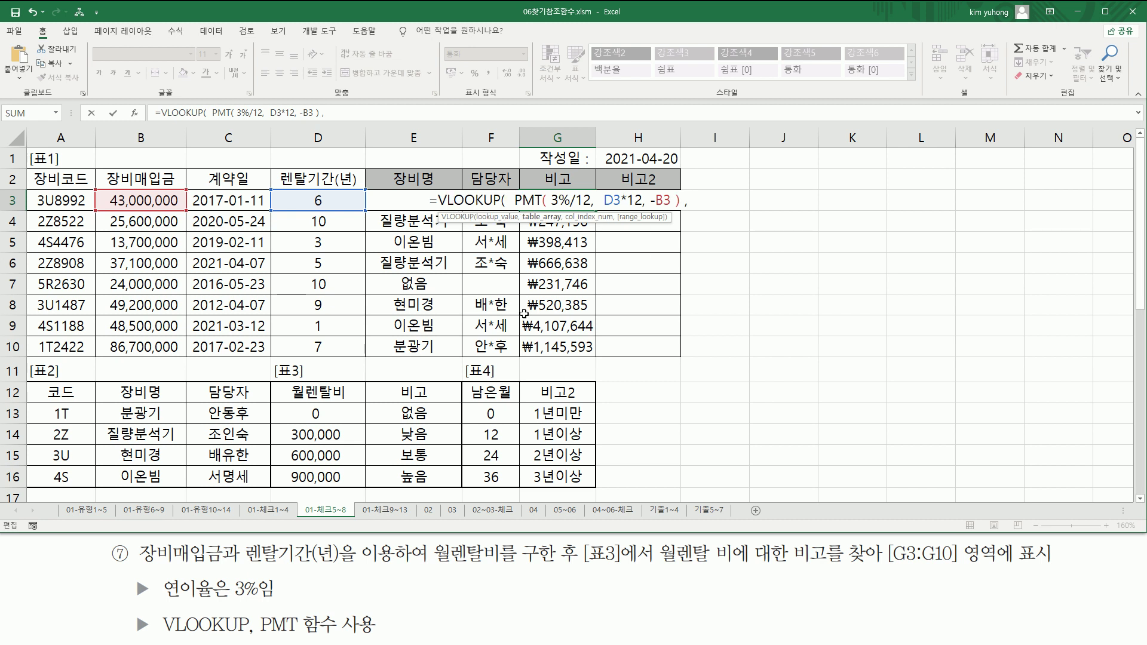
# - Give G3's VLOOKUP the absolute range $D$13:$E$16 from [표3] as its table array
pyautogui.moveTo(323, 420); pyautogui.dragTo(395, 478)
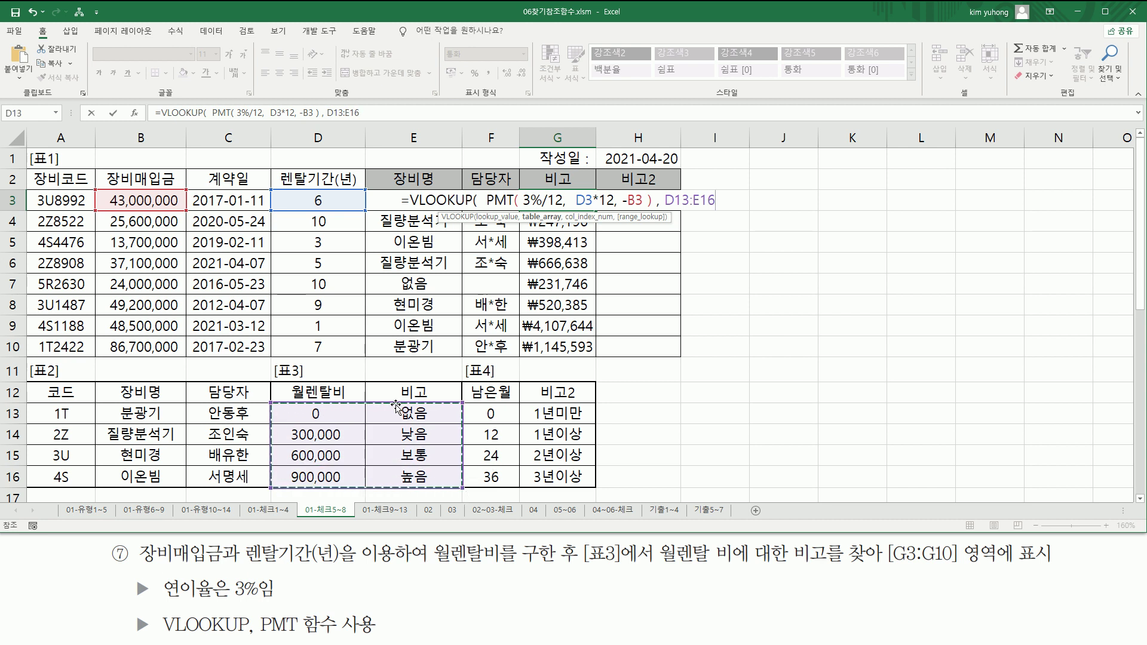
pyautogui.press('F4')
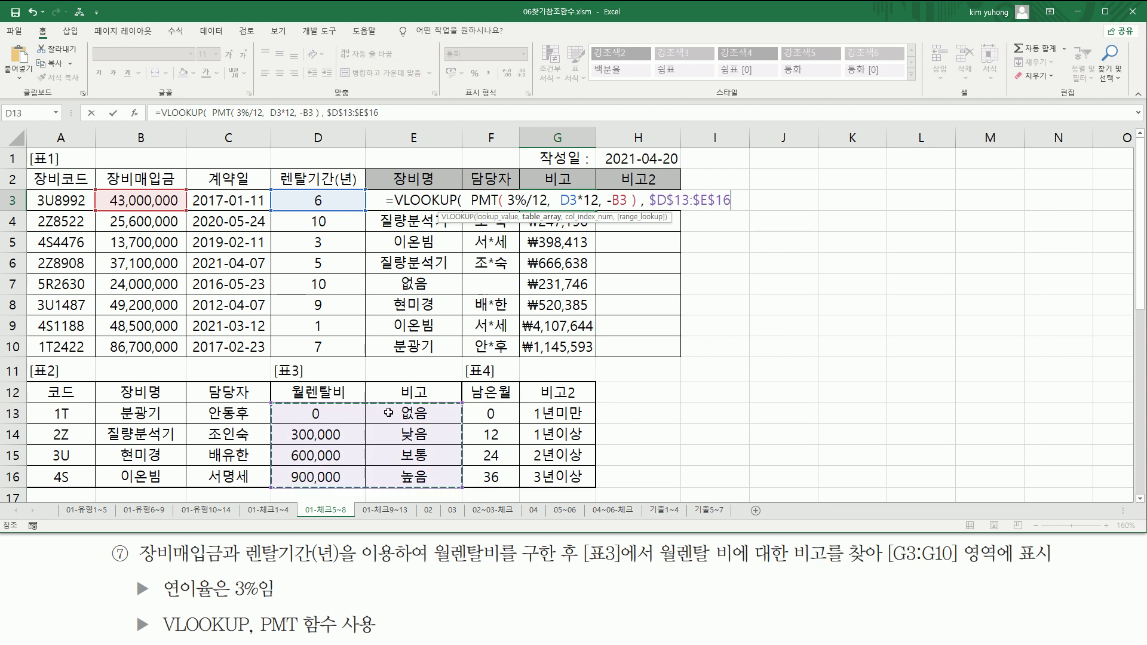
pyautogui.write(',')
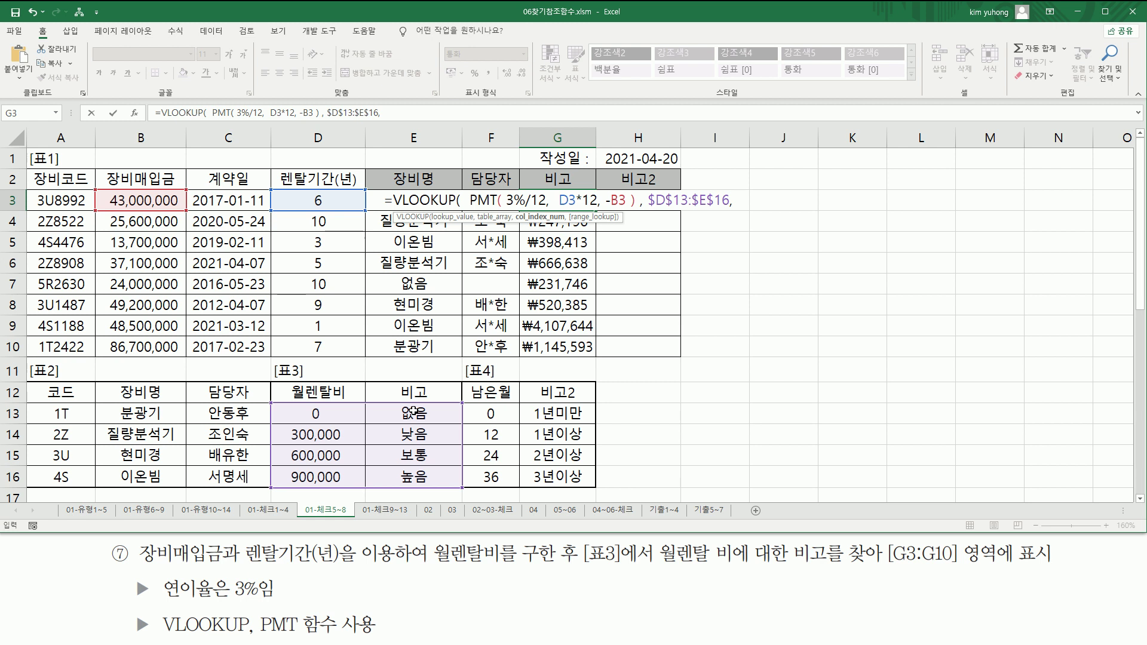
# - Finish G3's VLOOKUP with column index 2 and no range_lookup argument, and fill the formula down through G10
pyautogui.write(' 2 ,')
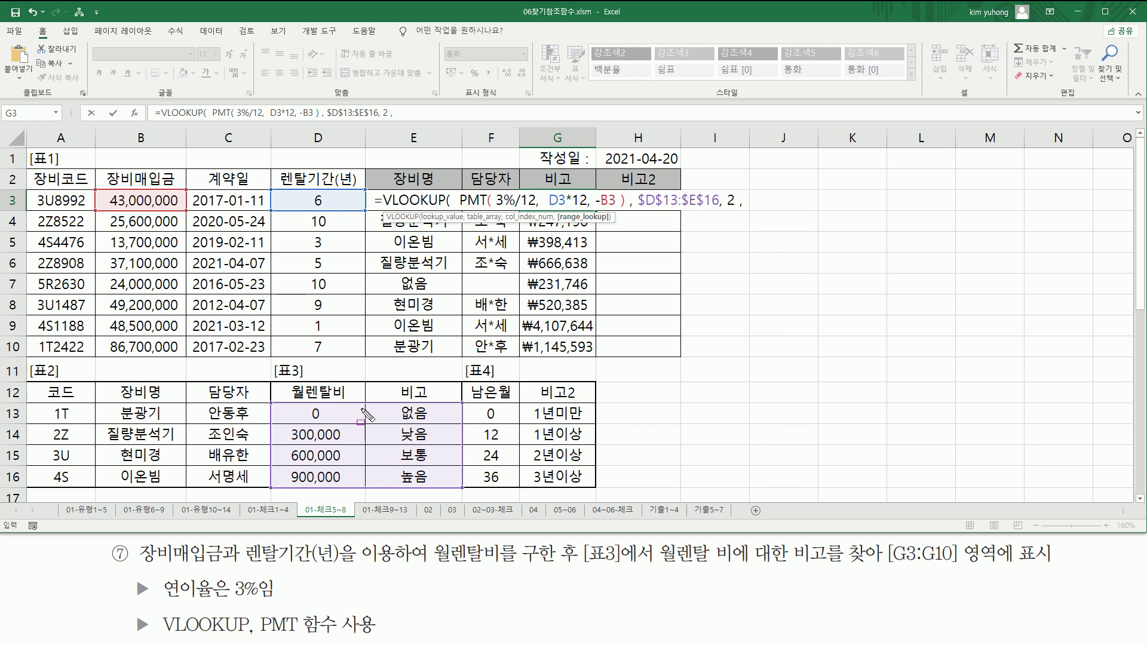
pyautogui.moveTo(538, 271)
pyautogui.mouseDown()
pyautogui.moveTo(589, 272)
pyautogui.moveTo(593, 255)
pyautogui.mouseUp()
pyautogui.moveTo(295, 403)
pyautogui.mouseDown()
pyautogui.moveTo(297, 431)
pyautogui.moveTo(341, 481)
pyautogui.mouseUp()
pyautogui.press('Escape')
pyautogui.press('BackSpace')
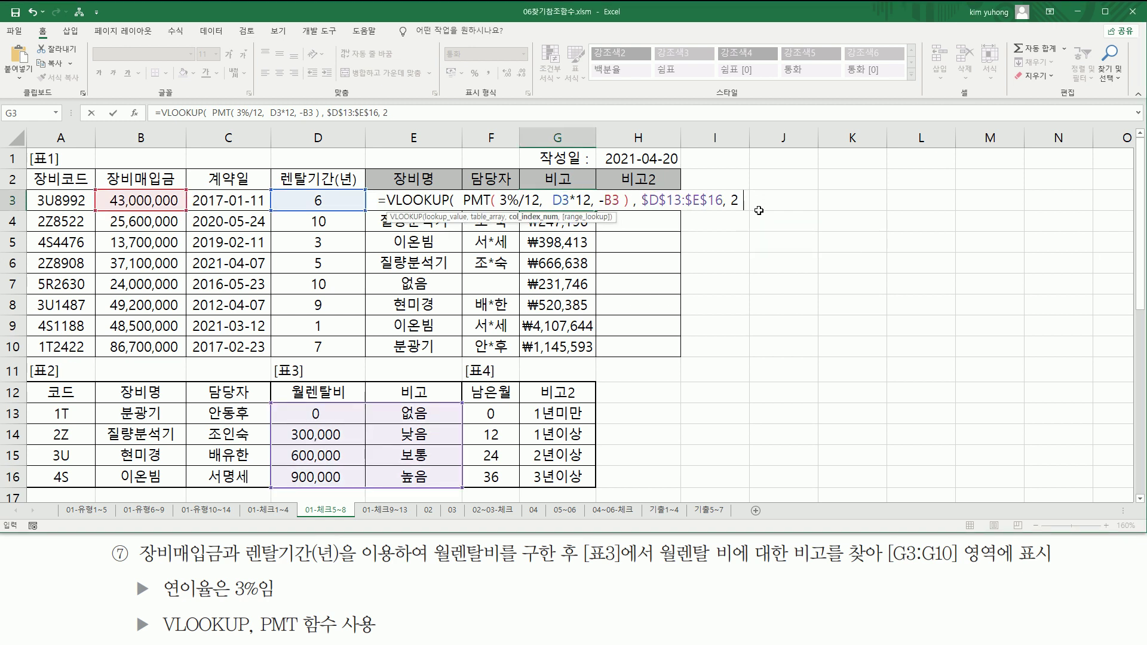
pyautogui.write(')')
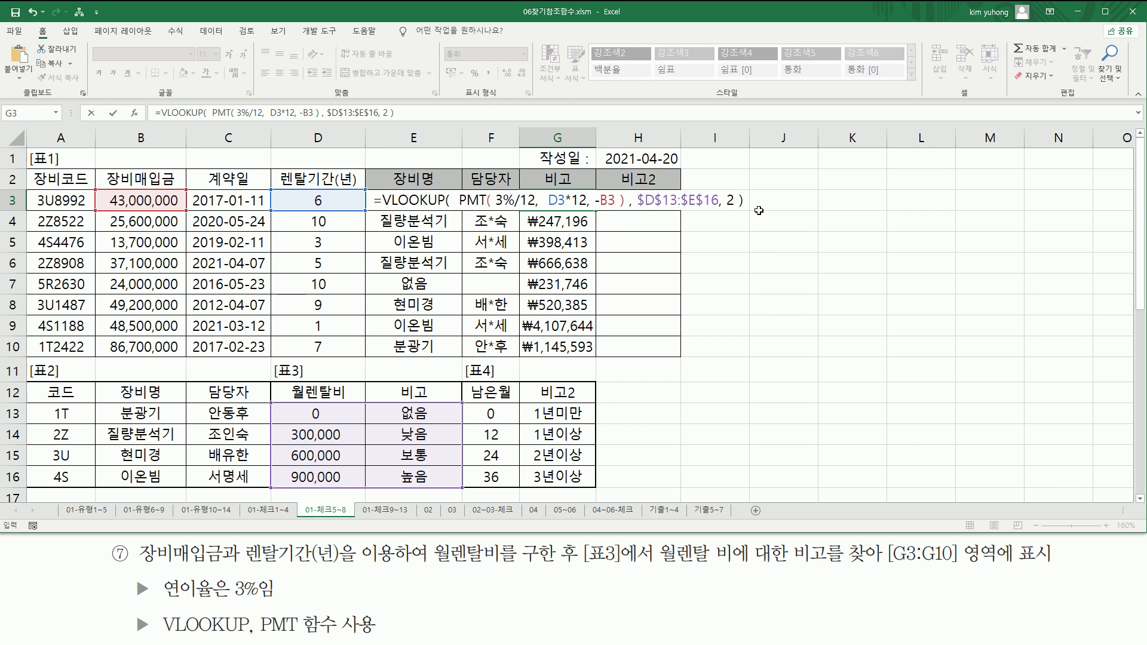
pyautogui.press('Return')
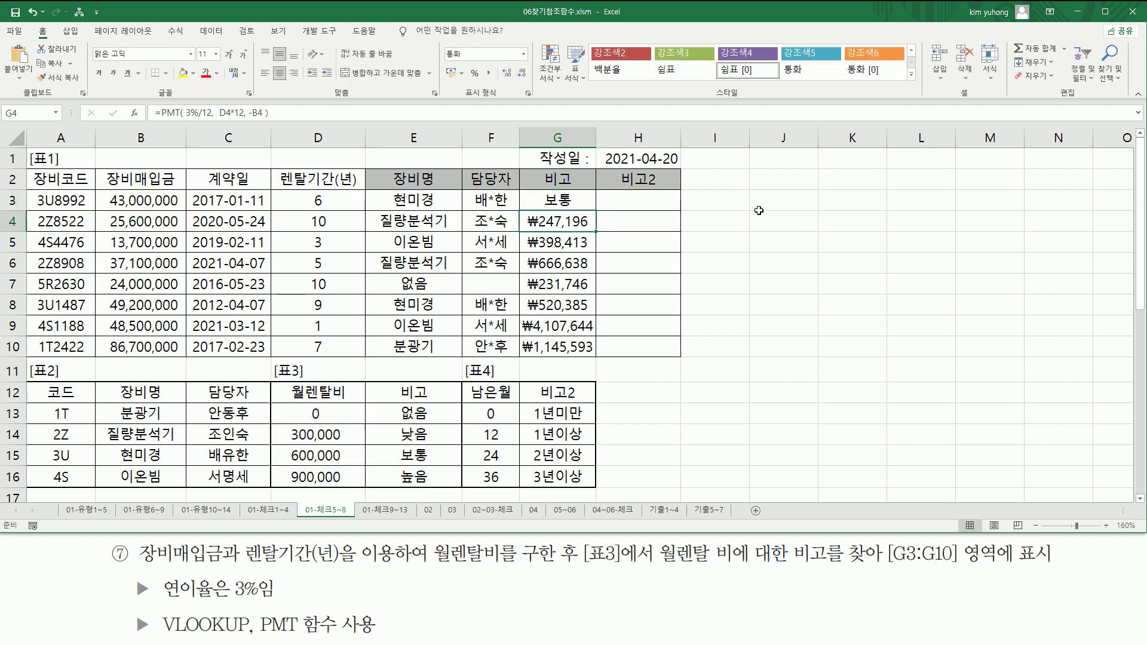
pyautogui.click(580, 206)
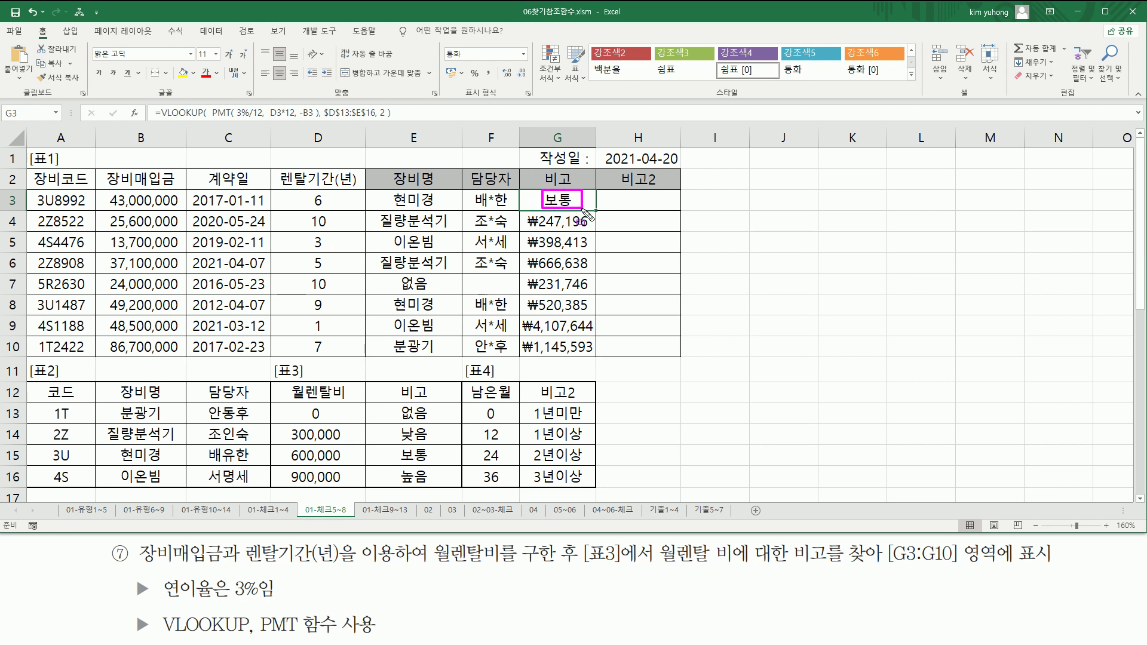
pyautogui.moveTo(596, 211); pyautogui.dragTo(554, 336)
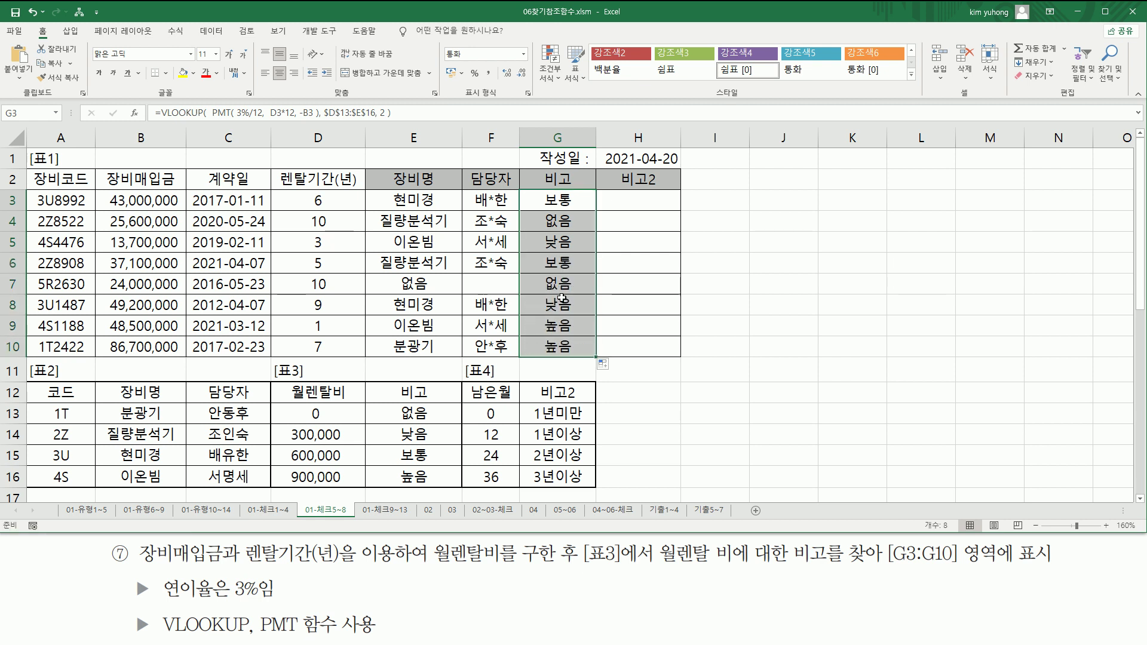
# - Copy G3's complete formula and paste it as plain text, preceded by an apostrophe, into H12
pyautogui.click(573, 199)
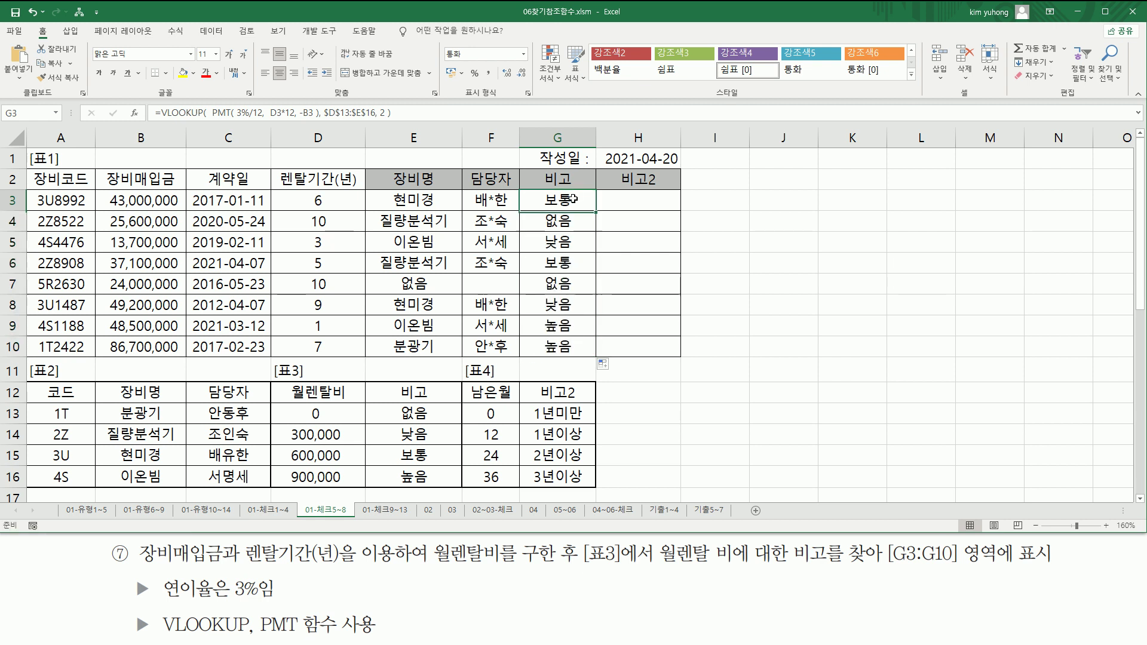
pyautogui.moveTo(417, 113); pyautogui.dragTo(155, 114)
pyautogui.hotkey('ctrl', 'c')
pyautogui.press('Escape')
pyautogui.click(617, 392)
pyautogui.write("'")
pyautogui.hotkey('ctrl', 'v')
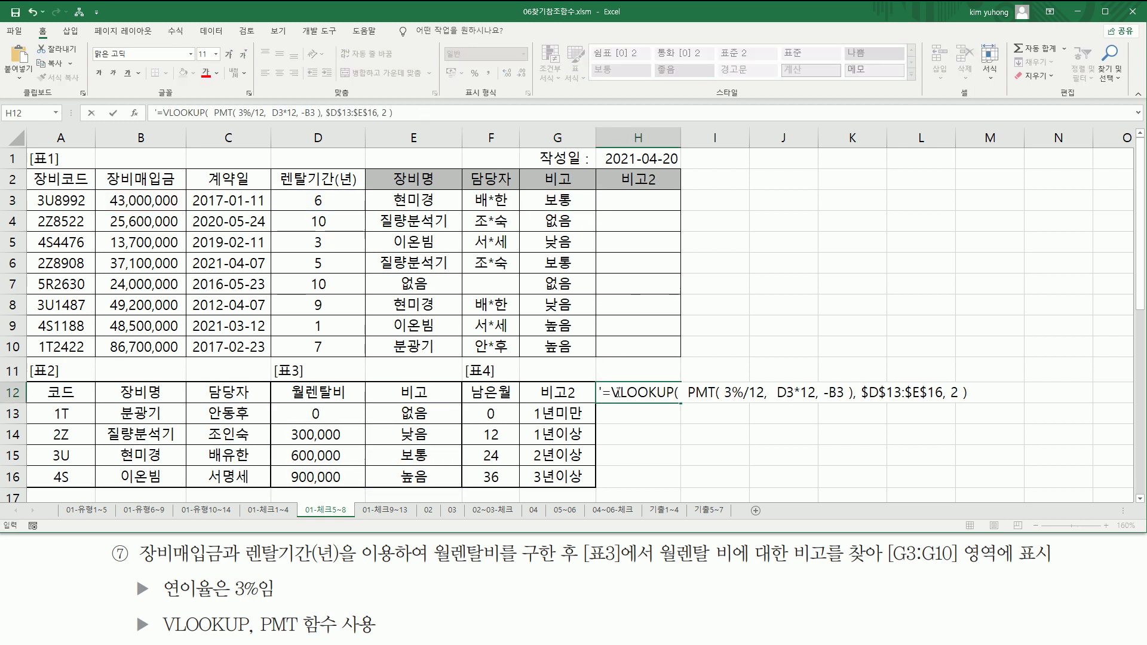
pyautogui.click(920, 434)
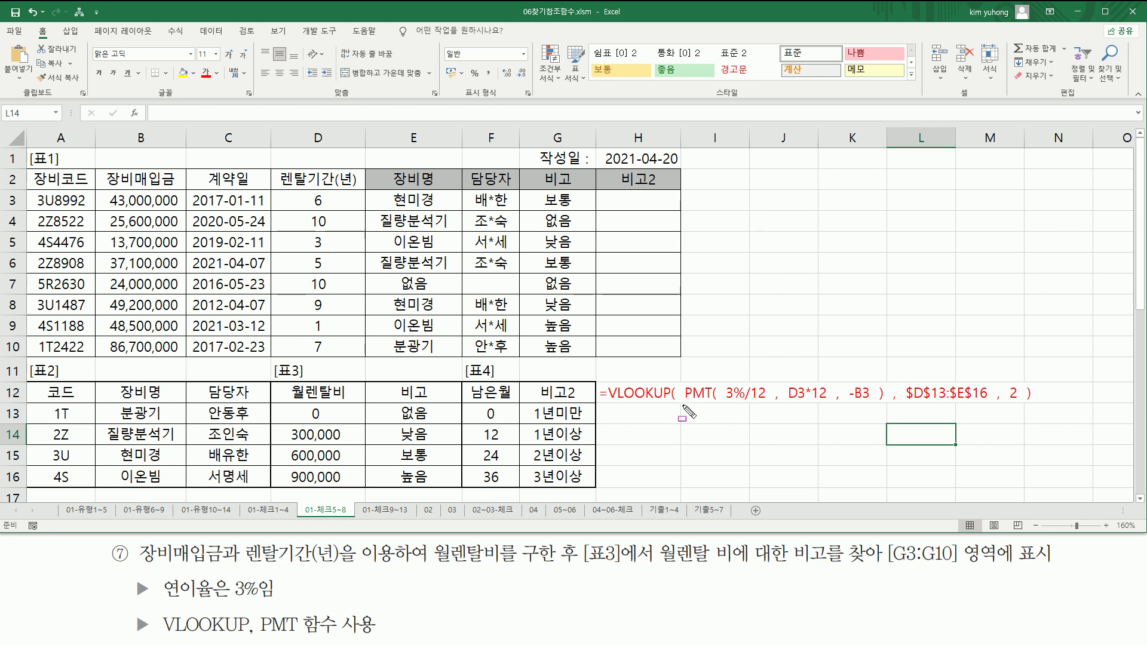
# - Review the formula text in H12, checking its PMT arguments, lookup range and column index against the task conditions and source tables
pyautogui.moveTo(682, 369); pyautogui.dragTo(887, 422)
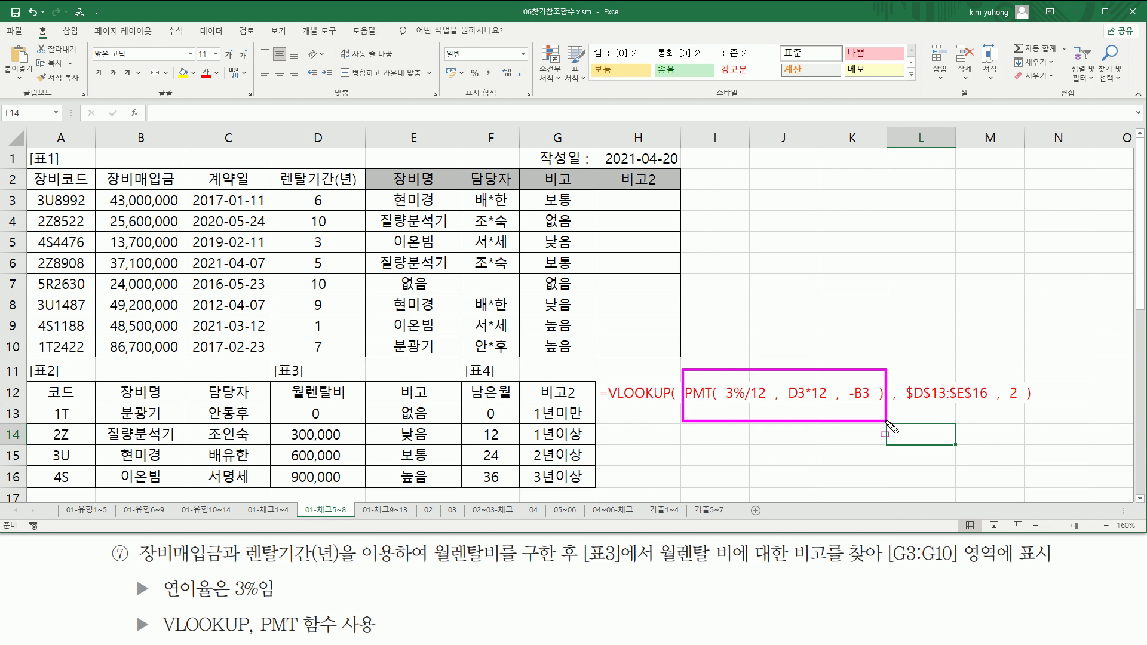
pyautogui.moveTo(724, 403); pyautogui.dragTo(762, 404)
pyautogui.moveTo(164, 597); pyautogui.dragTo(254, 597)
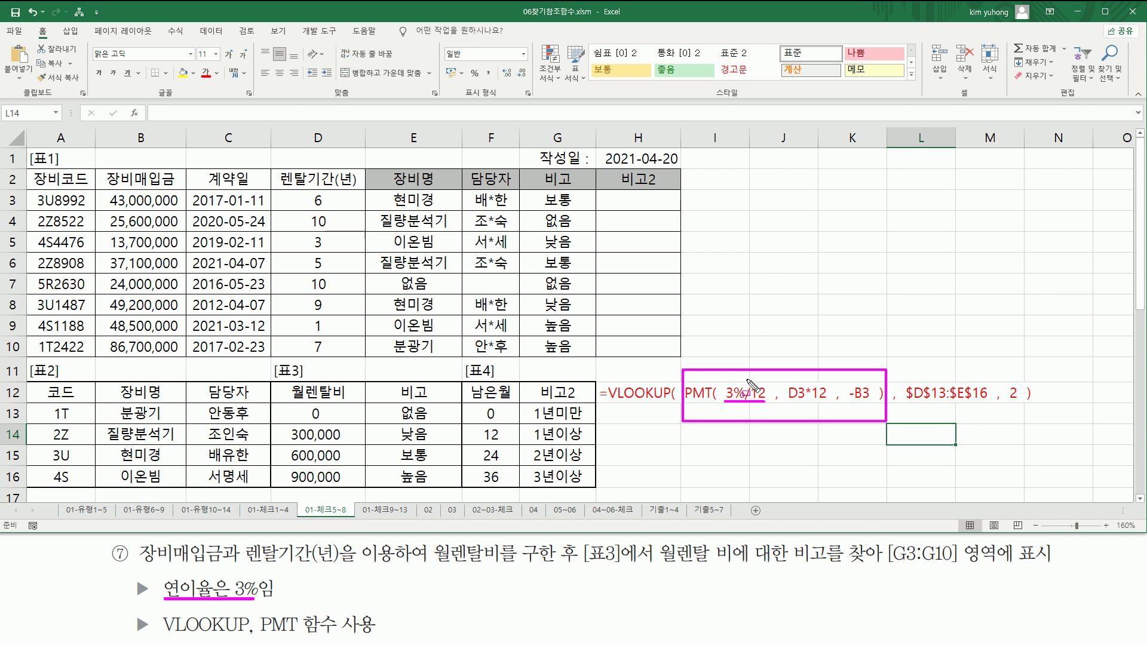
pyautogui.moveTo(753, 402); pyautogui.dragTo(830, 402)
pyautogui.moveTo(311, 192)
pyautogui.mouseDown()
pyautogui.moveTo(331, 208)
pyautogui.moveTo(327, 227)
pyautogui.moveTo(333, 213)
pyautogui.mouseUp()
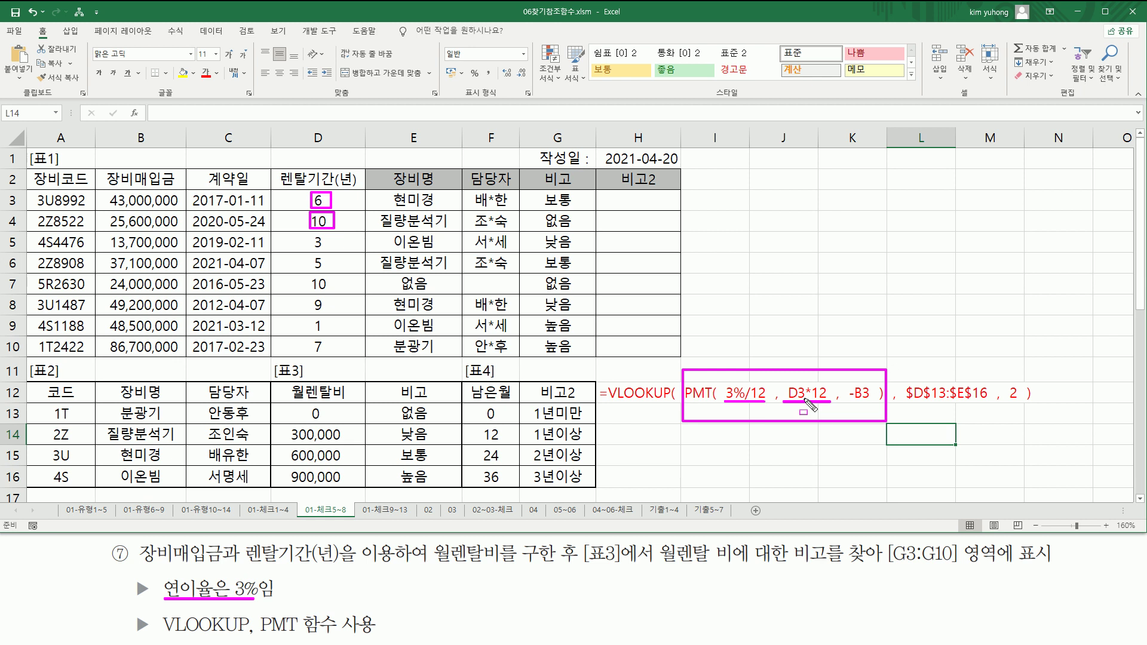
pyautogui.moveTo(848, 402); pyautogui.dragTo(875, 402)
pyautogui.press('Delete')
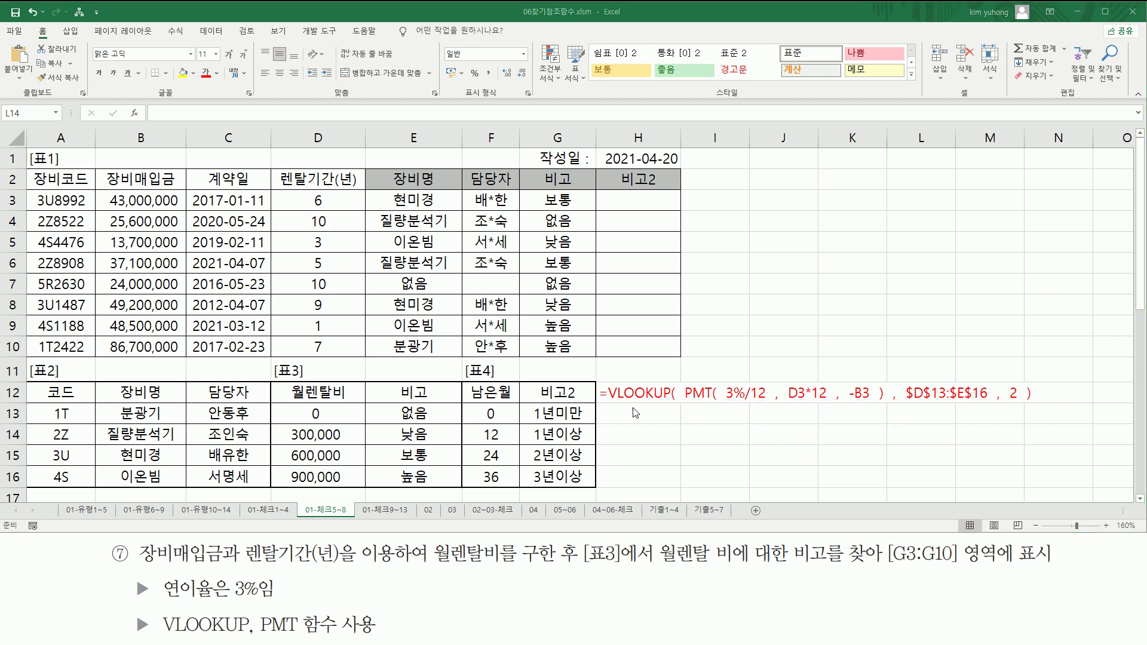
pyautogui.moveTo(679, 372)
pyautogui.mouseDown()
pyautogui.moveTo(697, 411)
pyautogui.moveTo(889, 417)
pyautogui.moveTo(986, 404)
pyautogui.moveTo(1006, 395)
pyautogui.moveTo(1008, 375)
pyautogui.mouseUp()
pyautogui.moveTo(404, 402)
pyautogui.mouseDown()
pyautogui.moveTo(404, 472)
pyautogui.moveTo(431, 485)
pyautogui.moveTo(431, 401)
pyautogui.mouseUp()
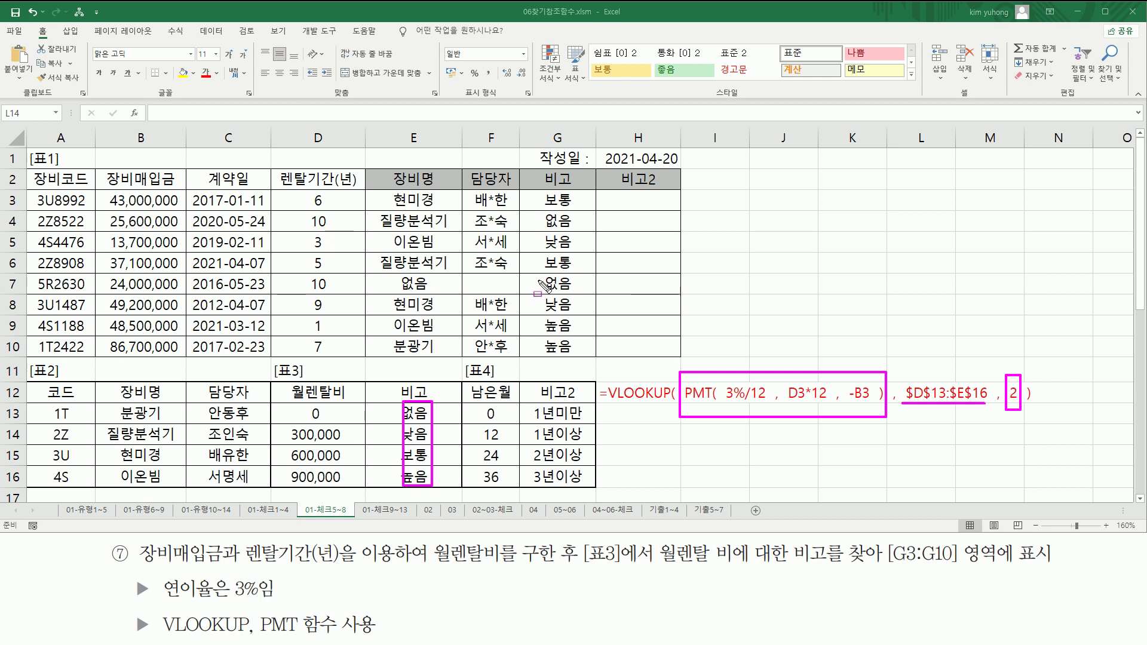
pyautogui.press('Escape')
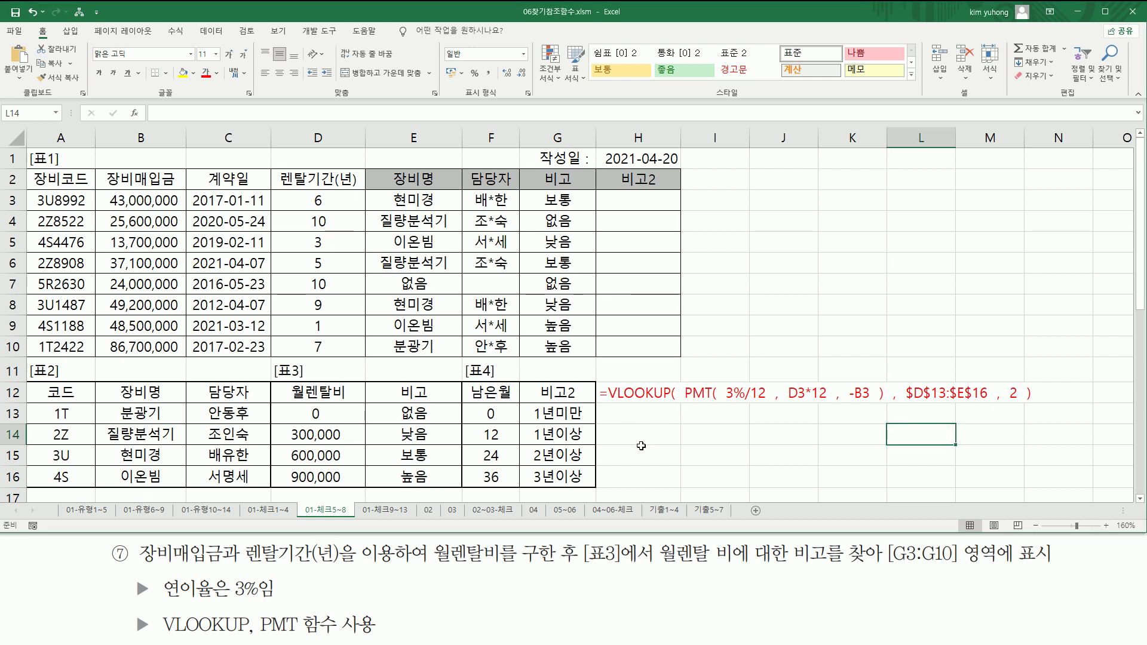
pyautogui.click(641, 450)
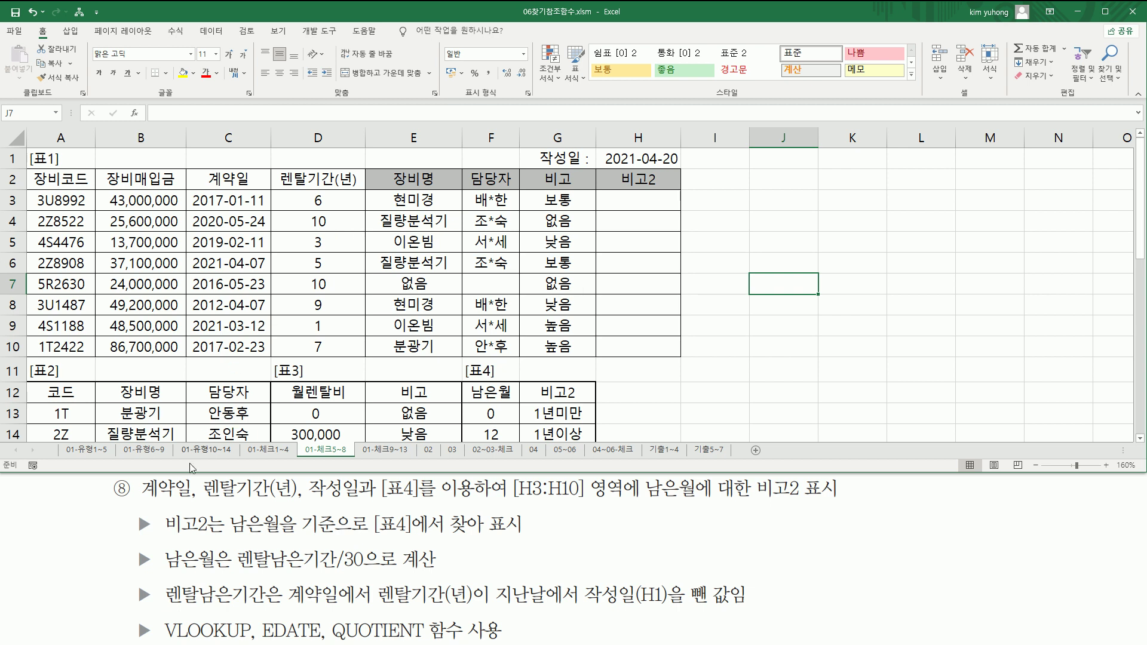
# - Review what task ⑧ requires for H3:H10, locating the 계약일, 렌탈기간(년), 작성일 and [표4] data it uses
pyautogui.moveTo(139, 497)
pyautogui.mouseDown()
pyautogui.moveTo(588, 503)
pyautogui.moveTo(587, 478)
pyautogui.mouseUp()
pyautogui.moveTo(646, 502); pyautogui.dragTo(842, 503)
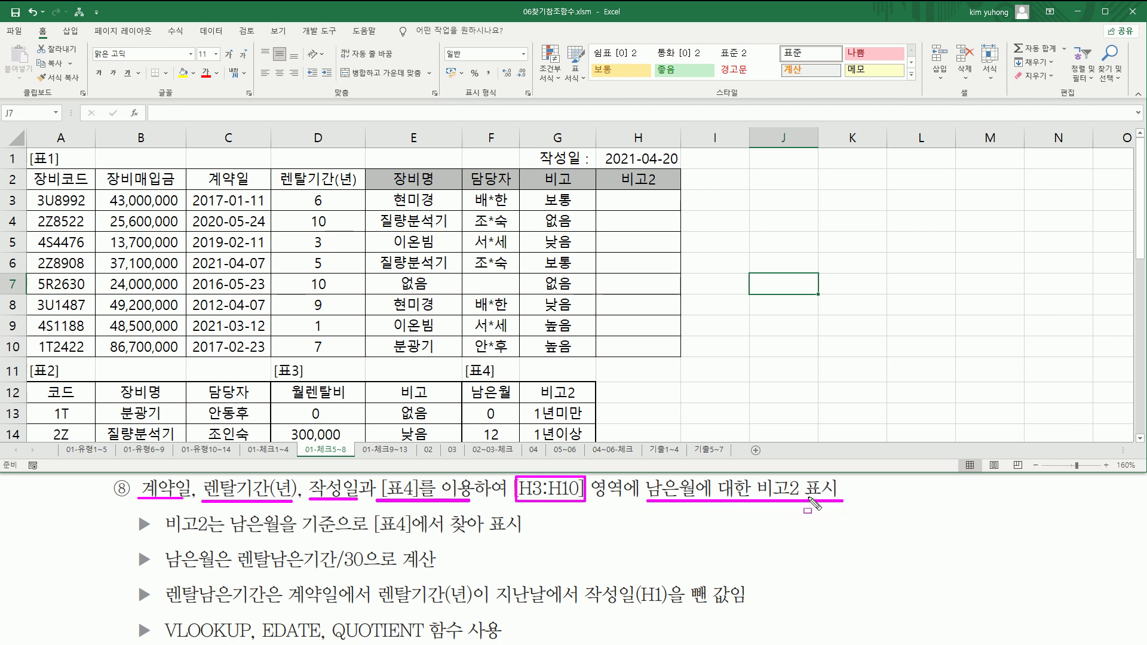
pyautogui.moveTo(753, 478); pyautogui.dragTo(808, 506)
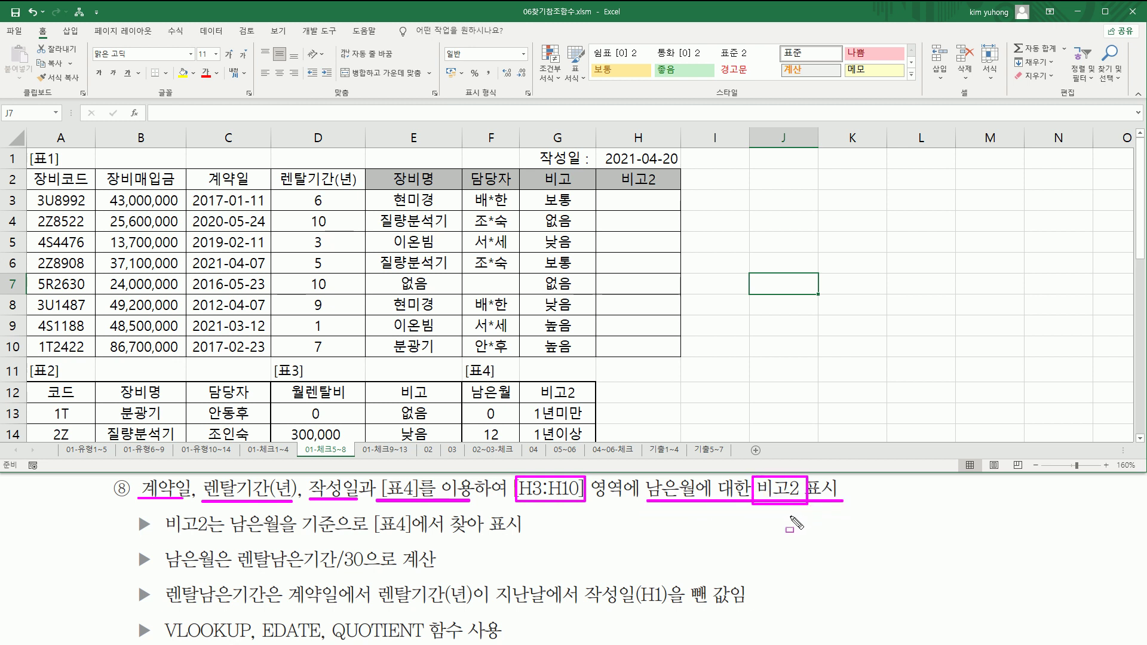
pyautogui.moveTo(194, 190); pyautogui.dragTo(263, 342)
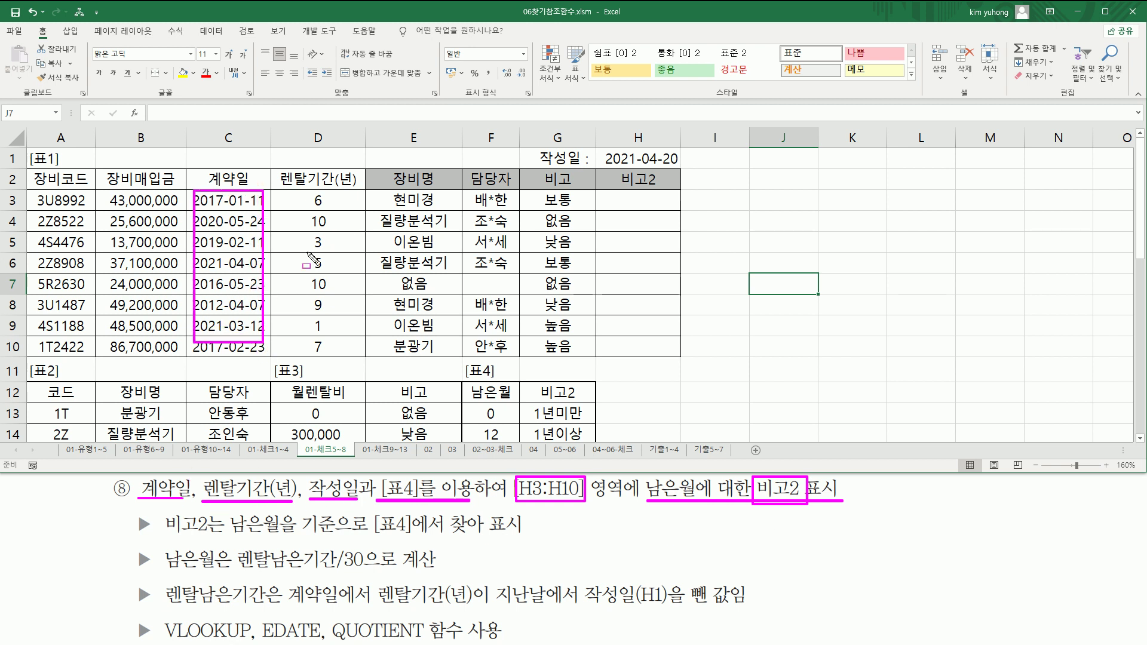
pyautogui.moveTo(305, 192); pyautogui.dragTo(337, 357)
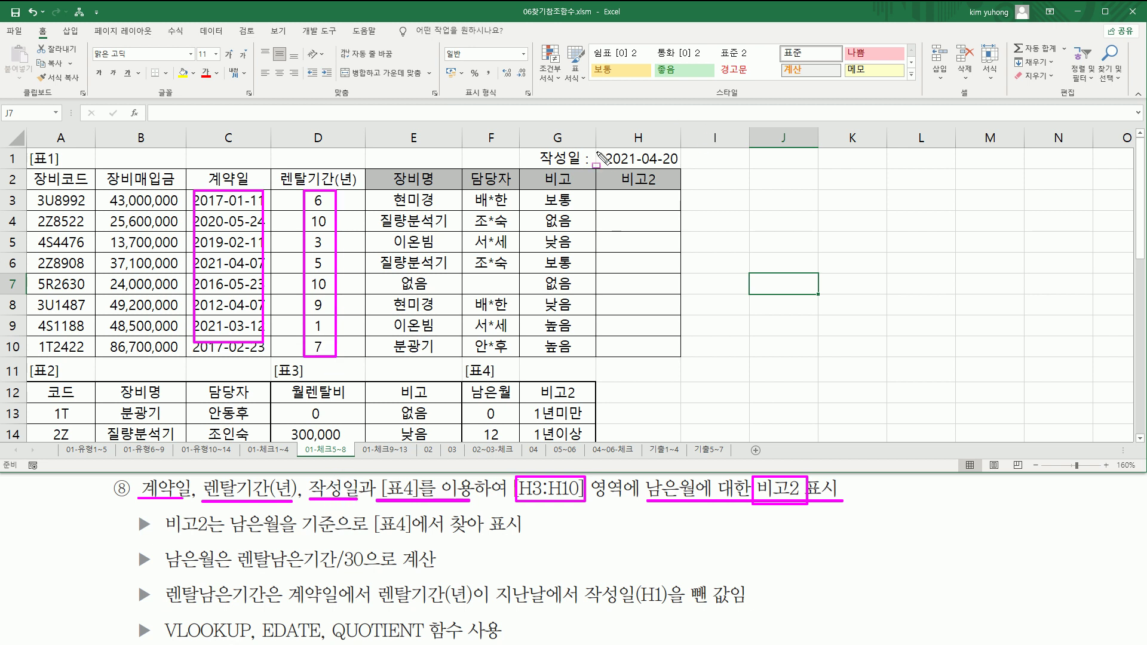
pyautogui.moveTo(602, 150); pyautogui.dragTo(687, 173)
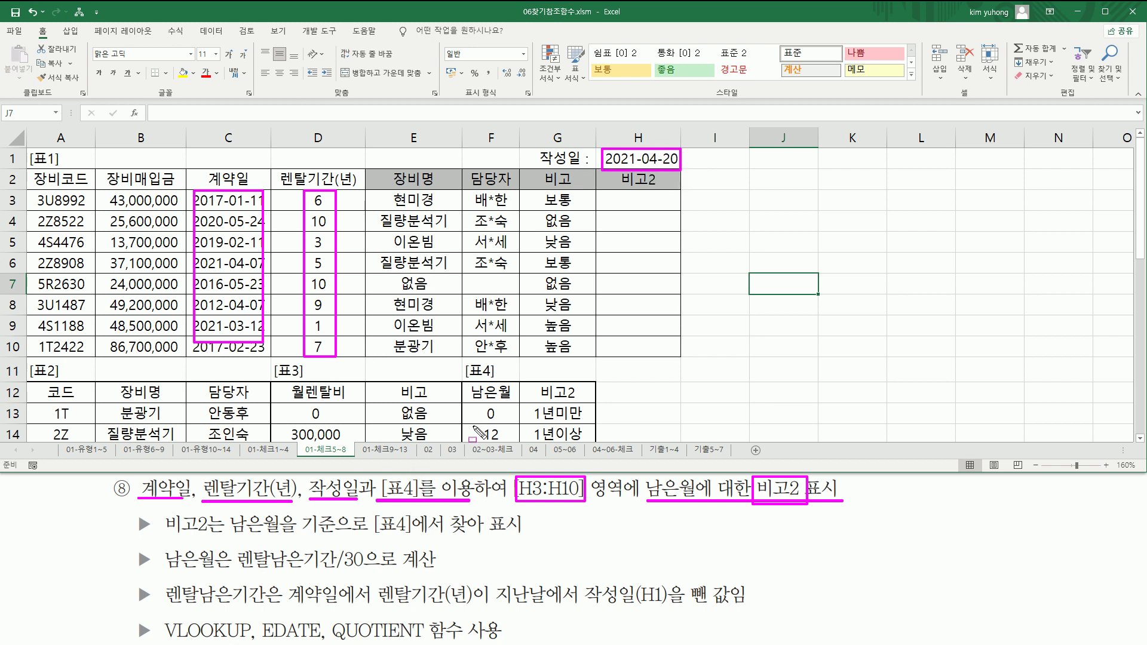
pyautogui.moveTo(467, 405)
pyautogui.mouseDown()
pyautogui.moveTo(469, 421)
pyautogui.moveTo(592, 445)
pyautogui.mouseUp()
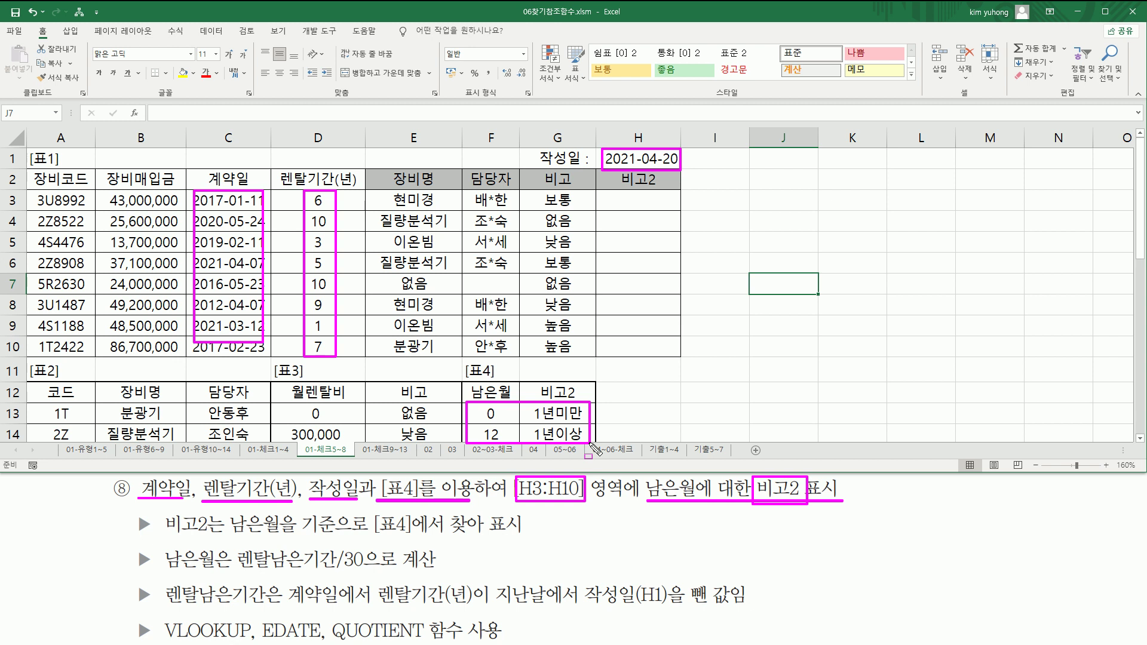
pyautogui.moveTo(615, 199); pyautogui.dragTo(661, 356)
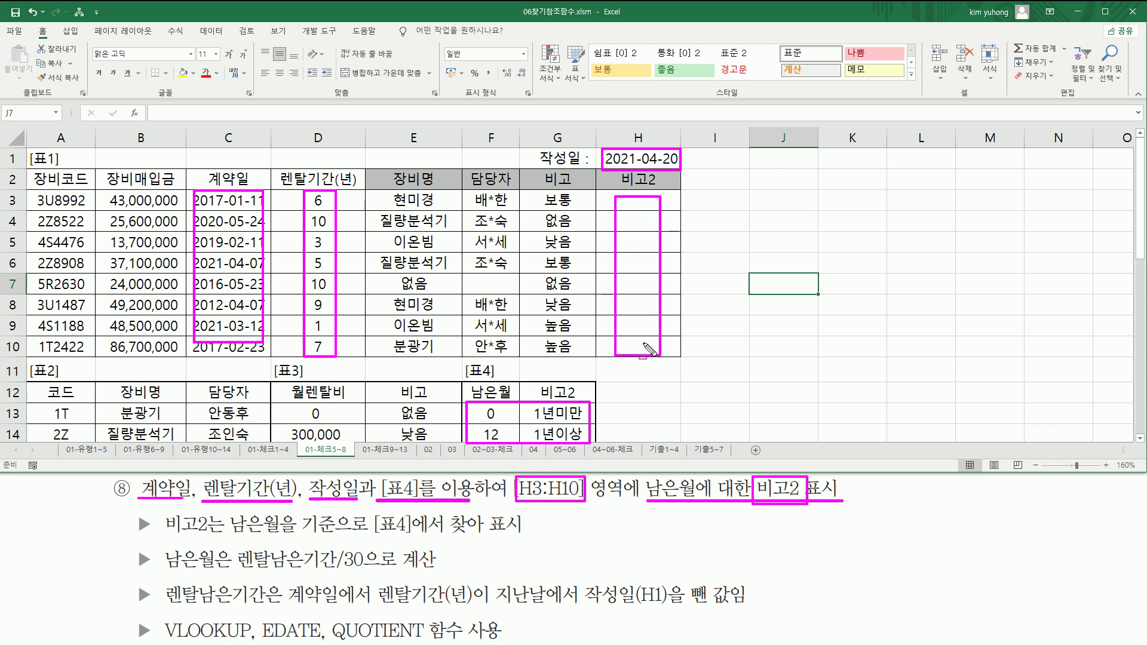
# - Examine the conditions for 남은월 and 렌탈남은기간, relating them to C3, D3 and the EDATE function
pyautogui.moveTo(162, 534); pyautogui.dragTo(310, 539)
pyautogui.moveTo(385, 537); pyautogui.dragTo(526, 538)
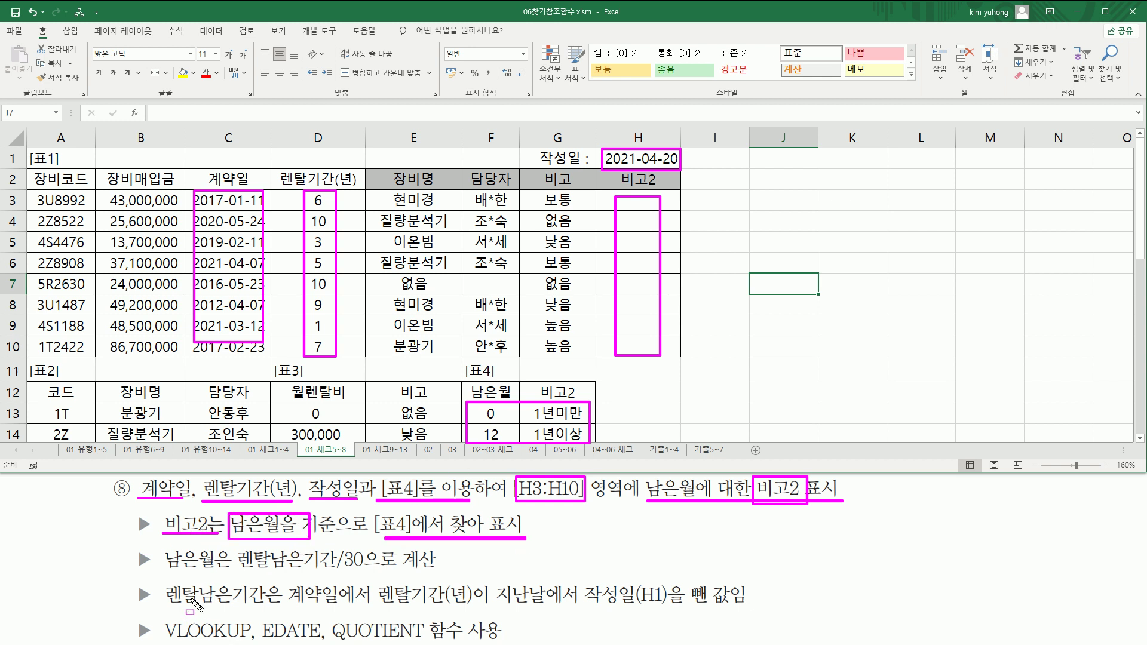
pyautogui.moveTo(168, 575)
pyautogui.mouseDown()
pyautogui.moveTo(232, 576)
pyautogui.moveTo(232, 545)
pyautogui.moveTo(352, 574)
pyautogui.mouseUp()
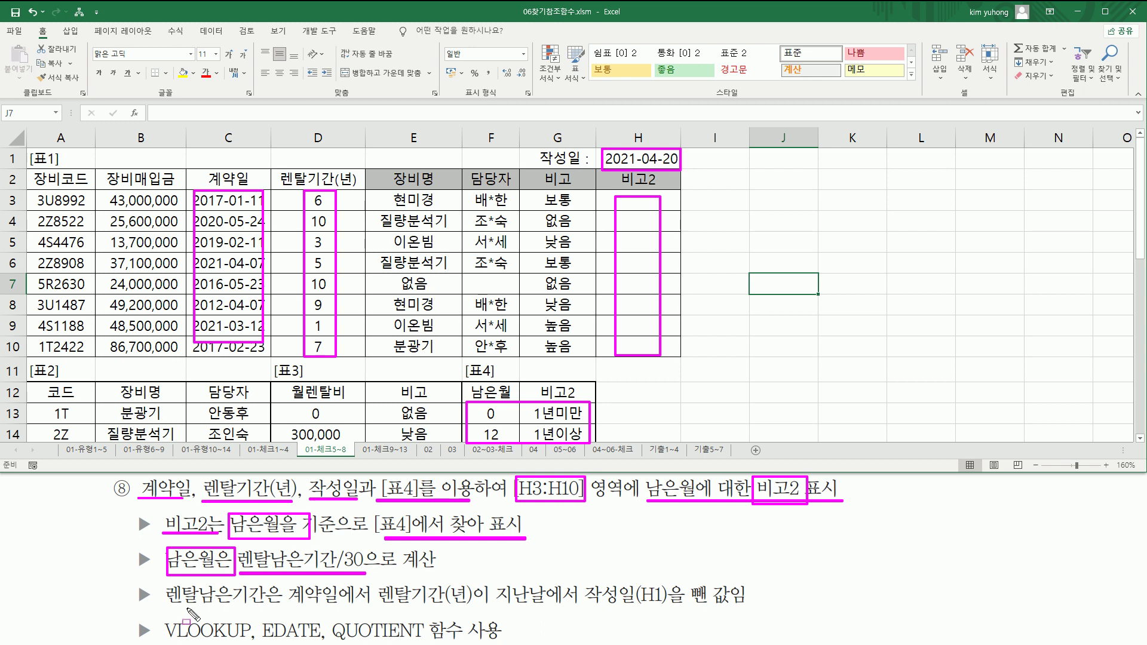
pyautogui.moveTo(160, 607)
pyautogui.mouseDown()
pyautogui.moveTo(577, 610)
pyautogui.moveTo(633, 575)
pyautogui.moveTo(732, 582)
pyautogui.moveTo(730, 615)
pyautogui.mouseUp()
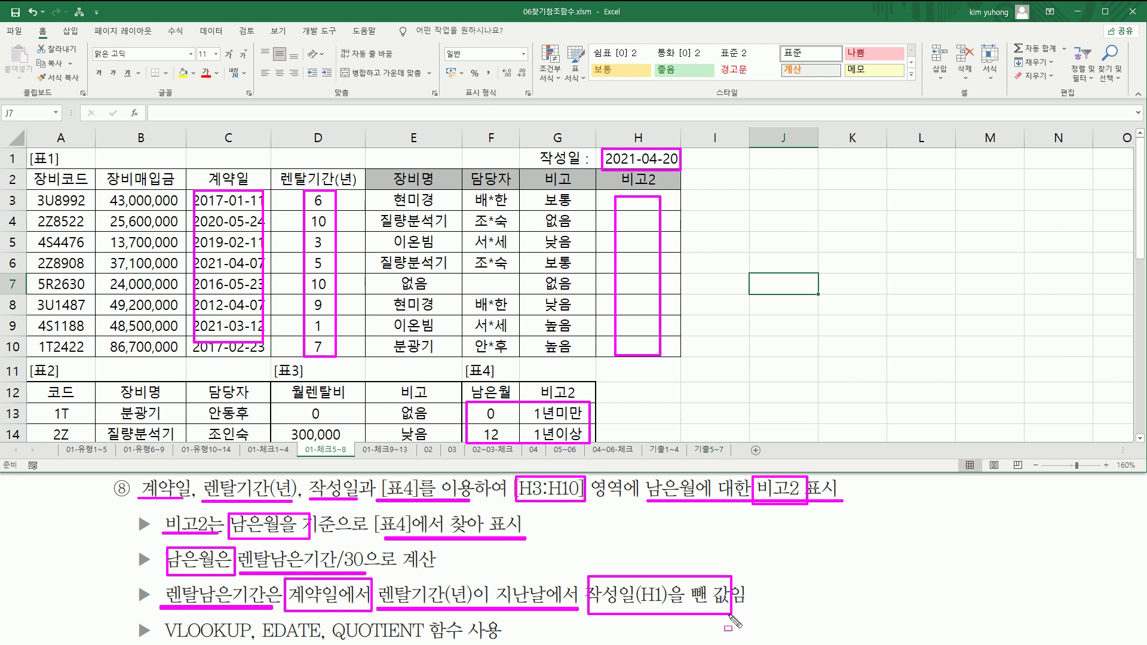
pyautogui.moveTo(195, 209); pyautogui.dragTo(257, 209)
pyautogui.moveTo(306, 207); pyautogui.dragTo(329, 207)
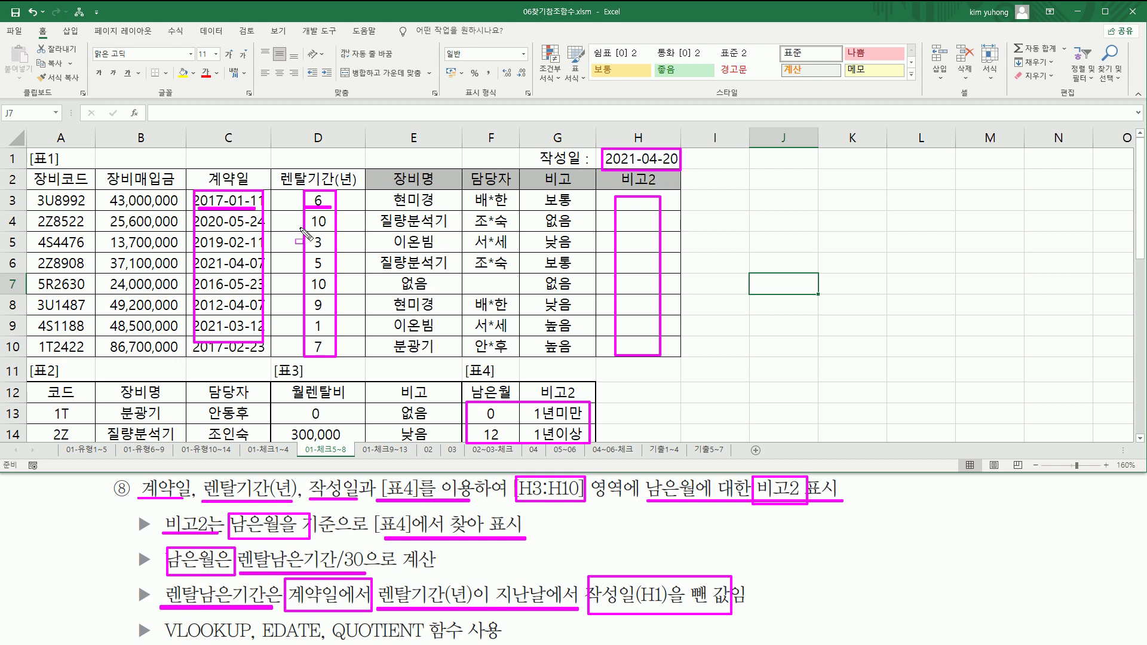
pyautogui.moveTo(259, 618); pyautogui.dragTo(324, 643)
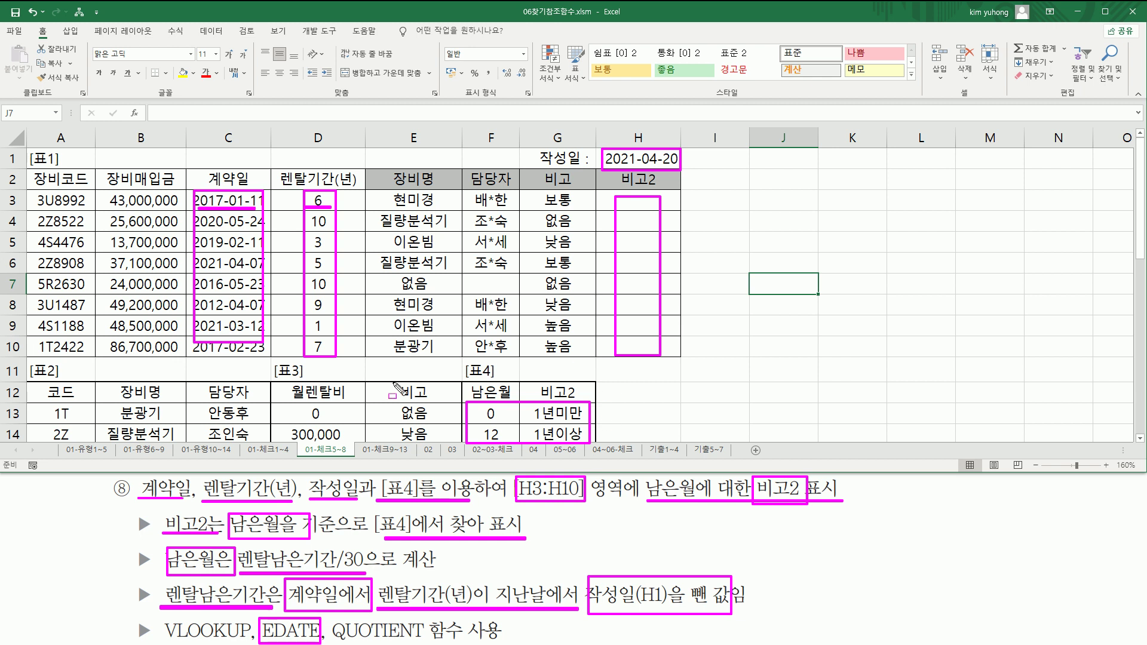
pyautogui.press('Escape')
# - Start an EDATE formula in H3 with the contract date C3 as its start date
pyautogui.click(651, 192)
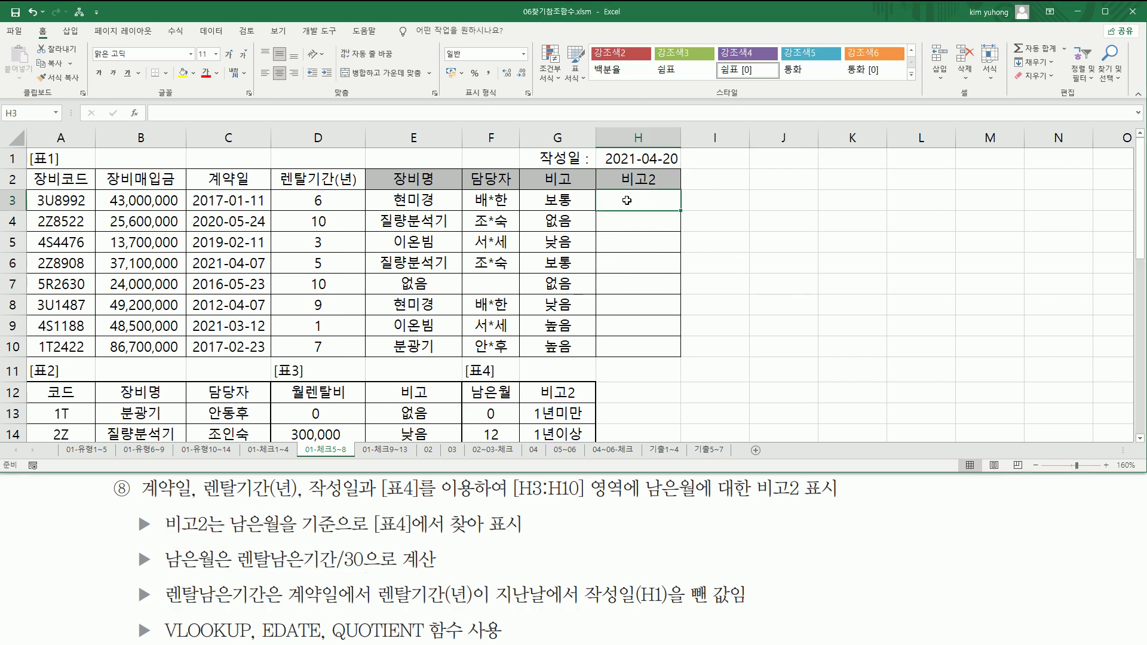
pyautogui.write('=EDATE(')
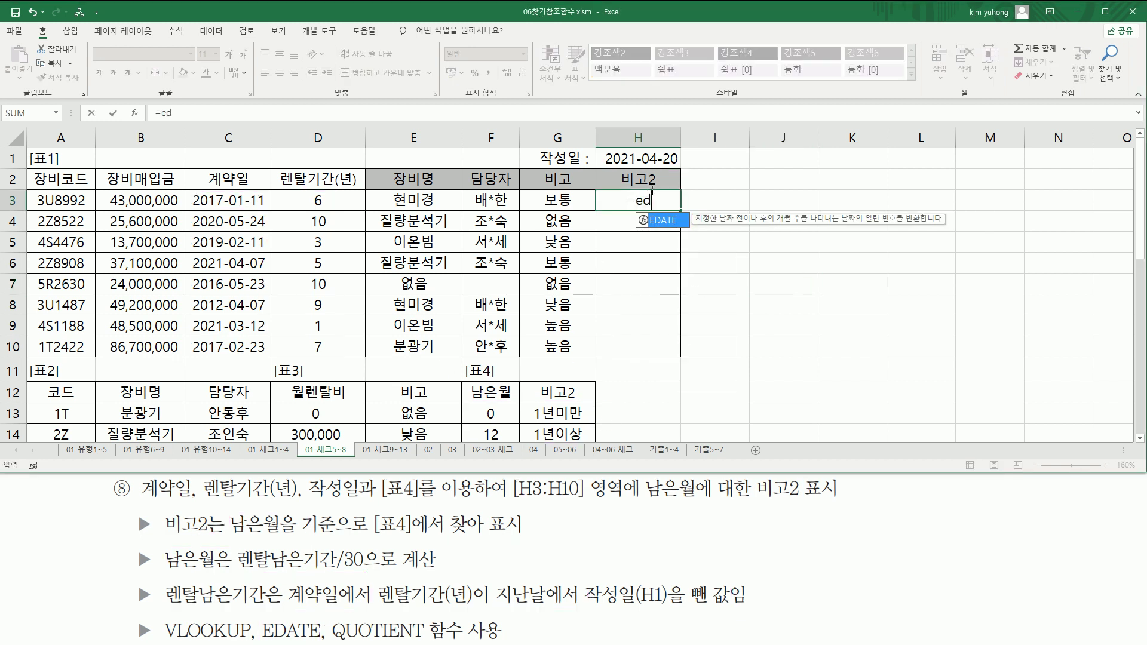
pyautogui.click(229, 200)
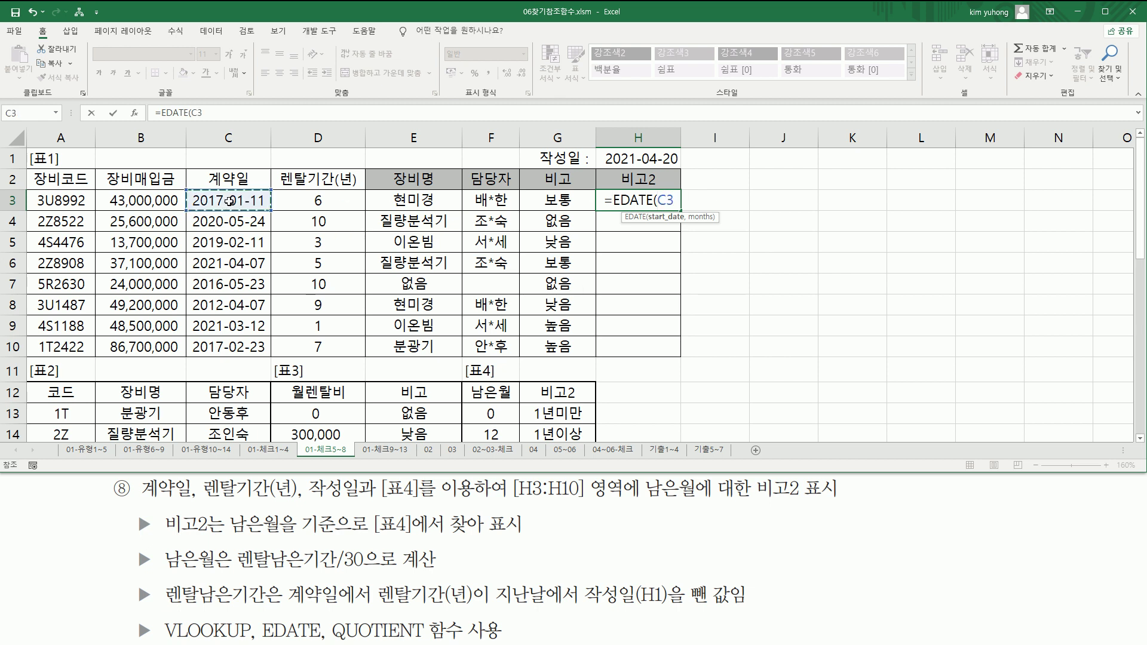
pyautogui.write(',')
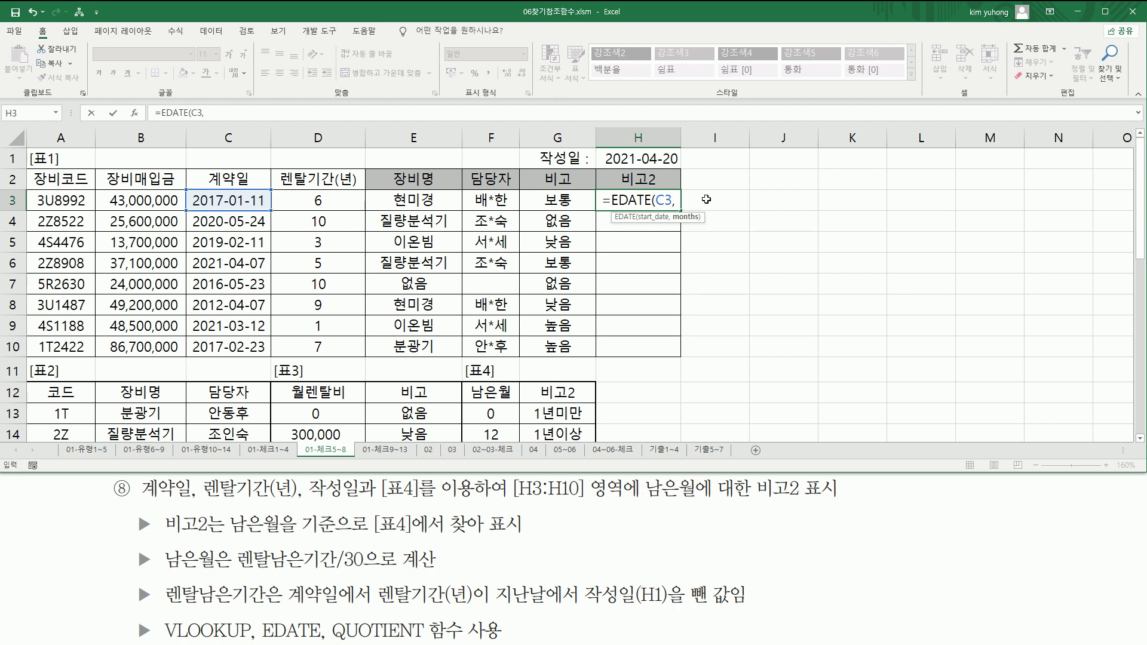
pyautogui.press('Escape')
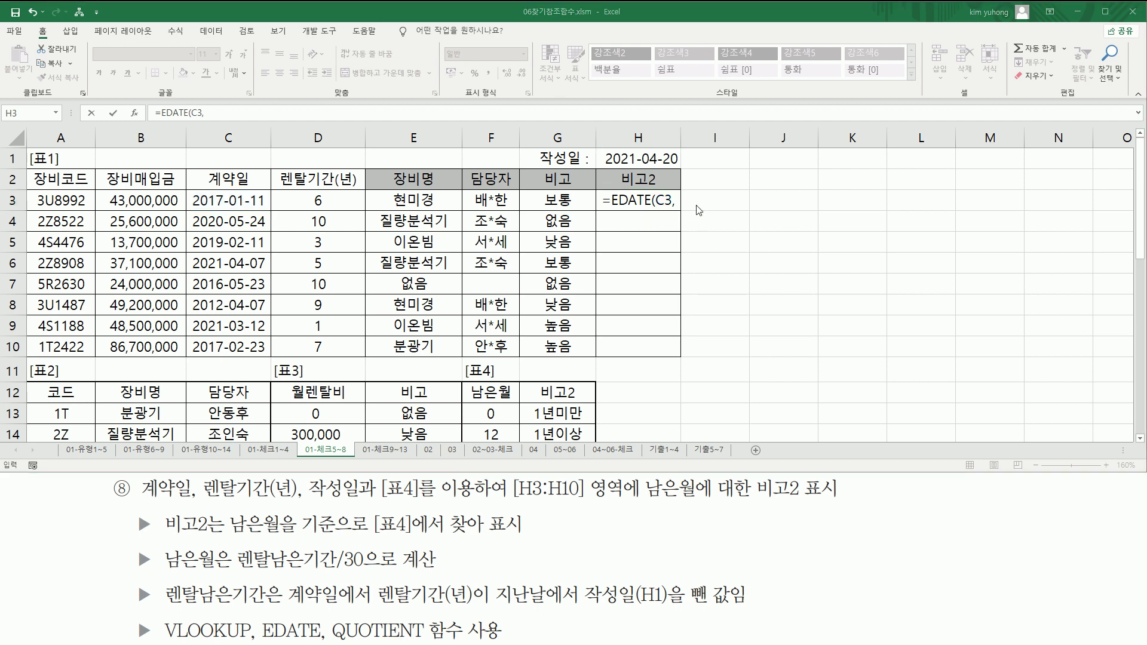
pyautogui.click(670, 202)
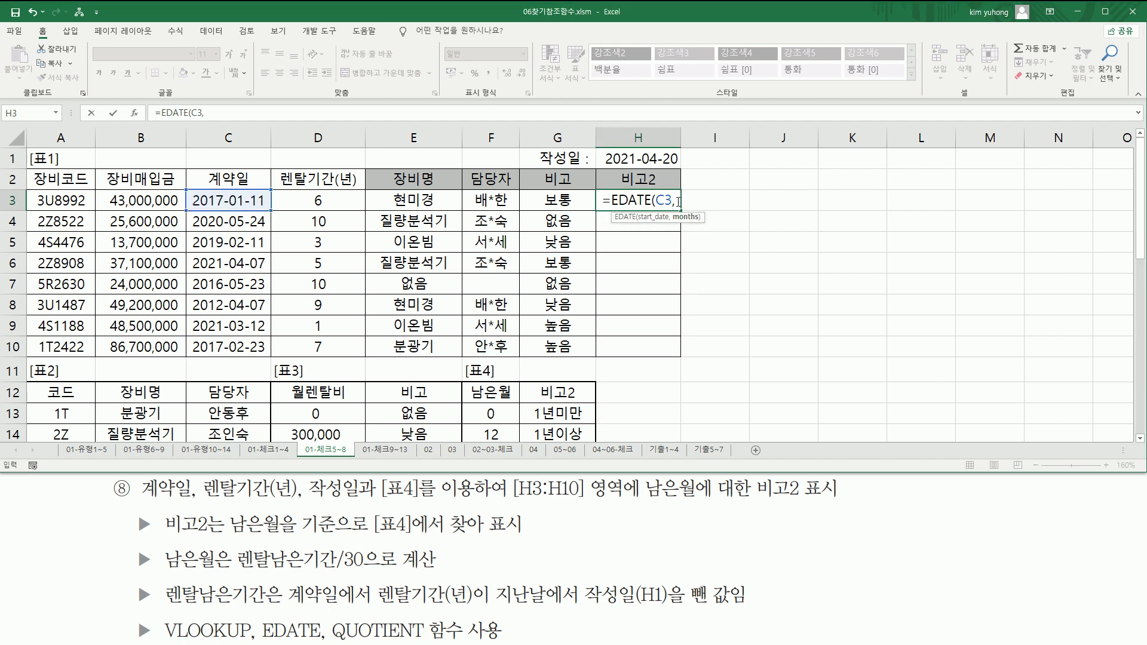
# - Give H3's EDATE the months argument D3*12, converting the rental years to months, and enter the formula
pyautogui.write('3')
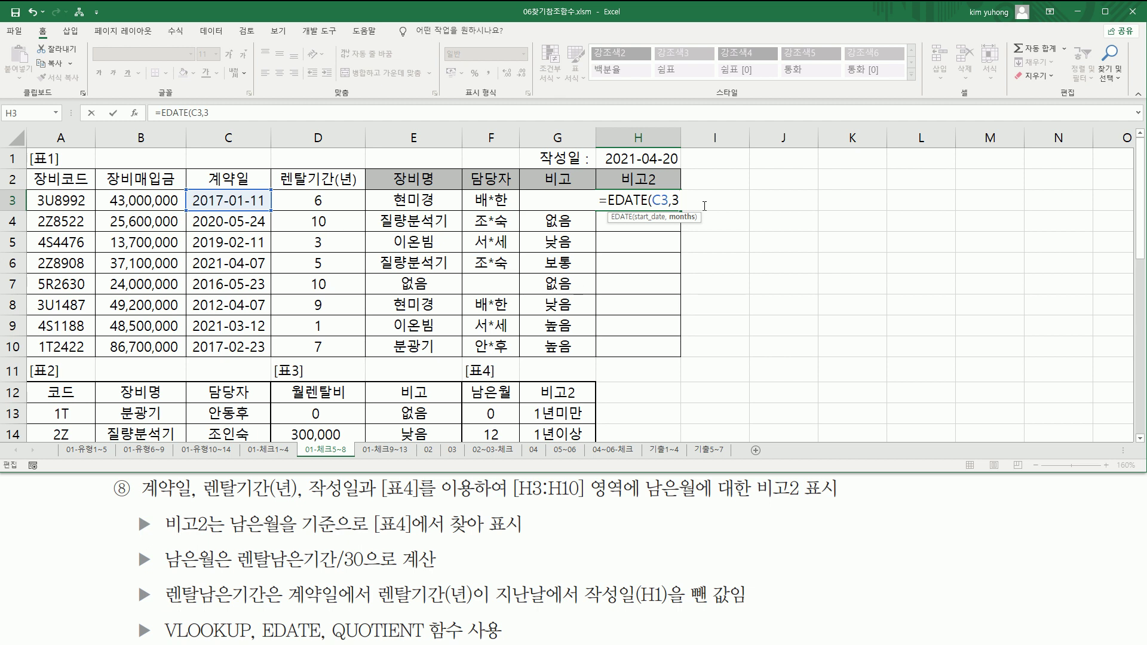
pyautogui.press('BackSpace')
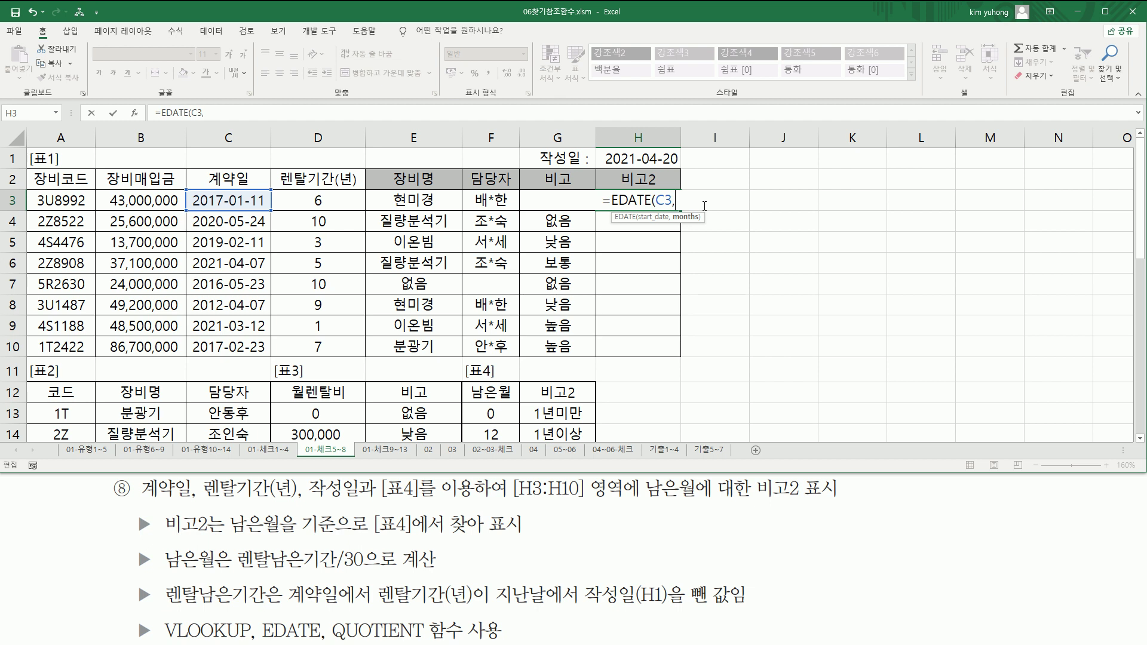
pyautogui.moveTo(313, 192); pyautogui.dragTo(326, 213)
pyautogui.press('Escape')
pyautogui.click(331, 200)
pyautogui.write('*12')
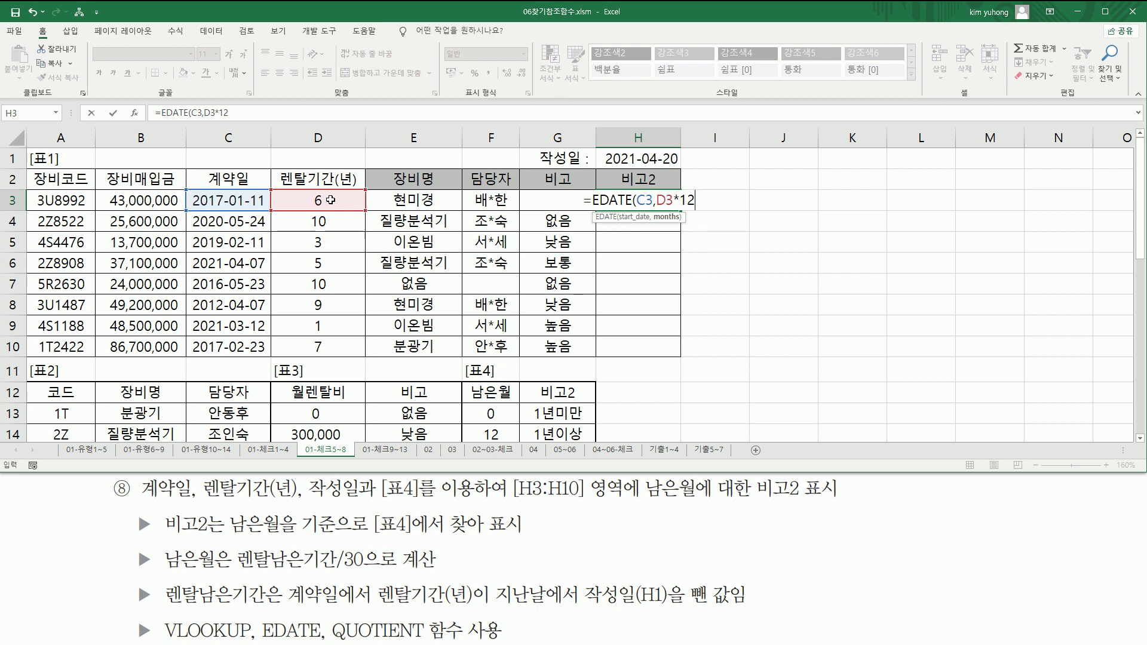
pyautogui.write(')')
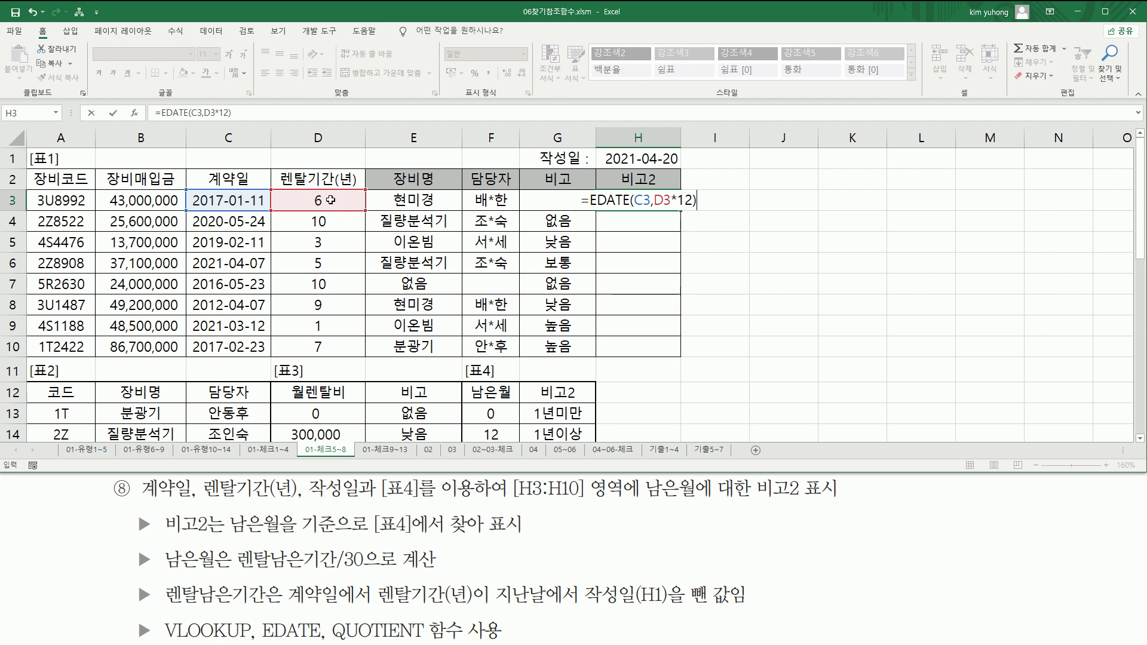
pyautogui.press('Return')
# - Preview H3's EDATE result in the date format without applying it, comparing it with C3, D3 and the 작성일 in H1
pyautogui.click(643, 204)
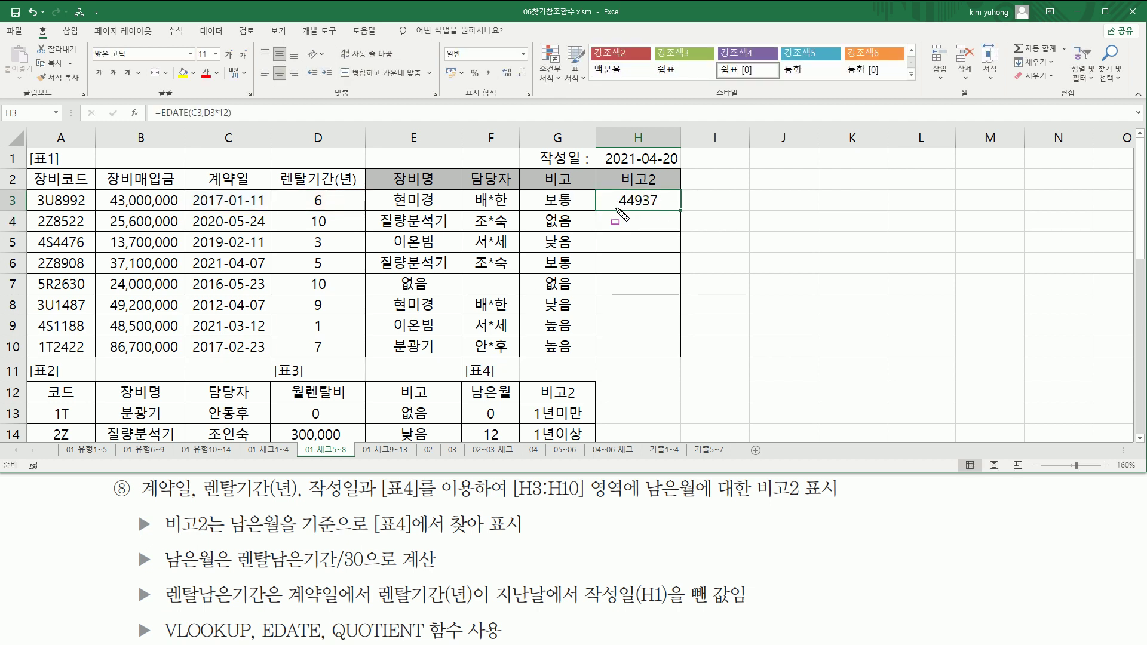
pyautogui.moveTo(612, 208); pyautogui.dragTo(667, 207)
pyautogui.press('Escape')
pyautogui.hotkey('ctrl', '1')
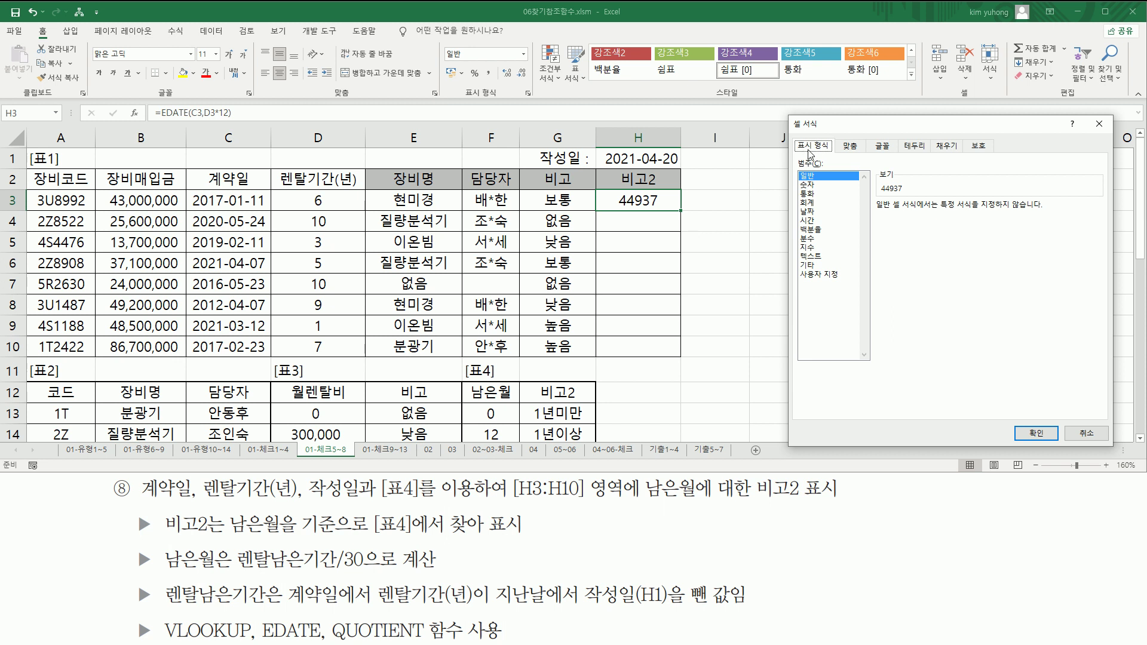
pyautogui.click(809, 212)
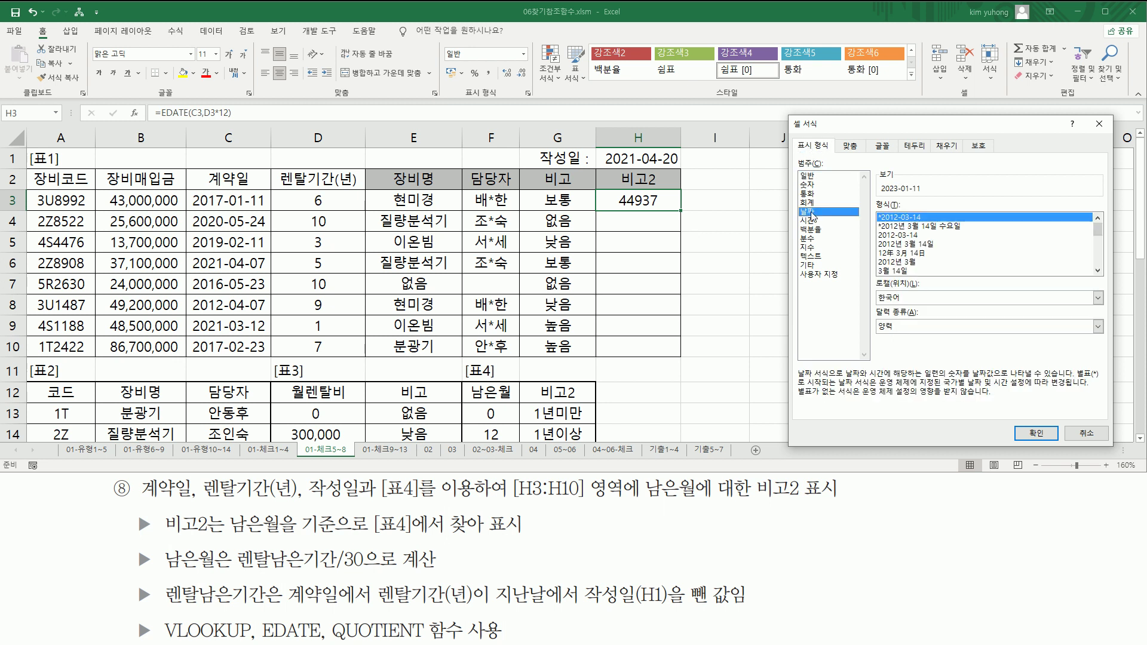
pyautogui.hotkey('ctrl', '2')
pyautogui.moveTo(191, 209); pyautogui.dragTo(320, 209)
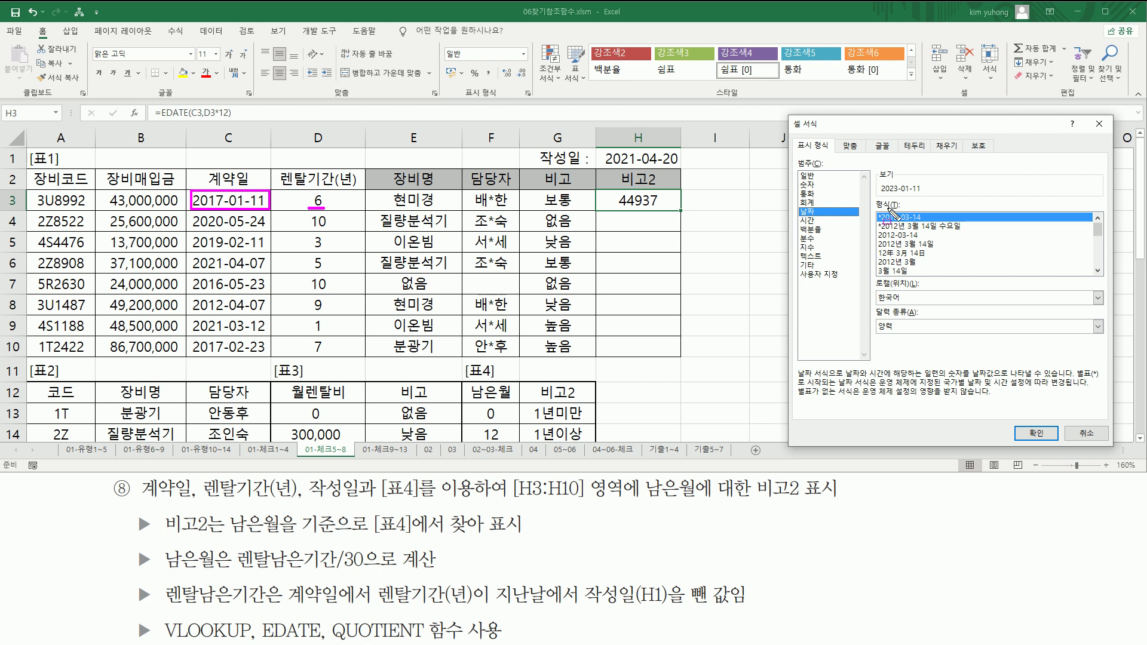
pyautogui.moveTo(879, 195); pyautogui.dragTo(920, 194)
pyautogui.moveTo(619, 208)
pyautogui.mouseDown()
pyautogui.moveTo(667, 208)
pyautogui.moveTo(667, 196)
pyautogui.mouseUp()
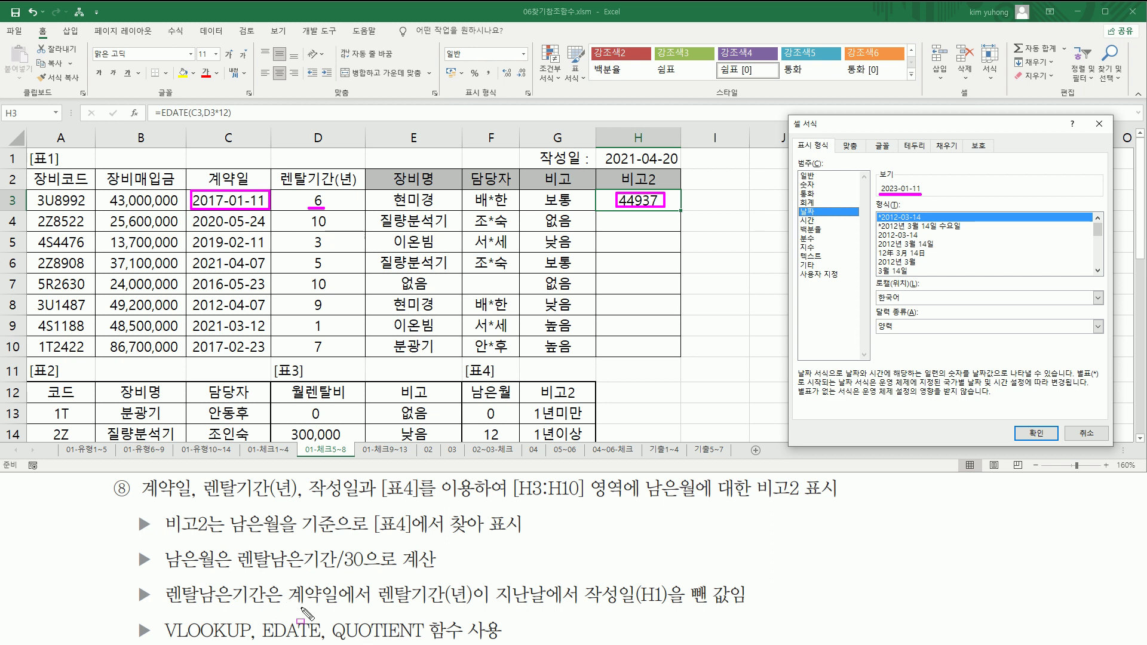
pyautogui.moveTo(584, 578)
pyautogui.mouseDown()
pyautogui.moveTo(678, 609)
pyautogui.moveTo(726, 610)
pyautogui.mouseUp()
pyautogui.moveTo(604, 165)
pyautogui.mouseDown()
pyautogui.moveTo(678, 165)
pyautogui.moveTo(682, 152)
pyautogui.mouseUp()
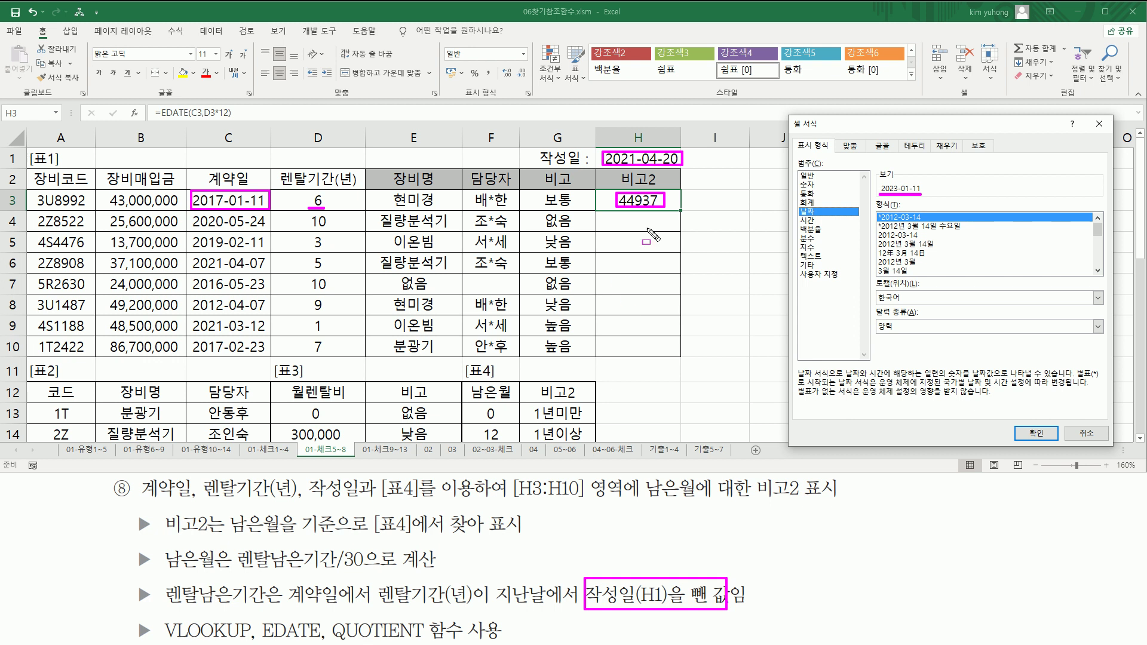
pyautogui.press('Escape')
pyautogui.press('Escape')
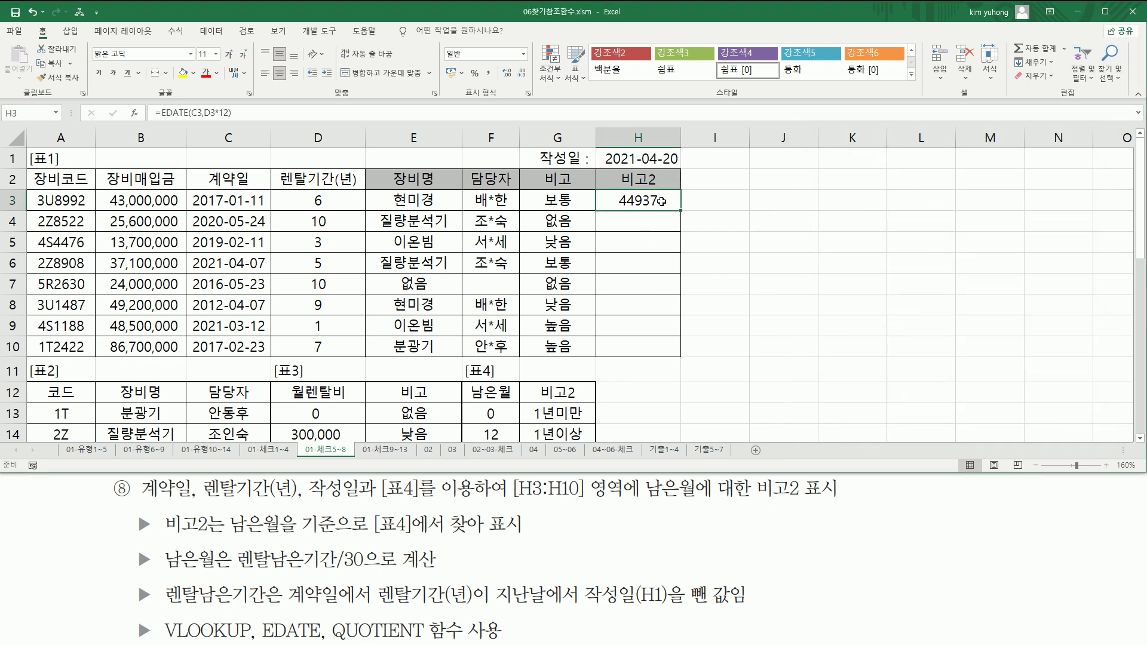
# - Subtract the 작성일 in H1 from H3's EDATE result, making the formula =EDATE(C3,D3*12)-H1
pyautogui.doubleClick(662, 200)
pyautogui.write('-')
pyautogui.click(634, 160)
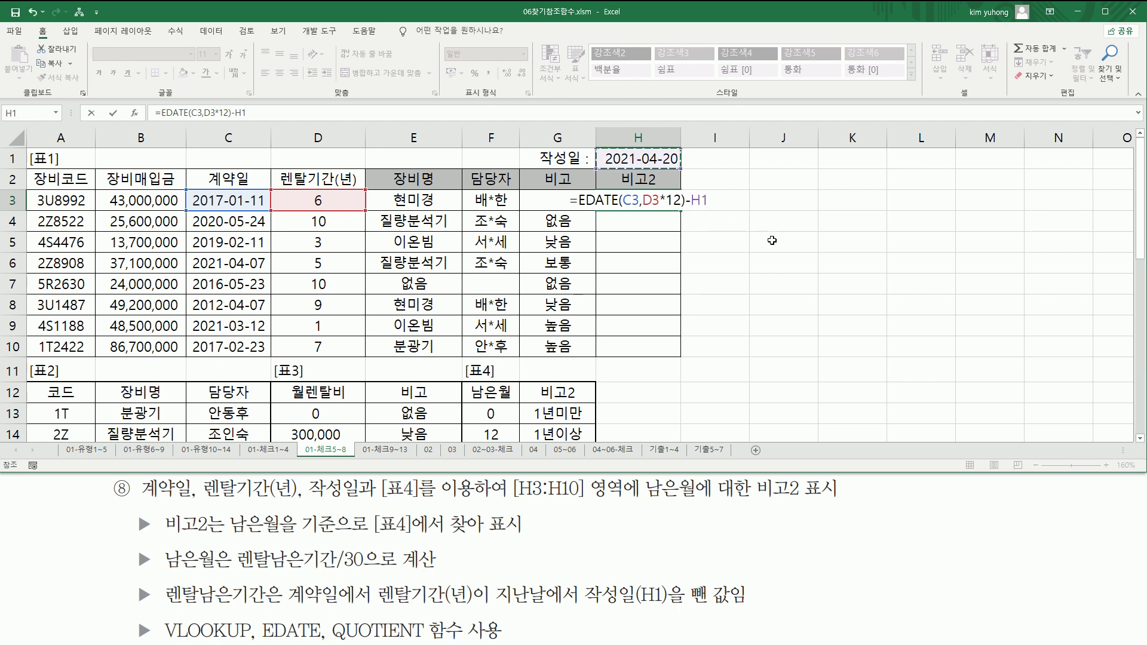
pyautogui.press('Return')
# - Preview H3's remaining-period result in the General format without applying it, checking it against [표4] and the rule of dividing by 30
pyautogui.click(662, 201)
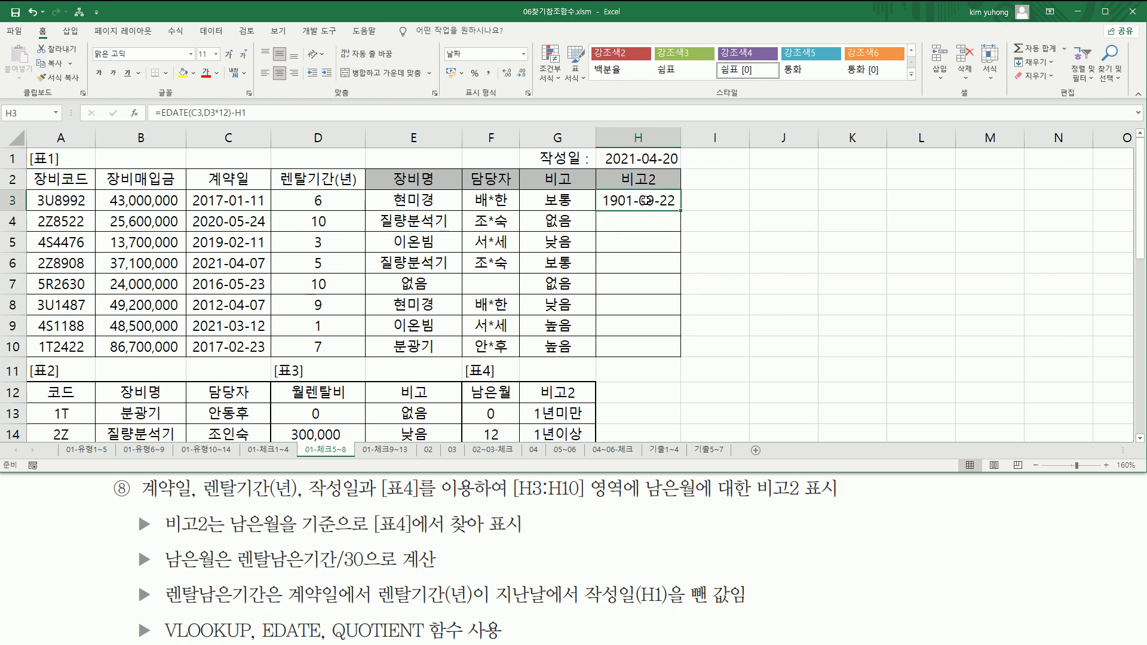
pyautogui.hotkey('ctrl', '1')
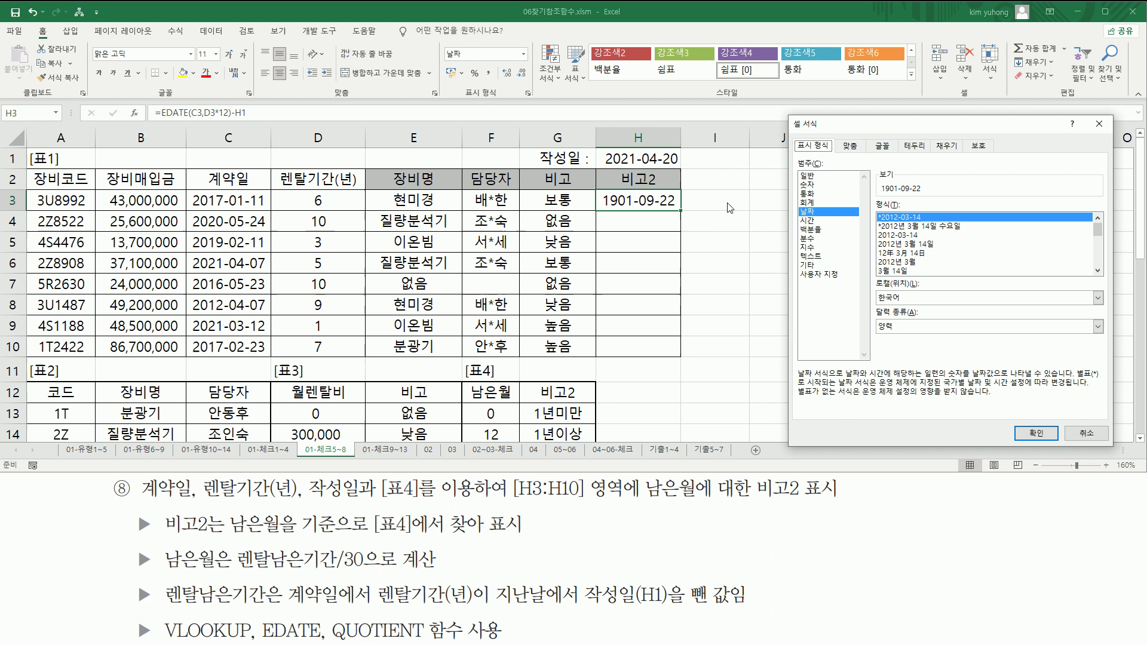
pyautogui.click(821, 176)
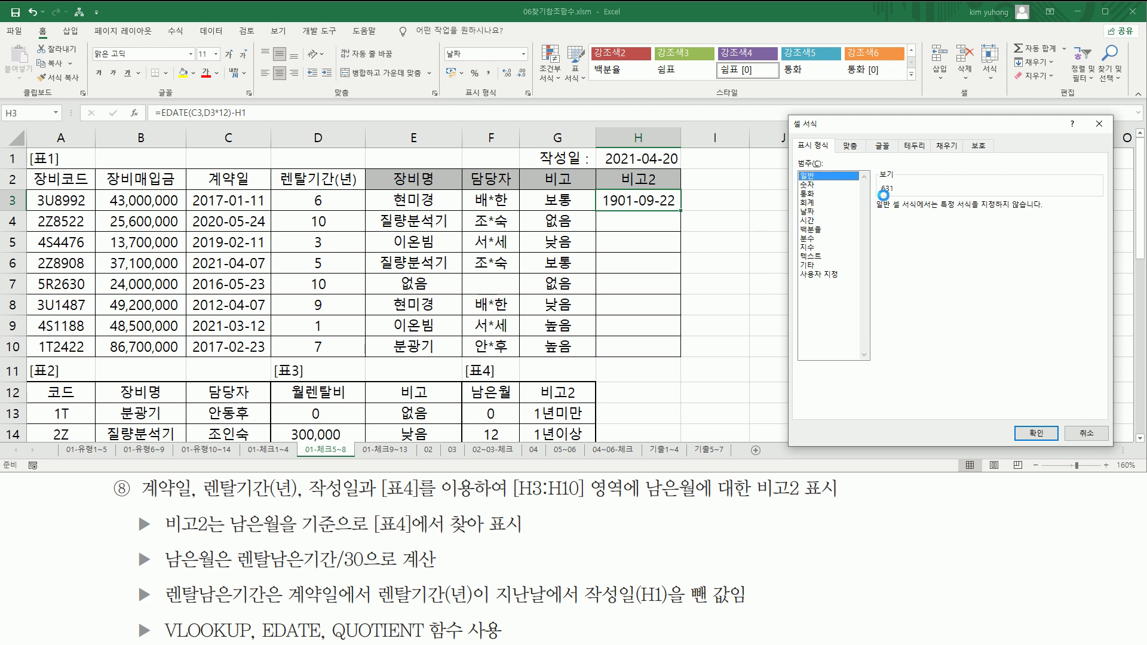
pyautogui.moveTo(876, 182); pyautogui.dragTo(902, 194)
pyautogui.moveTo(464, 402); pyautogui.dragTo(596, 449)
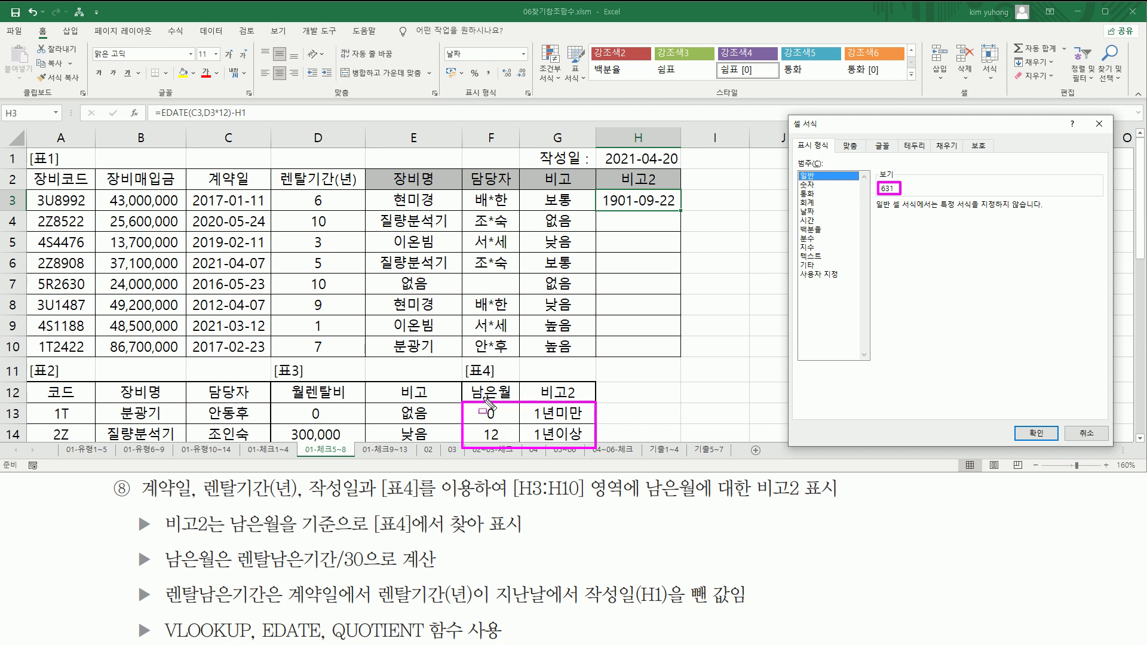
pyautogui.moveTo(483, 404); pyautogui.dragTo(501, 447)
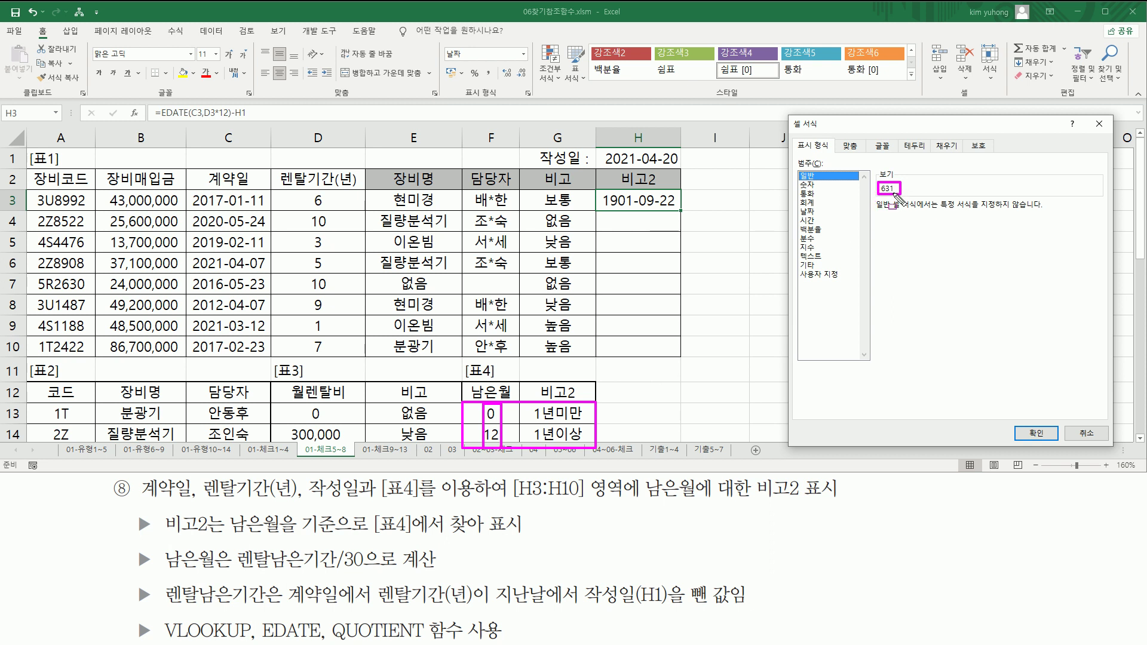
pyautogui.moveTo(165, 543)
pyautogui.mouseDown()
pyautogui.moveTo(213, 574)
pyautogui.moveTo(356, 564)
pyautogui.moveTo(366, 575)
pyautogui.mouseUp()
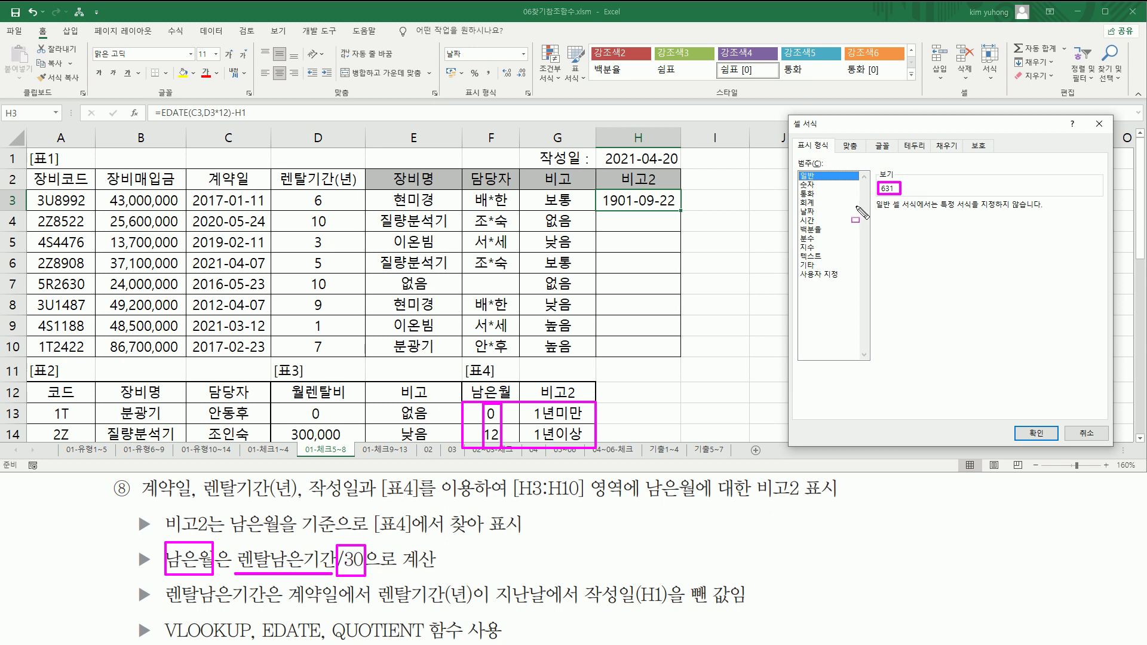
pyautogui.press('Escape')
pyautogui.press('Escape')
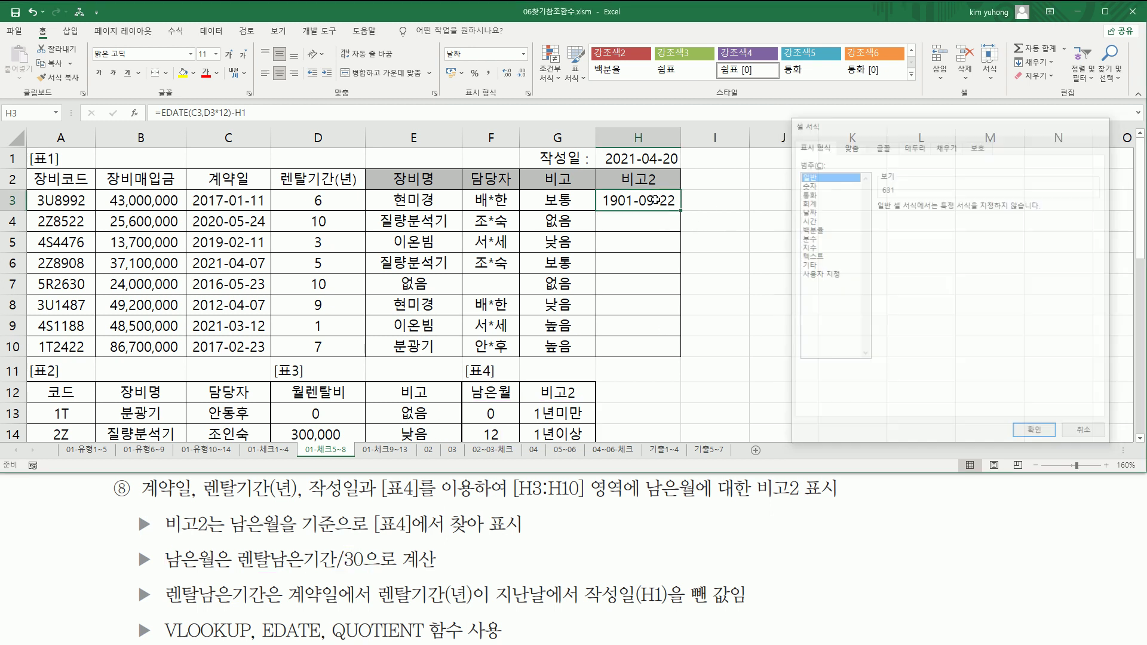
# - Wrap H3's EDATE(C3,D3*12)-H1 expression in a QUOTIENT function as its numerator
pyautogui.press('F2')
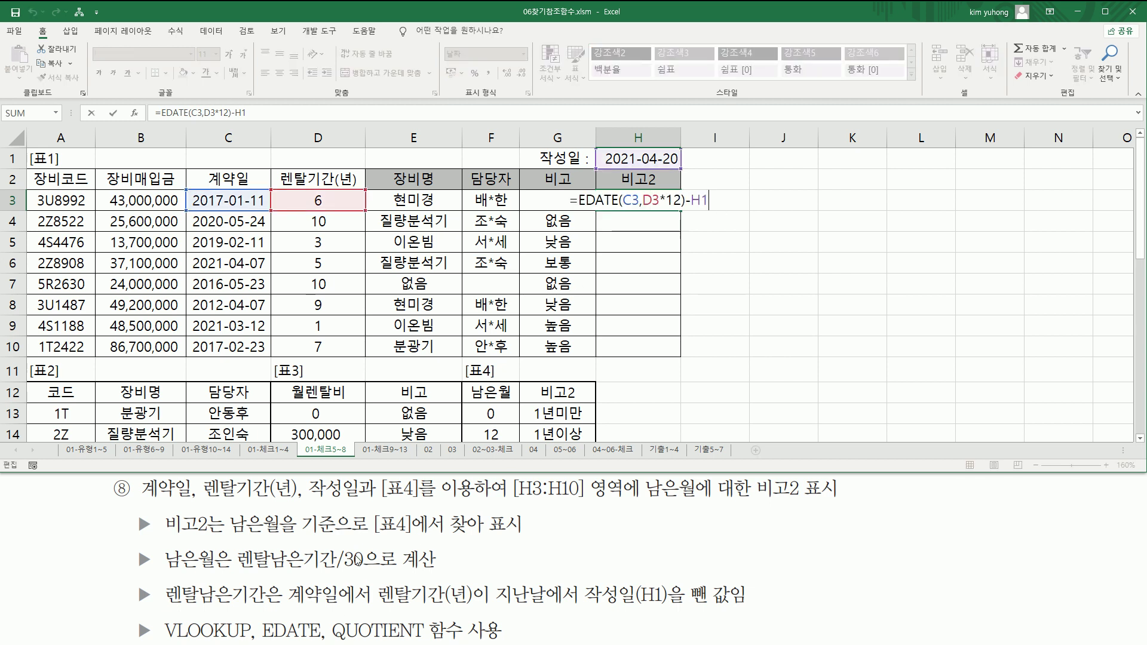
pyautogui.moveTo(329, 616)
pyautogui.mouseDown()
pyautogui.moveTo(354, 638)
pyautogui.moveTo(426, 641)
pyautogui.mouseUp()
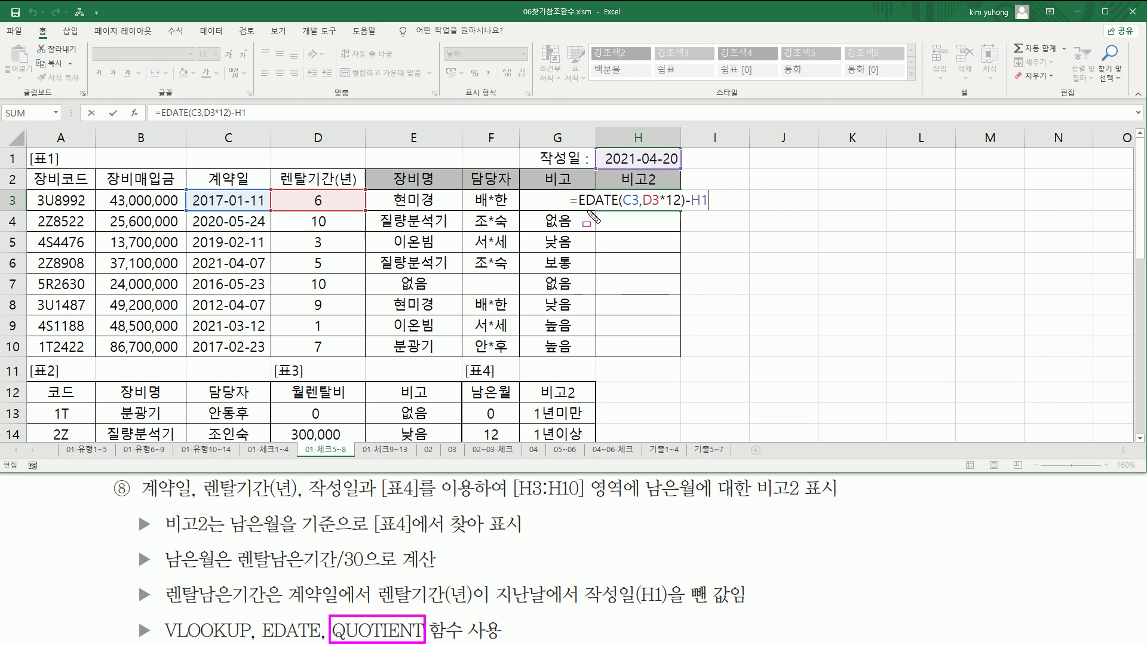
pyautogui.moveTo(578, 208)
pyautogui.mouseDown()
pyautogui.moveTo(707, 207)
pyautogui.moveTo(713, 191)
pyautogui.mouseUp()
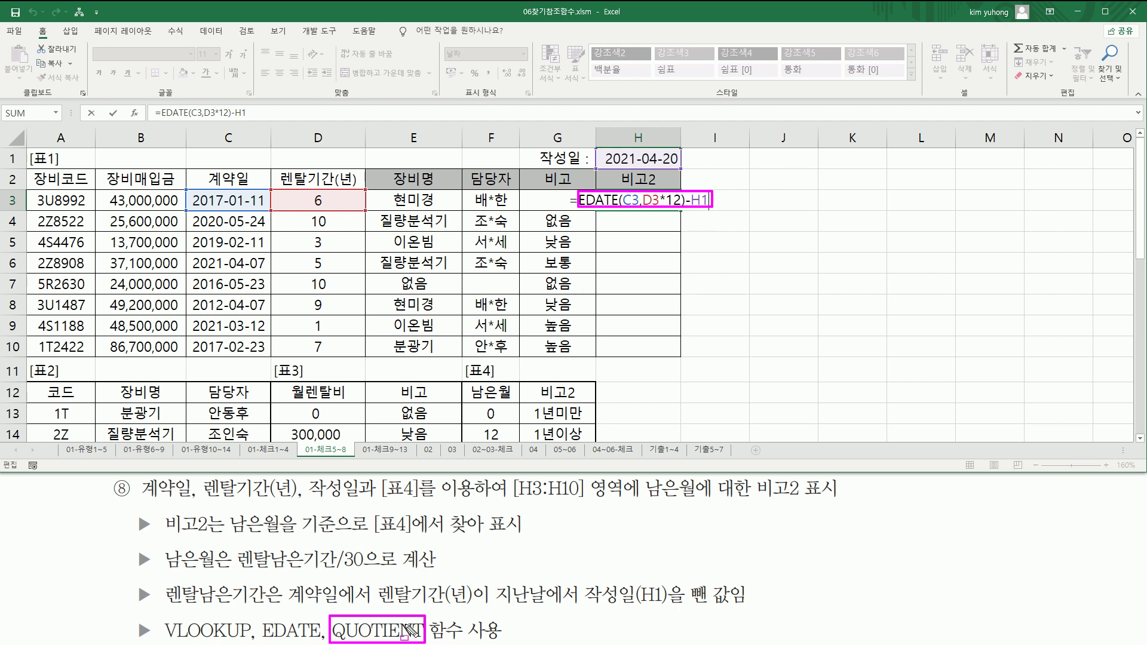
pyautogui.press('Escape')
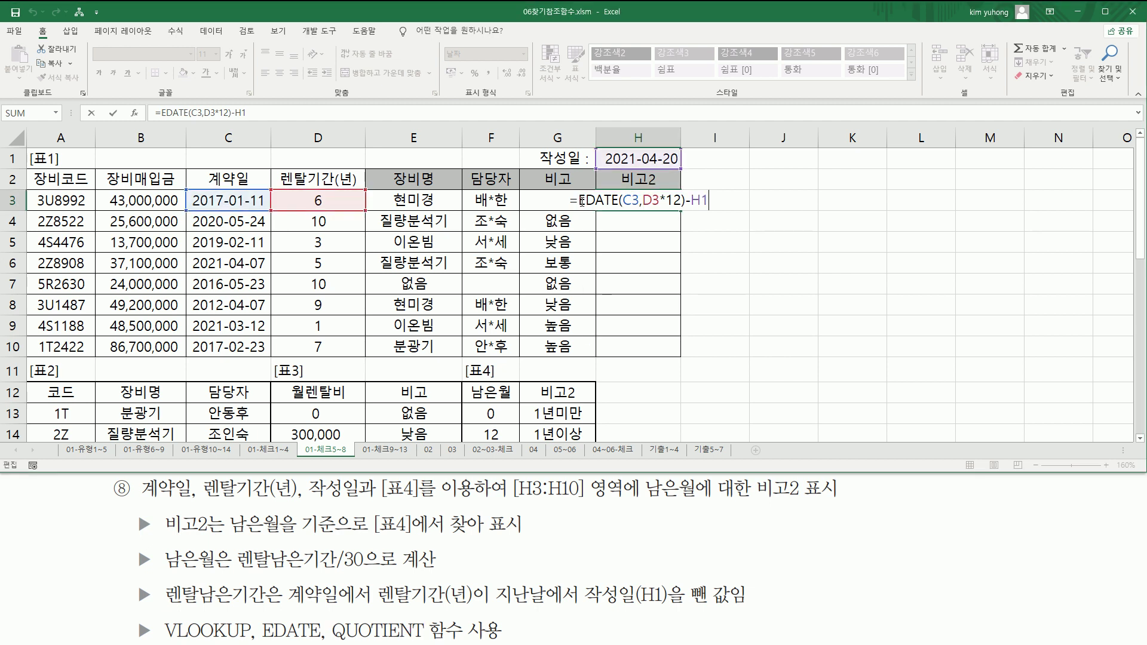
pyautogui.write('qu')
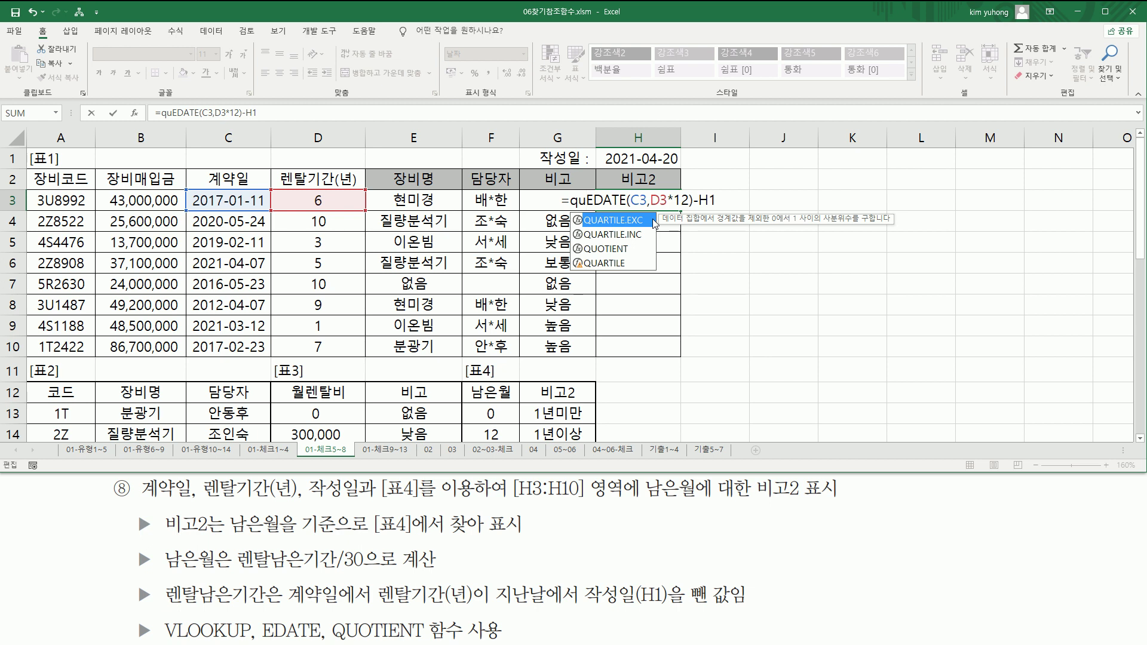
pyautogui.write('ot')
pyautogui.press('Tab')
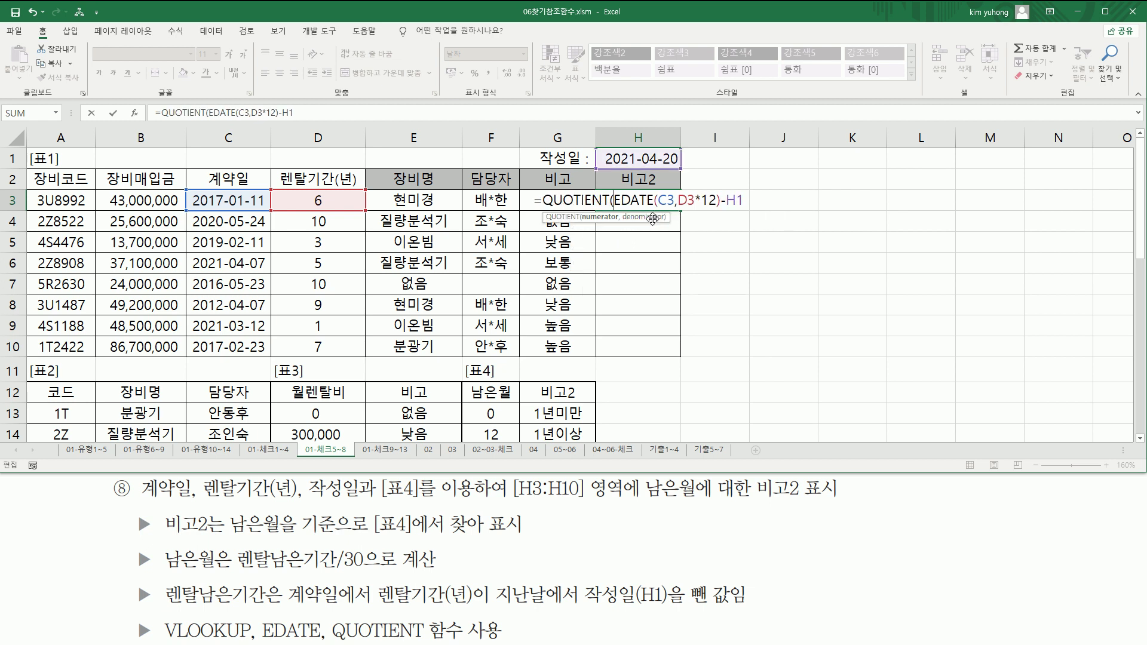
# - Give H3's QUOTIENT the denominator 30, close the function and enter the formula
pyautogui.hotkey('shift', 'End')
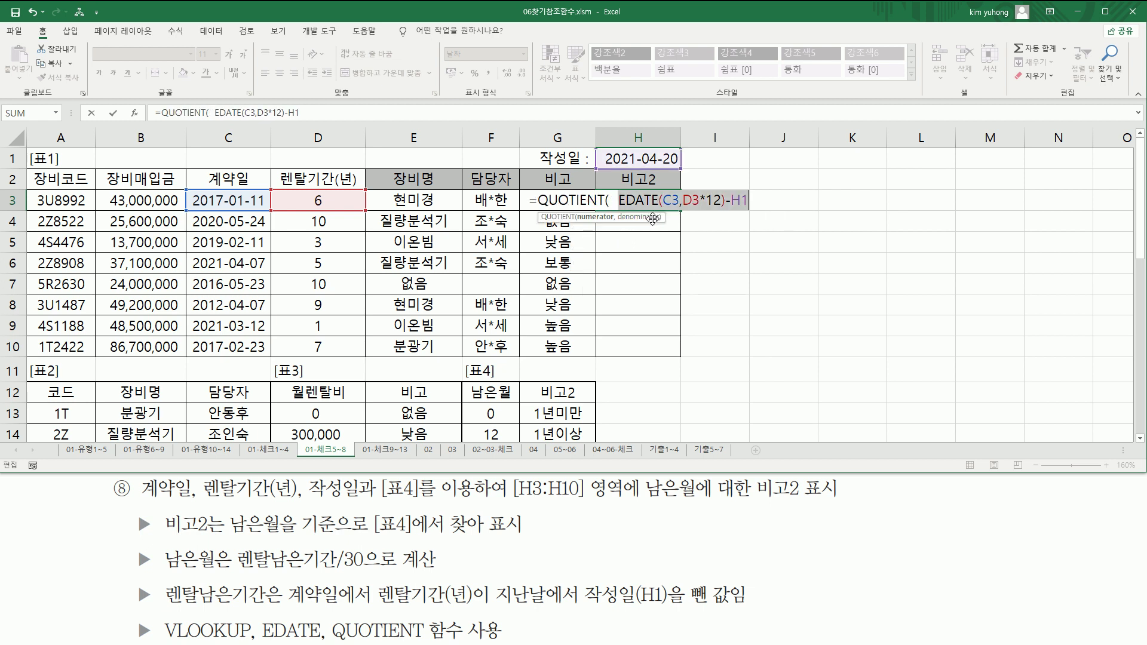
pyautogui.press('Right')
pyautogui.write(', 30')
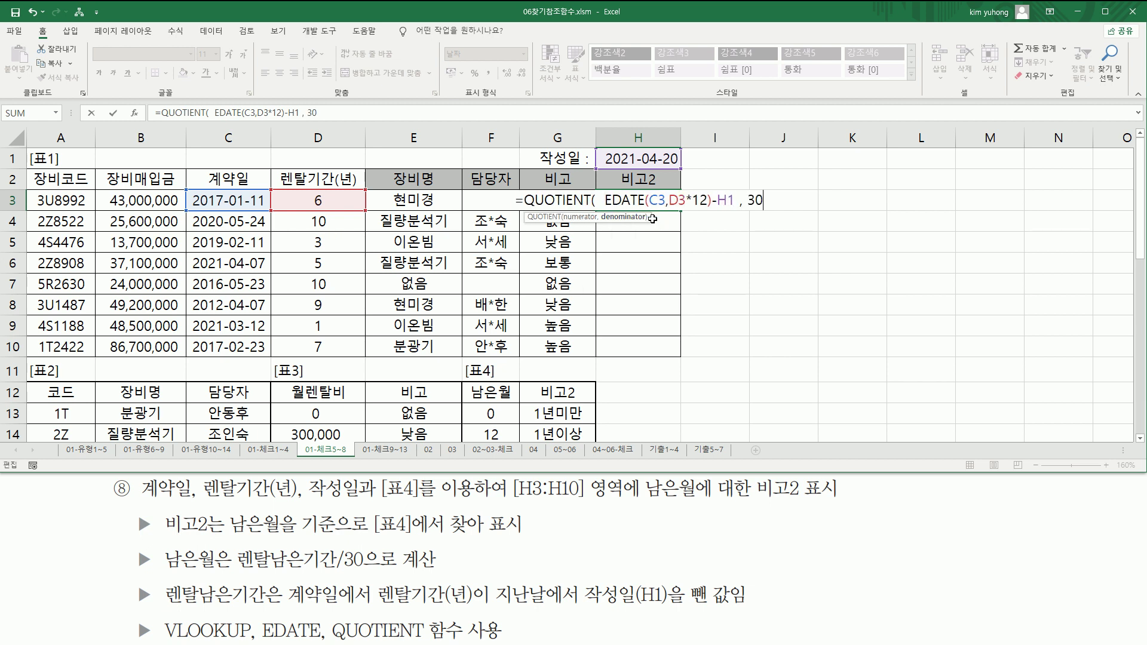
pyautogui.write(' )')
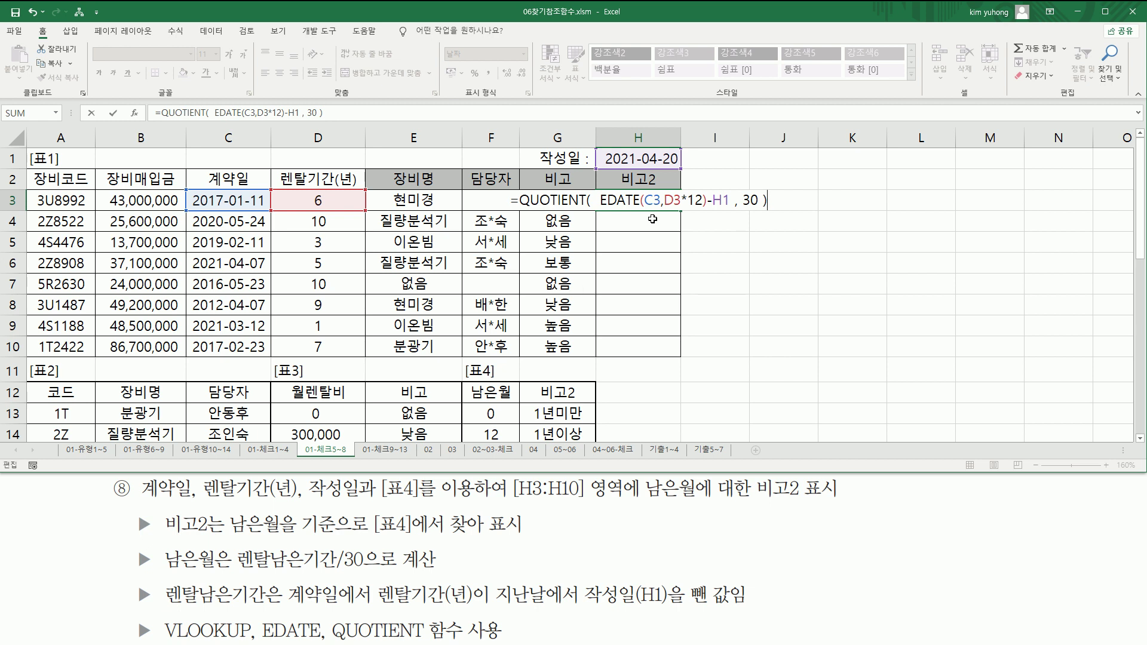
pyautogui.press('Return')
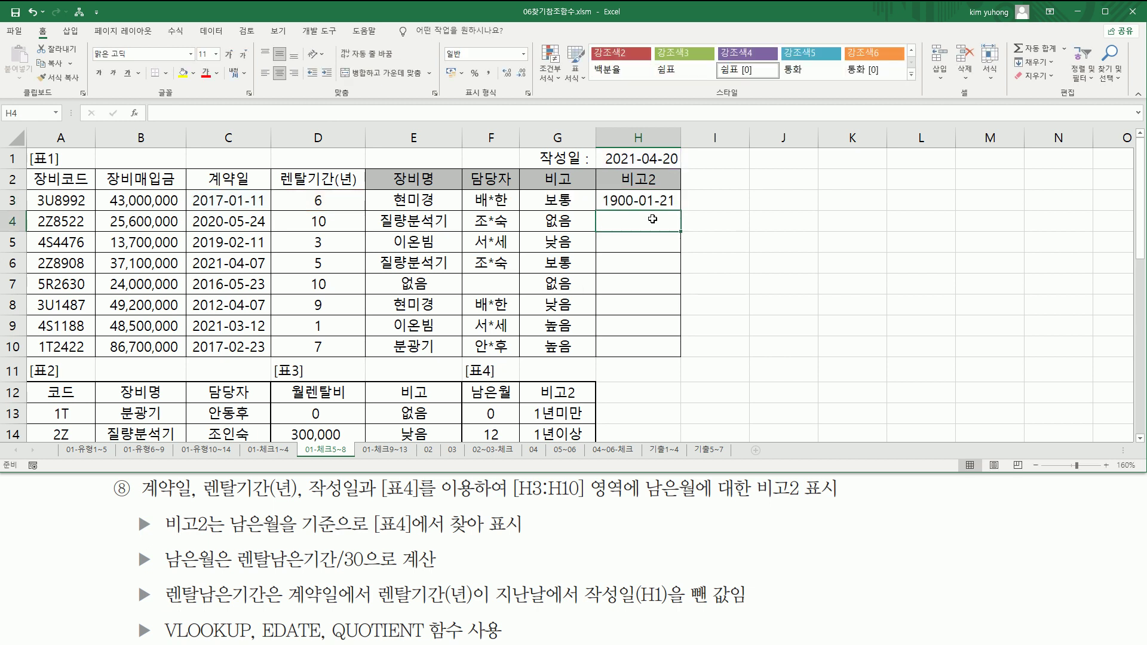
# - Preview H3's QUOTIENT result in the General format without applying it, comparing it with the 남은월 values in [표4]
pyautogui.click(613, 207)
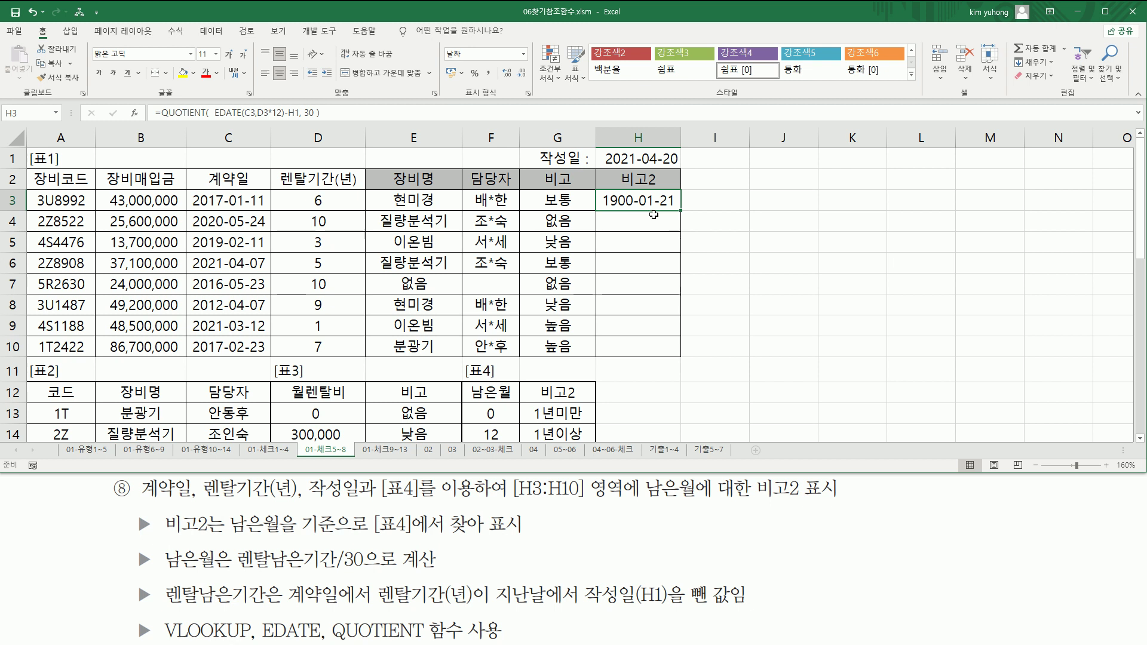
pyautogui.hotkey('ctrl', '1')
pyautogui.click(808, 176)
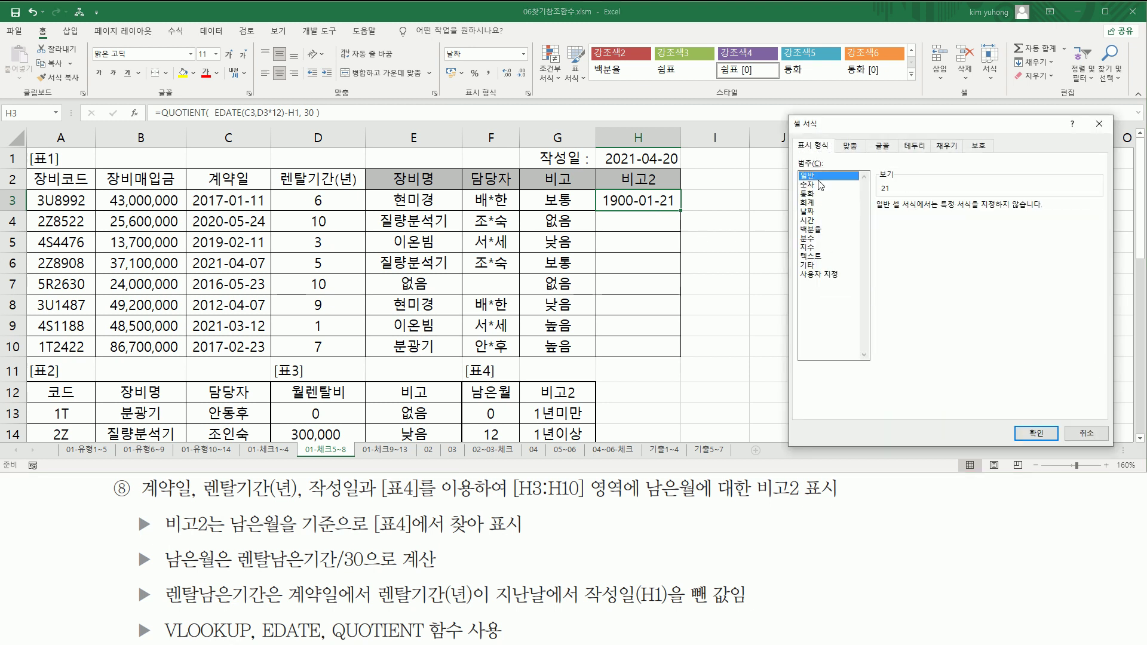
pyautogui.moveTo(877, 194); pyautogui.dragTo(898, 179)
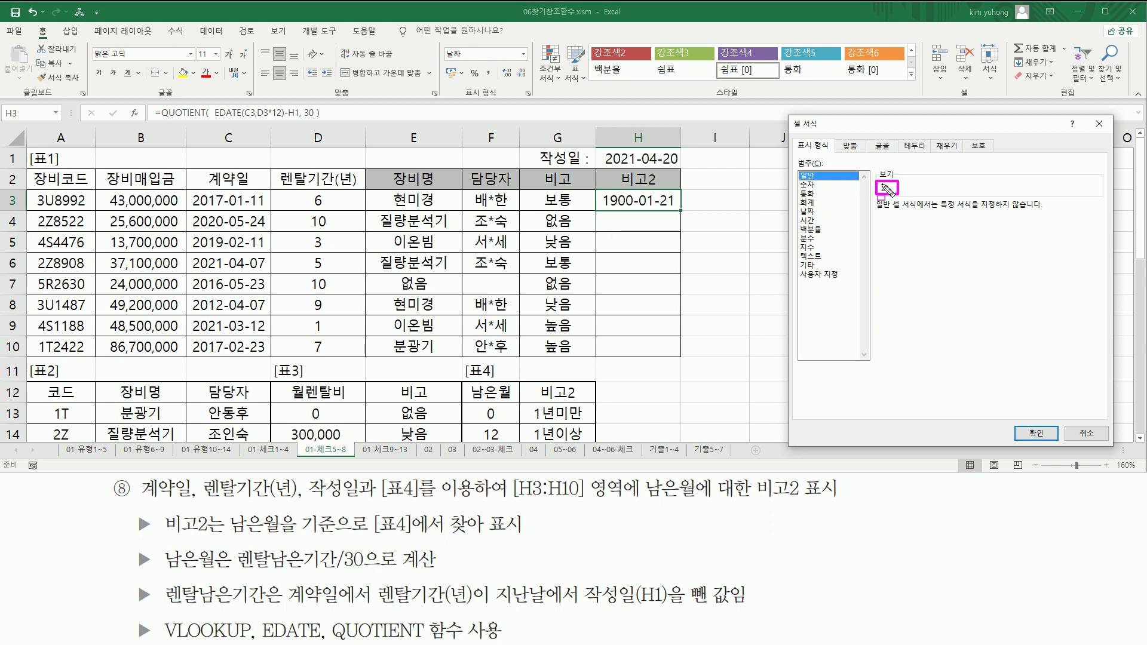
pyautogui.moveTo(162, 572)
pyautogui.mouseDown()
pyautogui.moveTo(219, 572)
pyautogui.moveTo(218, 541)
pyautogui.mouseUp()
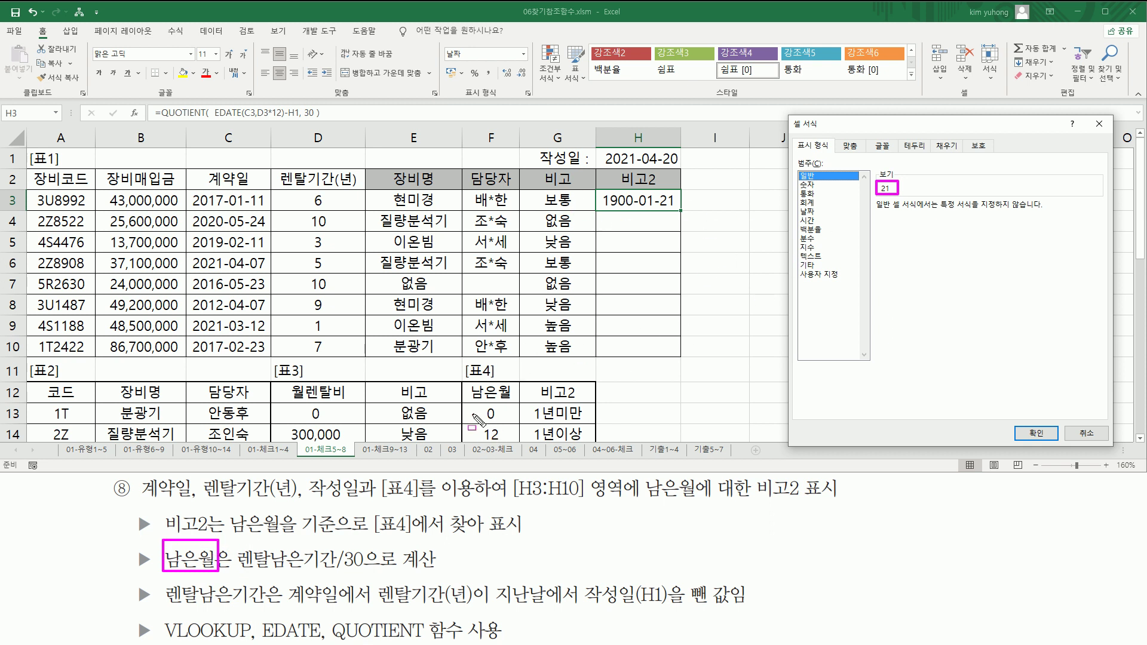
pyautogui.moveTo(465, 402); pyautogui.dragTo(592, 449)
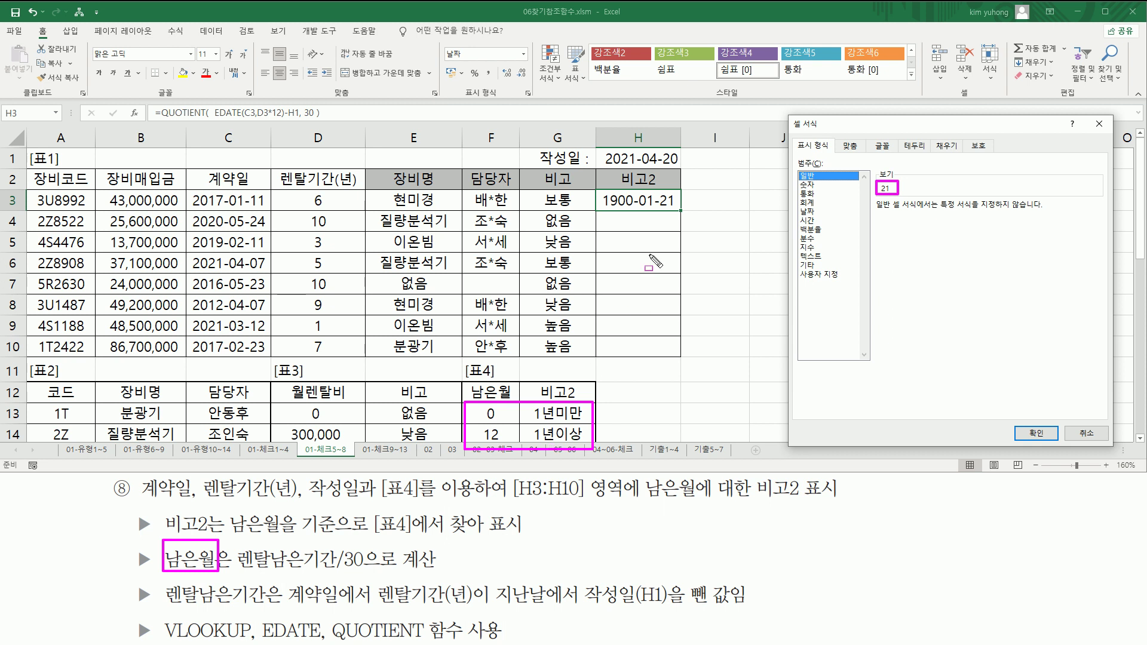
pyautogui.press('Escape')
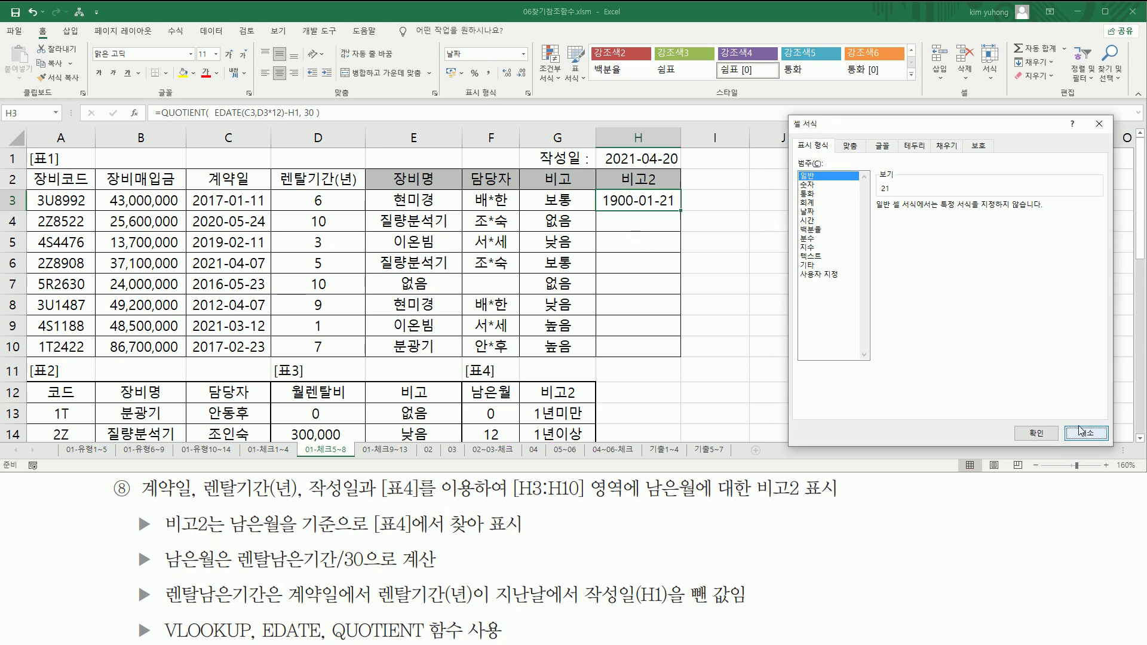
pyautogui.press('Escape')
# - Wrap H3's QUOTIENT expression in a VLOOKUP function as its lookup value
pyautogui.doubleClick(630, 200)
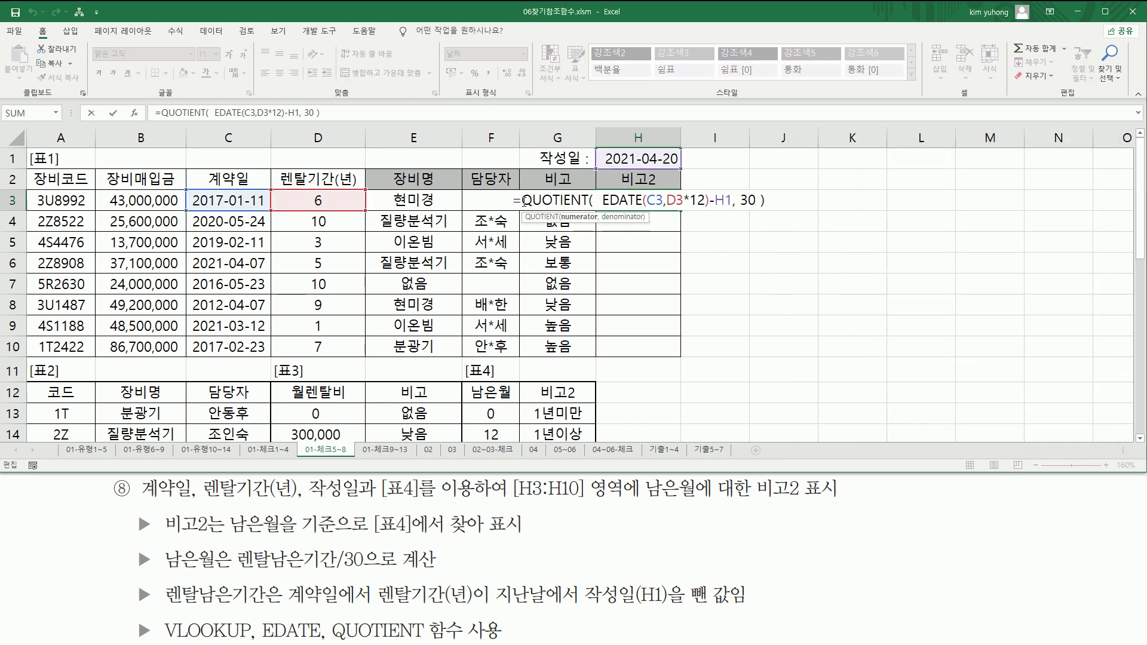
pyautogui.write('vlo')
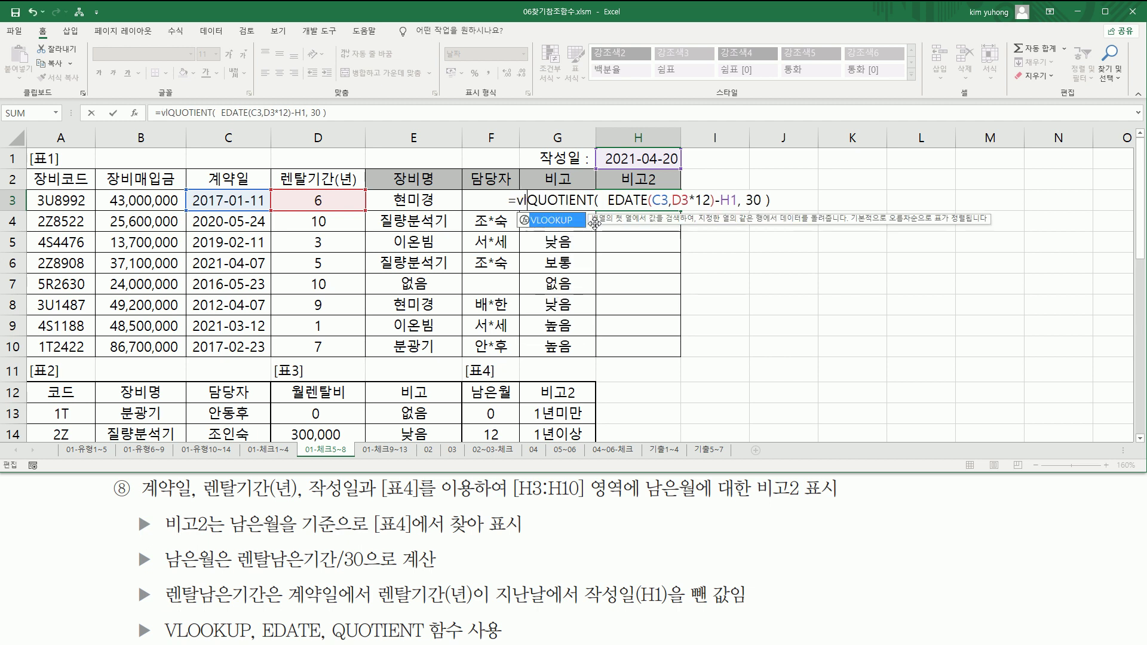
pyautogui.press('Tab')
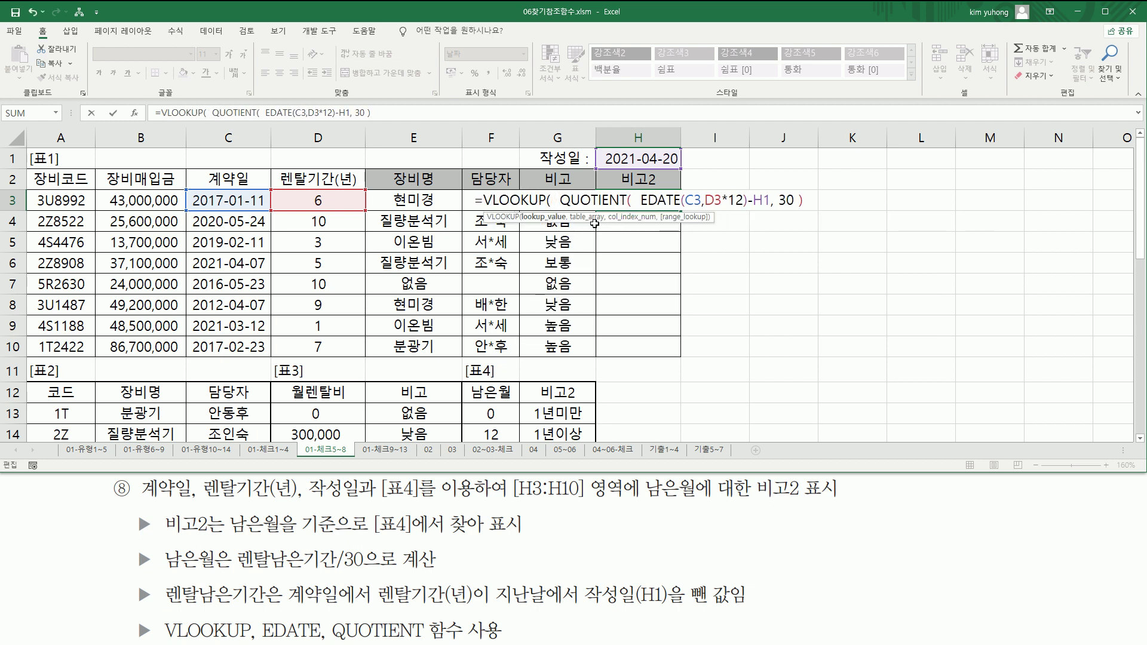
pyautogui.hotkey('shift', 'End')
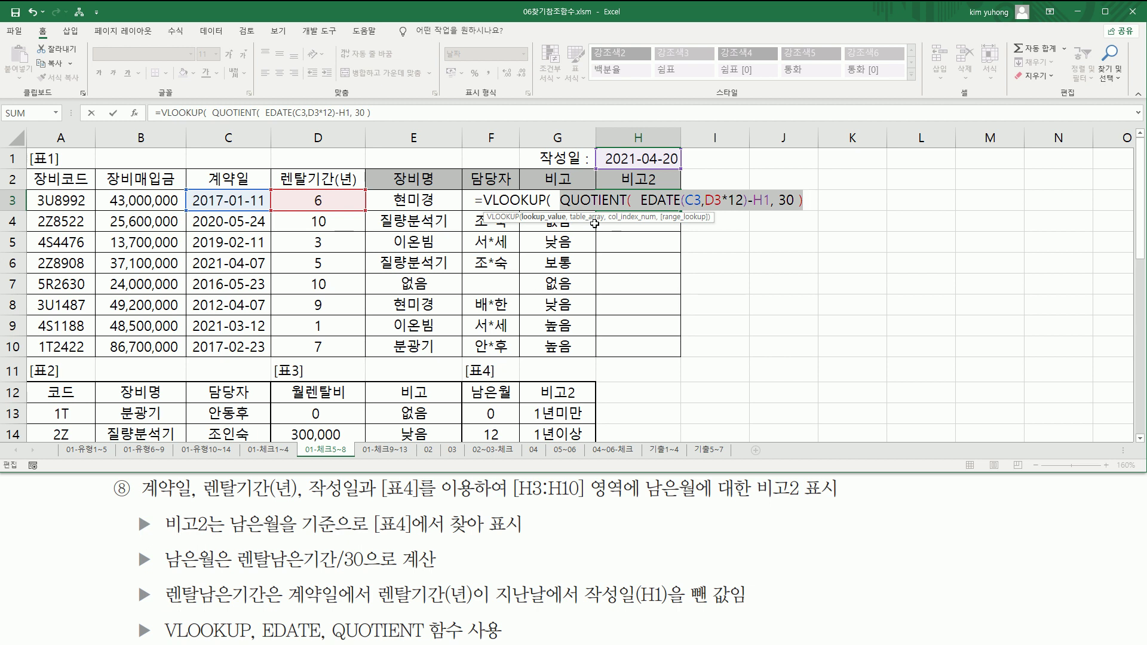
pyautogui.press('End')
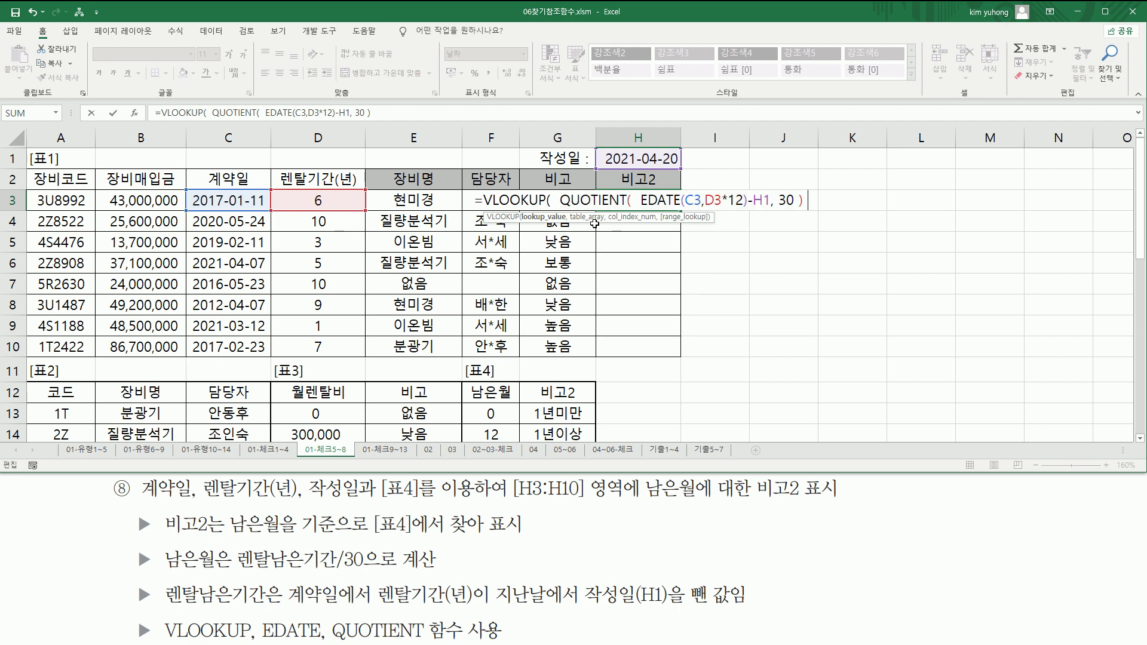
# - Set H3's VLOOKUP table to the [표4] data as the absolute range $F$13:$G$16
pyautogui.write(',')
pyautogui.moveTo(488, 414); pyautogui.dragTo(559, 393)
pyautogui.scroll(-1, 644, 355)
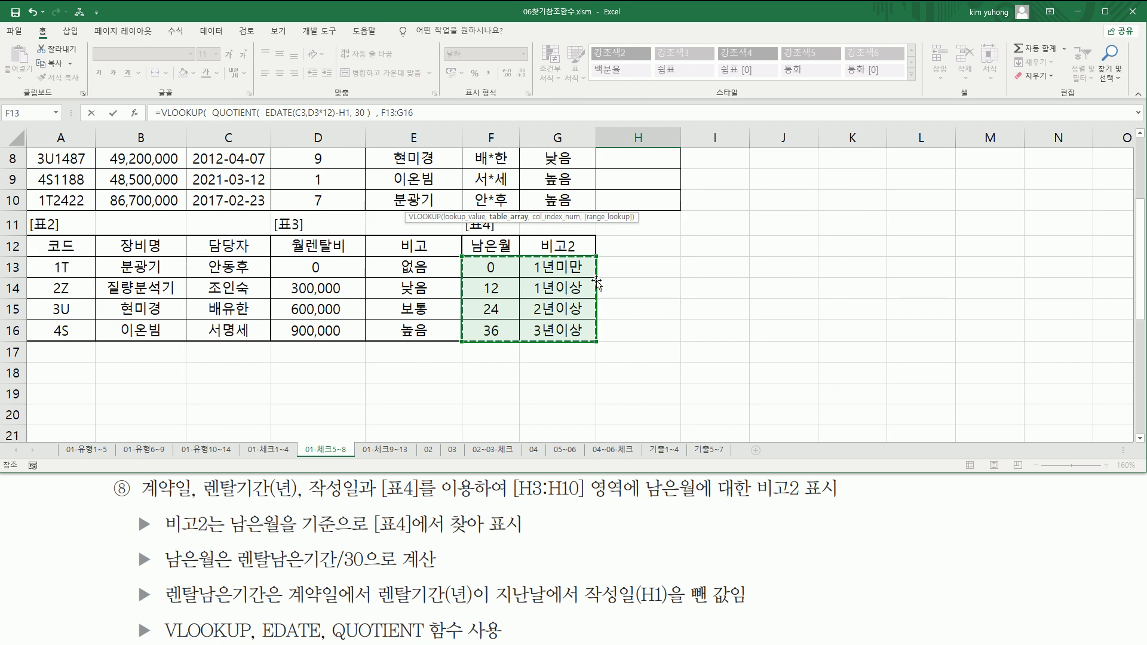
pyautogui.scroll(2, 597, 283)
pyautogui.press('F4')
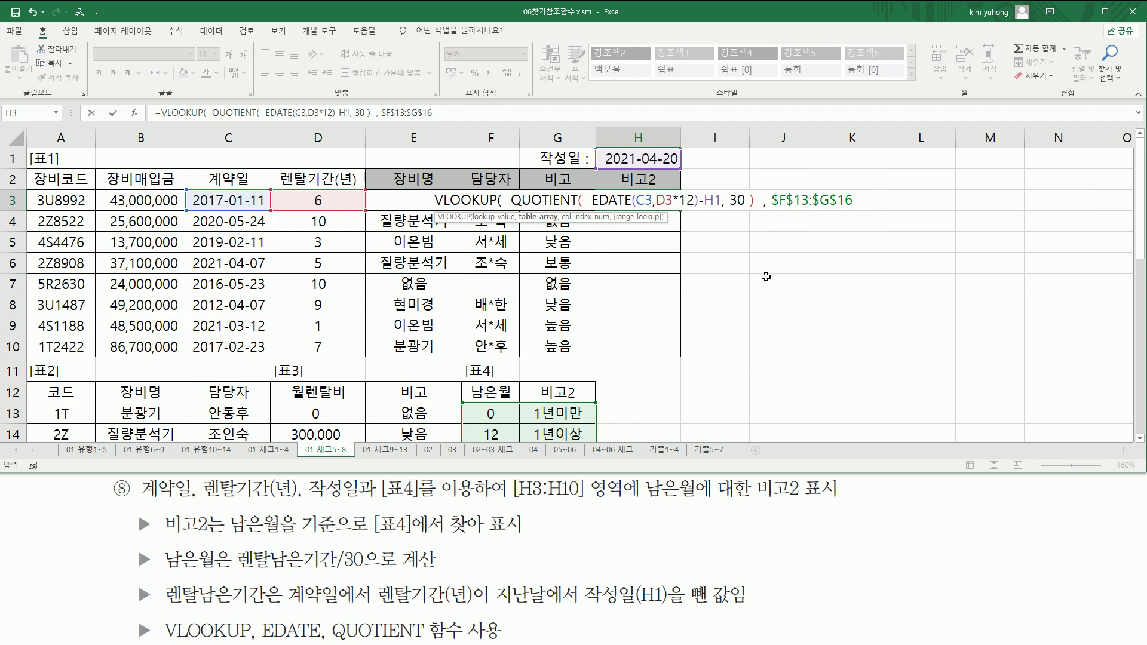
# - Set the VLOOKUP column index to 2, omit the match type for an approximate match, and enter the formula in H3
pyautogui.write(',')
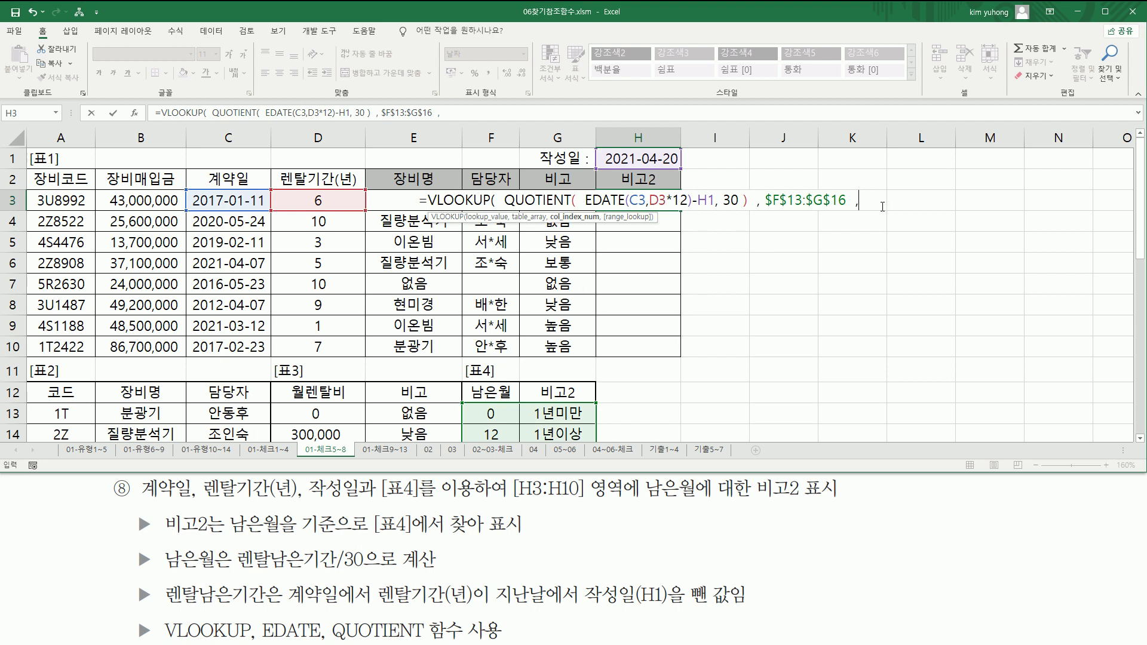
pyautogui.write('  2')
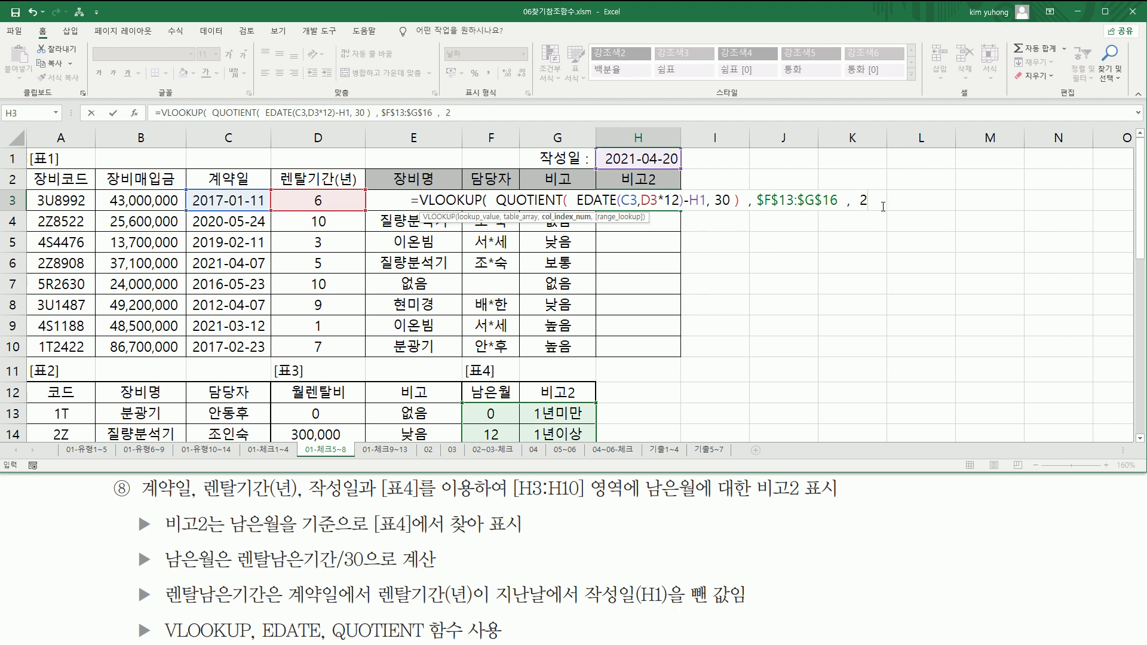
pyautogui.scroll(-3, 538, 281)
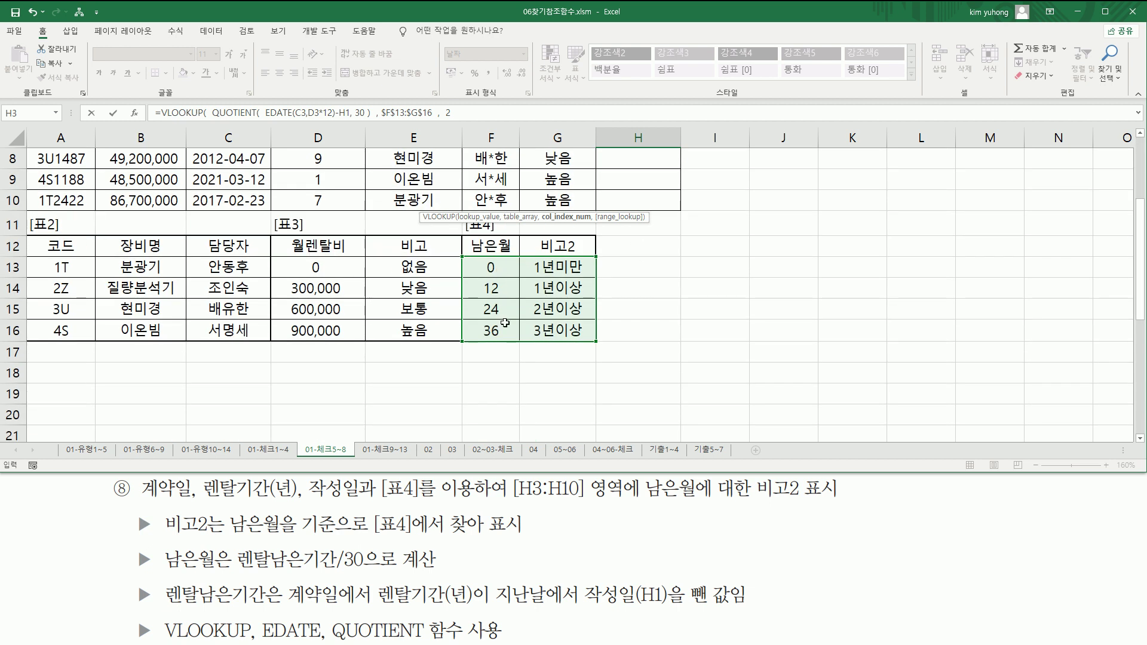
pyautogui.scroll(3, 949, 164)
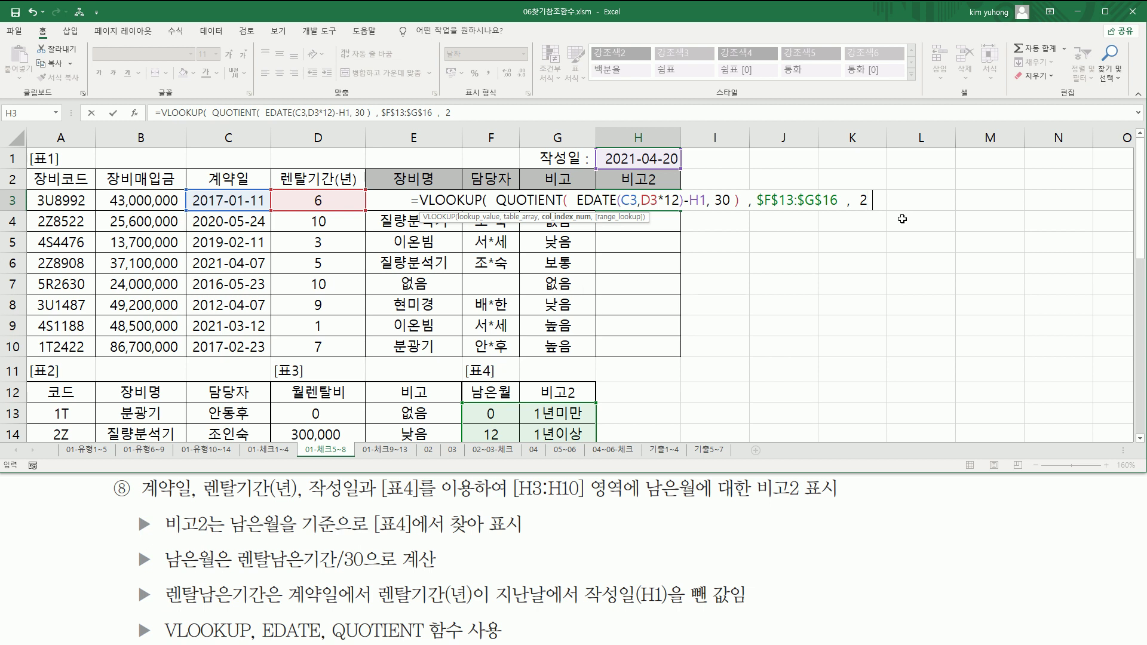
pyautogui.write(')')
pyautogui.press('Return')
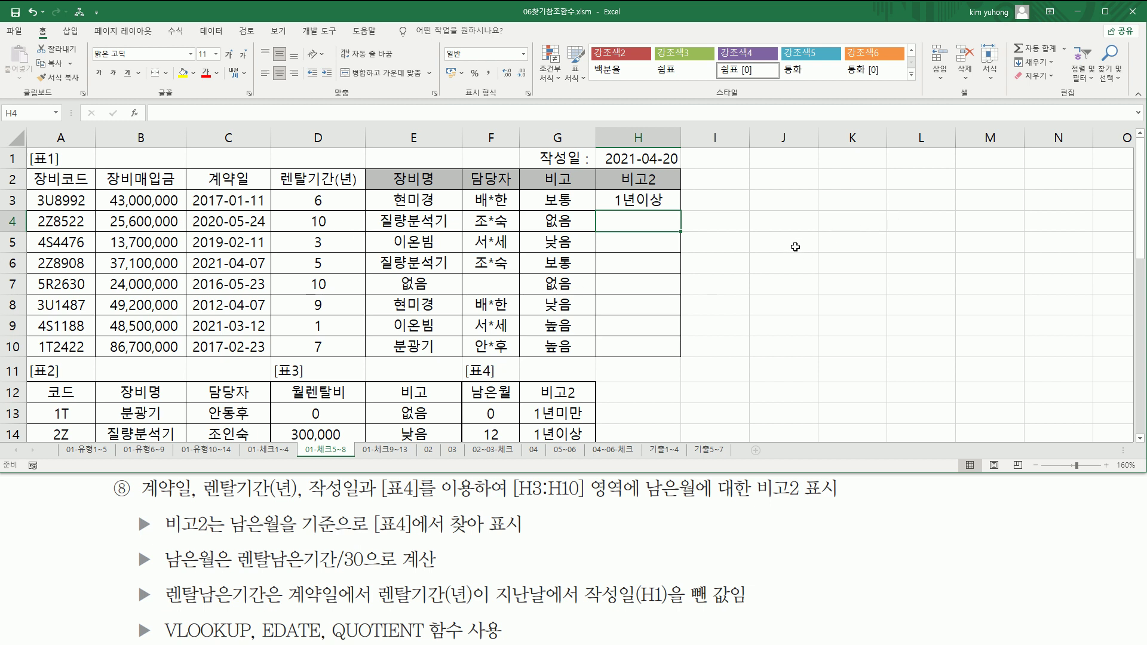
# - Try to fill H3's 비고2 formula down through H10
pyautogui.scroll(-2, 773, 249)
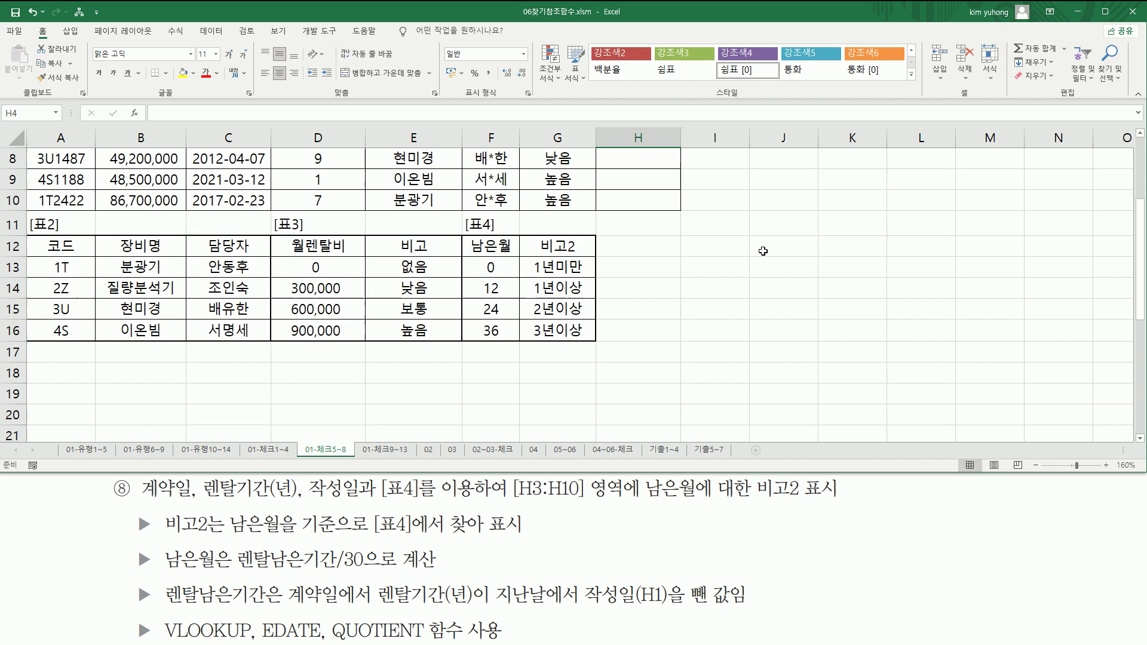
pyautogui.scroll(3, 658, 202)
pyautogui.click(660, 201)
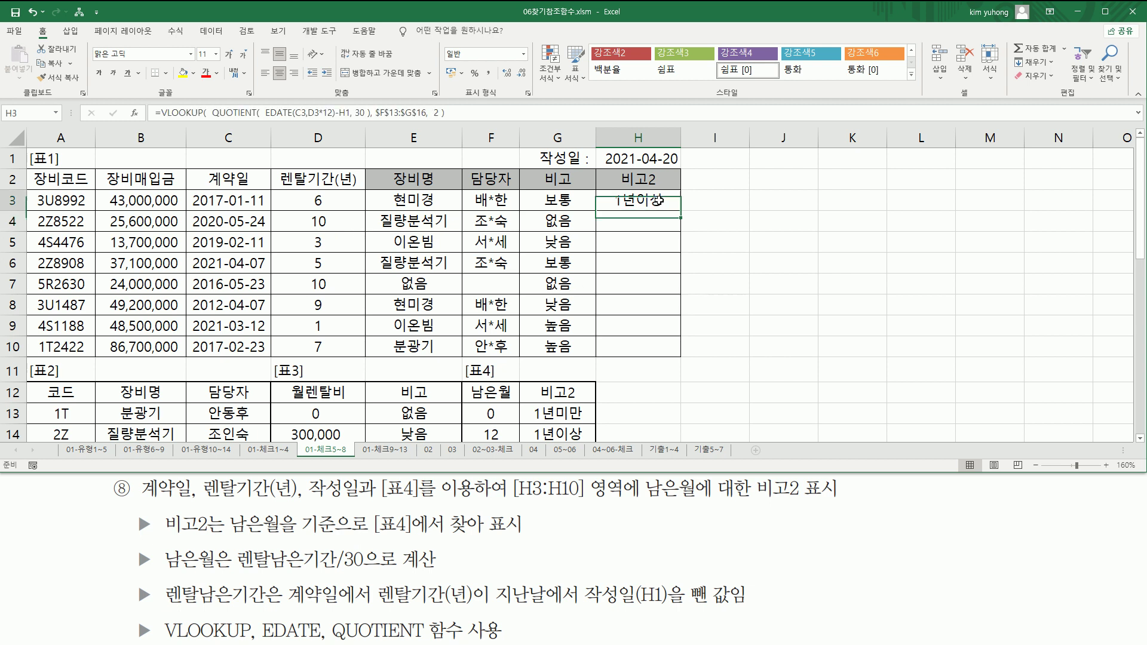
pyautogui.moveTo(684, 210); pyautogui.dragTo(682, 357)
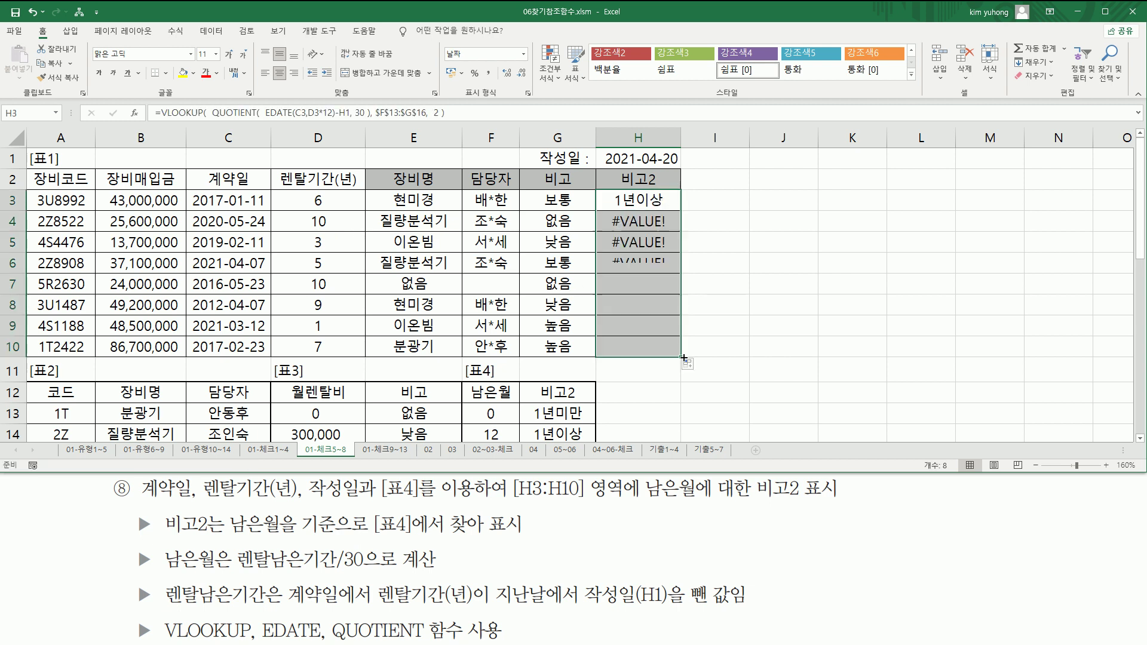
# - Open H3's formula and examine its C3, D3 and H1 references against the 계약일, 렌탈기간(년) and 작성일 cells
pyautogui.doubleClick(651, 201)
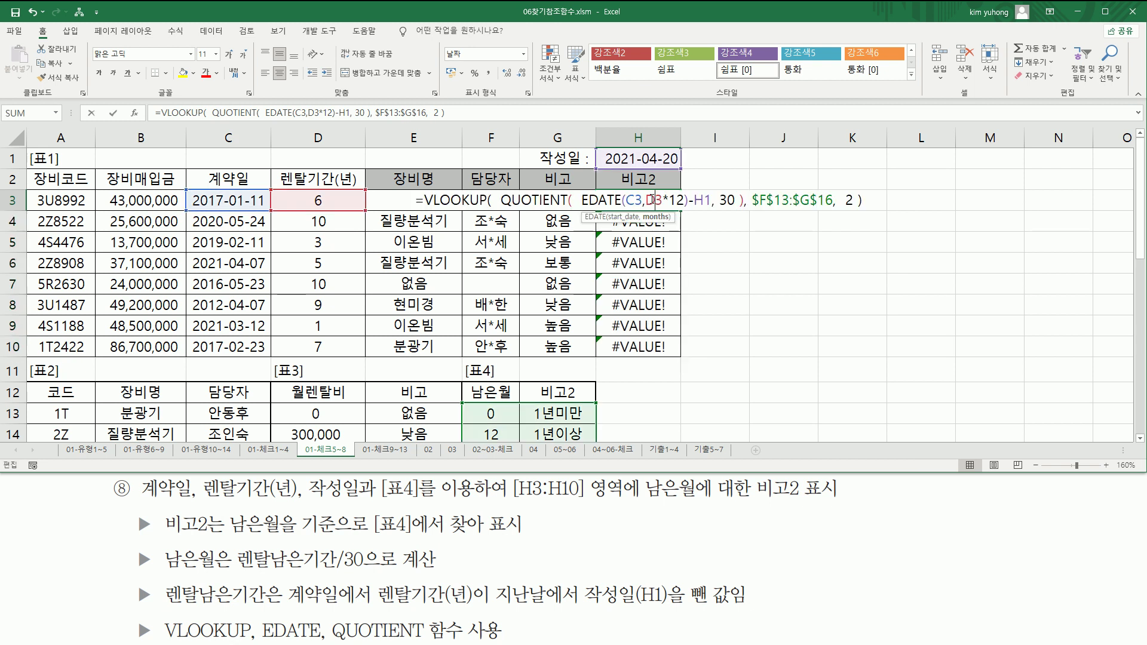
pyautogui.click(636, 202)
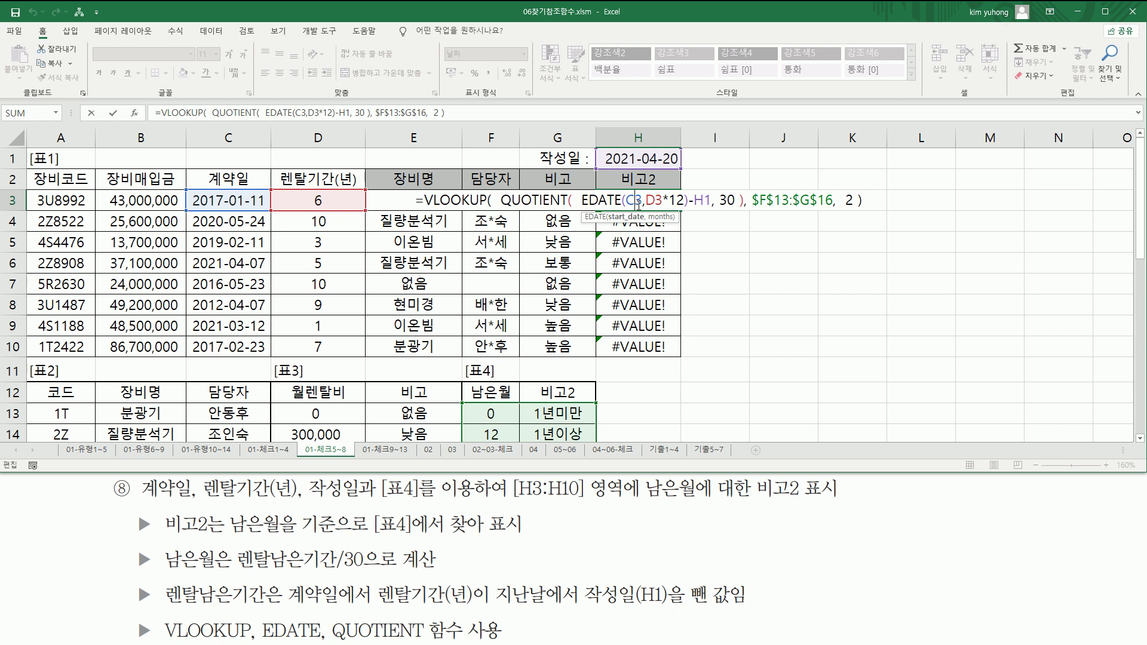
pyautogui.hotkey('ctrl', '2')
pyautogui.moveTo(625, 207); pyautogui.dragTo(660, 207)
pyautogui.moveTo(189, 190); pyautogui.dragTo(362, 212)
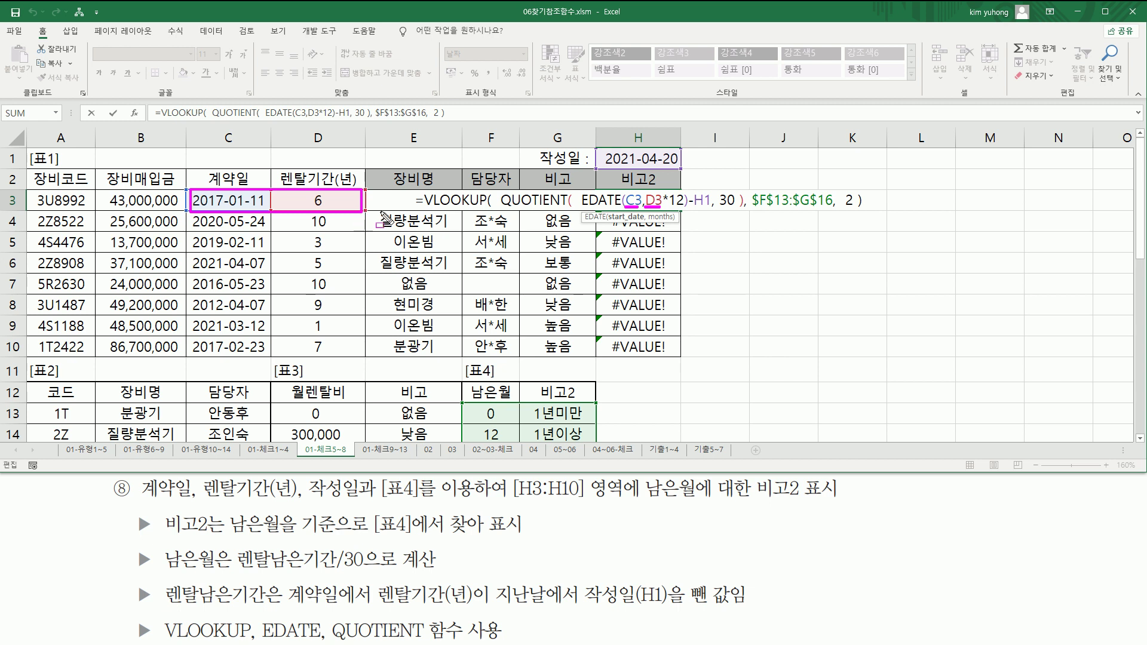
pyautogui.moveTo(195, 191); pyautogui.dragTo(337, 207)
pyautogui.moveTo(191, 216); pyautogui.dragTo(339, 223)
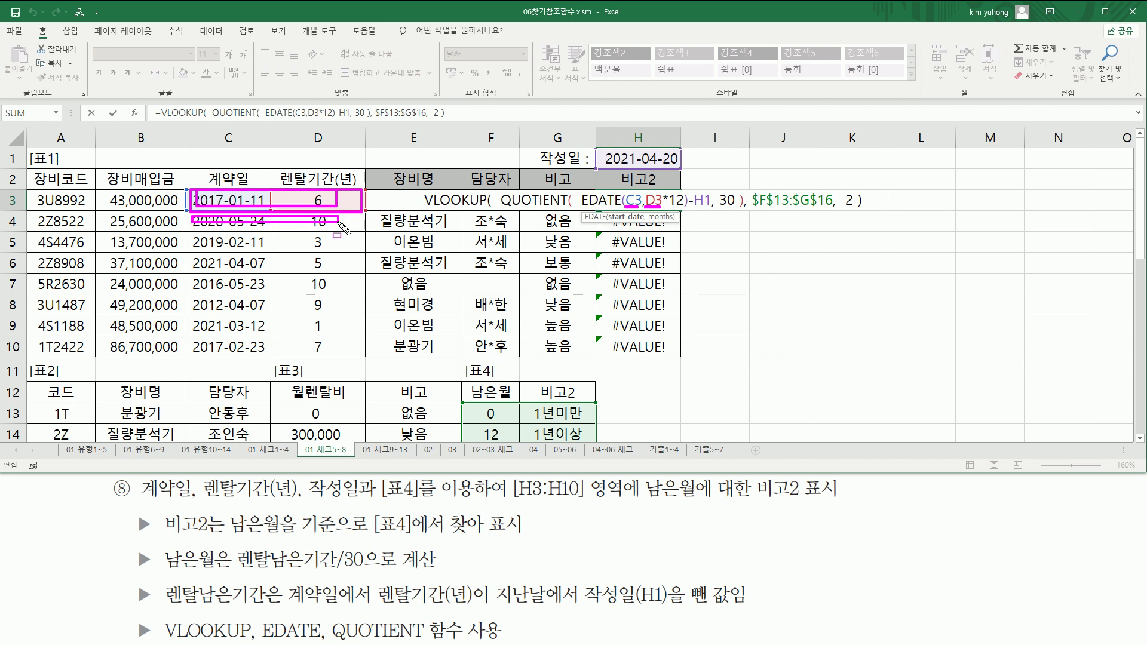
pyautogui.moveTo(228, 249); pyautogui.dragTo(340, 251)
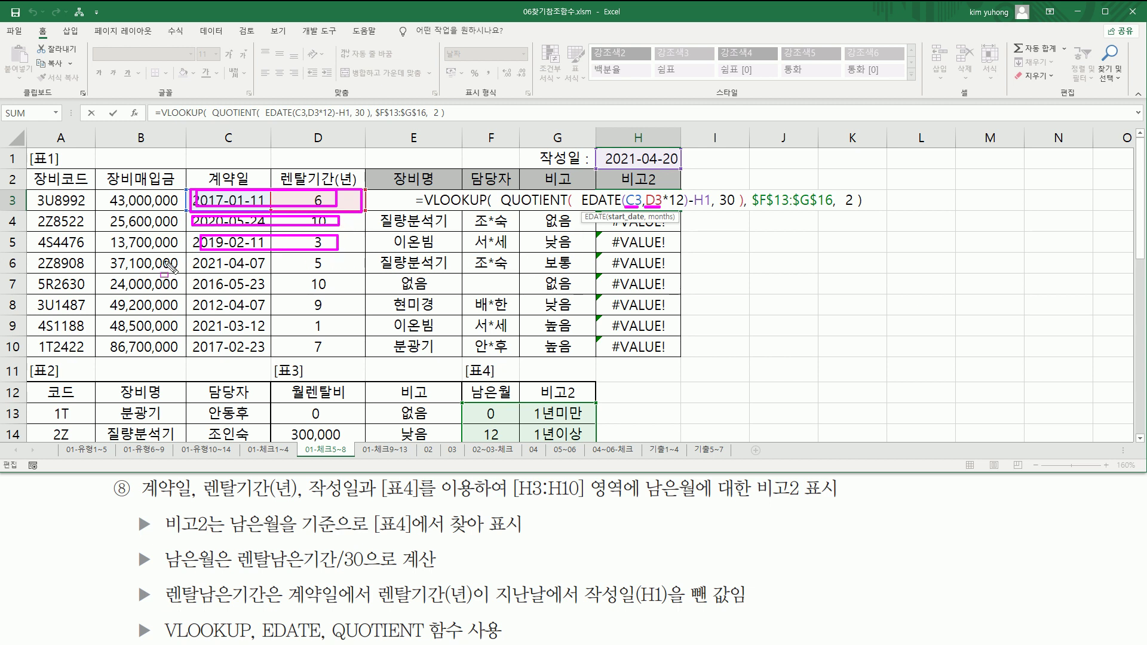
pyautogui.moveTo(199, 257); pyautogui.dragTo(338, 272)
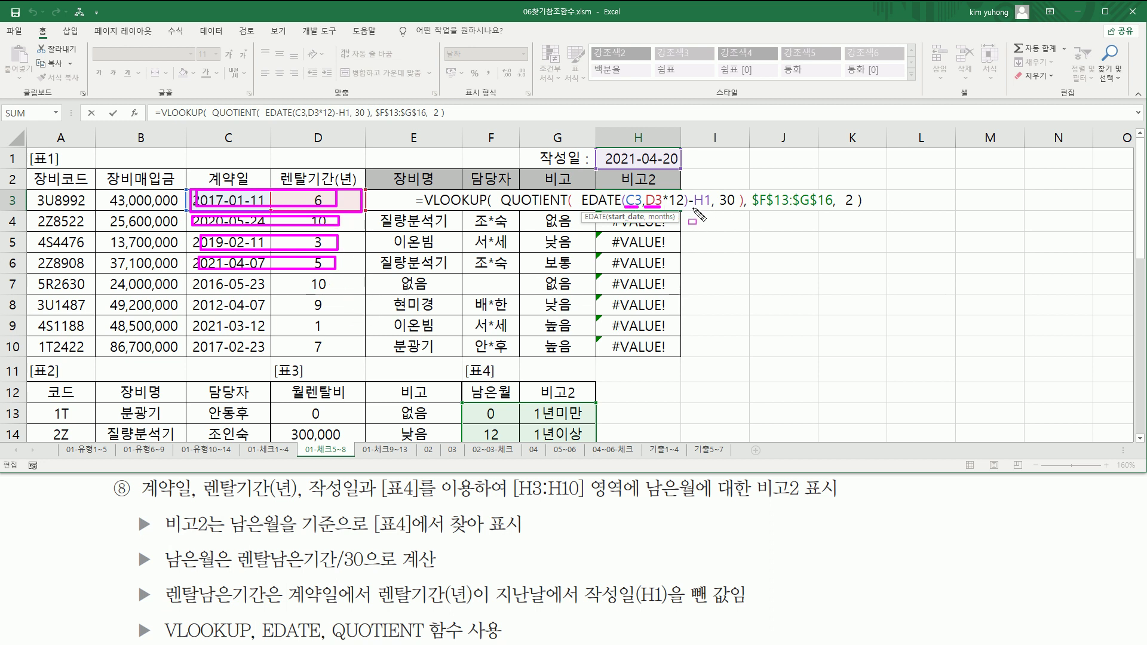
pyautogui.moveTo(694, 208); pyautogui.dragTo(711, 209)
pyautogui.moveTo(601, 145); pyautogui.dragTo(675, 172)
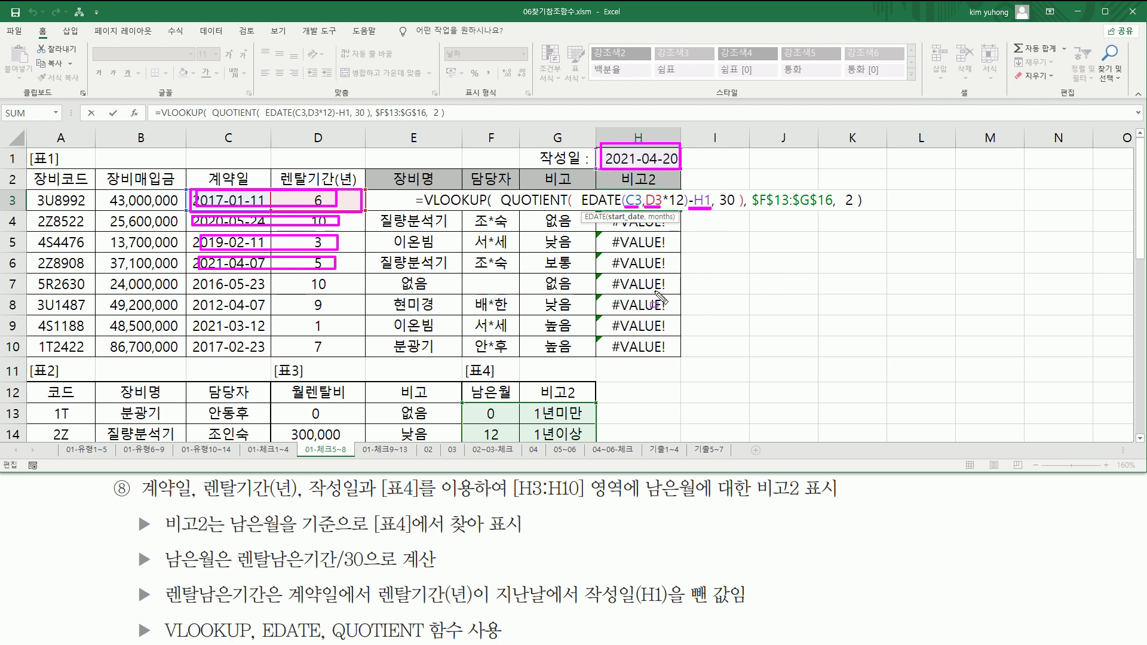
pyautogui.moveTo(607, 149); pyautogui.dragTo(678, 168)
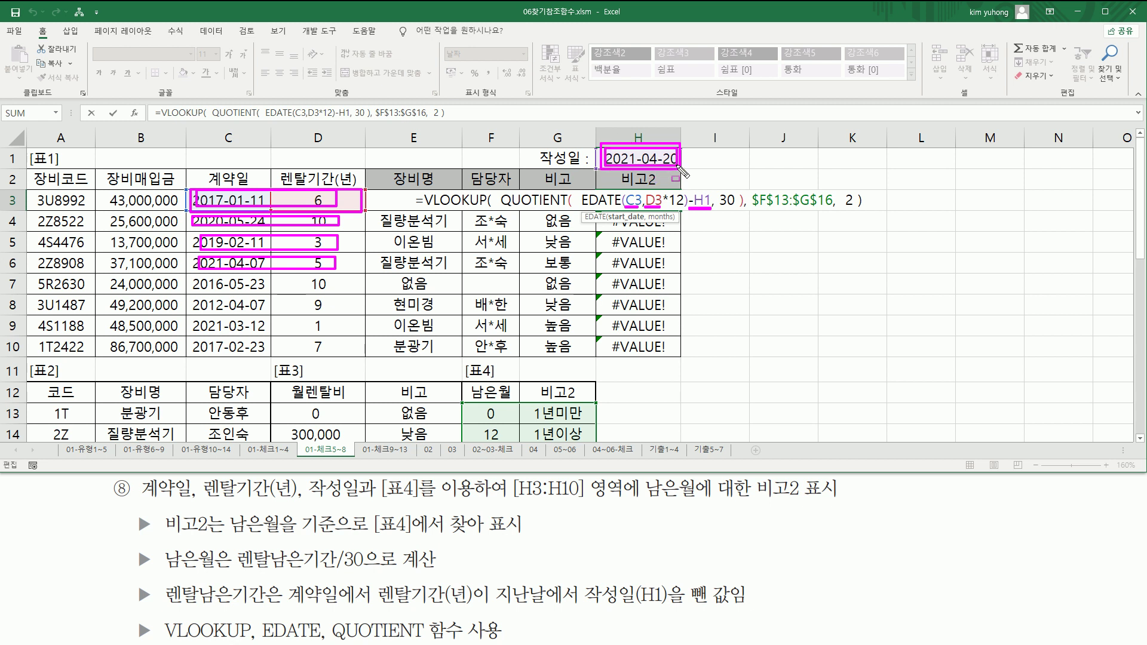
pyautogui.press('Escape')
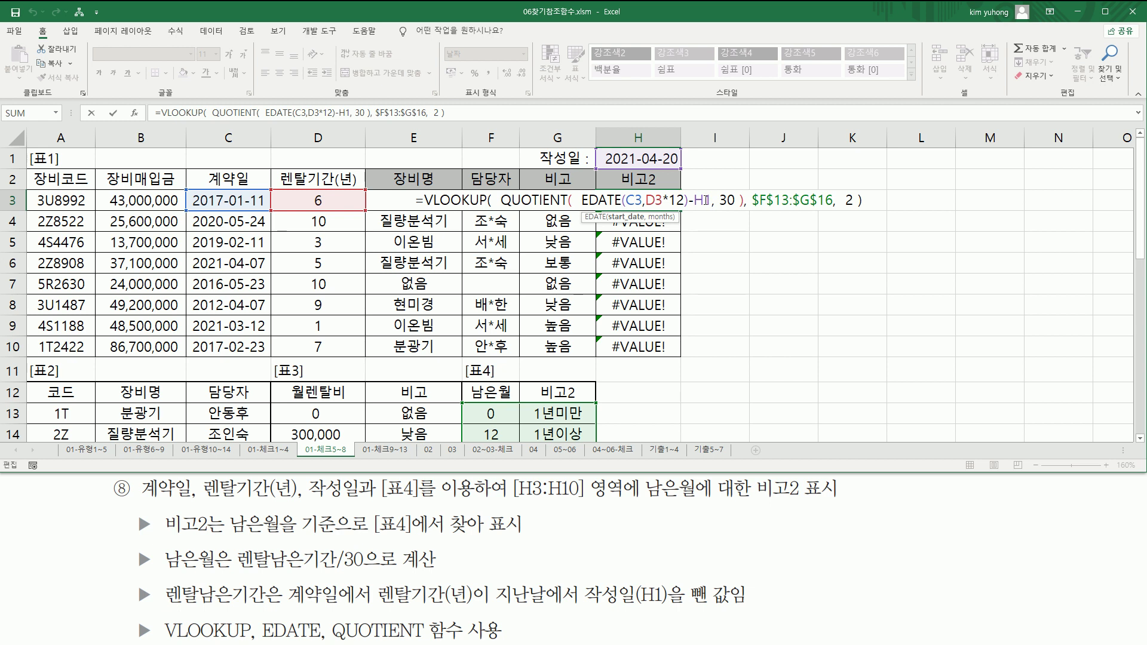
# - Make the 작성일 reference absolute as $H$1 in H3's formula and fill it down through H10
pyautogui.click(705, 200)
pyautogui.press('F4')
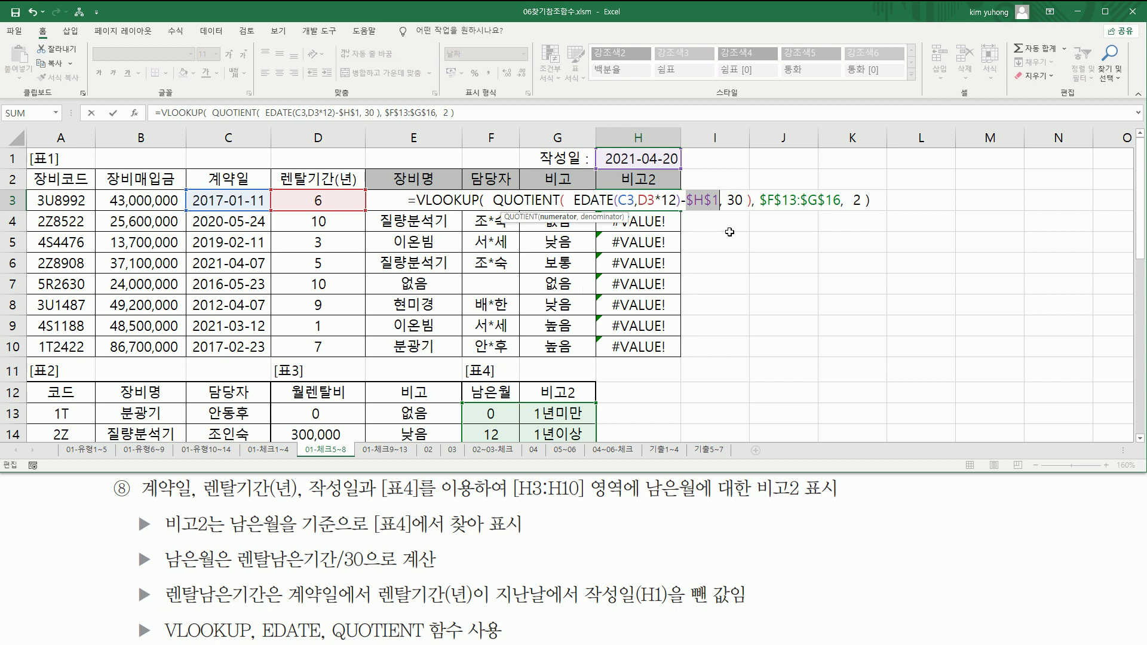
pyautogui.press('Return')
pyautogui.click(651, 201)
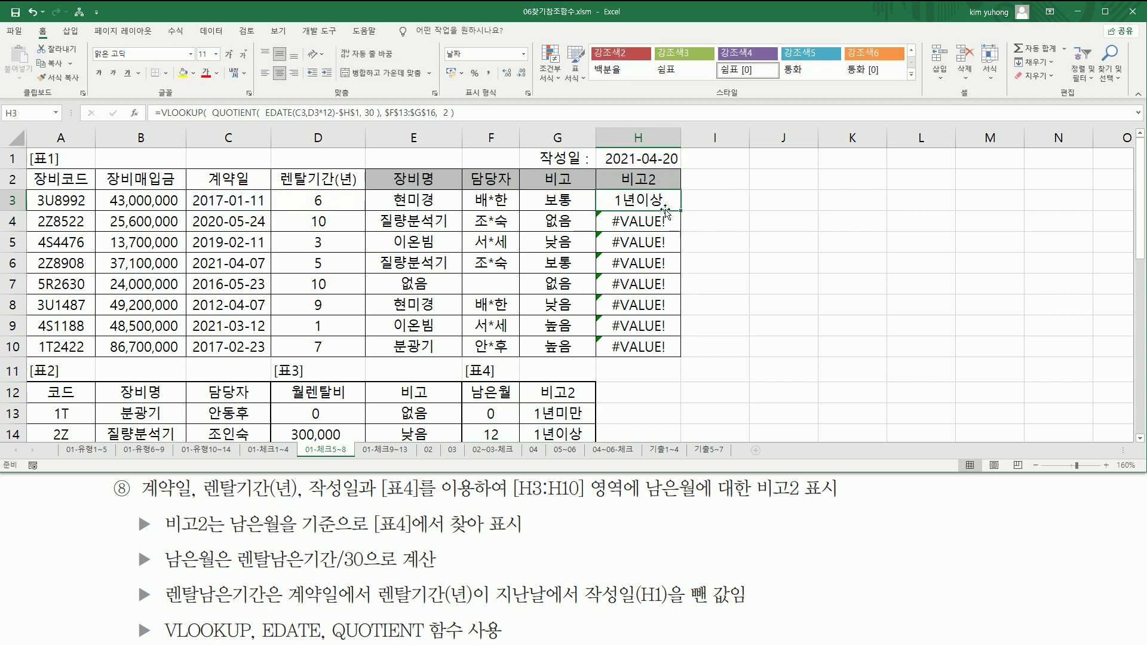
pyautogui.moveTo(682, 211); pyautogui.dragTo(679, 356)
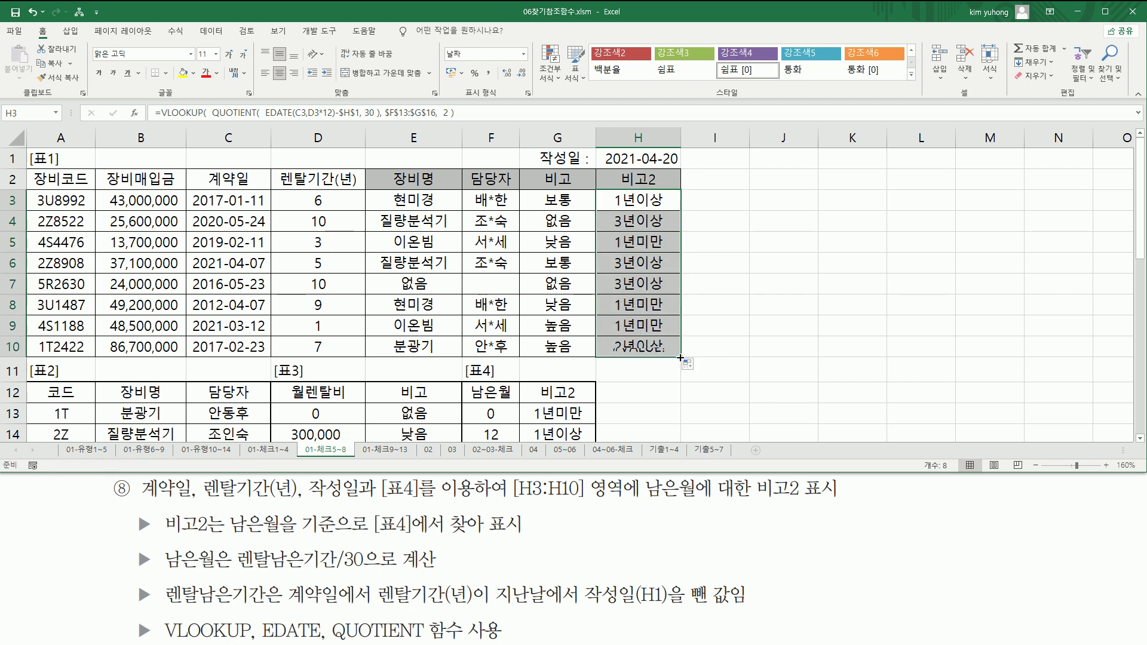
# - Place H3's formula as red text in H12: =VLOOKUP( QUOTIENT( EDATE(C3,D3*12) -$H$1 , 30 ), $F$13:$G$16, 2 )
pyautogui.click(650, 201)
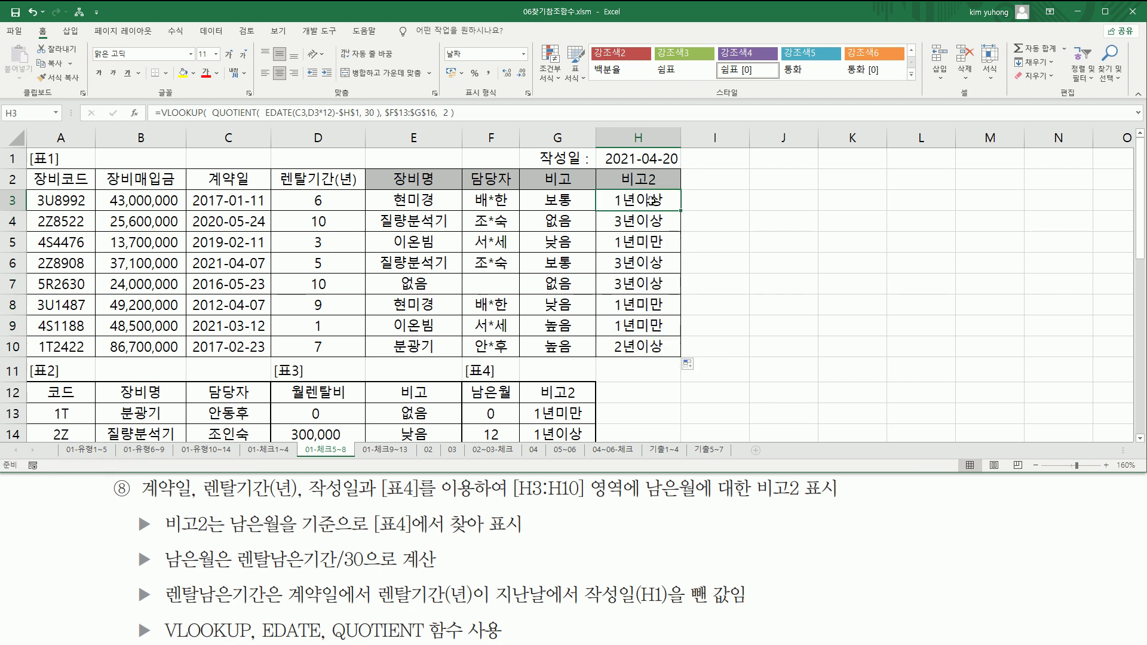
pyautogui.doubleClick(656, 200)
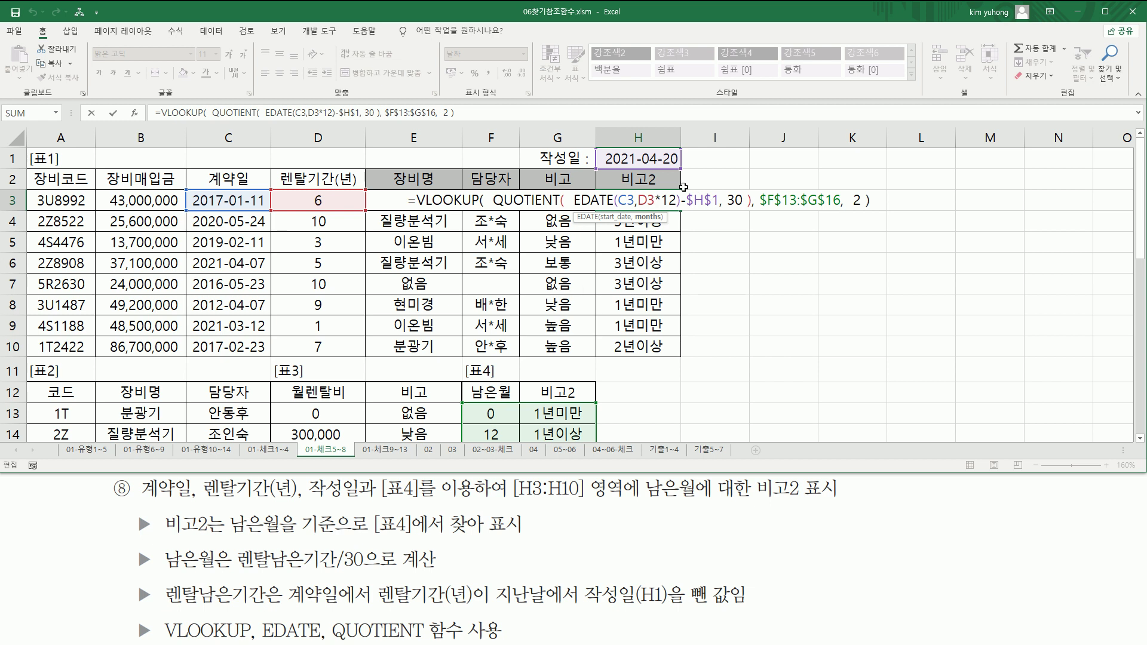
pyautogui.moveTo(601, 149)
pyautogui.mouseDown()
pyautogui.moveTo(679, 170)
pyautogui.moveTo(717, 207)
pyautogui.mouseUp()
pyautogui.press('Return')
pyautogui.click(649, 386)
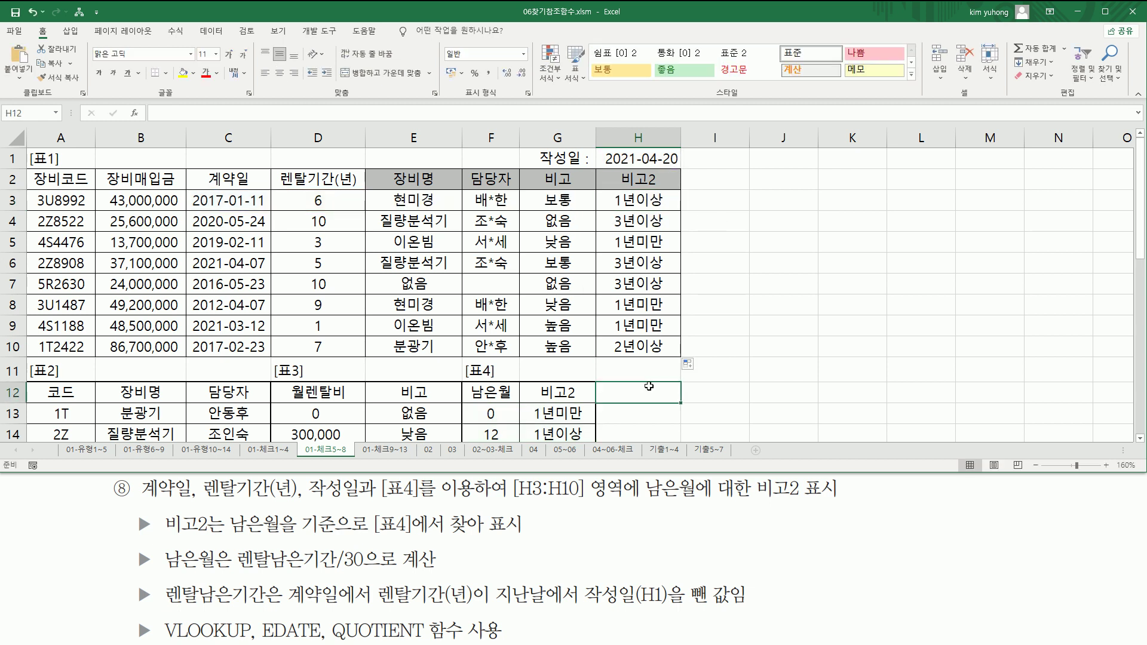
pyautogui.write("'=VLOOKUP( QUOTIENT( EDATE(C3,D3*12)-$H$1, 30 ), $F$13:$G$16, 2 )")
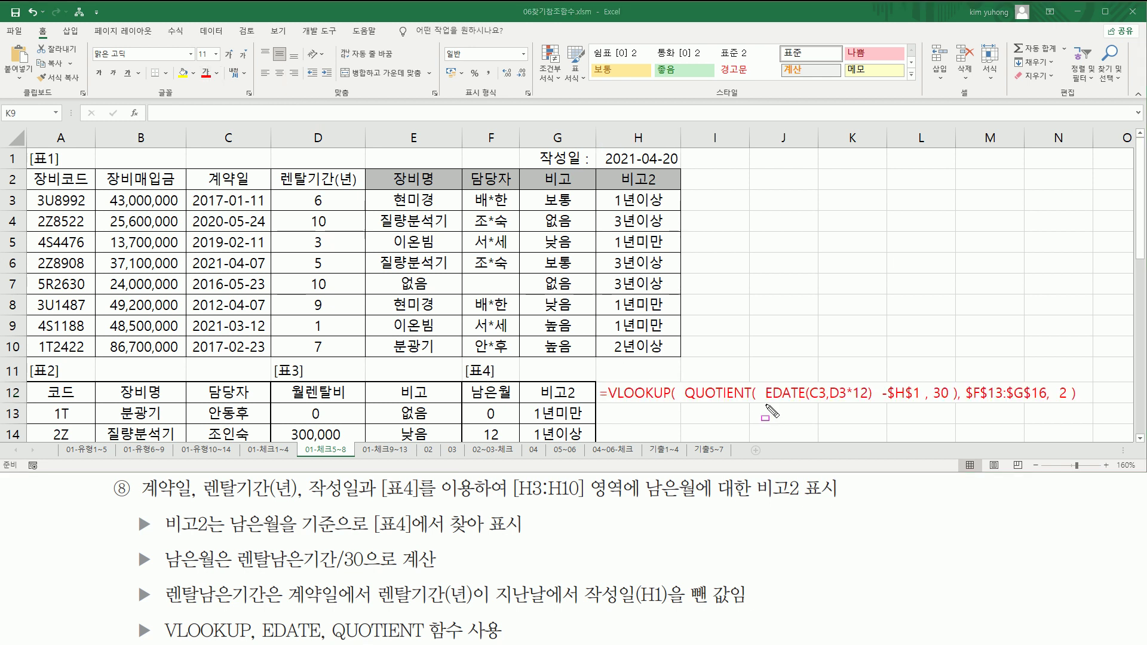
# - Examine the EDATE(C3,D3*12) part of H12's formula text against row 3's 계약일 and 렌탈기간(년)
pyautogui.moveTo(767, 404)
pyautogui.mouseDown()
pyautogui.moveTo(881, 404)
pyautogui.moveTo(867, 404)
pyautogui.mouseUp()
pyautogui.moveTo(188, 192)
pyautogui.mouseDown()
pyautogui.moveTo(271, 208)
pyautogui.moveTo(330, 209)
pyautogui.moveTo(328, 194)
pyautogui.mouseUp()
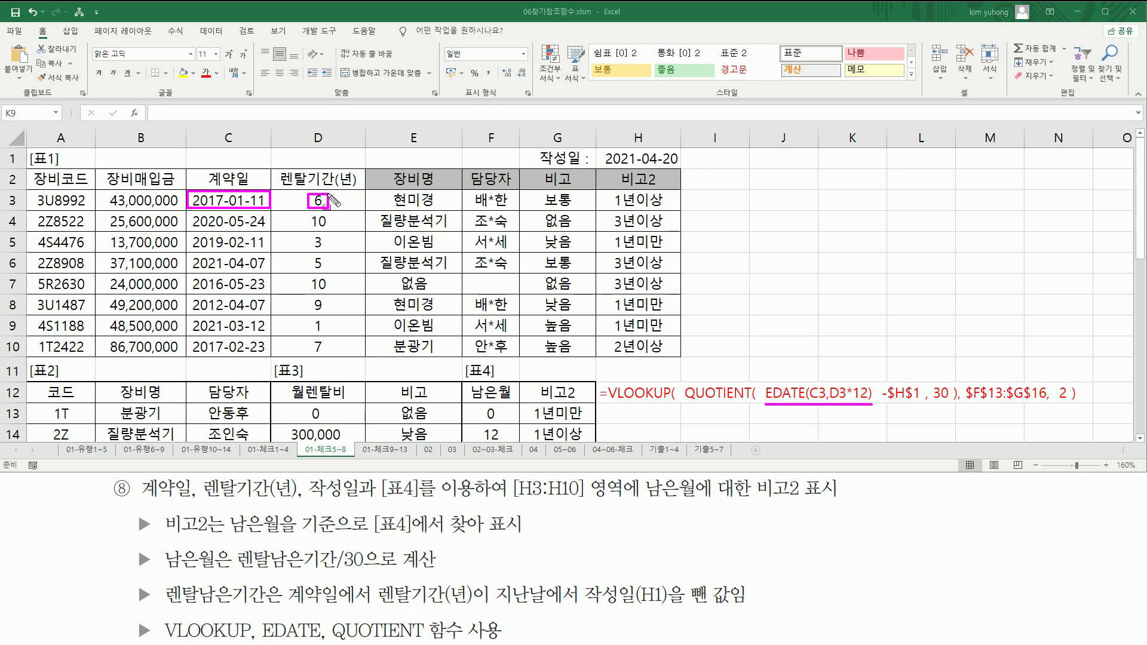
pyautogui.moveTo(813, 379)
pyautogui.mouseDown()
pyautogui.moveTo(825, 407)
pyautogui.moveTo(852, 388)
pyautogui.moveTo(871, 410)
pyautogui.moveTo(860, 398)
pyautogui.mouseUp()
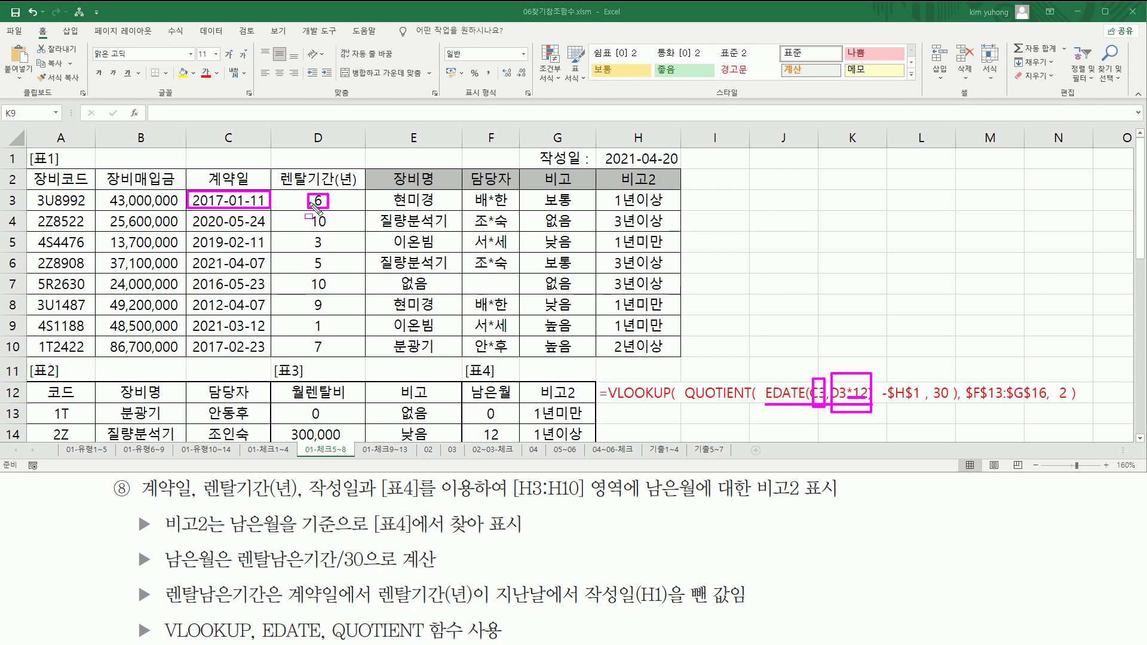
pyautogui.moveTo(339, 187); pyautogui.dragTo(352, 187)
pyautogui.press('Escape')
# - Examine the -$H$1 subtraction and QUOTIENT's division by 30 in H12's formula text against the 남은월 rule
pyautogui.hotkey('ctrl', '2')
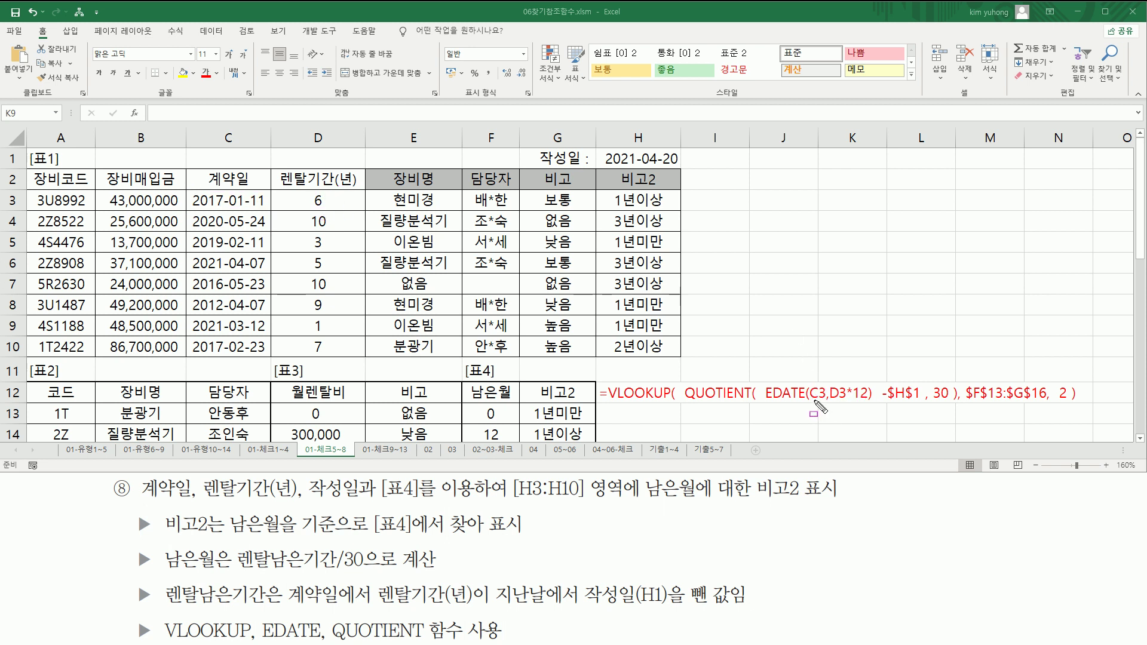
pyautogui.moveTo(811, 400); pyautogui.dragTo(868, 400)
pyautogui.moveTo(601, 165); pyautogui.dragTo(689, 165)
pyautogui.moveTo(878, 373); pyautogui.dragTo(923, 412)
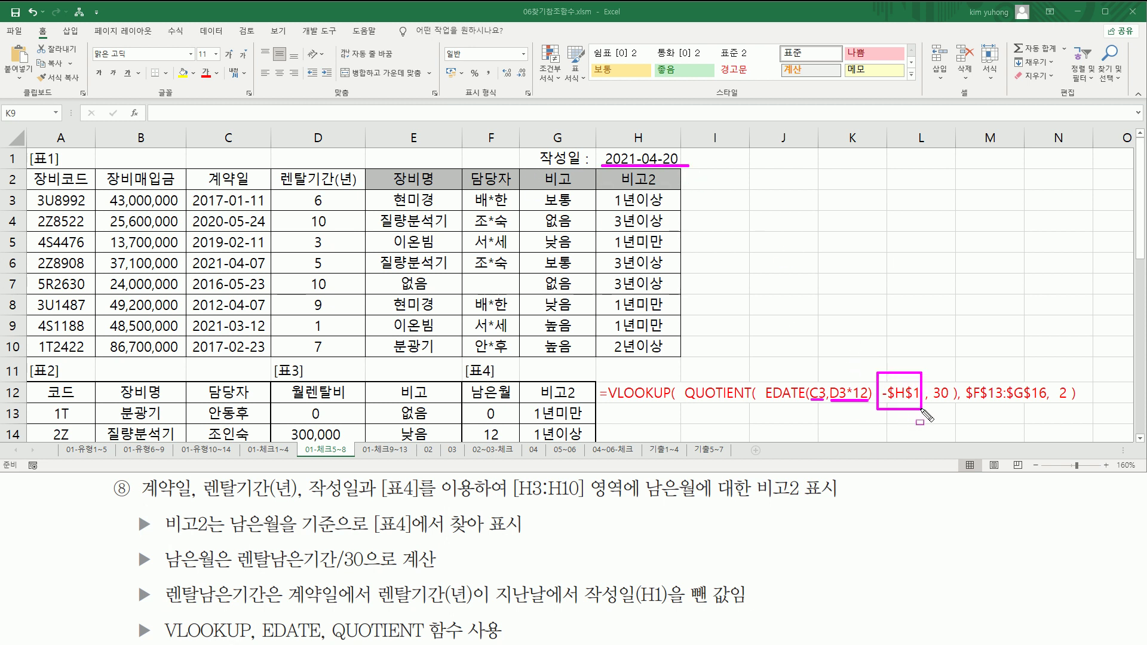
pyautogui.moveTo(765, 373)
pyautogui.mouseDown()
pyautogui.moveTo(779, 409)
pyautogui.moveTo(924, 418)
pyautogui.mouseUp()
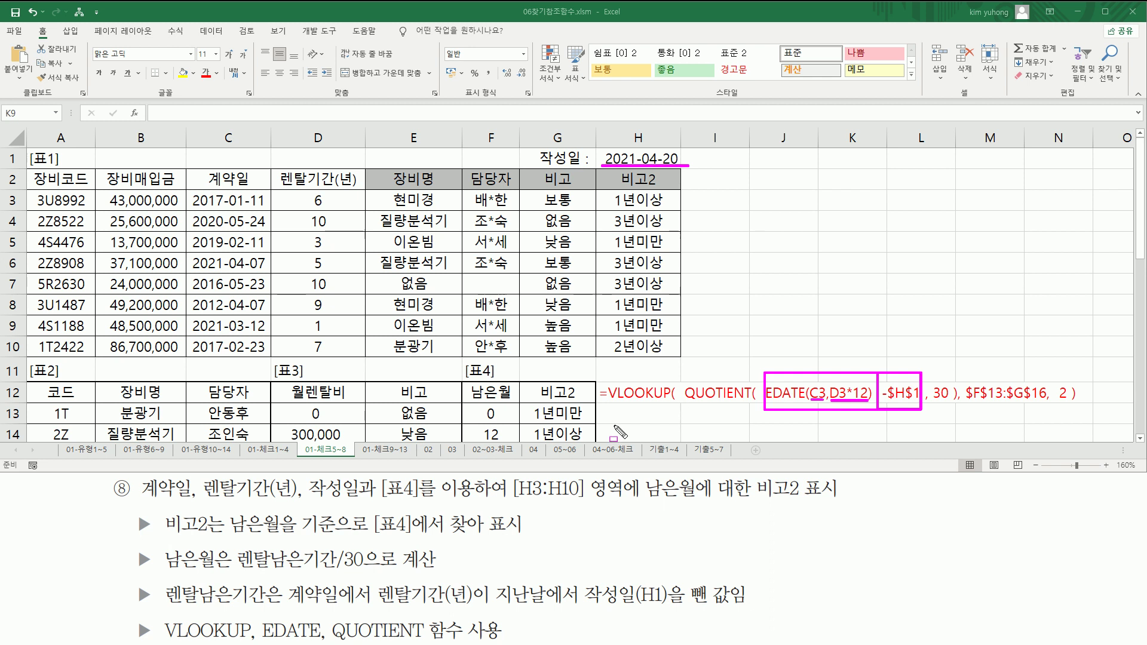
pyautogui.moveTo(163, 545)
pyautogui.mouseDown()
pyautogui.moveTo(178, 572)
pyautogui.moveTo(218, 575)
pyautogui.mouseUp()
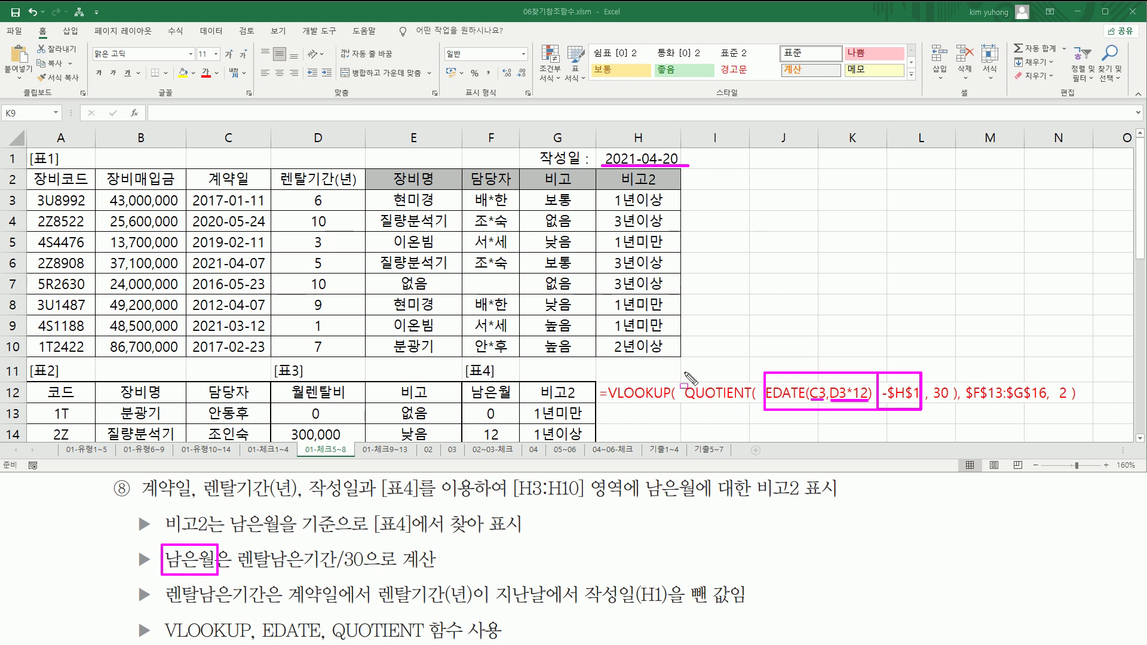
pyautogui.moveTo(683, 361)
pyautogui.mouseDown()
pyautogui.moveTo(687, 406)
pyautogui.moveTo(961, 421)
pyautogui.moveTo(952, 422)
pyautogui.mouseUp()
pyautogui.moveTo(761, 411); pyautogui.dragTo(948, 409)
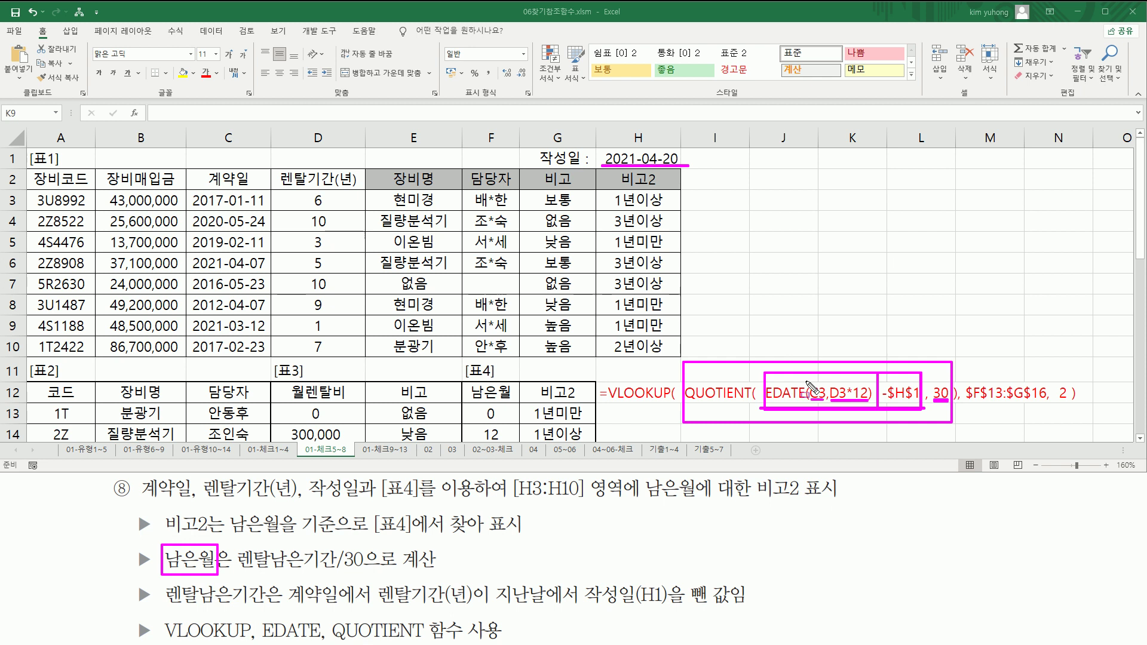
# - Examine the VLOOKUP arguments in H12's formula text: the QUOTIENT lookup value, the [표4] range $F$13:$G$16 and column 2
pyautogui.press('e')
pyautogui.moveTo(684, 375)
pyautogui.mouseDown()
pyautogui.moveTo(744, 405)
pyautogui.moveTo(955, 406)
pyautogui.mouseUp()
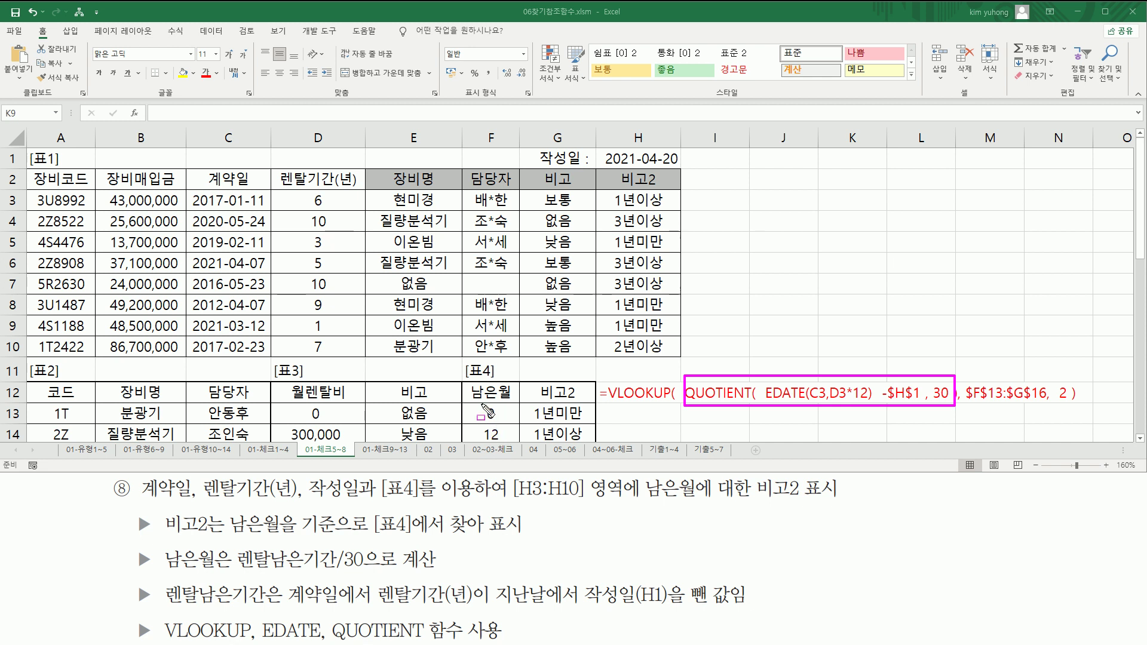
pyautogui.moveTo(466, 402)
pyautogui.mouseDown()
pyautogui.moveTo(565, 411)
pyautogui.moveTo(594, 446)
pyautogui.mouseUp()
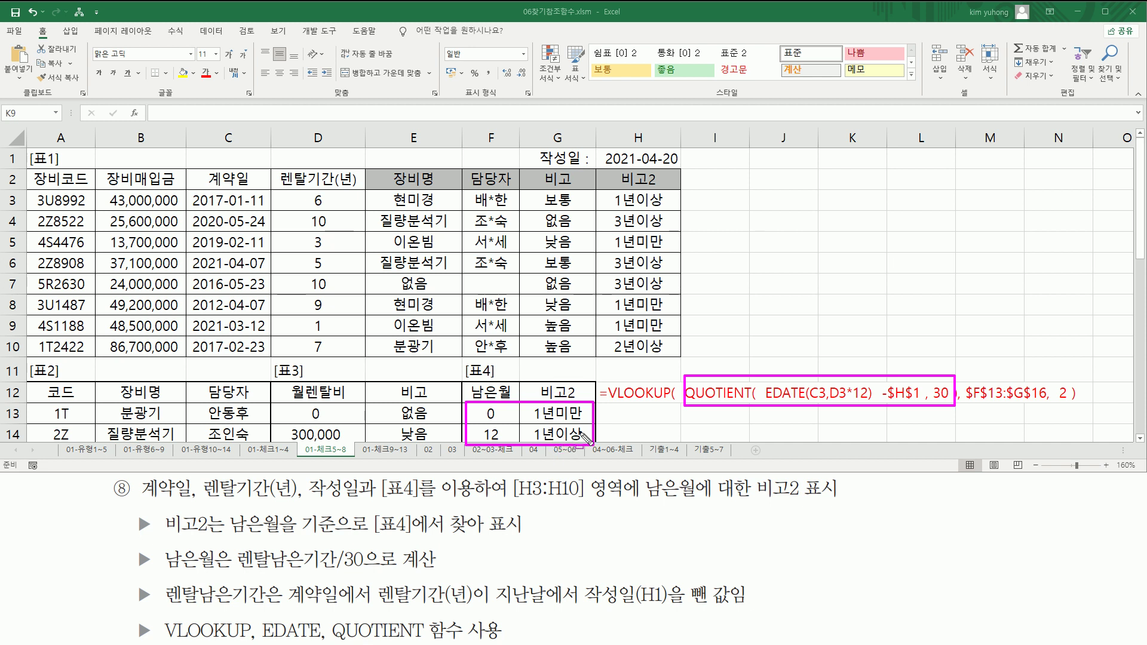
pyautogui.moveTo(964, 401); pyautogui.dragTo(1069, 410)
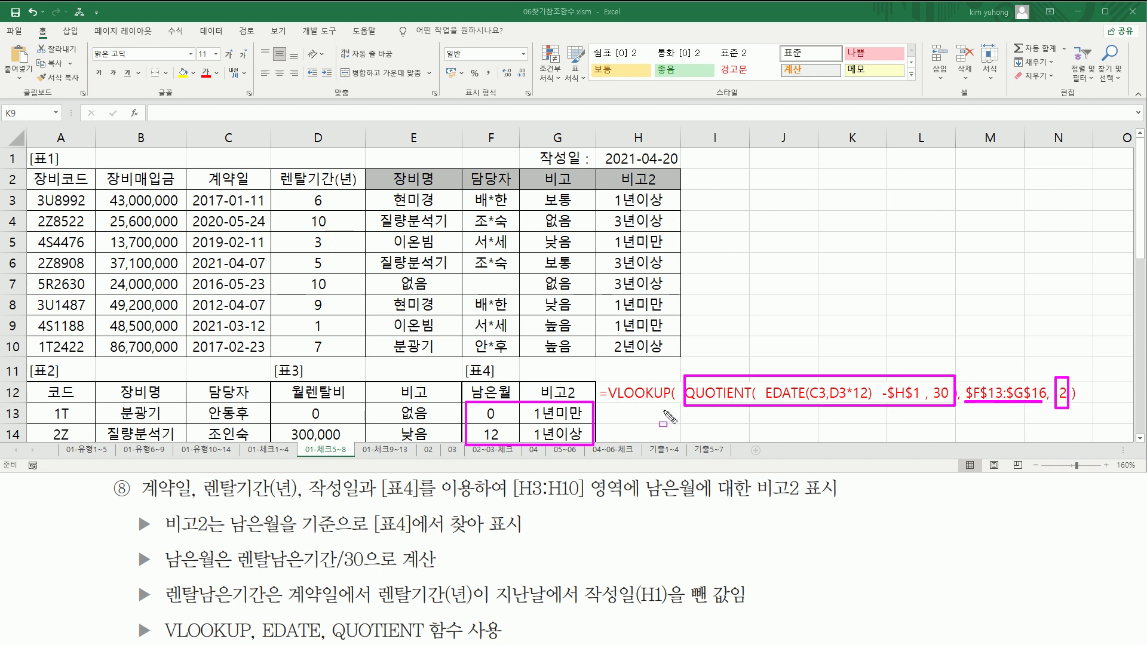
pyautogui.press('Escape')
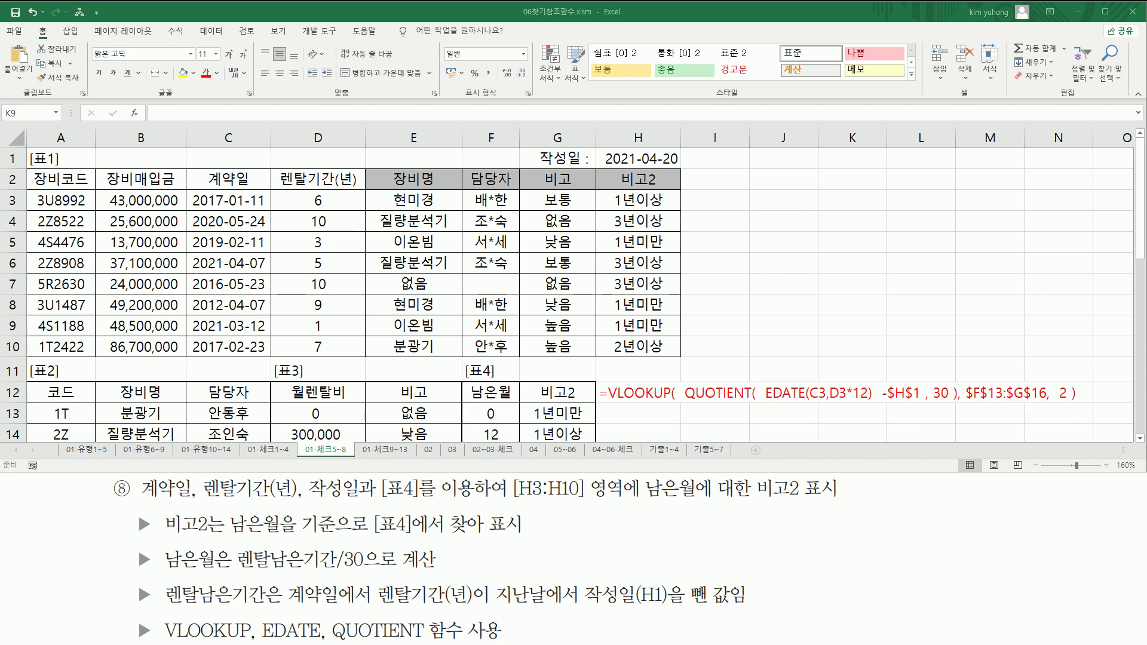